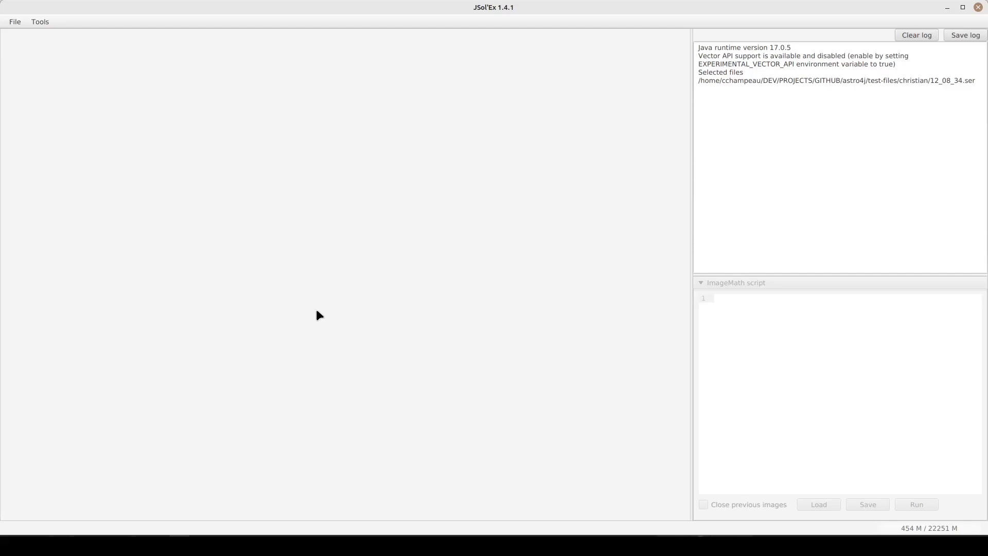
Open the SER file 12_08_34.ser to bring up its process parameters
click(14, 24)
click(20, 38)
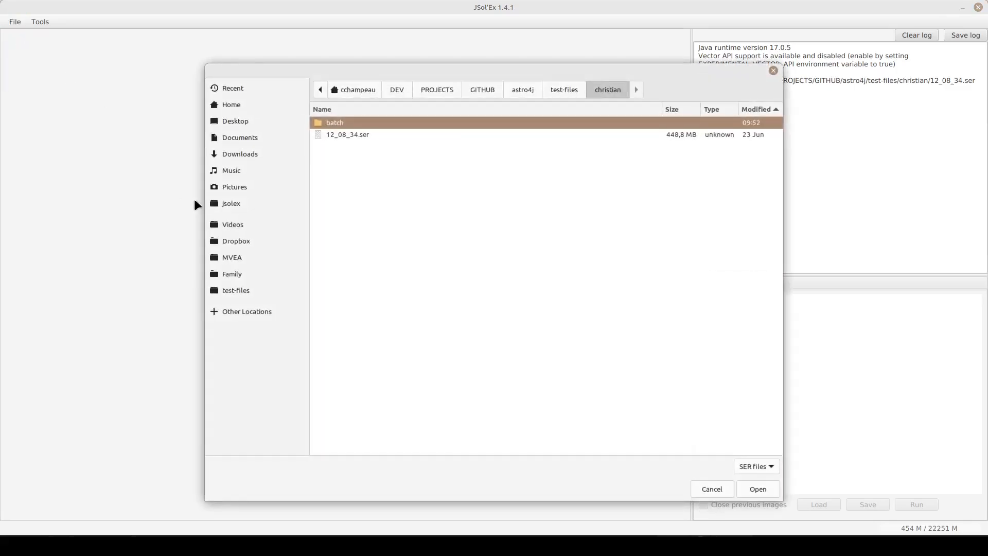
double_click(342, 134)
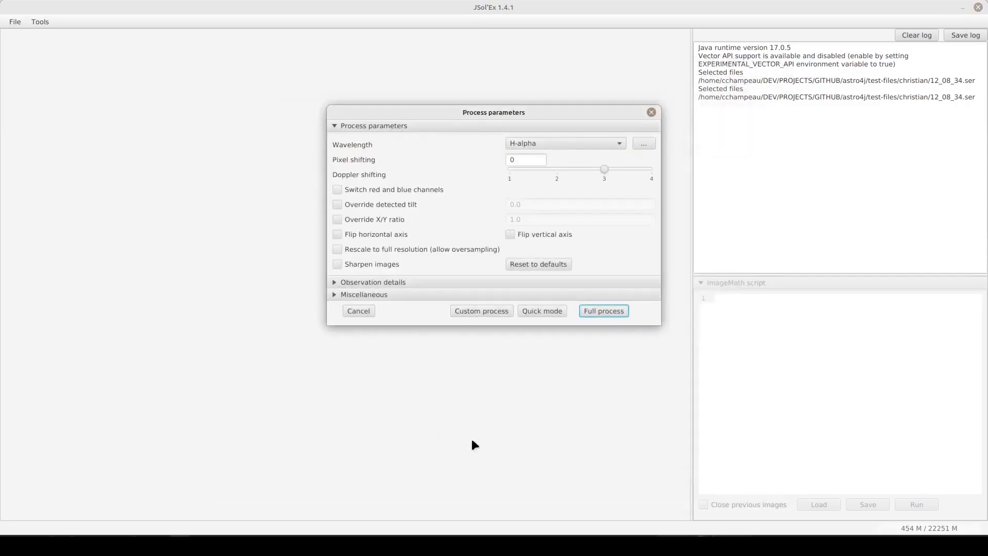
click(555, 144)
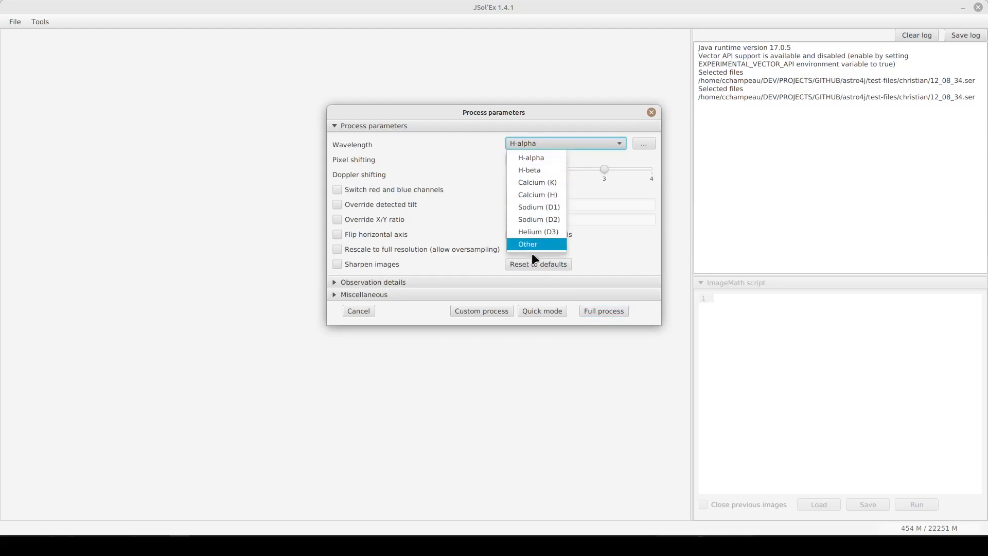
click(437, 142)
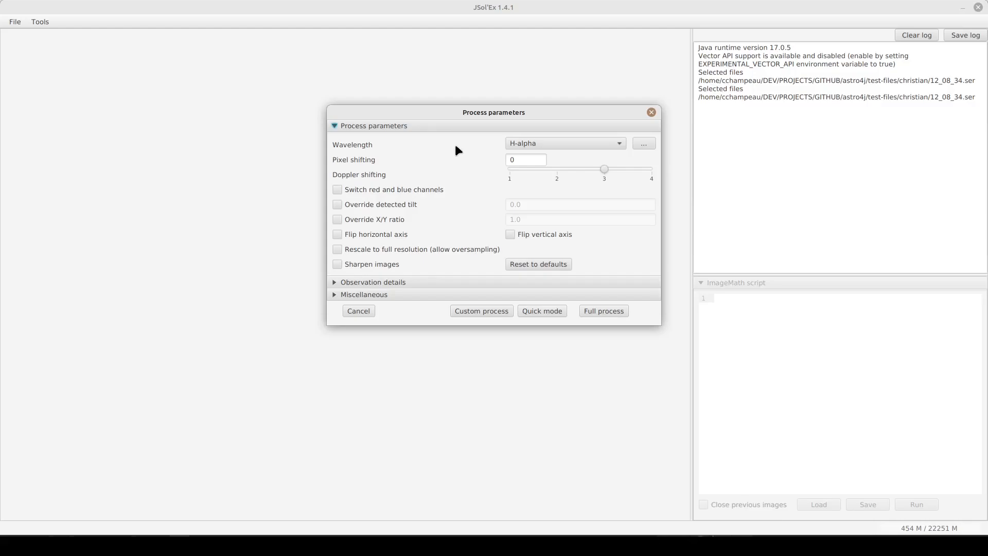
click(531, 159)
click(338, 205)
click(336, 219)
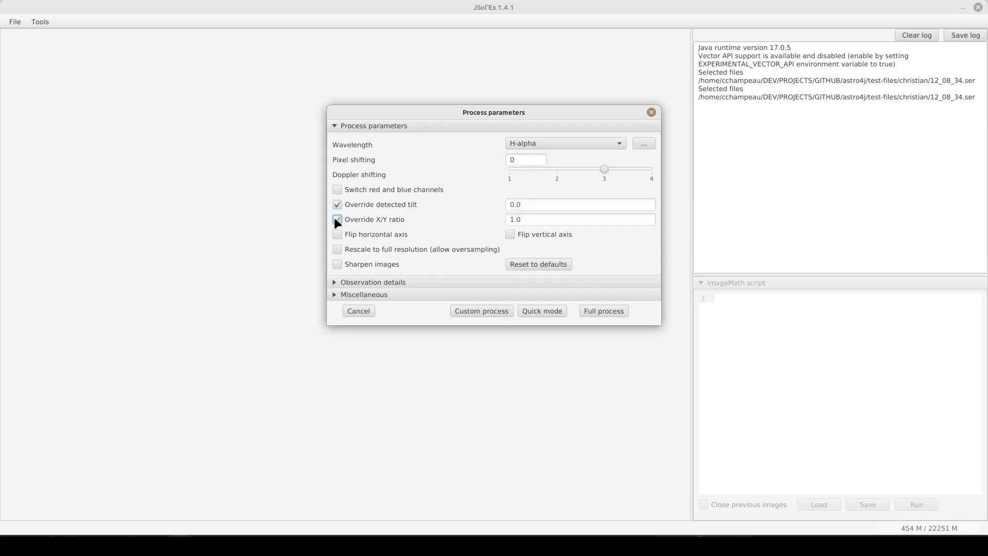
click(531, 204)
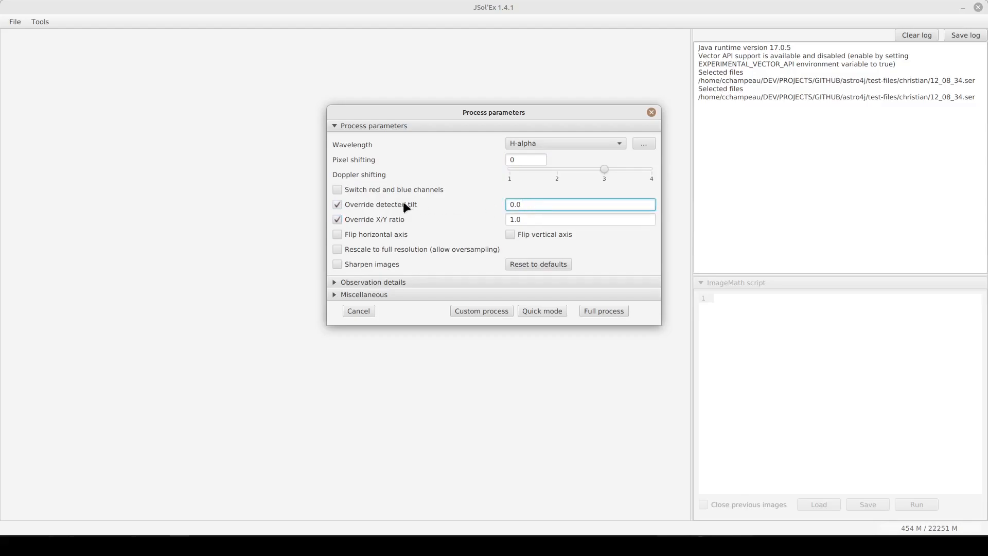
double_click(532, 216)
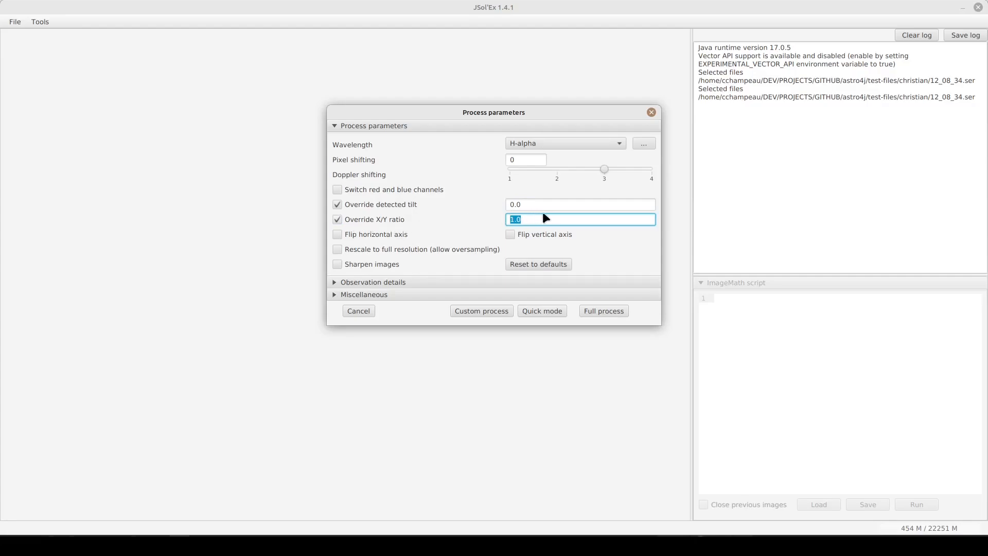
click(551, 204)
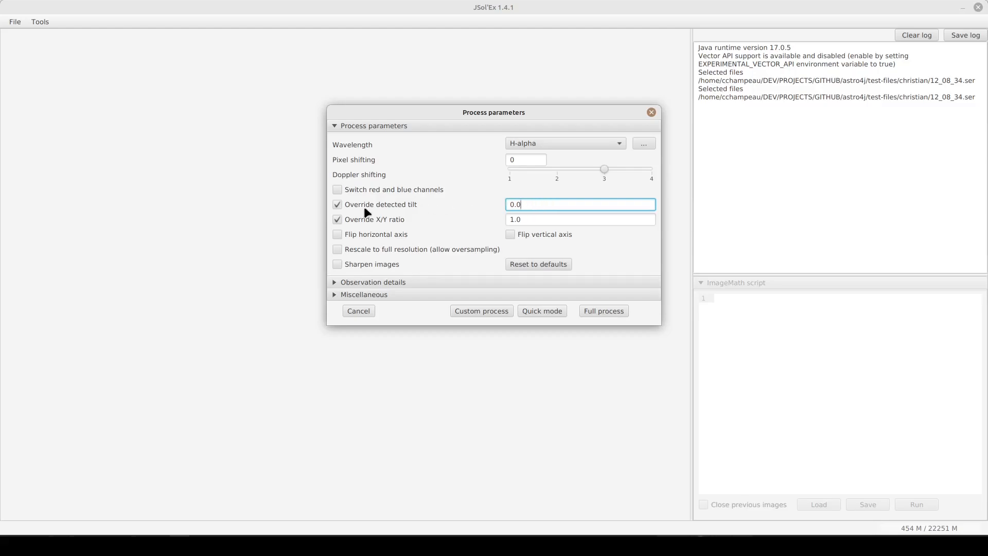
mouse_move(363, 205)
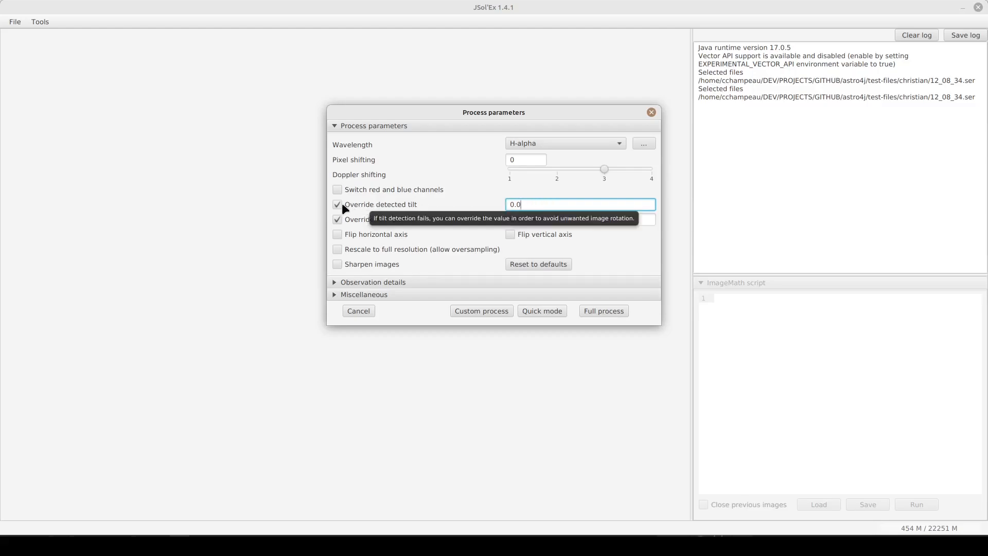
click(338, 204)
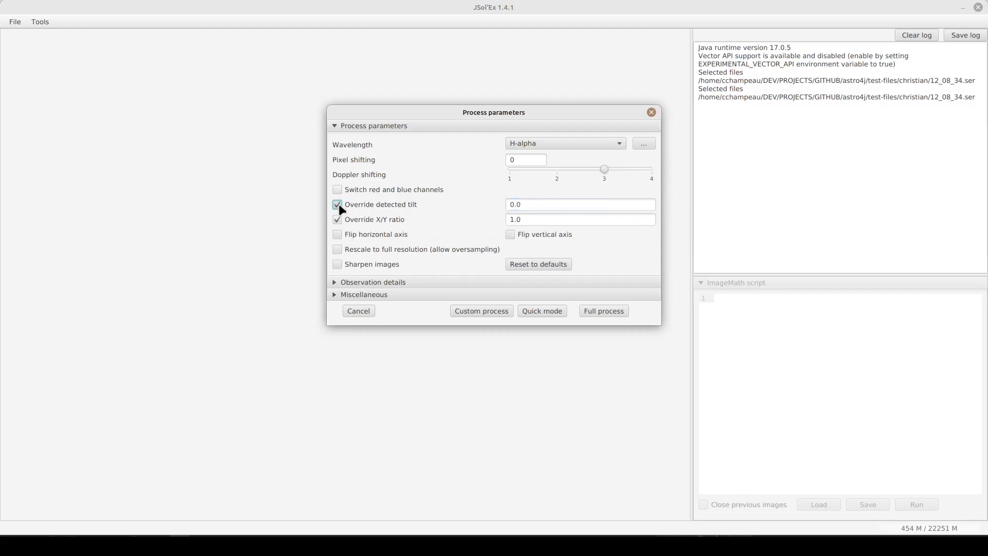
click(336, 220)
Process the file in quick mode with the H-alpha wavelength and dismiss the completion notice
click(542, 311)
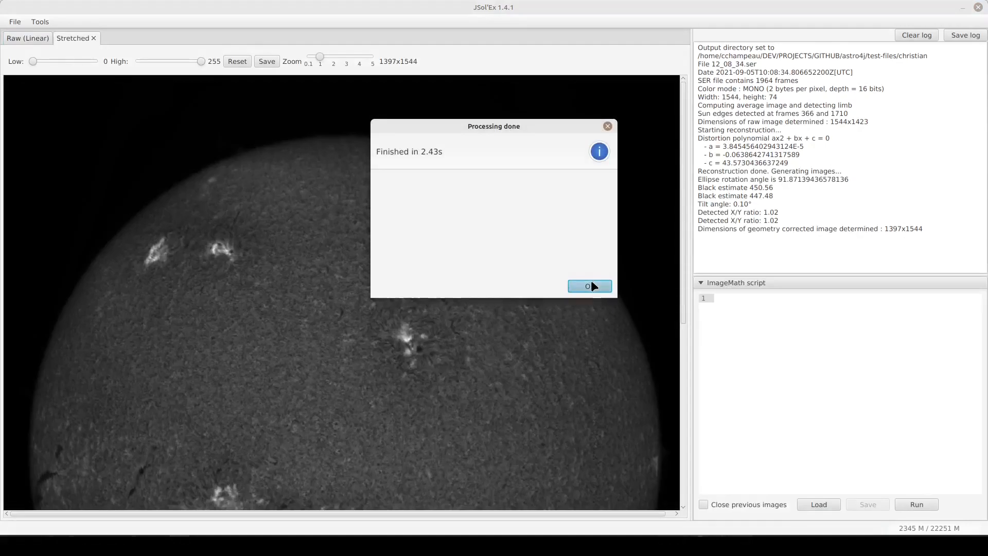
click(591, 284)
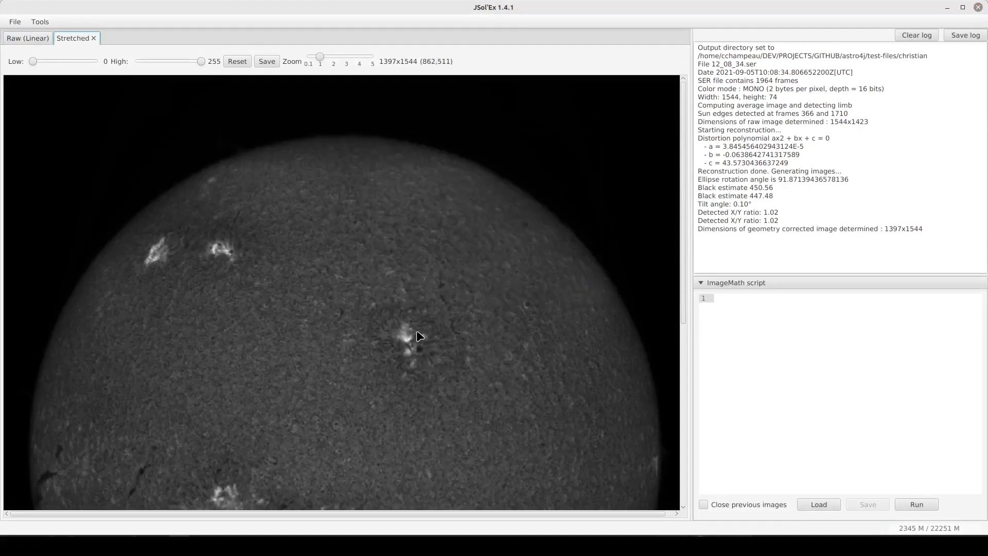
Compare the raw linear image with the stretched image and check the detected X/Y ratio in the log
click(29, 37)
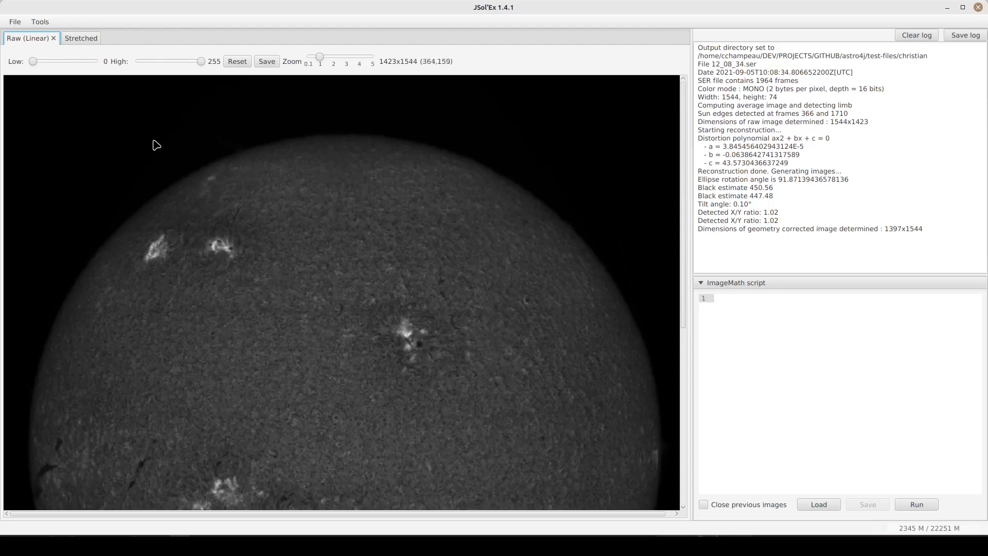
click(80, 39)
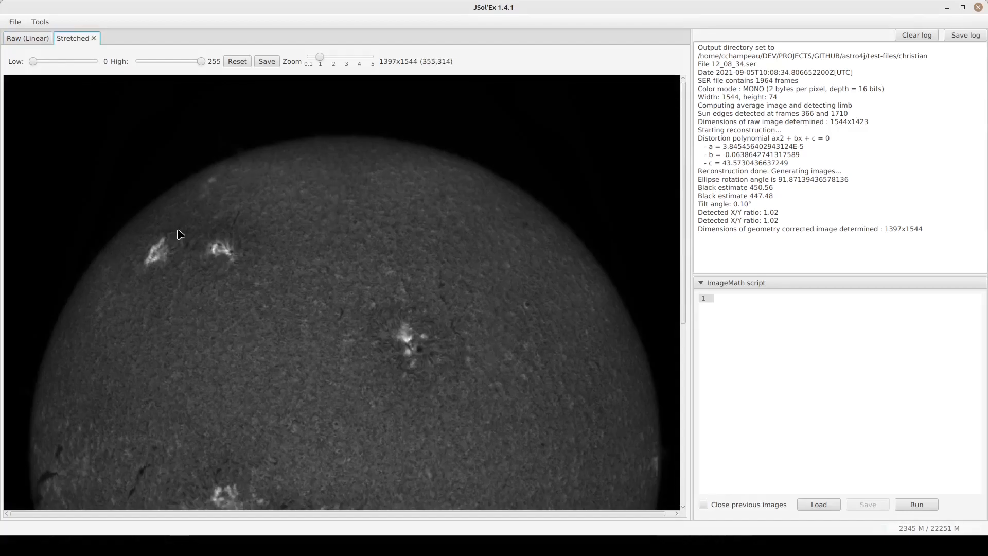
click(26, 37)
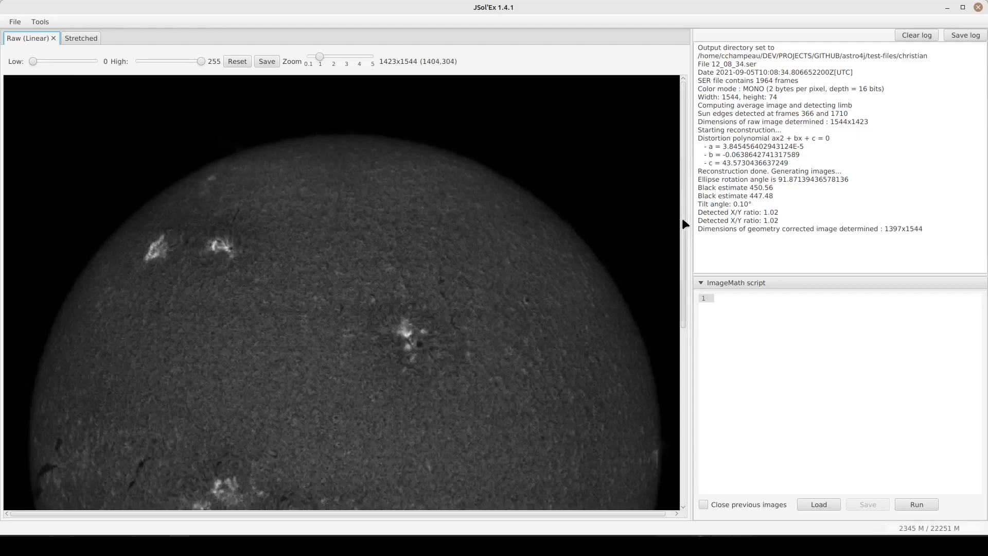
drag(684, 225, 683, 285)
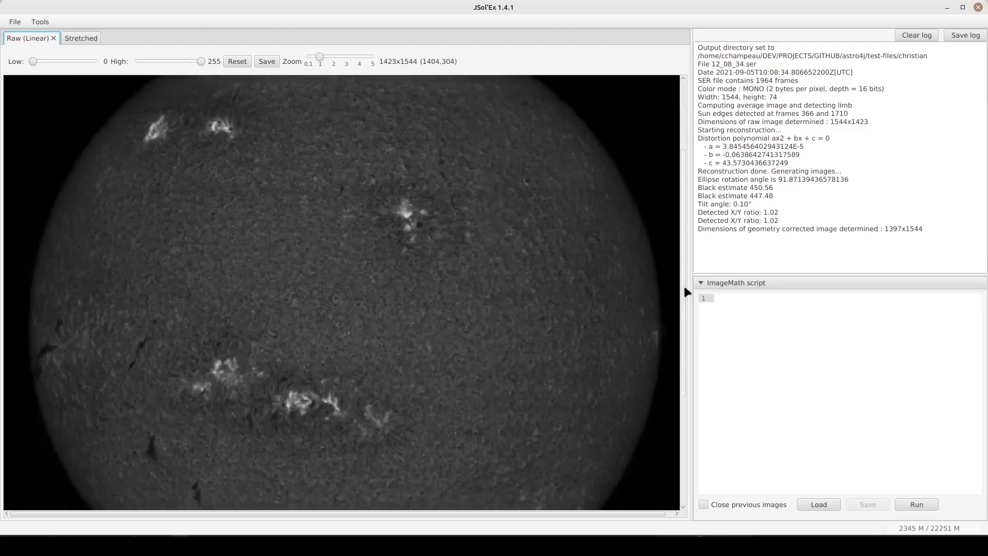
click(83, 38)
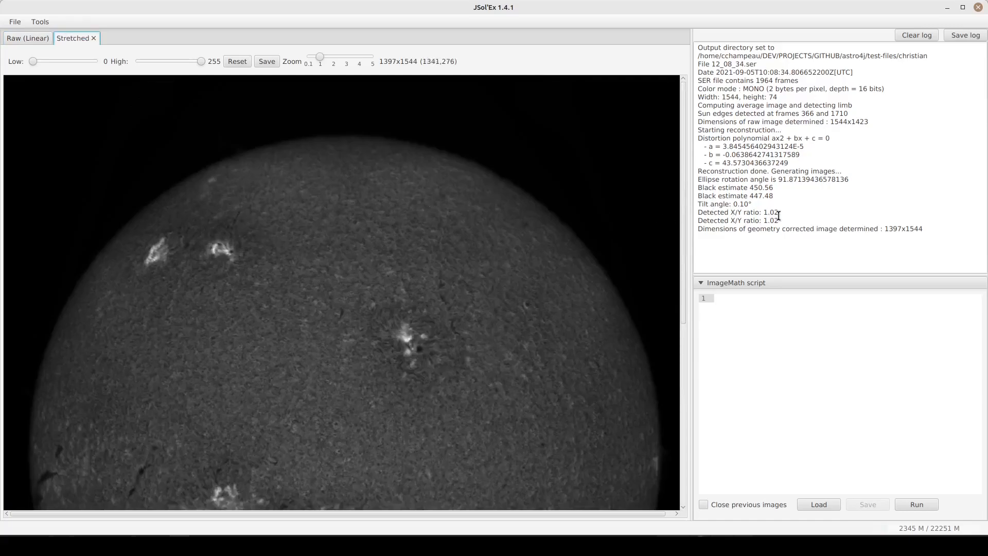
drag(763, 213, 786, 213)
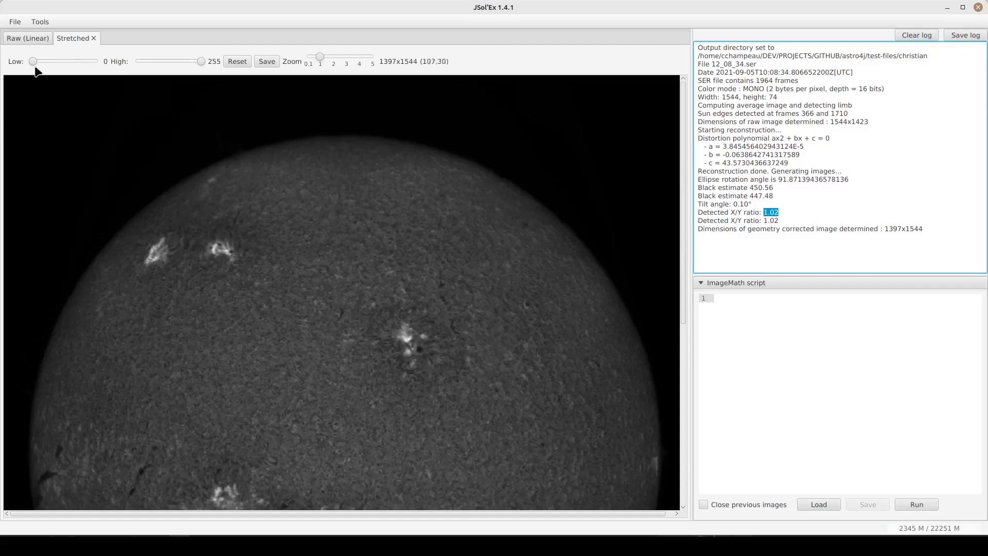
Reopen 12_08_34.ser, run the full process with the default H-alpha parameters and dismiss the completion notice
click(15, 22)
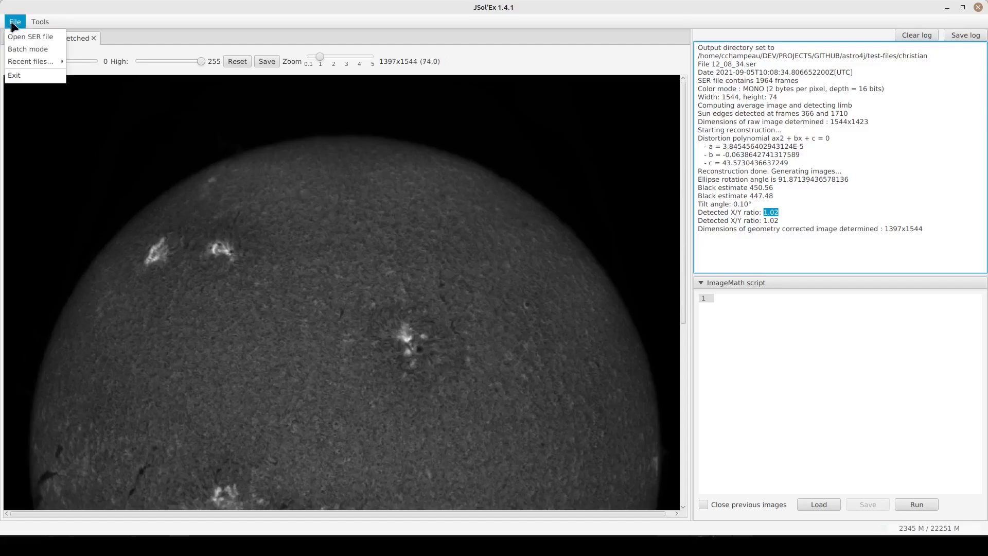
click(43, 41)
double_click(349, 135)
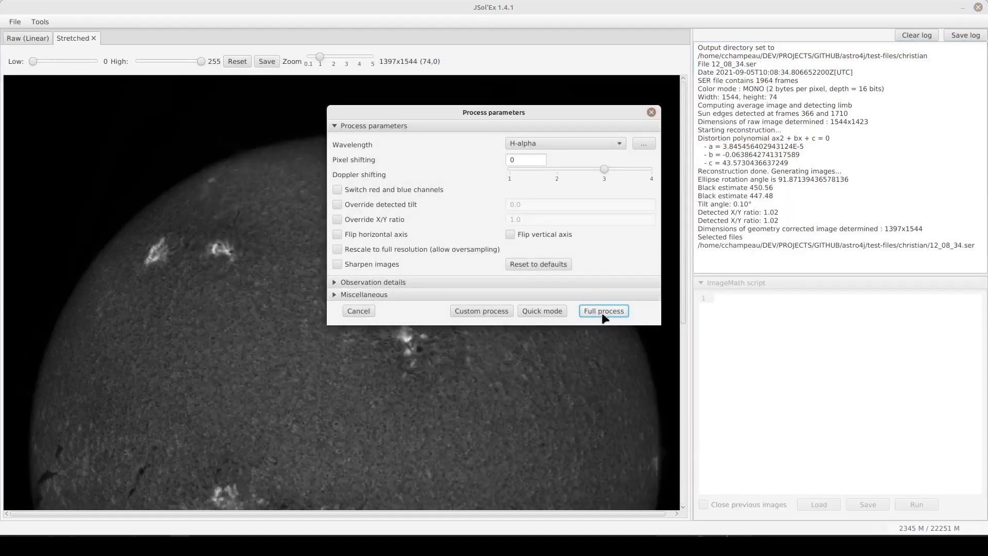
click(603, 312)
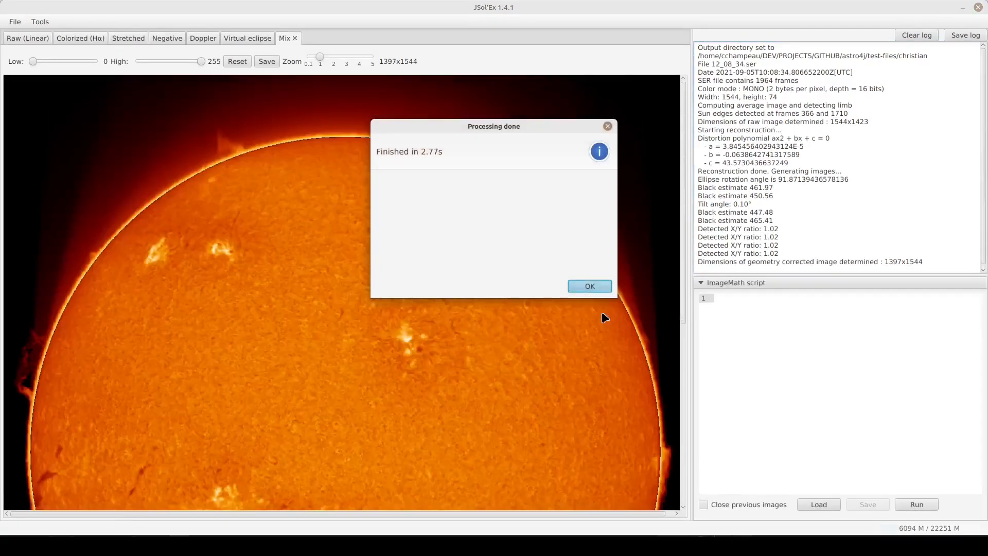
click(587, 286)
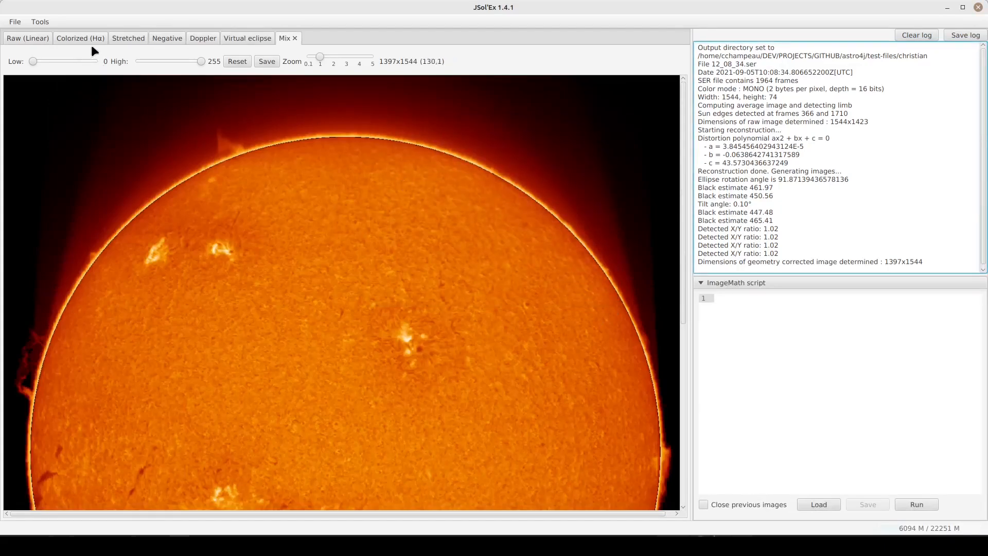
Examine the colorized H-alpha image, then inspect the solar disk in the stretched image at several zoom levels
click(70, 40)
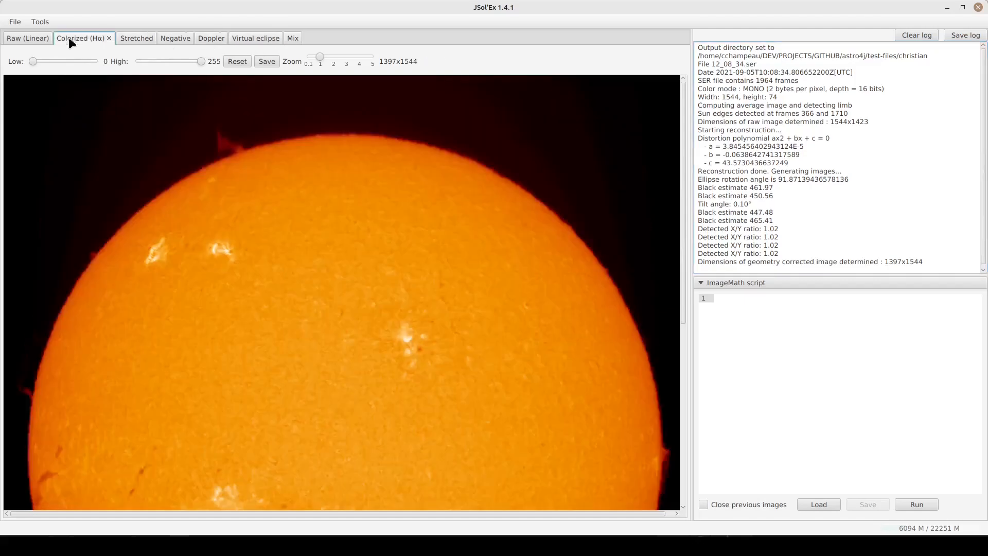
click(134, 41)
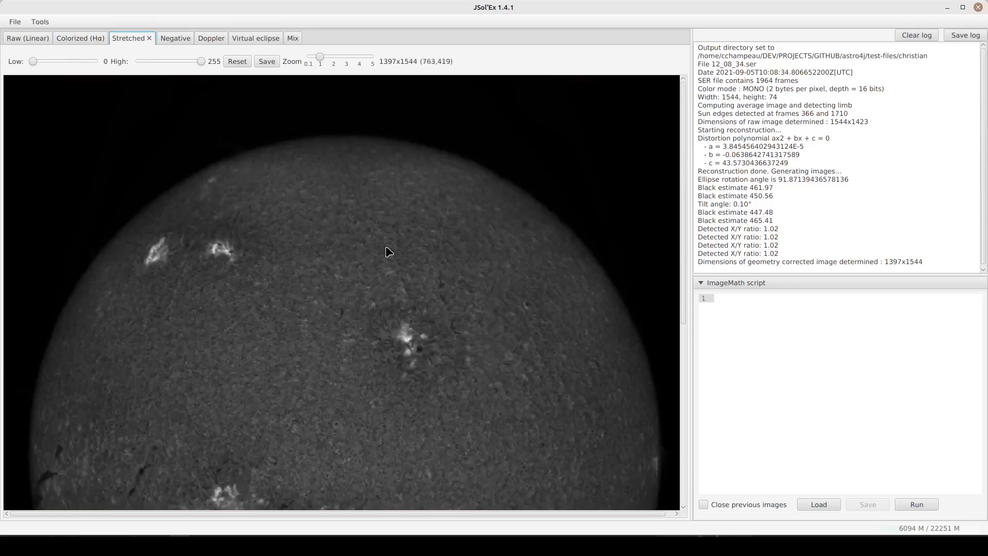
mouse_move(198, 62)
mouse_down()
mouse_move(189, 61)
mouse_move(211, 69)
mouse_up()
mouse_move(320, 58)
mouse_down()
mouse_move(342, 59)
mouse_move(320, 58)
mouse_up()
scroll(328, 322, up, 4)
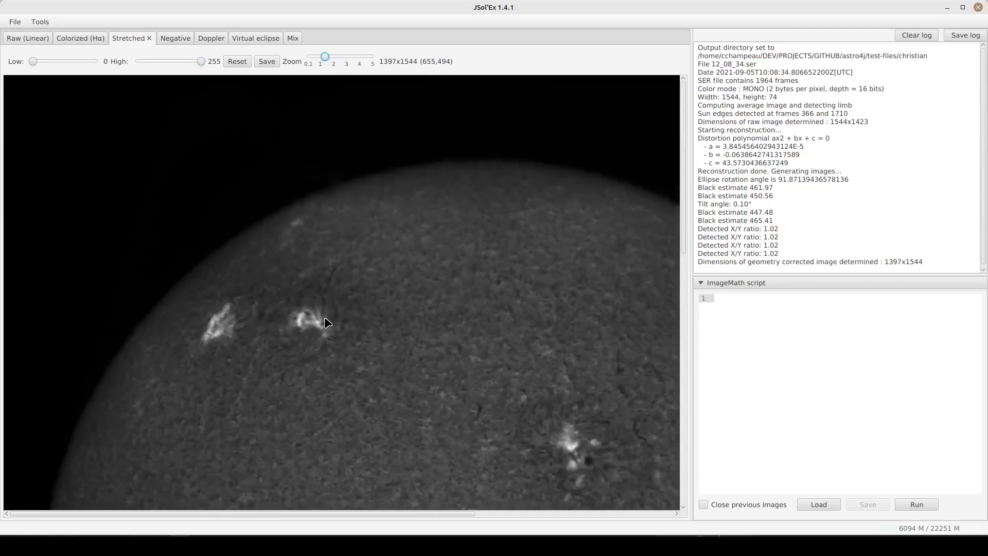
scroll(327, 323, down, 5)
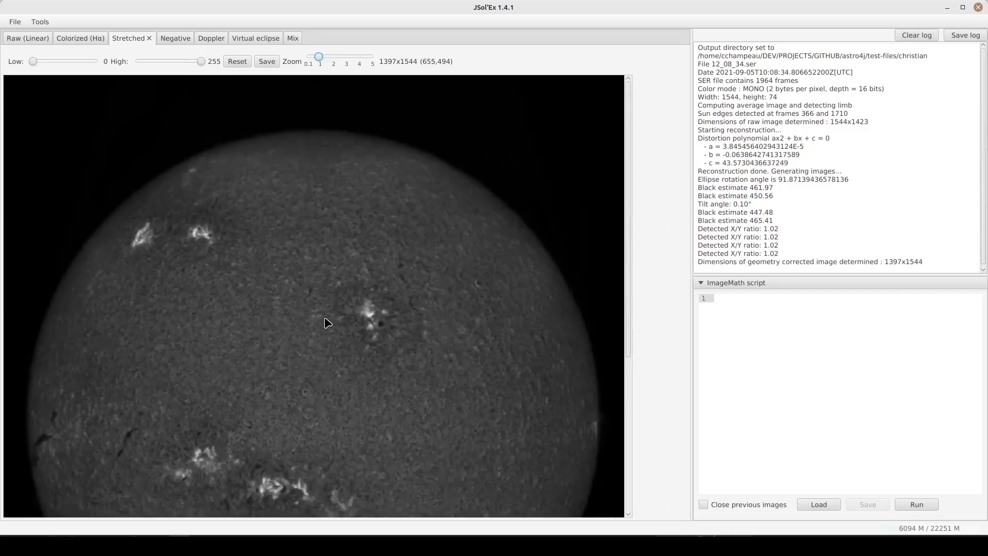
scroll(328, 323, up, 6)
scroll(328, 322, right, 4)
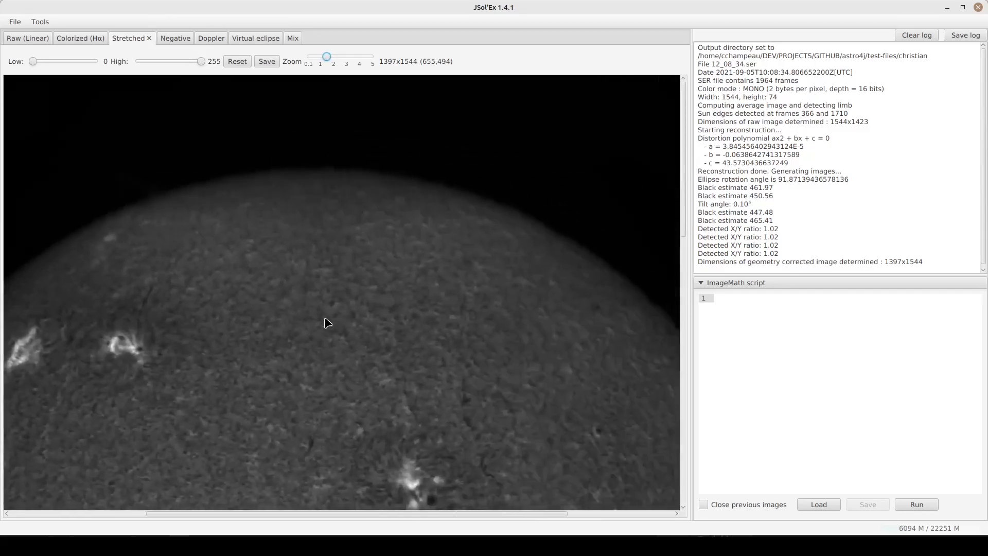
scroll(328, 323, down, 4)
scroll(328, 323, down, 3)
Examine the solar disk in the negative image and in the Doppler image
click(168, 37)
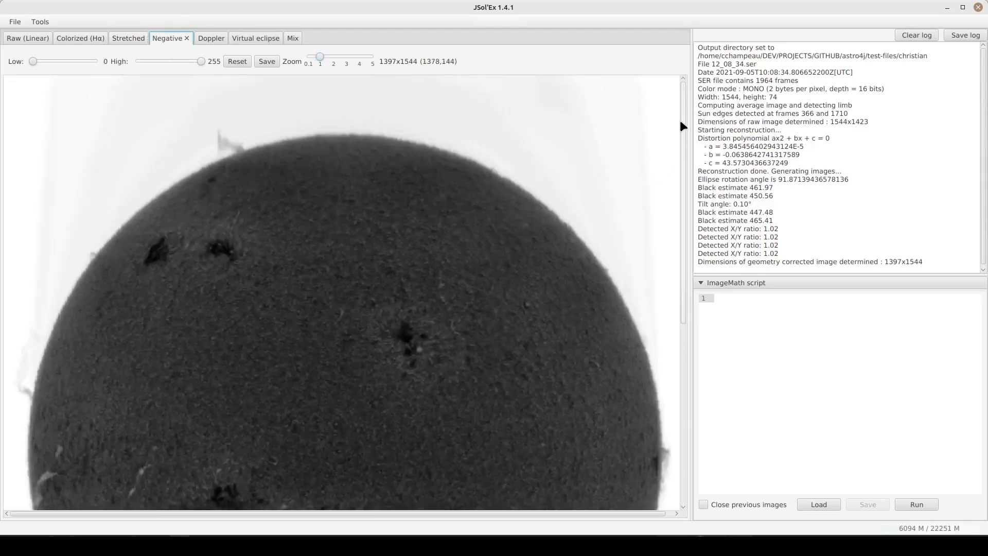
drag(681, 108, 673, 174)
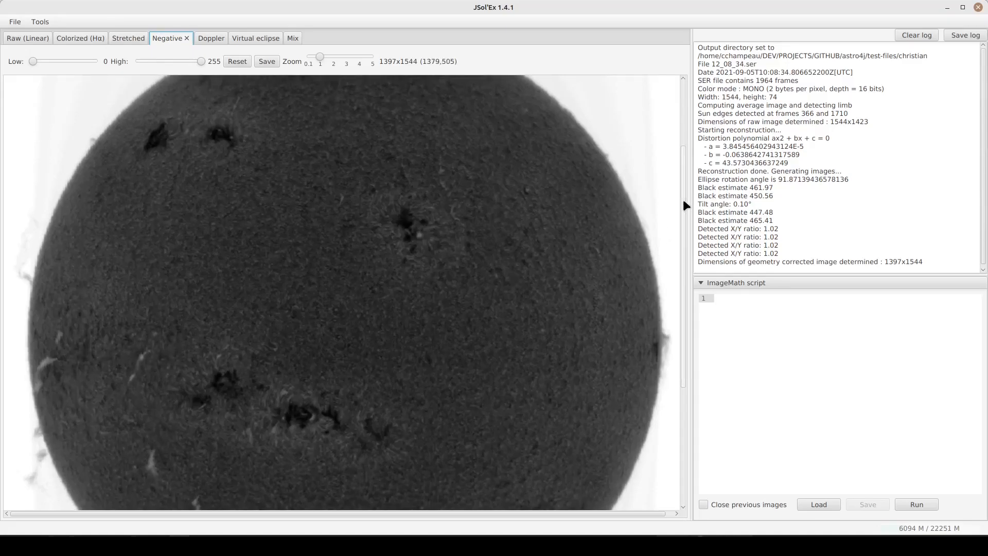
drag(683, 199, 685, 130)
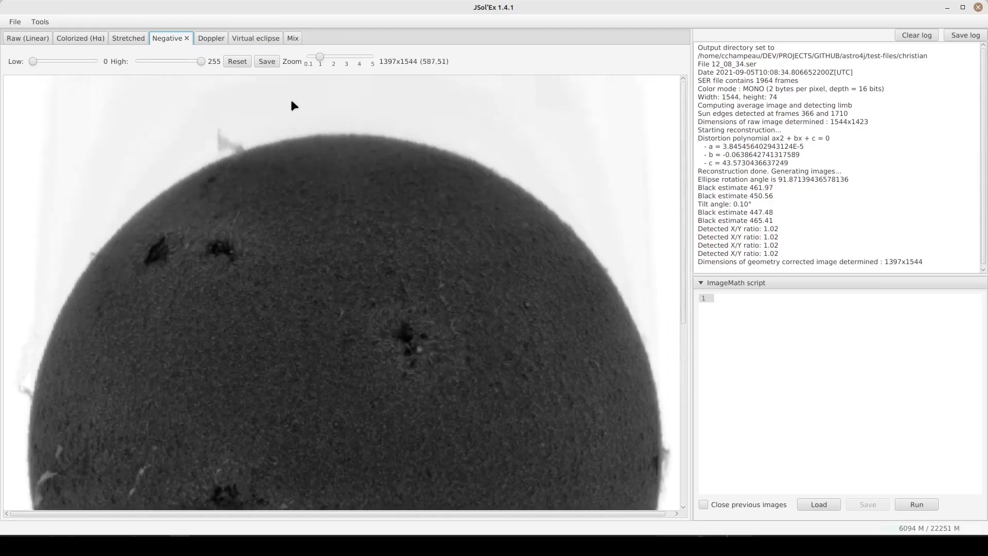
click(204, 40)
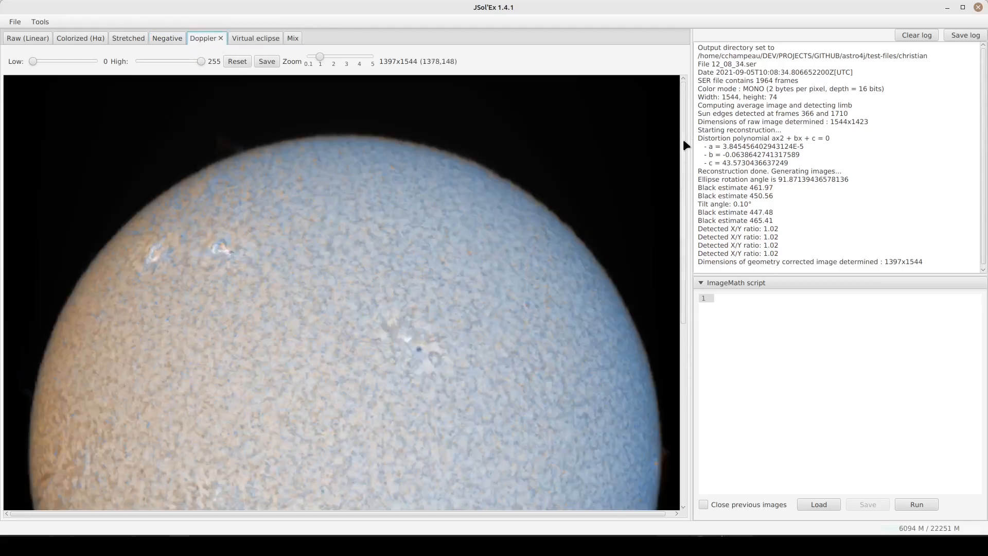
drag(683, 134, 695, 173)
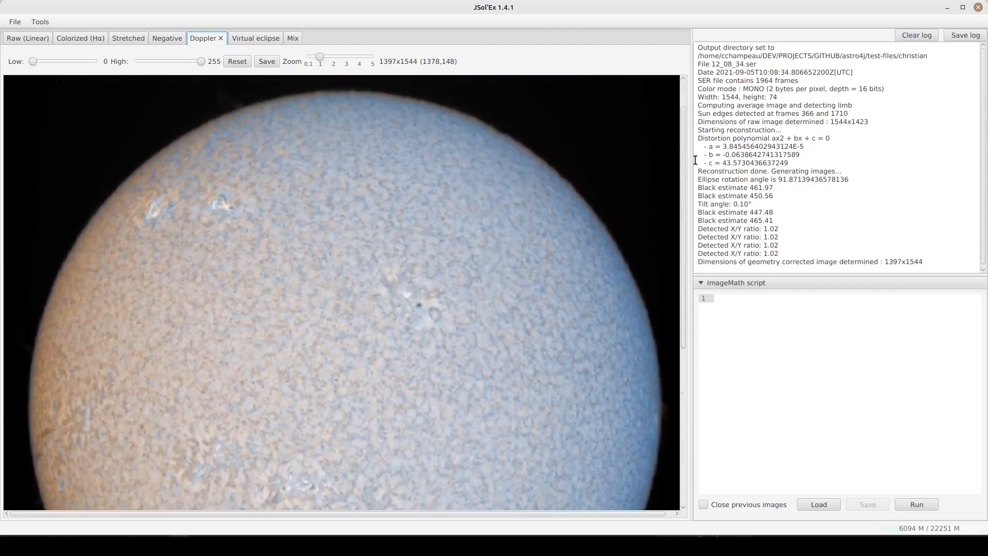
Examine the virtual eclipse image and compare the mix image with the colorized H-alpha image
click(253, 37)
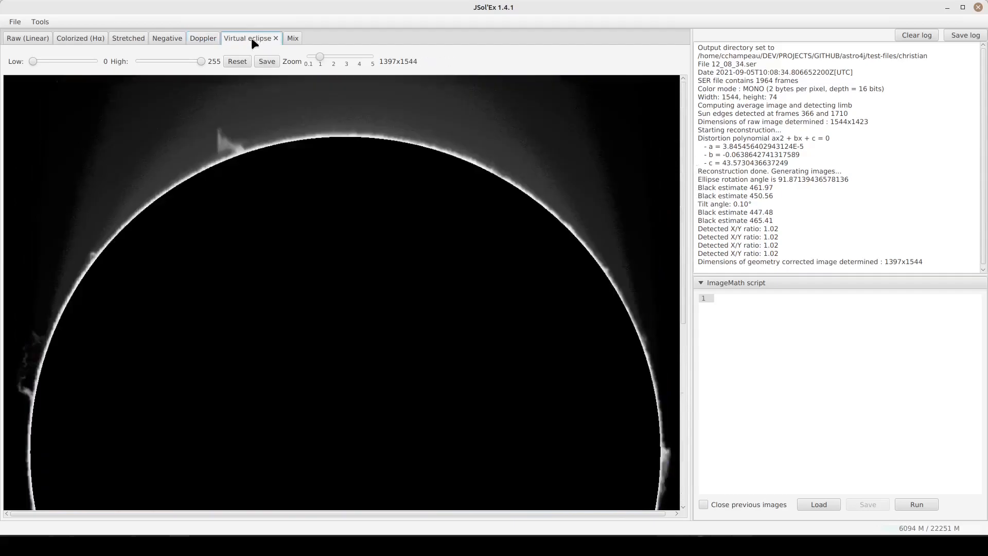
drag(683, 128, 687, 237)
click(292, 38)
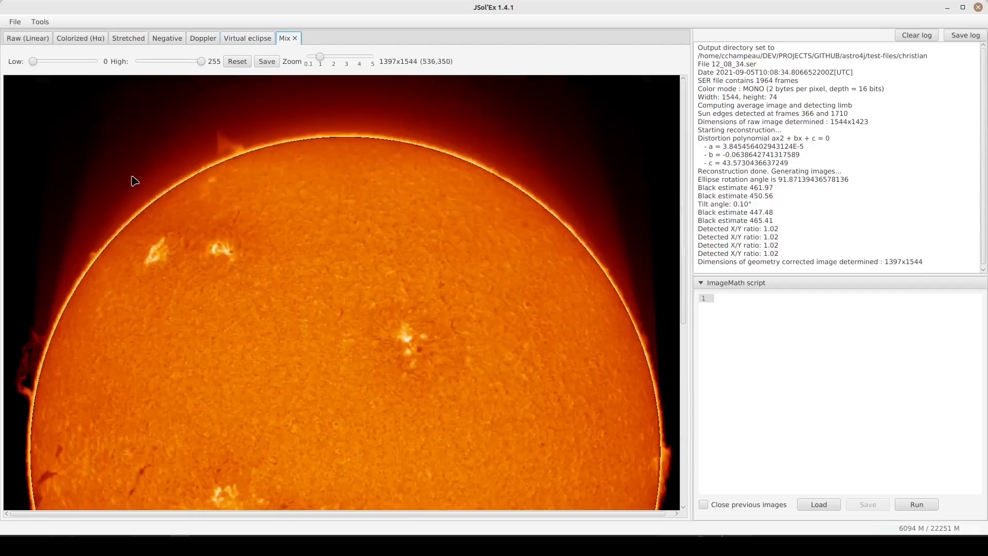
click(75, 38)
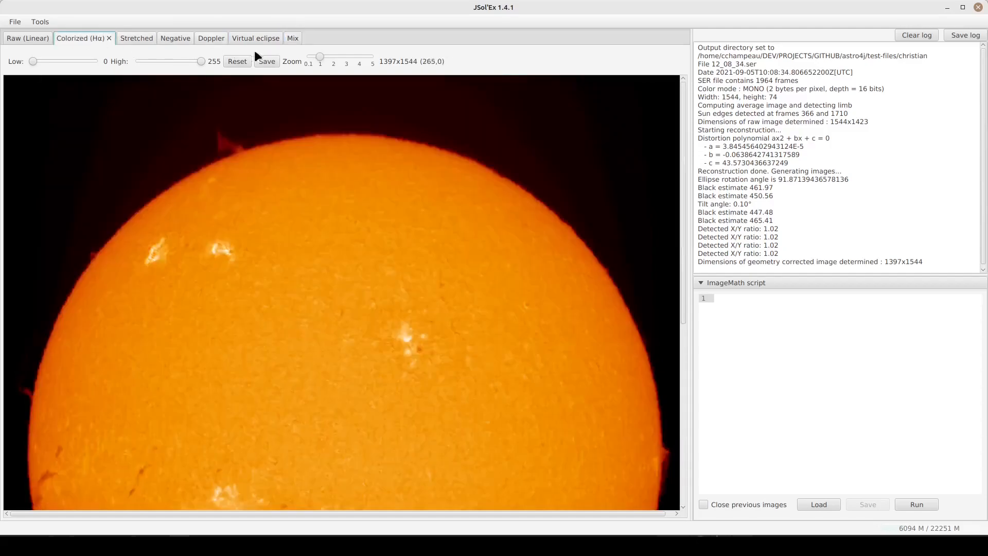
Return to the mix image of 12_08_34.ser and examine the solar disk and its limb
click(292, 39)
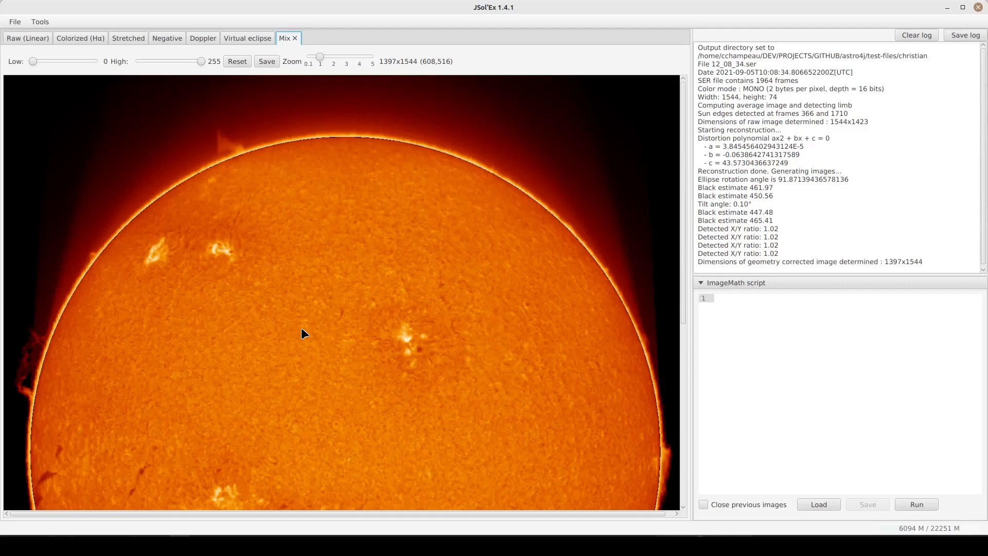
drag(682, 144, 668, 104)
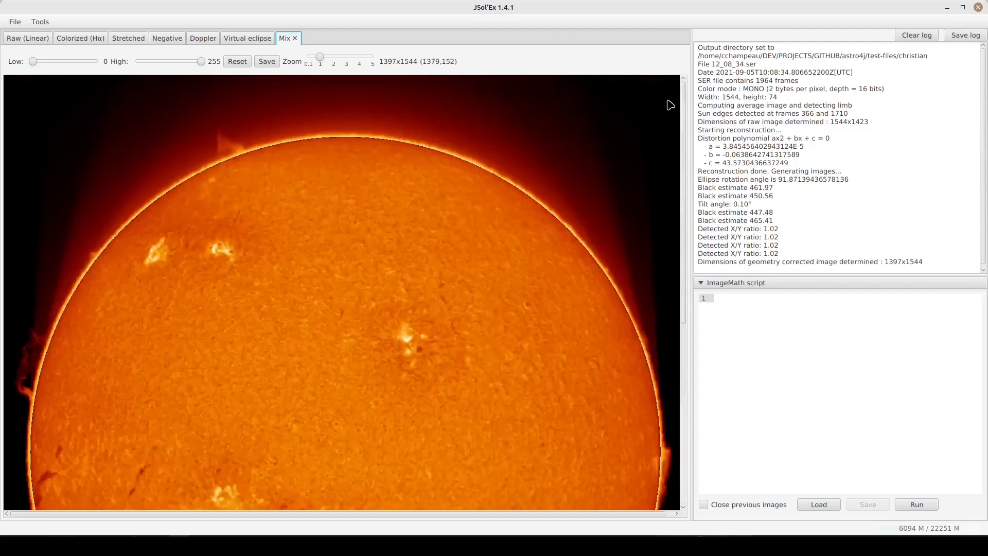
Open cata-16_33_15.ser from the bug-reports test folder, run the full process with the default H-alpha parameters and dismiss the completion notice
click(18, 22)
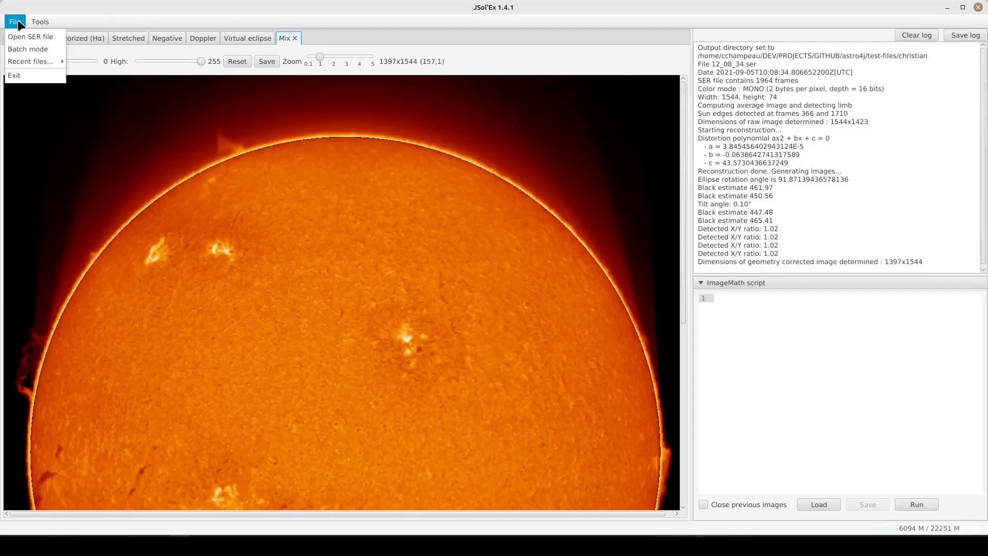
click(32, 49)
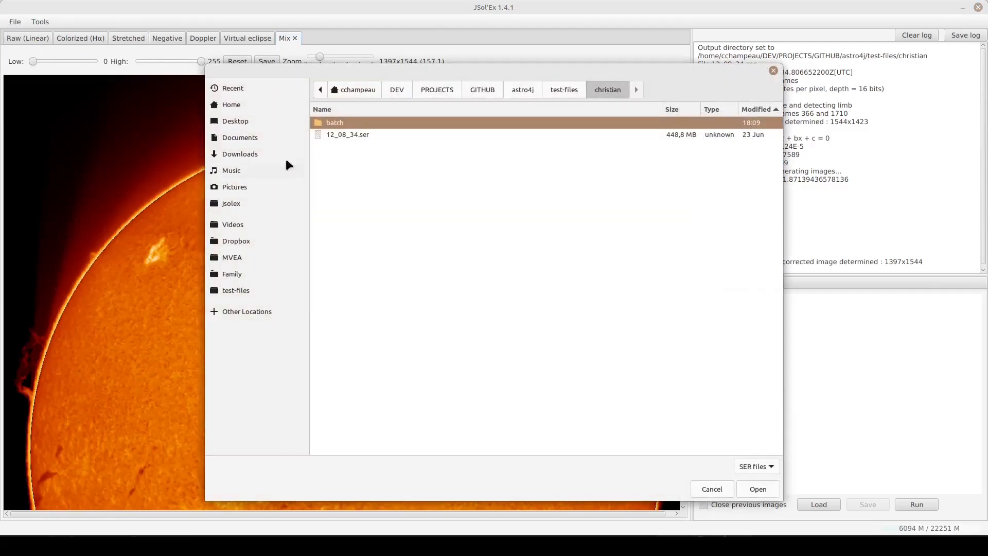
click(573, 93)
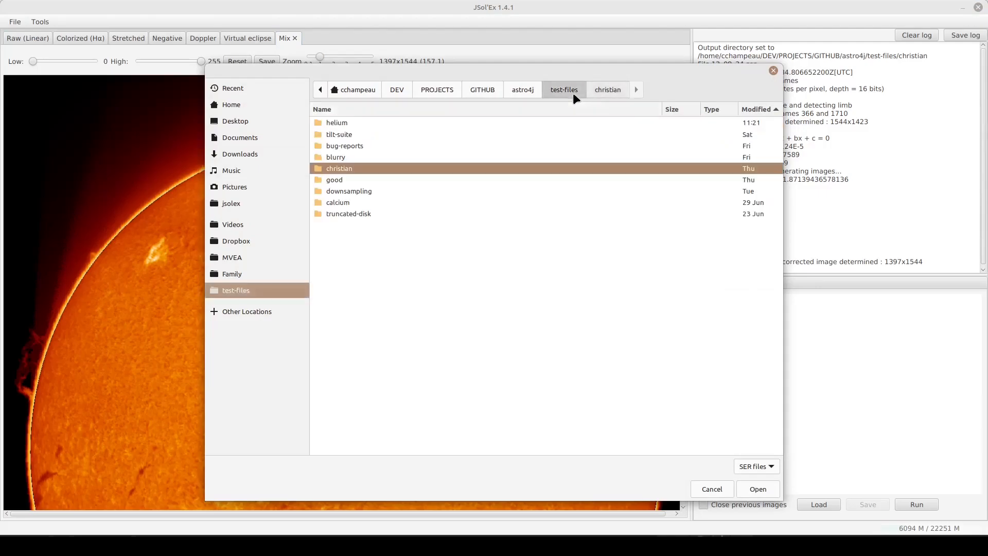
double_click(337, 146)
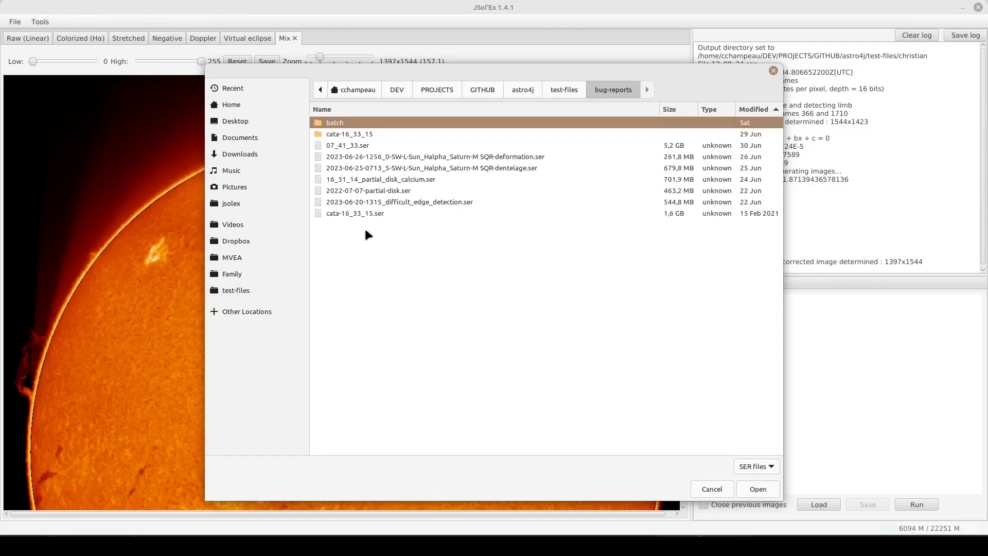
double_click(356, 213)
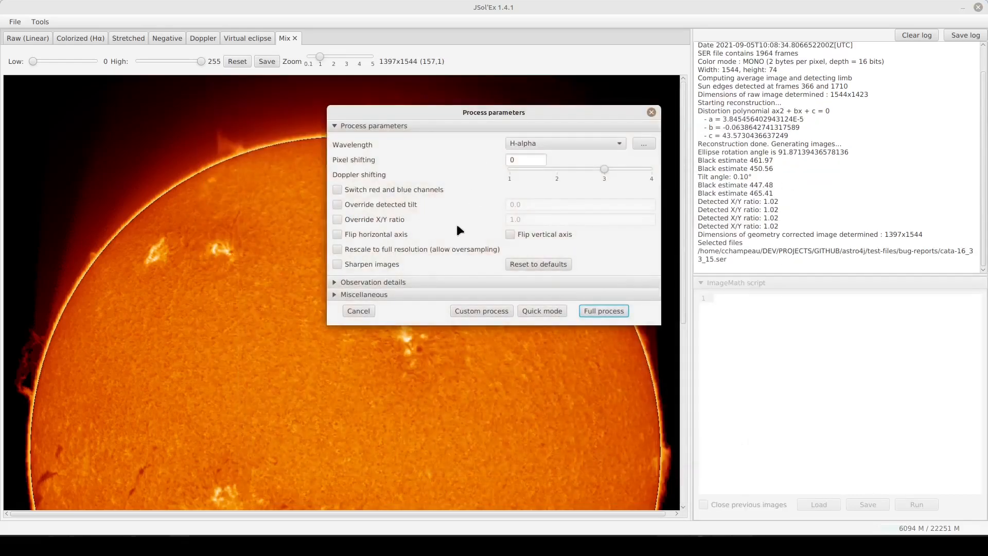
click(600, 312)
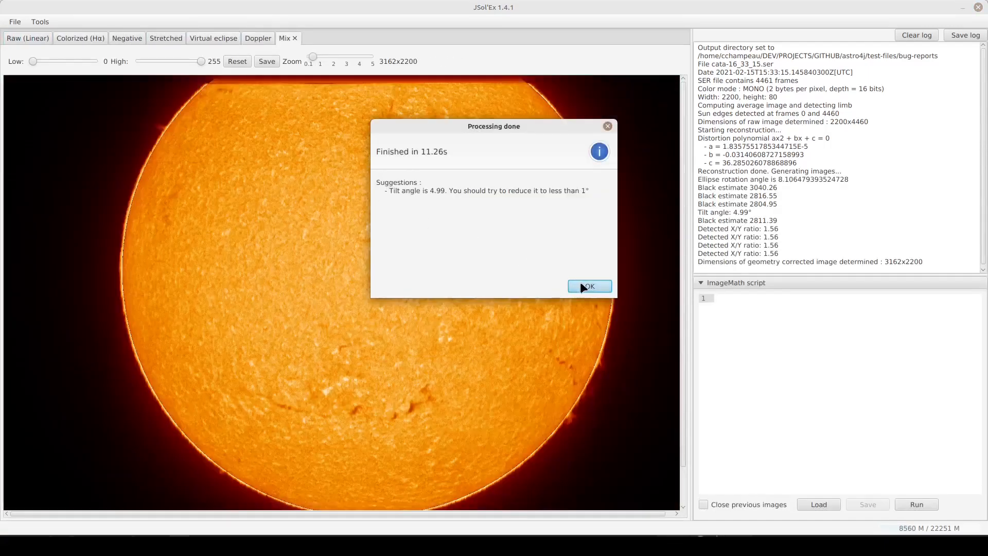
click(581, 283)
Examine the raw linear image closely, including the limb, the dark horizontal line and the lower part of the solar disk
click(23, 39)
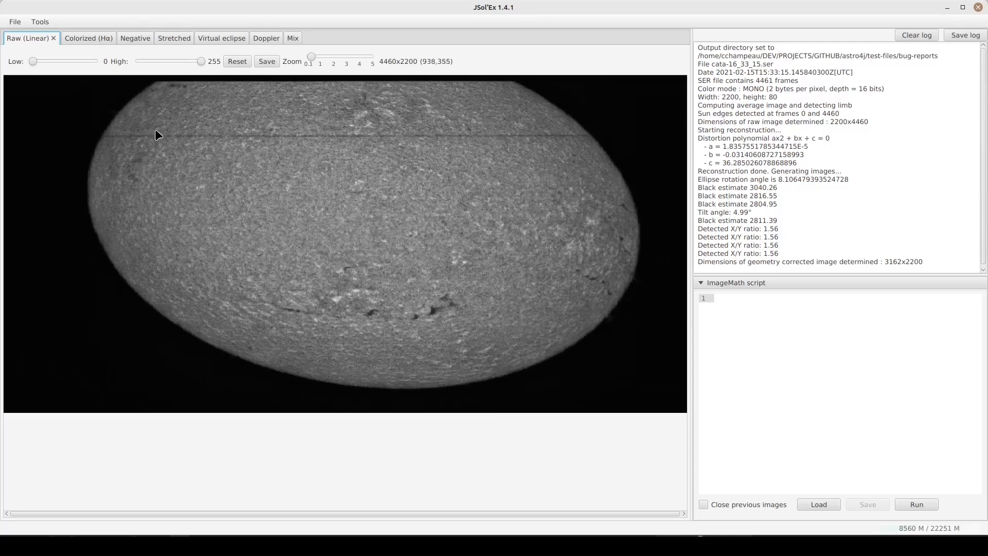
scroll(208, 137, up, 3)
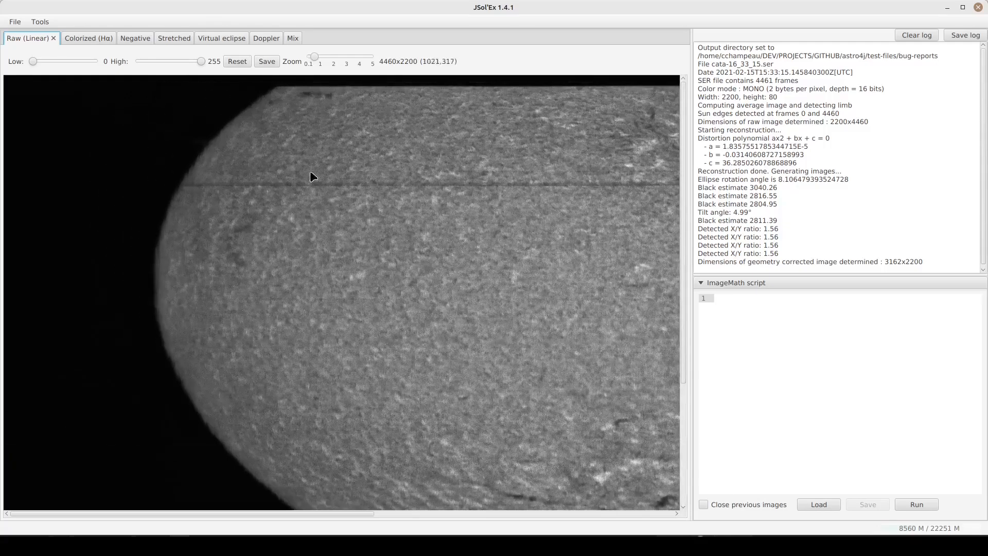
scroll(309, 189, up, 1)
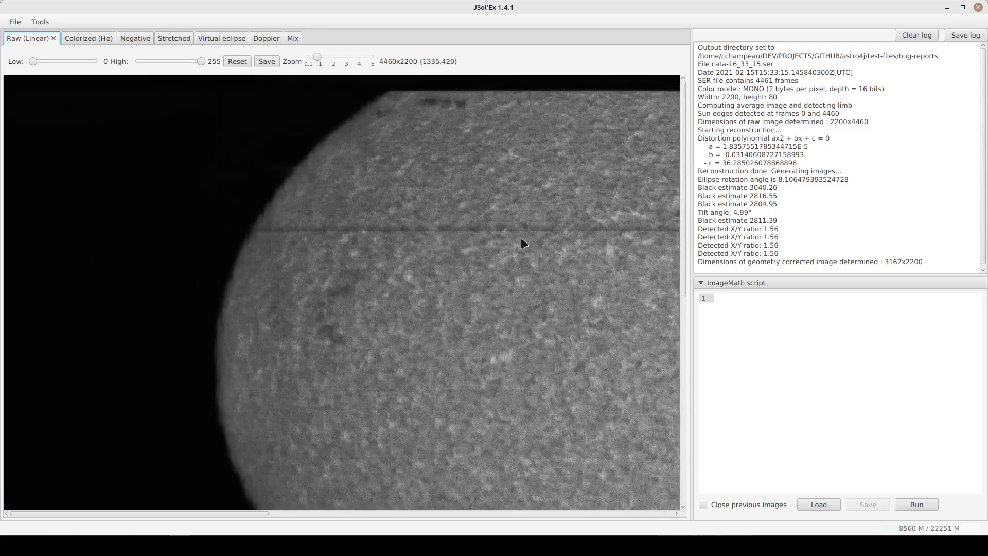
scroll(523, 243, up, 3)
scroll(523, 243, down, 11)
scroll(523, 243, left, 6)
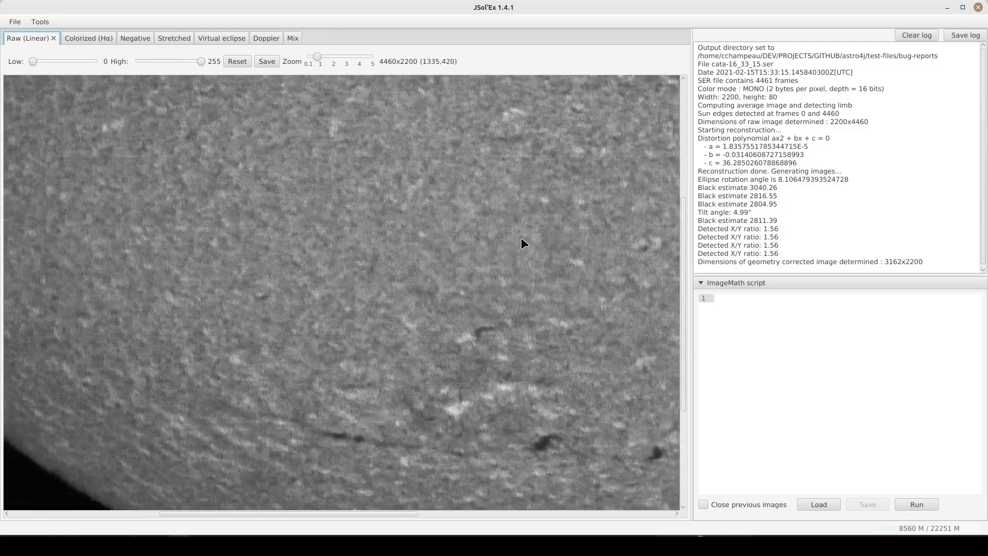
scroll(523, 243, right, 6)
scroll(523, 242, down, 2)
scroll(521, 240, up, 10)
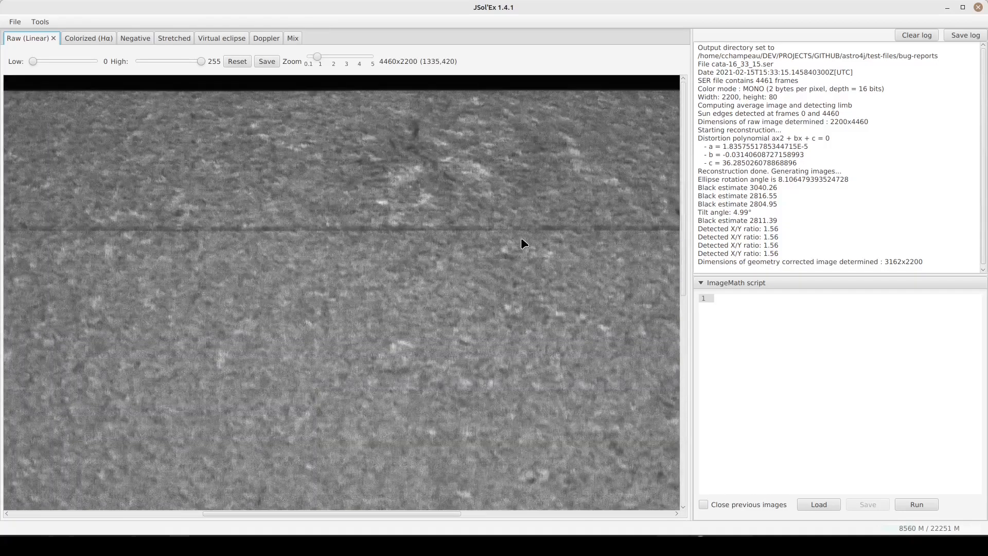
scroll(522, 240, left, 6)
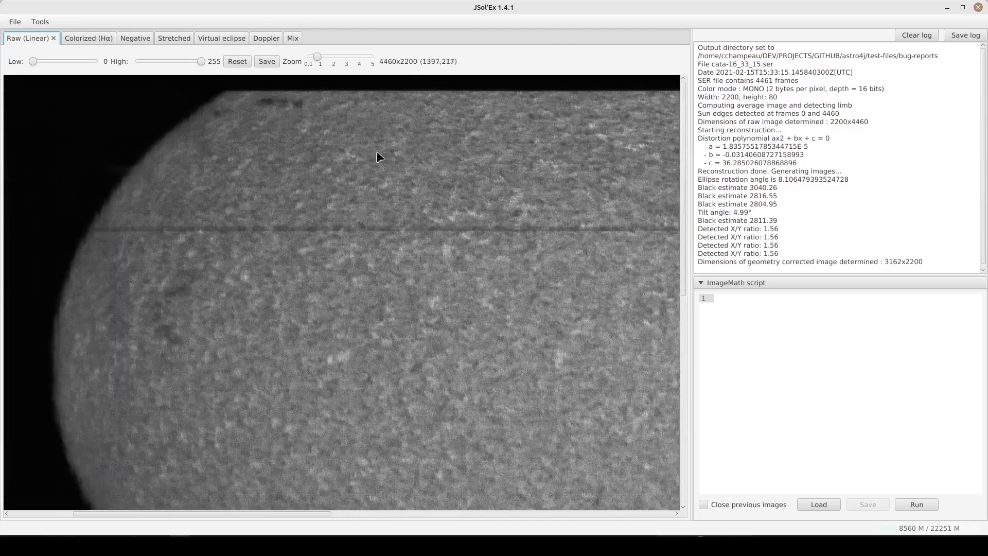
Review the colorized H-alpha, negative, stretched, virtual eclipse and Doppler images of the corrected disk
click(101, 42)
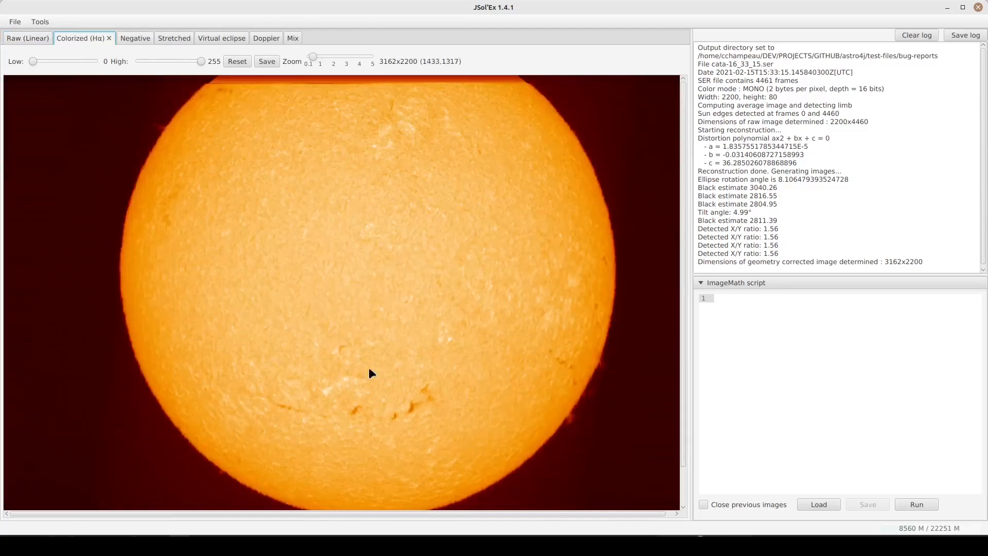
click(135, 38)
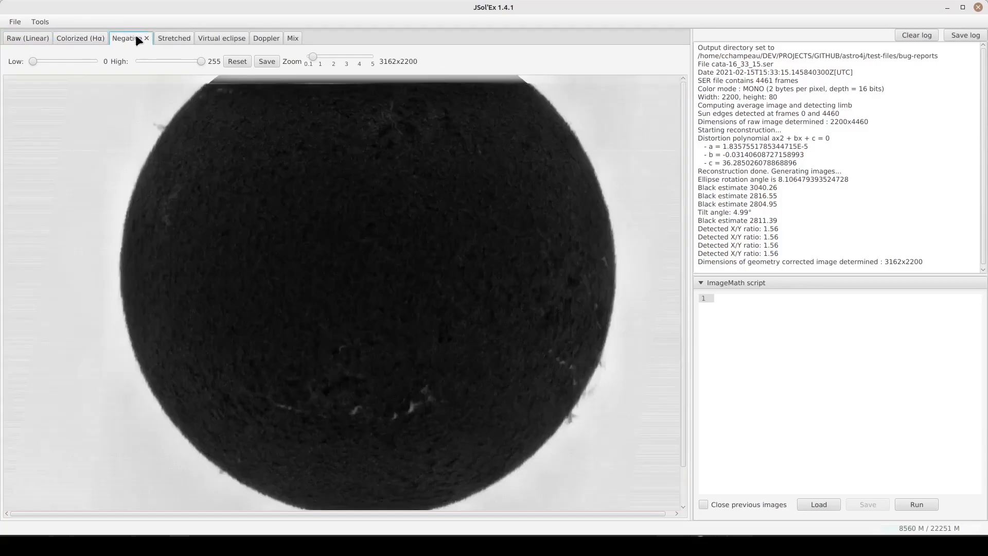
click(171, 41)
click(223, 38)
click(276, 39)
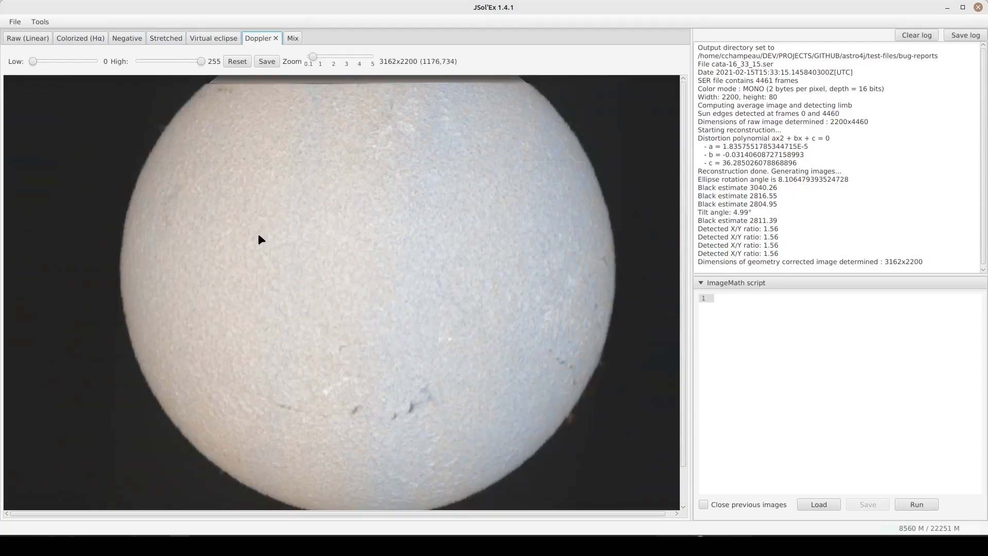
Open the SER file 13_35_48.ser from the calcium folder in test-files
click(16, 23)
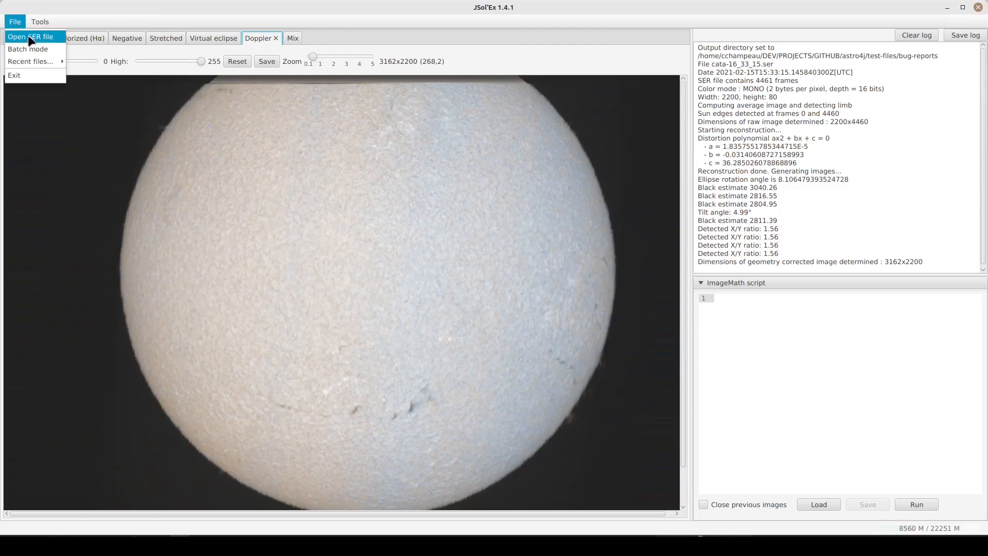
click(29, 38)
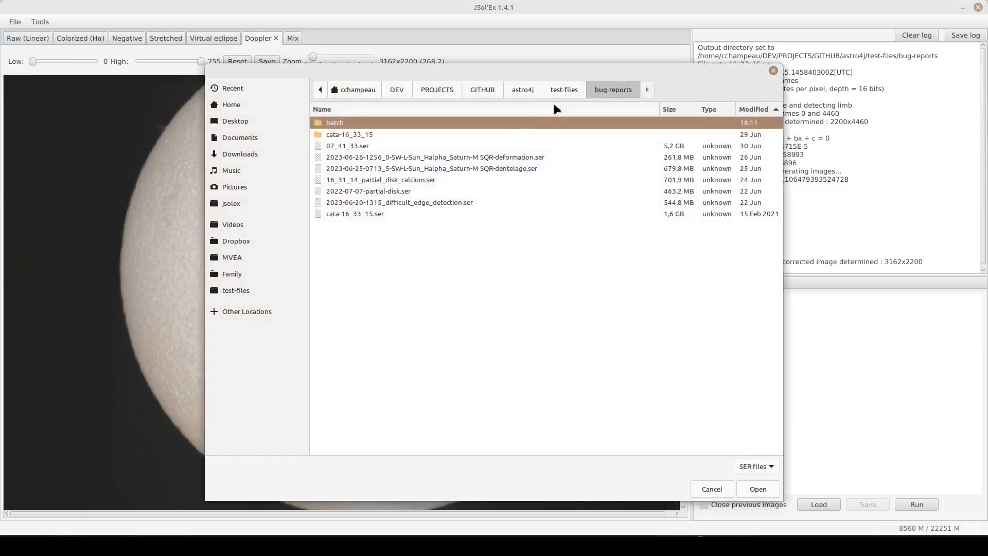
click(566, 94)
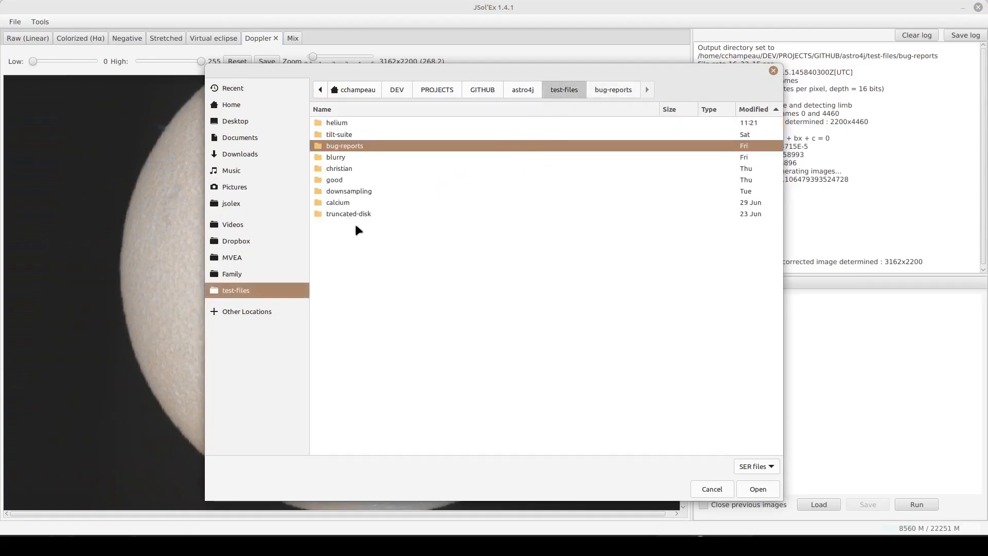
double_click(346, 202)
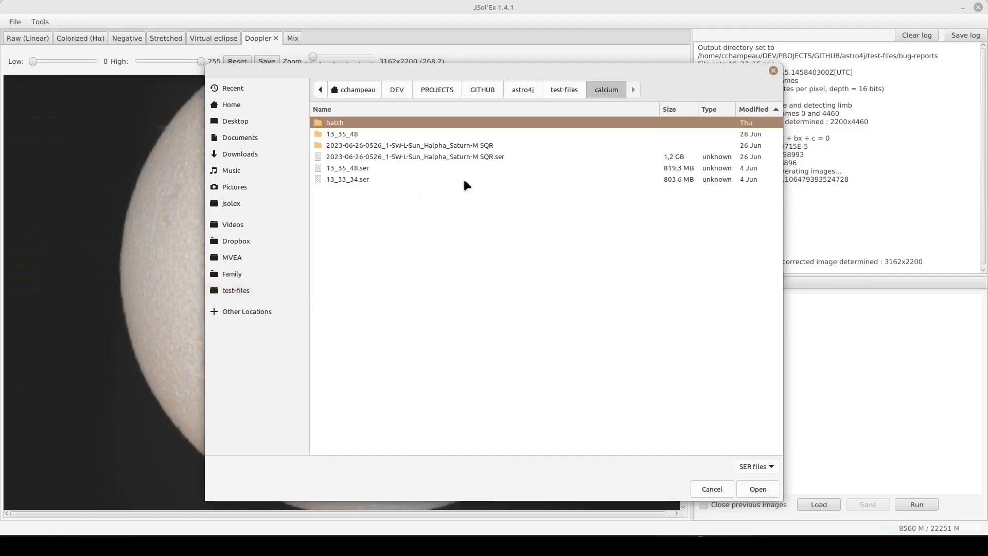
double_click(344, 168)
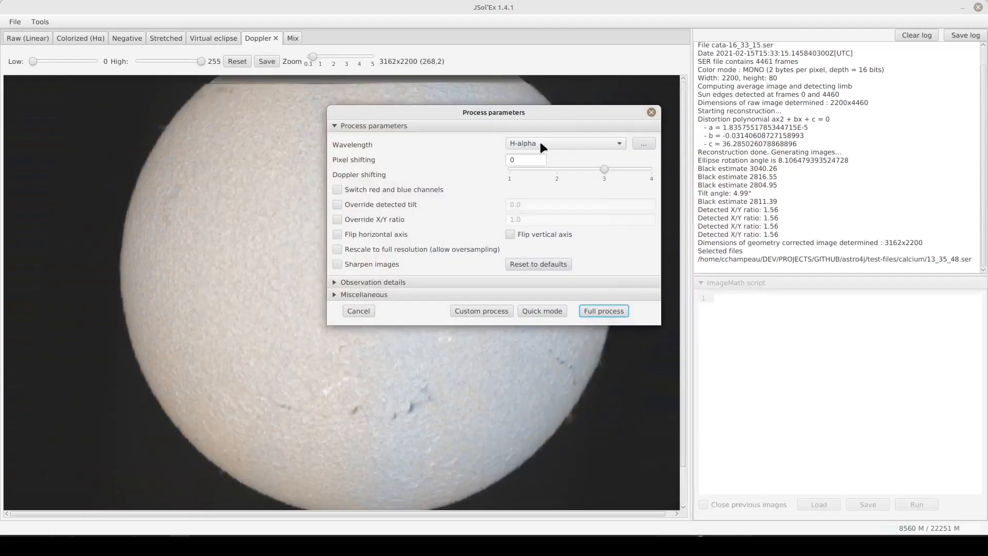
Set the wavelength to Calcium (K), run the full process and dismiss the completion notice
click(540, 144)
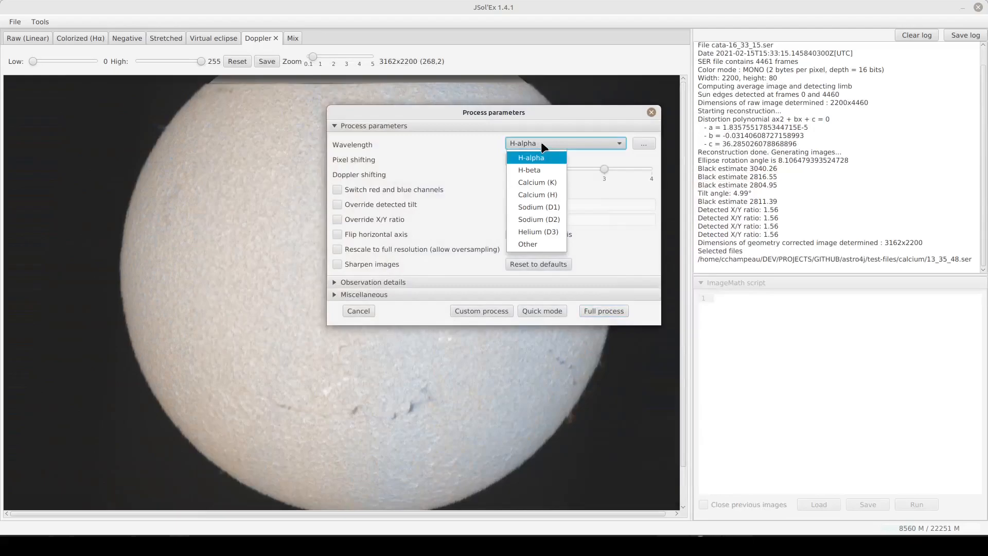
click(551, 184)
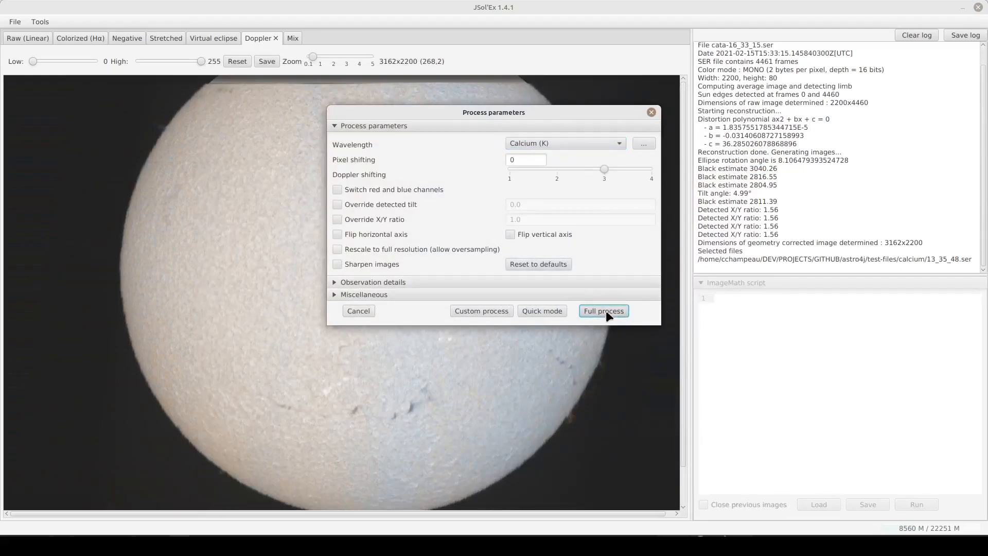
click(603, 311)
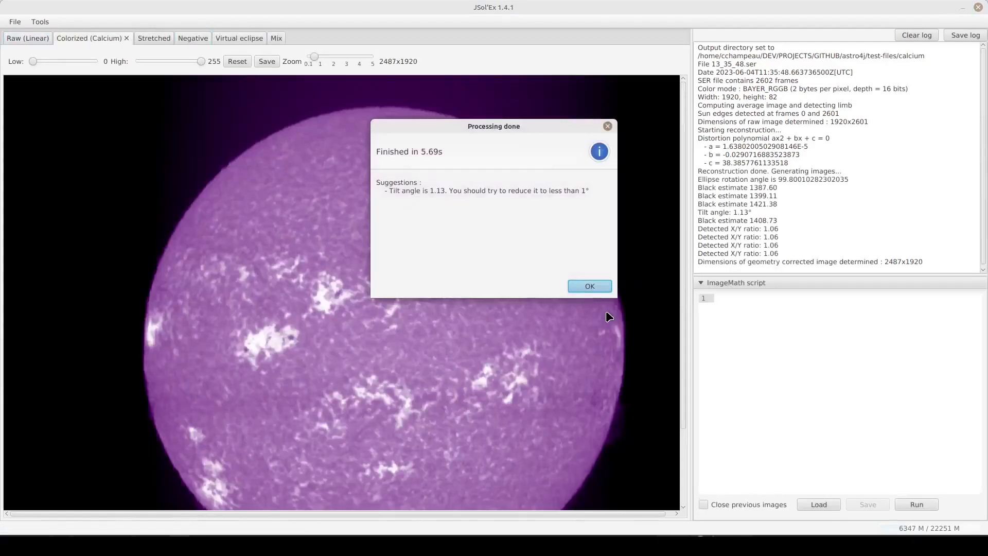
click(593, 287)
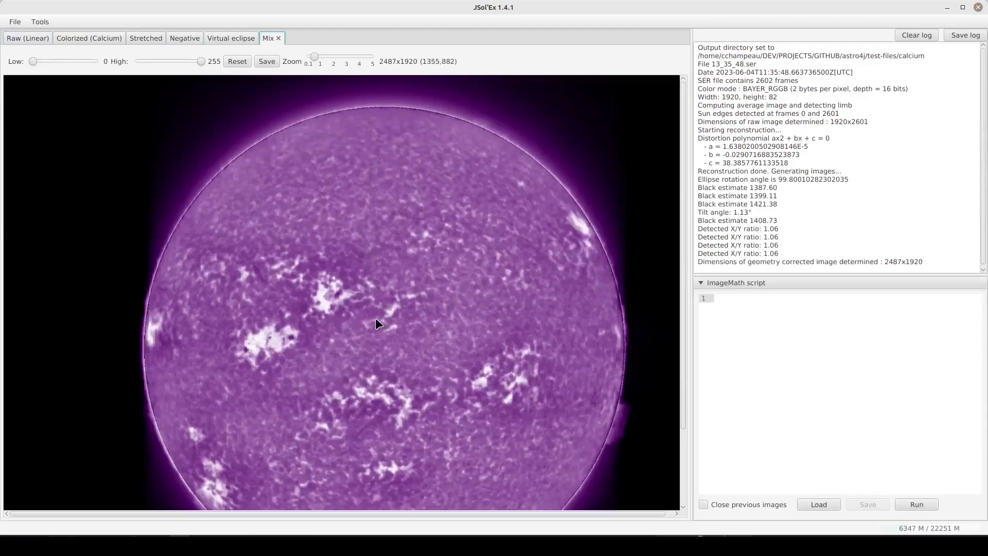
Examine the solar disk in the calcium mix image and in the raw linear image
drag(684, 165, 688, 199)
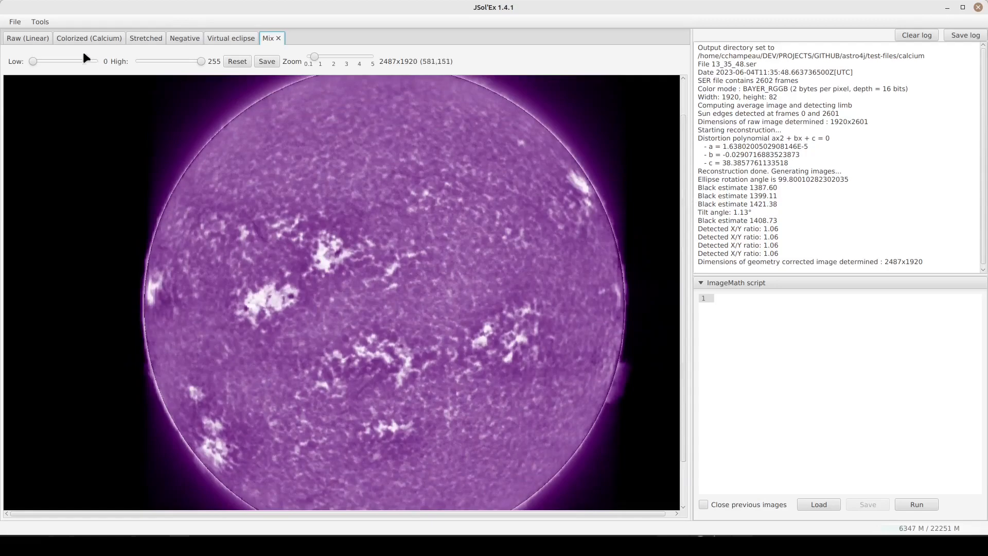
click(22, 36)
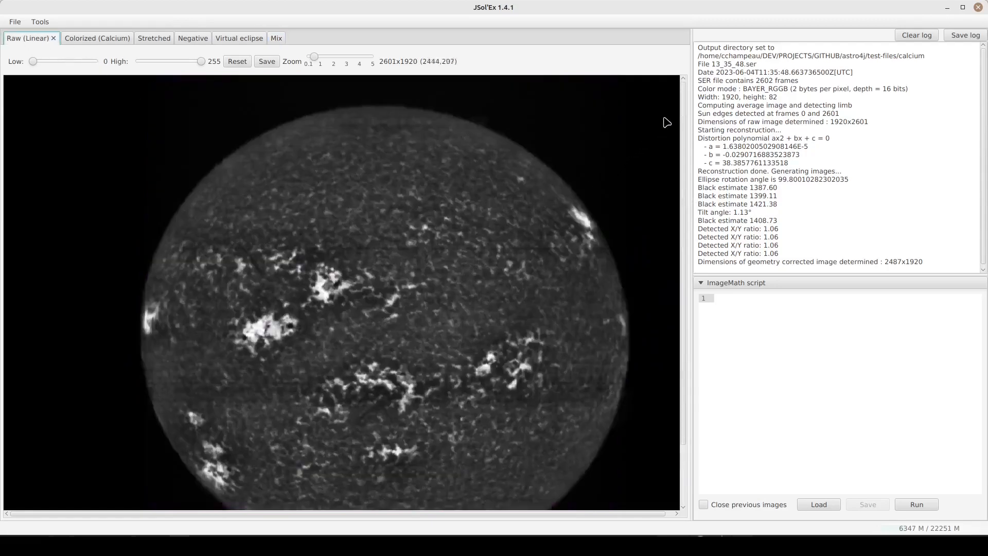
drag(684, 151, 696, 167)
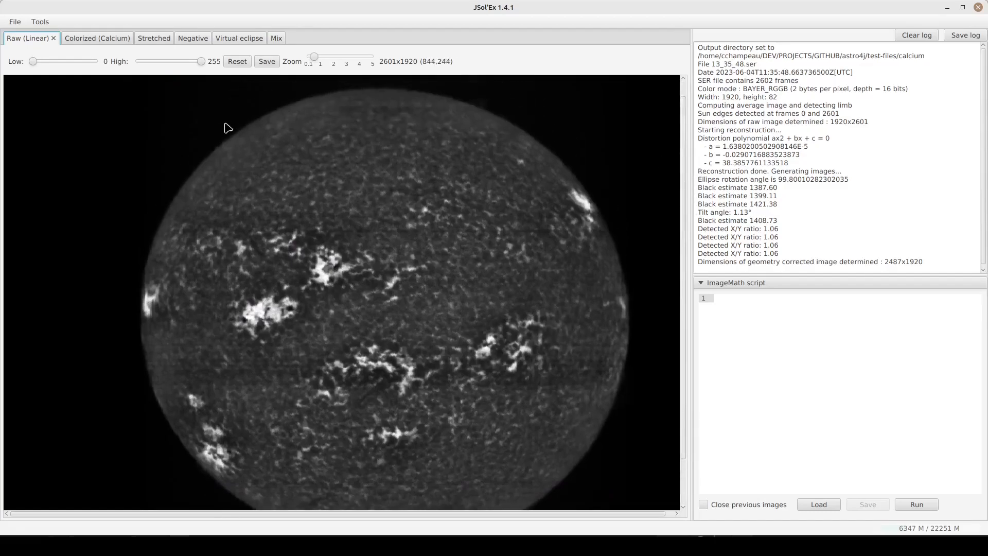
Review the colorized calcium, stretched, negative and virtual eclipse images, ending on the mix image
click(98, 34)
click(150, 35)
click(199, 39)
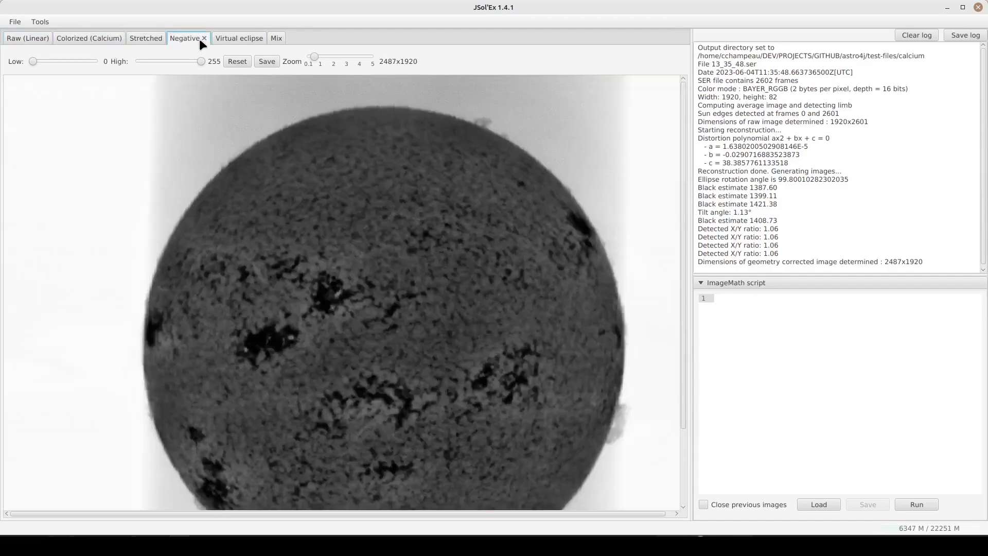
click(242, 38)
click(271, 38)
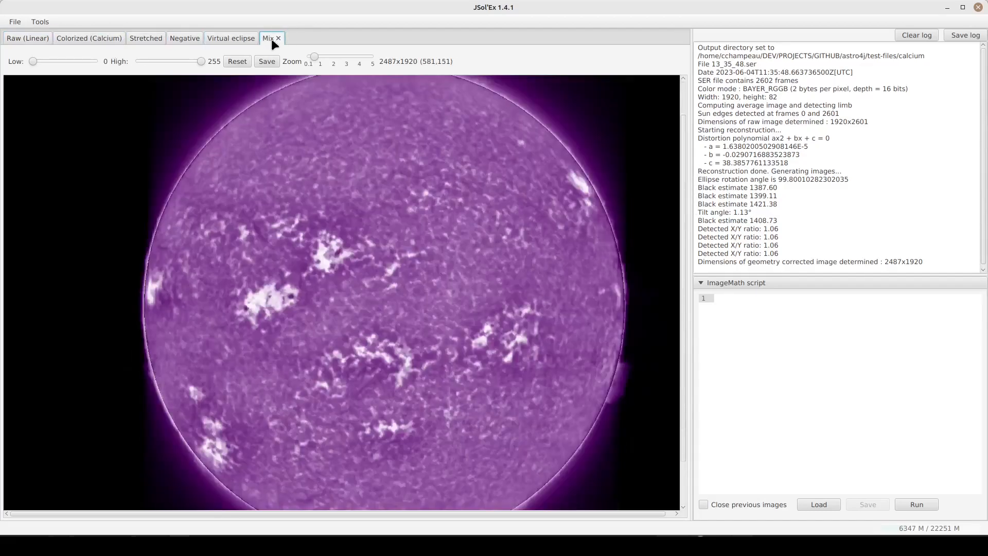
click(11, 22)
click(49, 39)
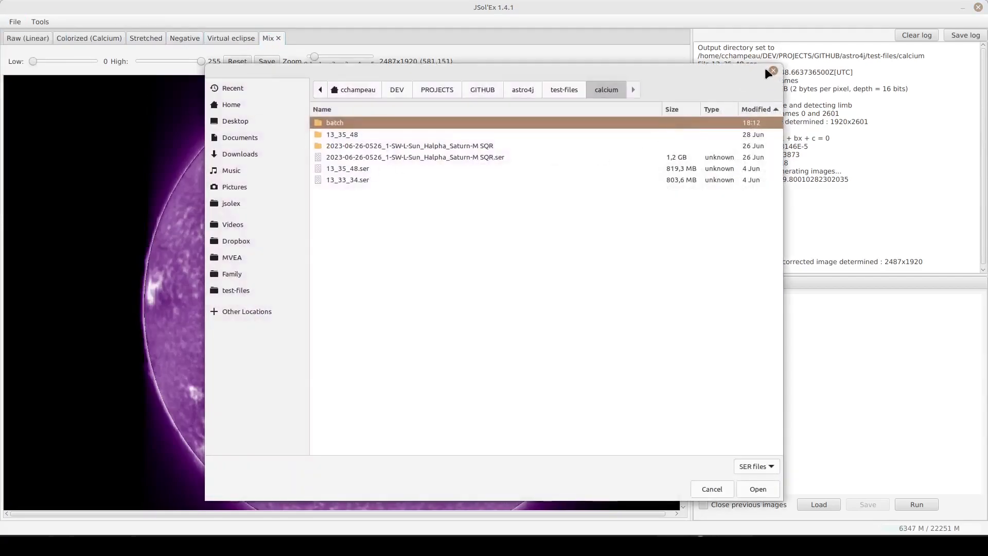
click(771, 70)
Reopen calcium/13_35_48.ser from the recent files to bring up its process parameters
click(15, 21)
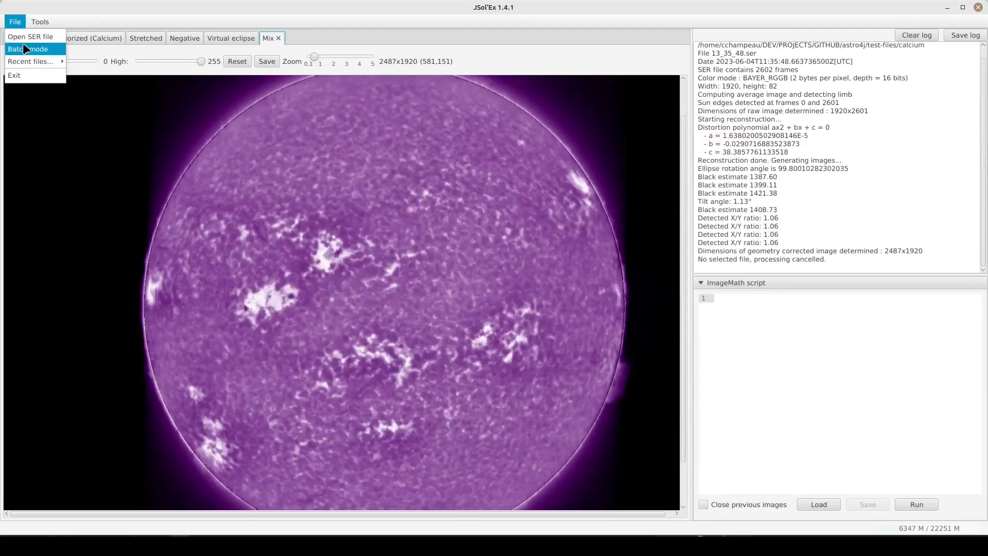
mouse_move(36, 61)
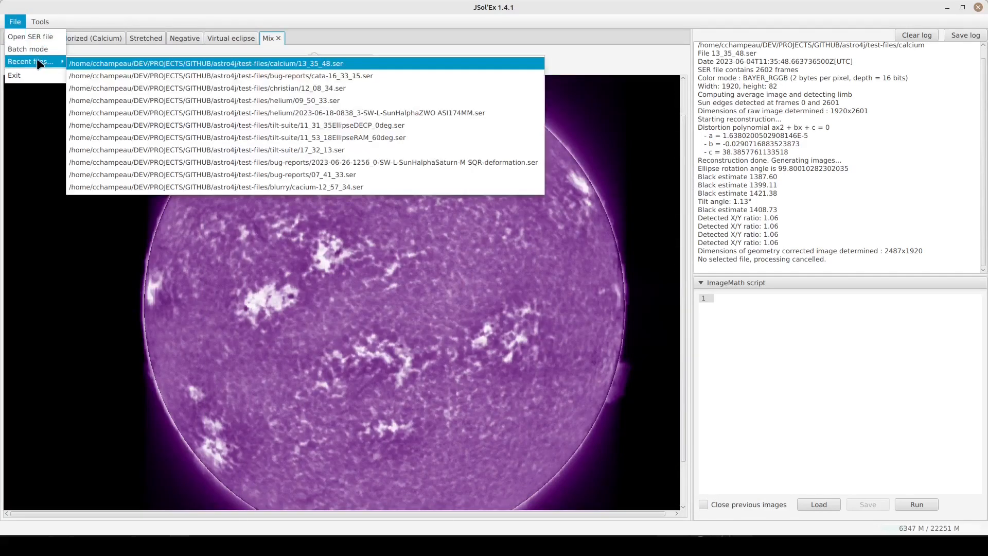
click(103, 64)
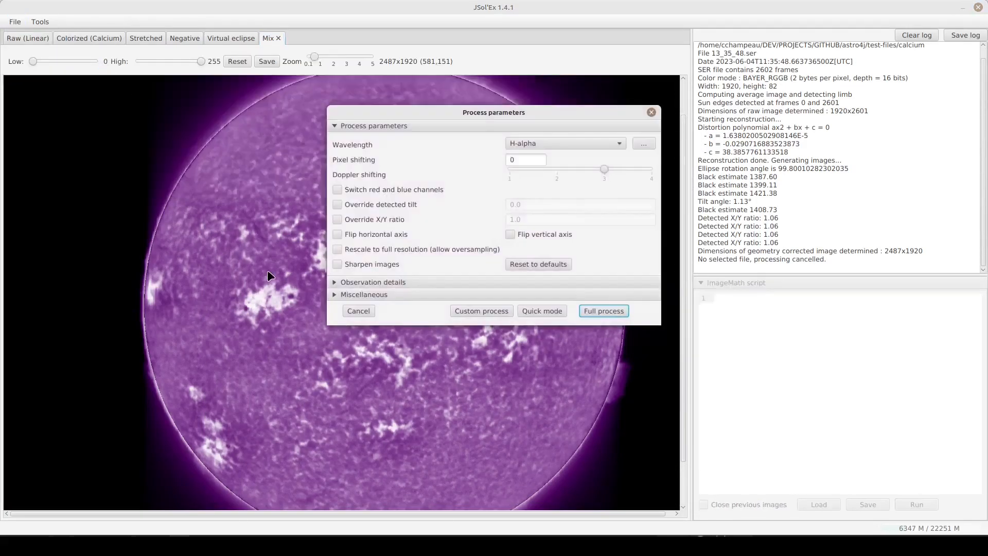
Reset the miscellaneous processing parameters to their defaults
click(362, 294)
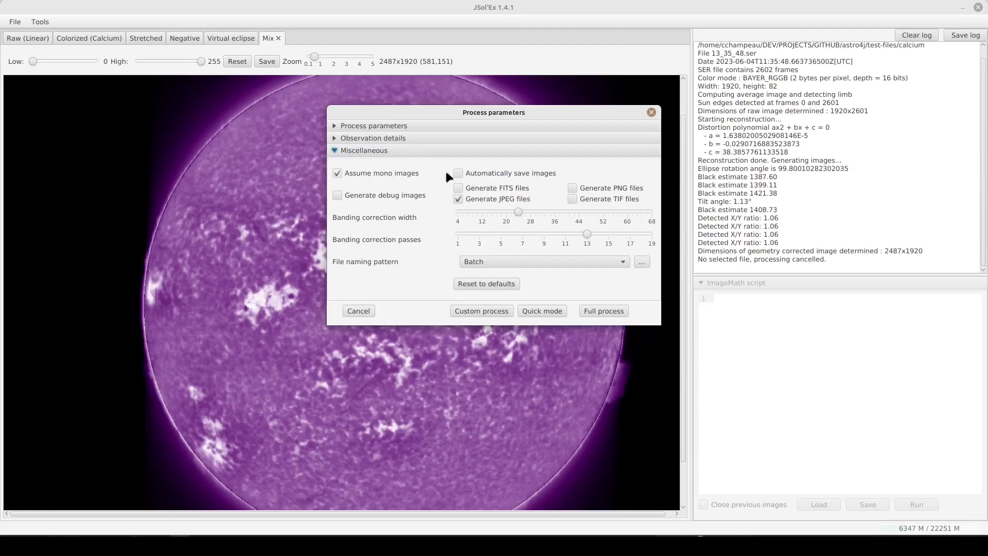
mouse_move(396, 173)
click(467, 282)
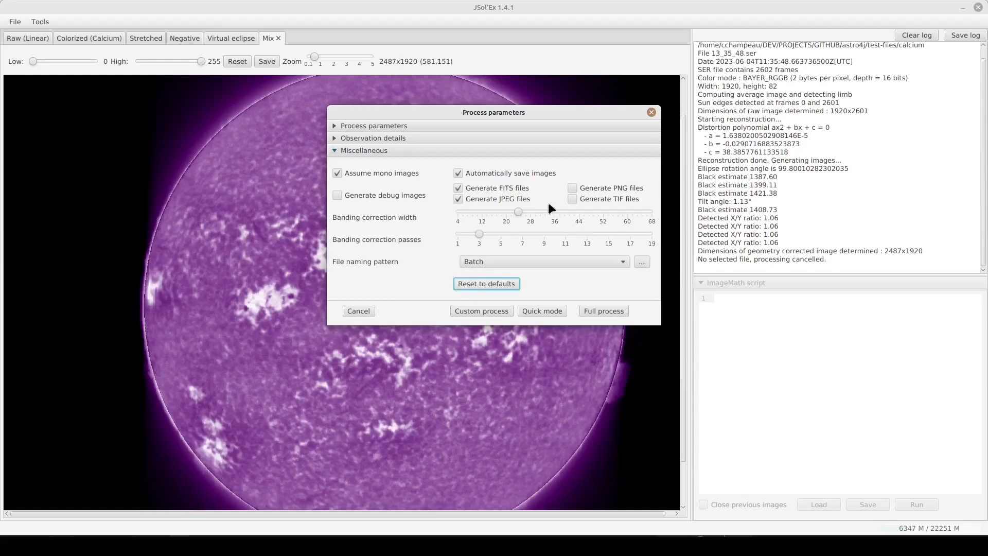
Try out the image saving, FITS, debug image and banding correction width settings, finishing by restoring the miscellaneous defaults
click(488, 174)
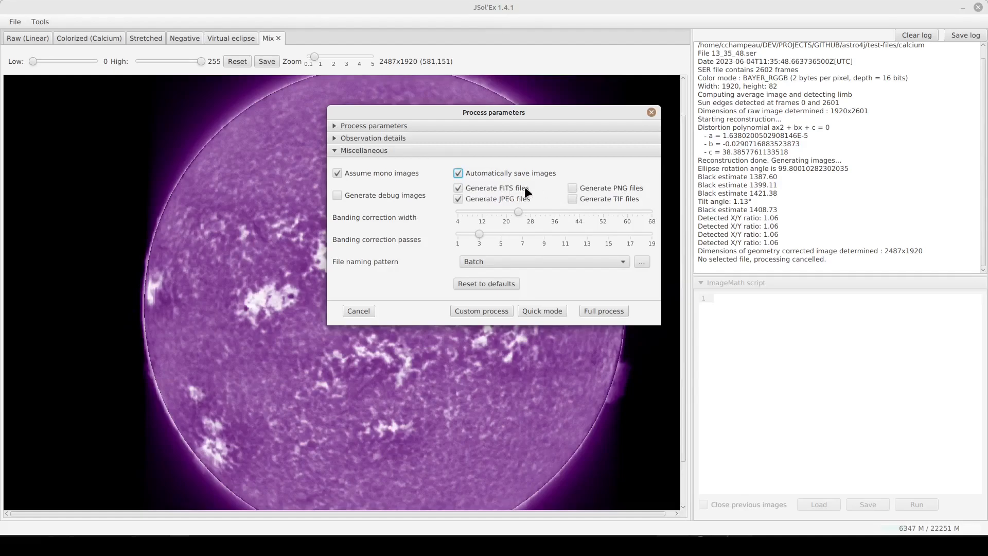
click(497, 187)
click(382, 195)
drag(518, 212, 485, 212)
click(491, 285)
Disable FITS file generation, enable debug images, run the full process and dismiss the completion notice
click(485, 189)
click(385, 200)
click(593, 311)
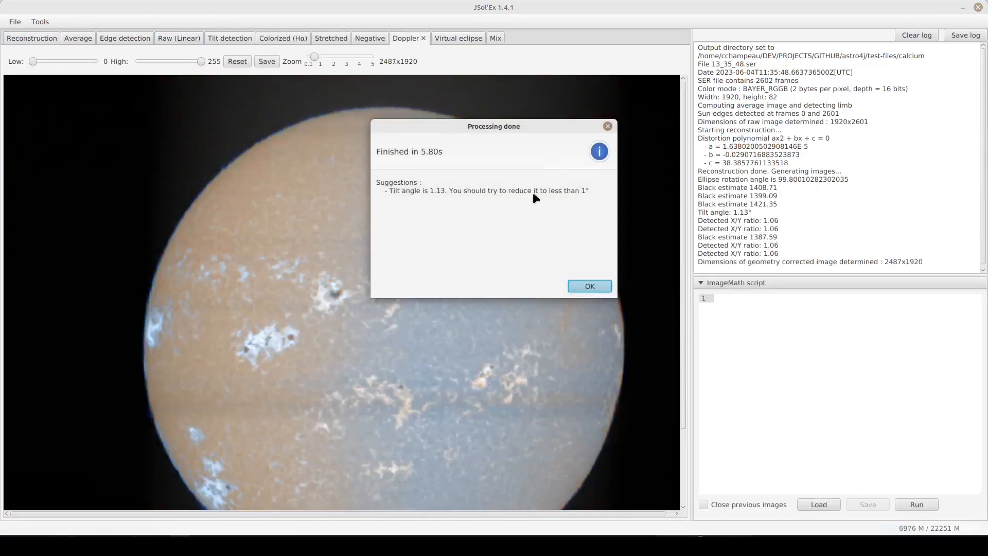
click(607, 126)
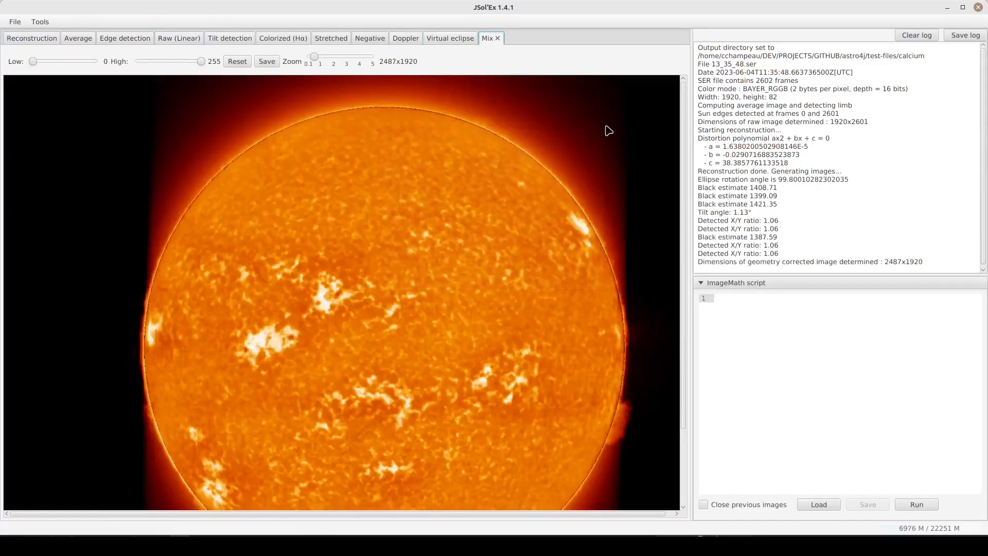
Examine the reconstruction image and the fitted distortion line along the spectral line in the average image
click(32, 39)
drag(685, 163, 710, 176)
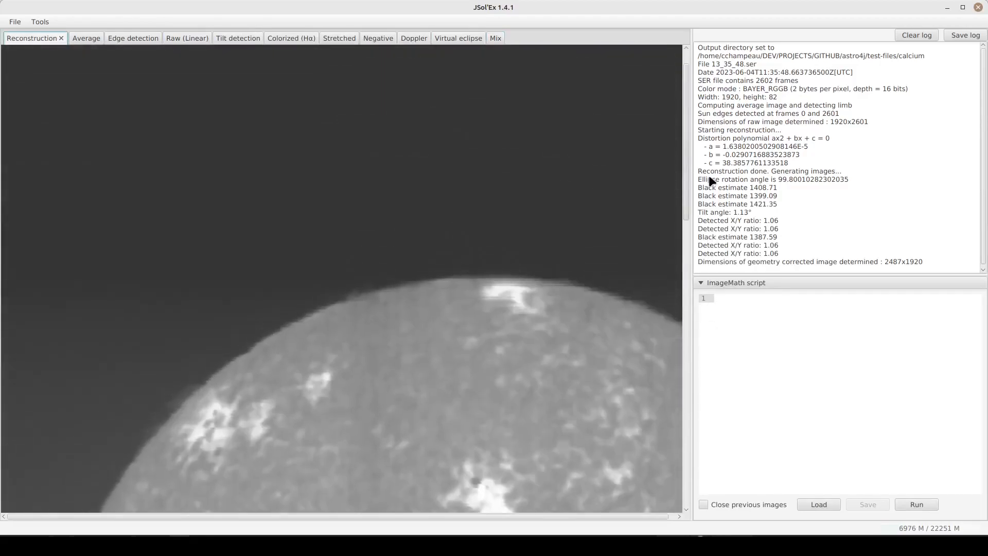
click(88, 39)
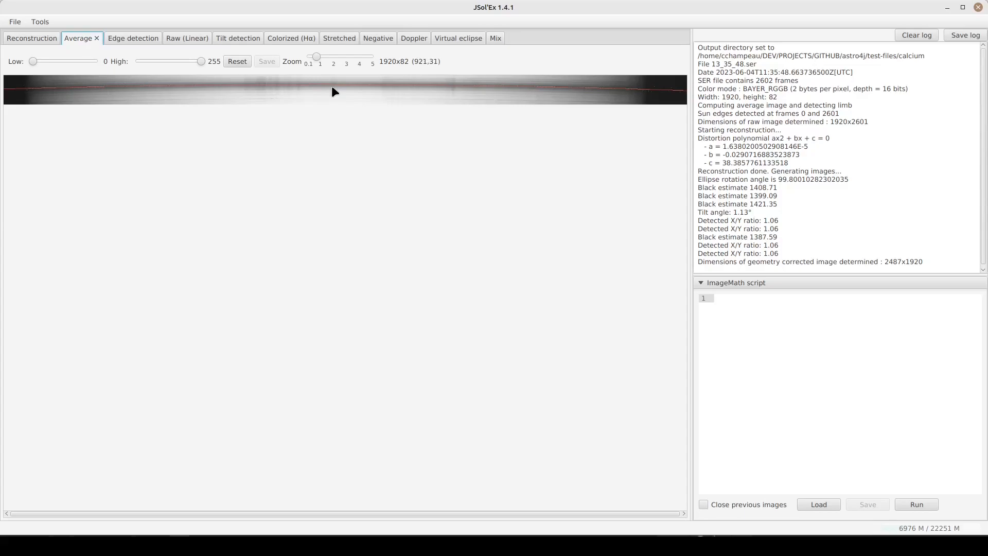
scroll(332, 88, up, 5)
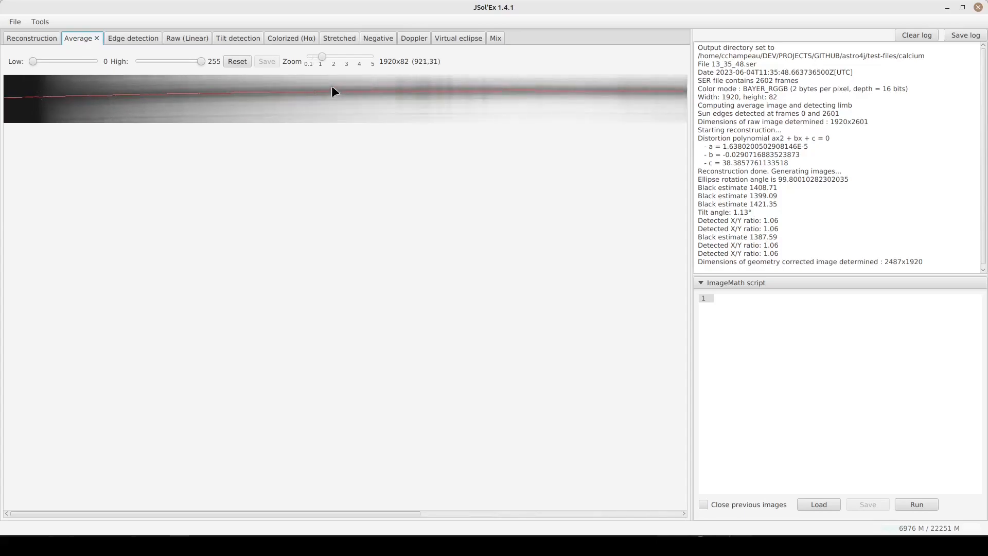
scroll(332, 87, up, 1)
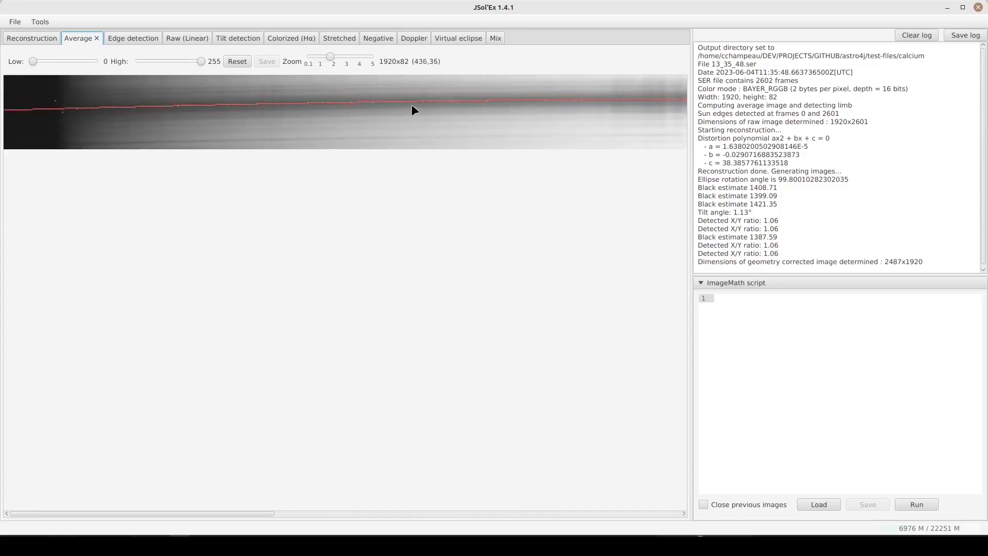
scroll(413, 106, down, 5)
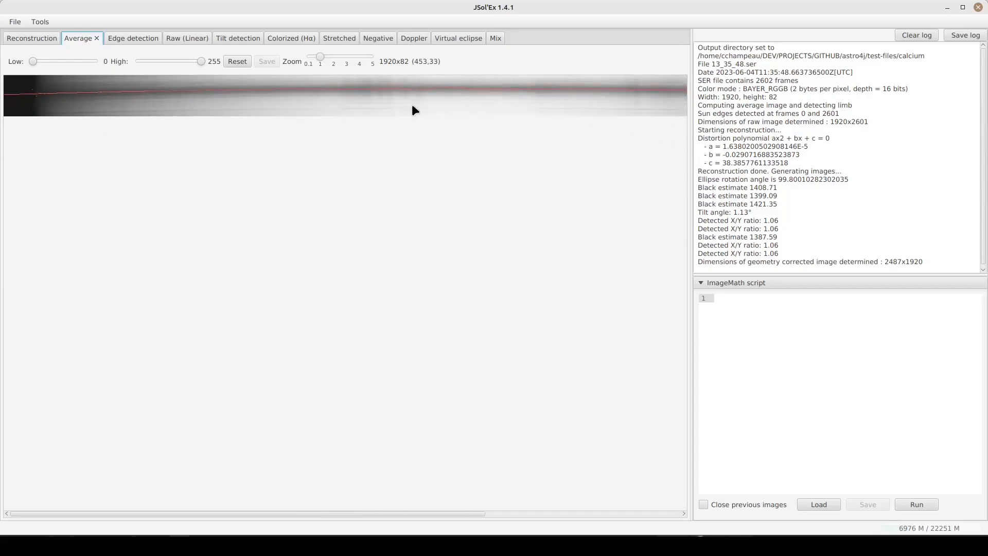
scroll(413, 106, down, 2)
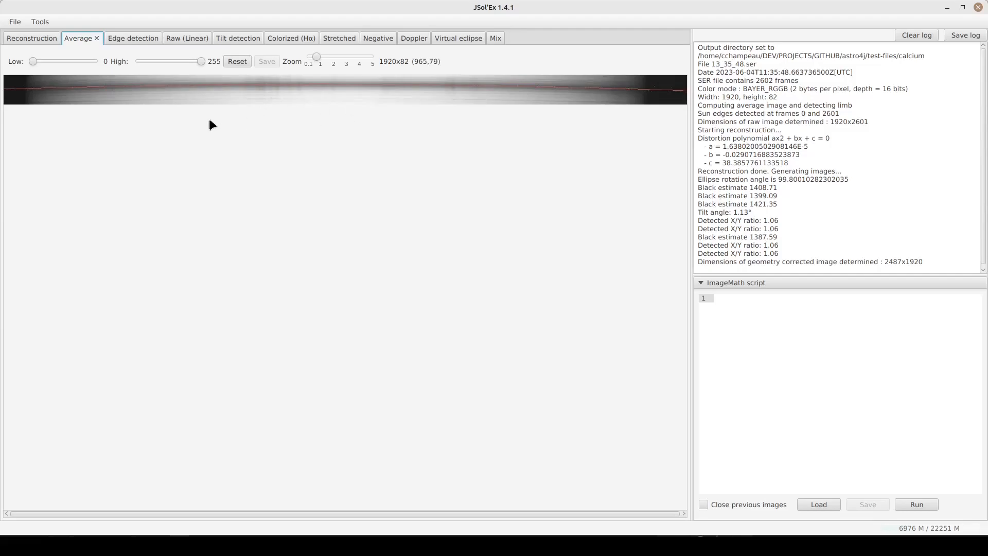
Examine the detected solar limb up close and as a whole in the edge detection image
click(132, 33)
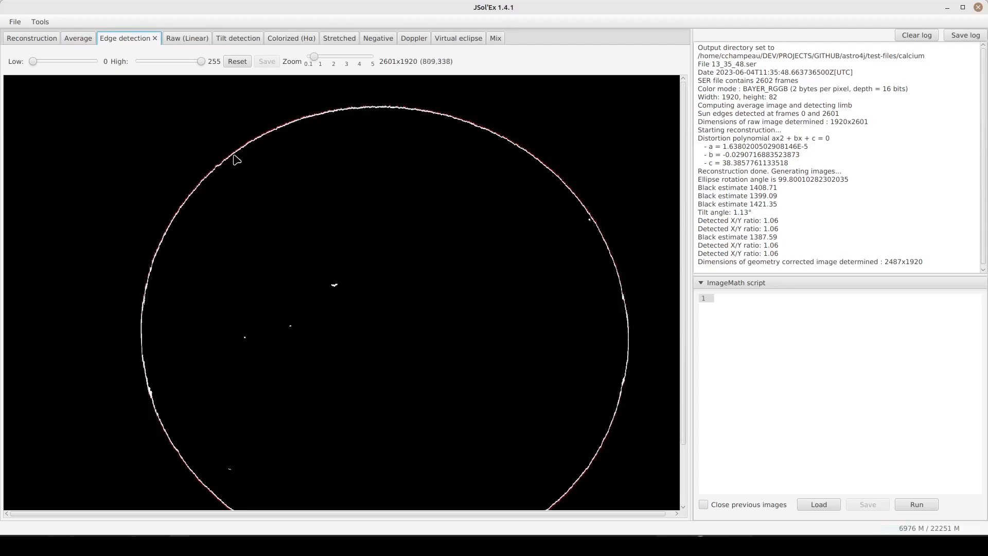
scroll(212, 206, up, 3)
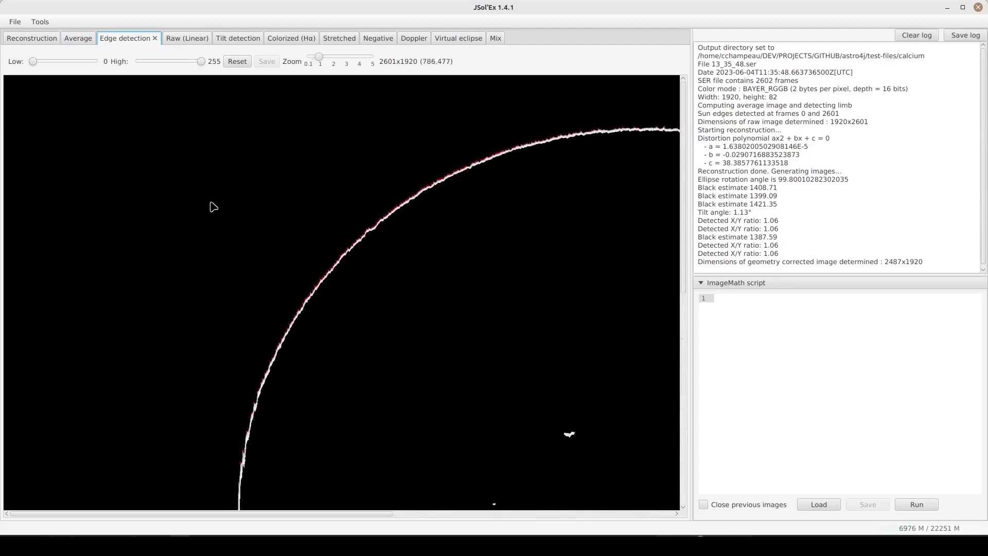
scroll(214, 207, up, 2)
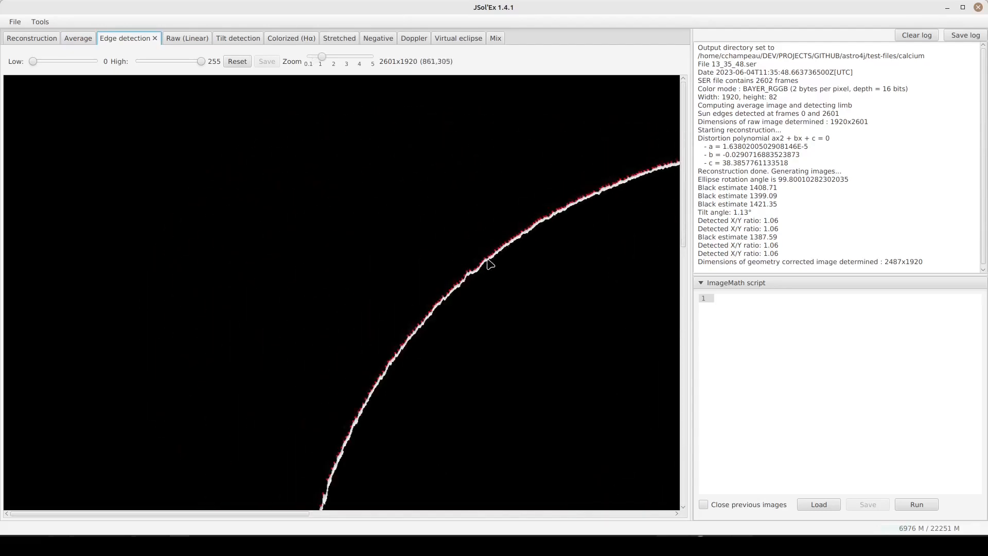
scroll(494, 262, down, 3)
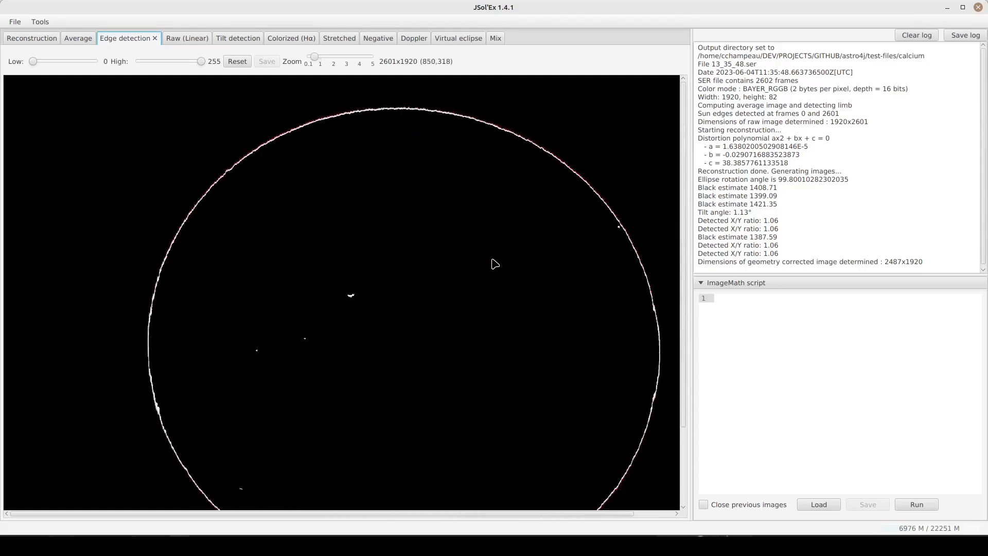
scroll(494, 263, down, 1)
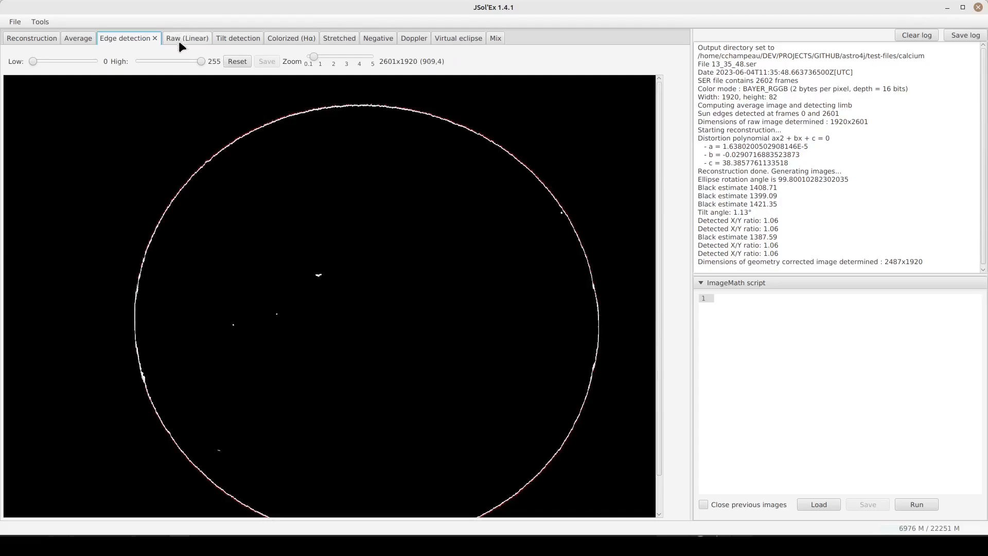
Examine the fitted ellipse in the tilt detection image and check the tilt angle and X/Y ratio in the log
click(236, 41)
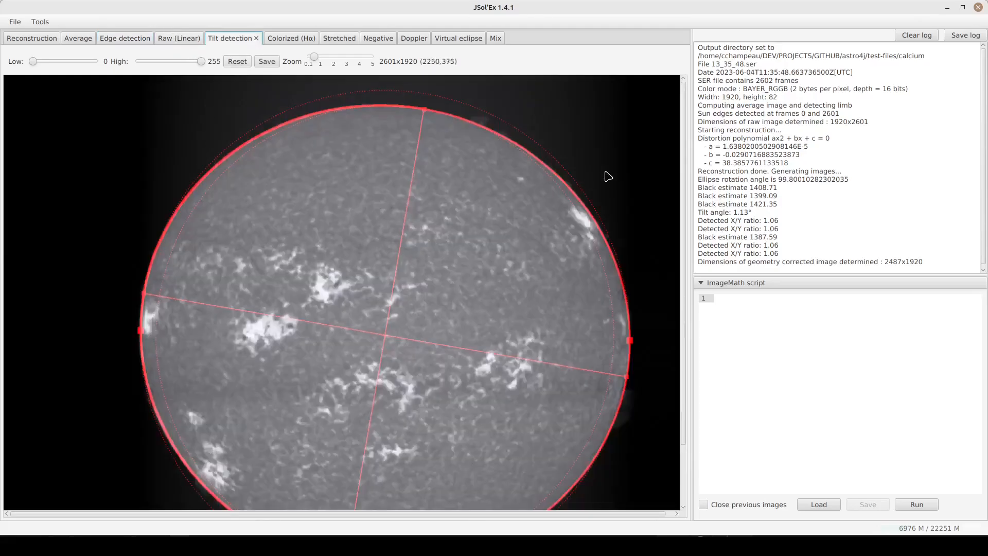
drag(684, 120, 682, 135)
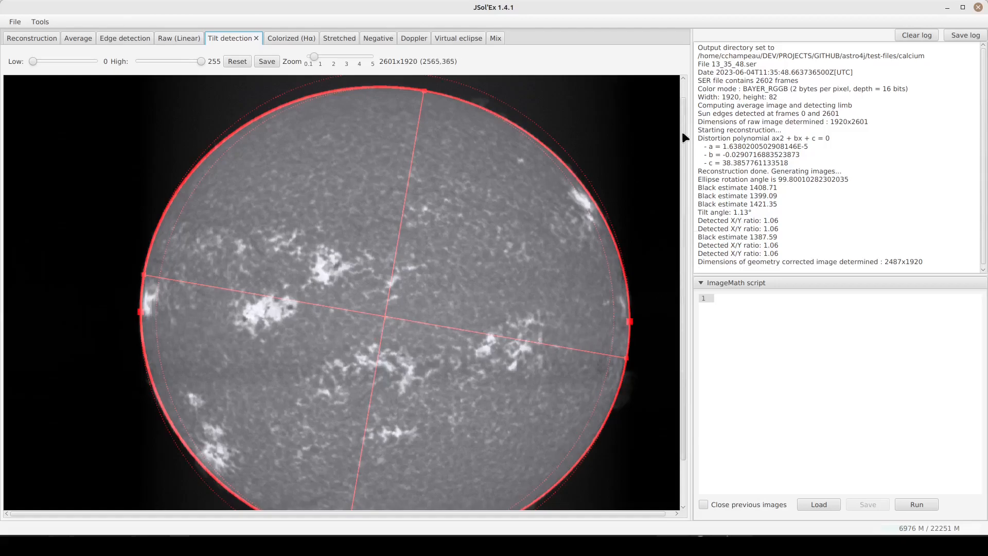
drag(683, 122, 686, 129)
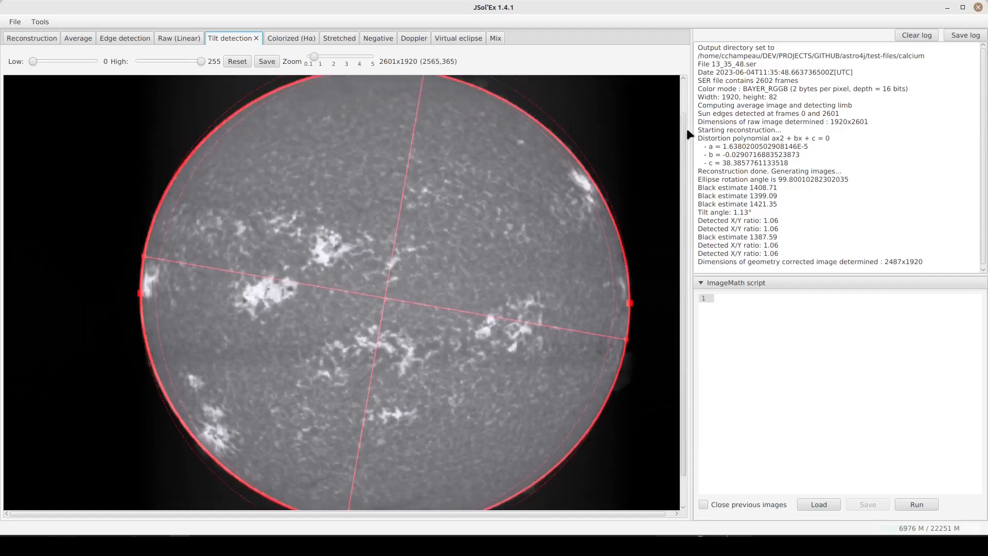
click(765, 245)
drag(765, 244, 784, 243)
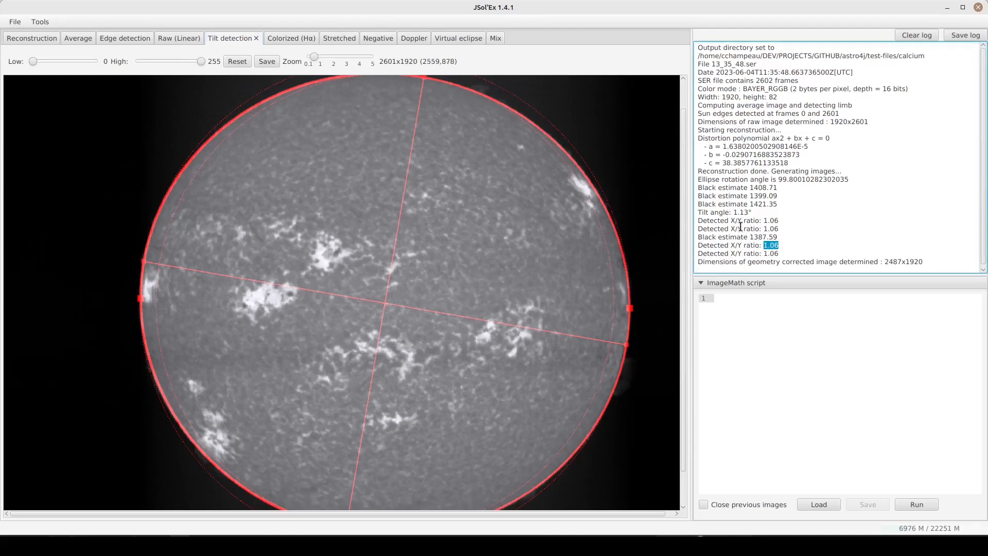
click(733, 212)
drag(733, 212, 767, 210)
drag(763, 245, 779, 245)
Reopen calcium/13_35_48.ser from the recent files and set its file naming pattern to Default in the miscellaneous parameters
click(17, 23)
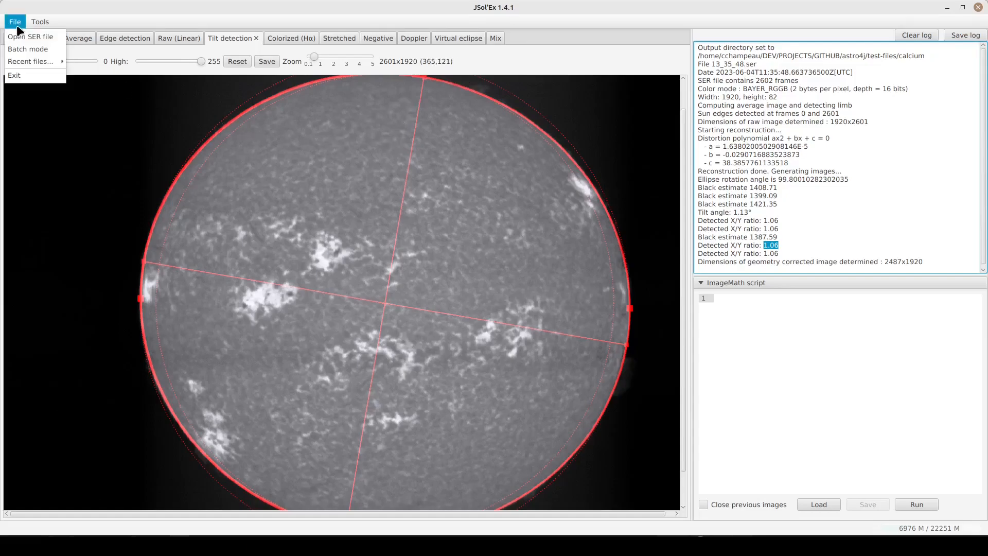
mouse_move(37, 61)
click(103, 63)
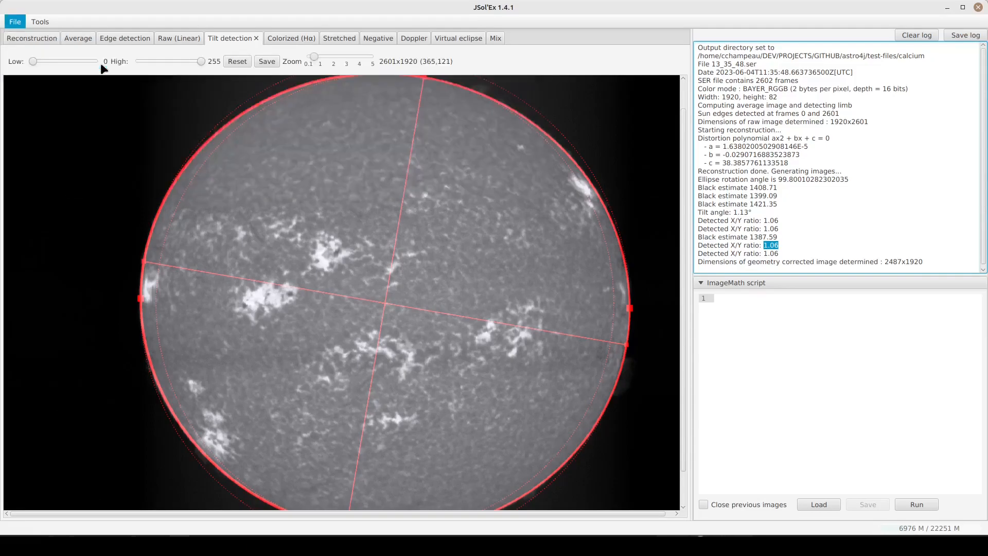
click(358, 295)
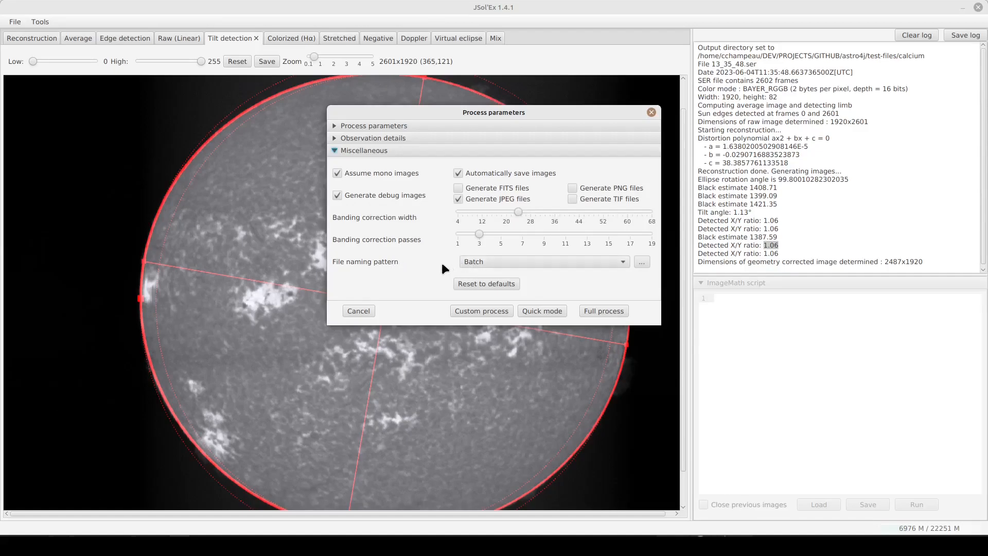
click(486, 261)
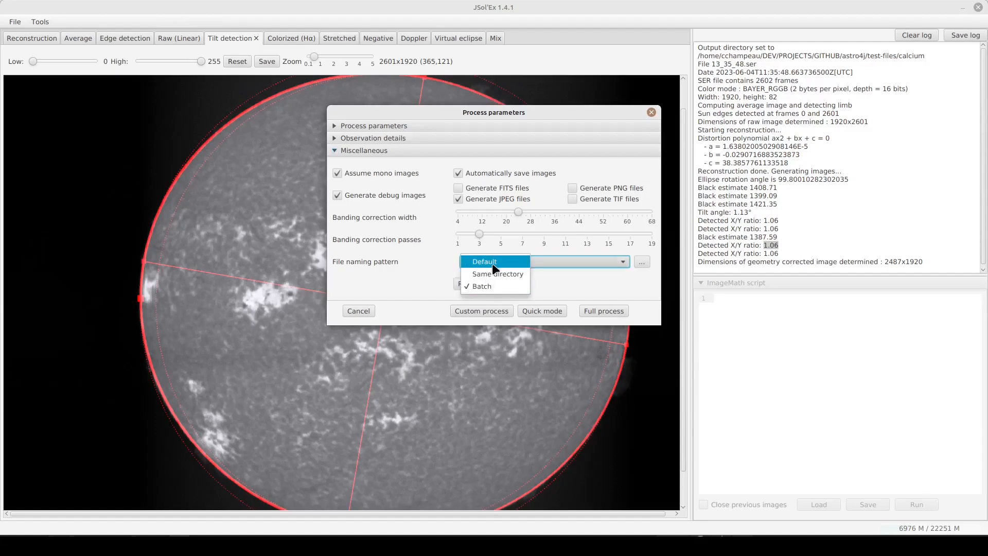
click(491, 263)
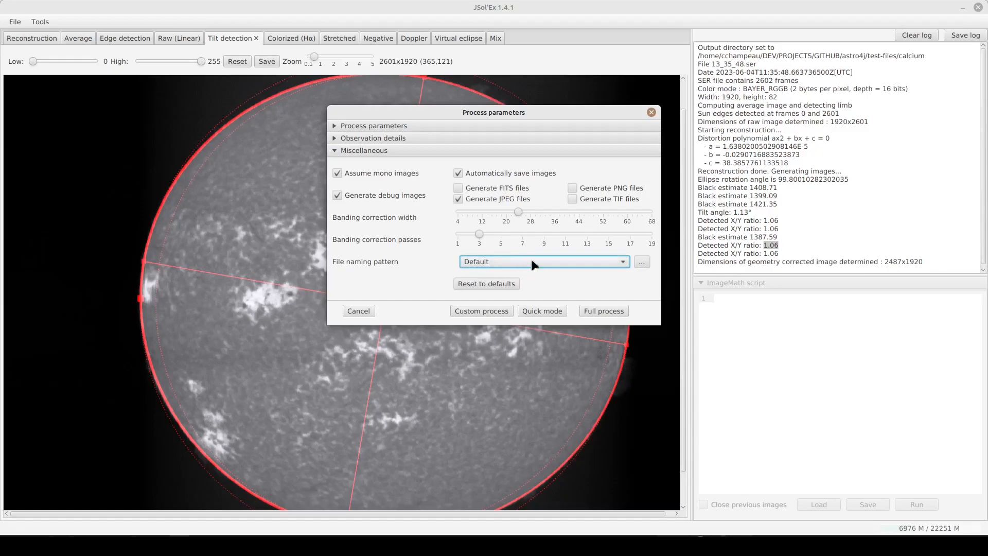
Open the file naming pattern editor and compare the Default, Same directory and Batch patterns, including the %KIND% token
click(642, 263)
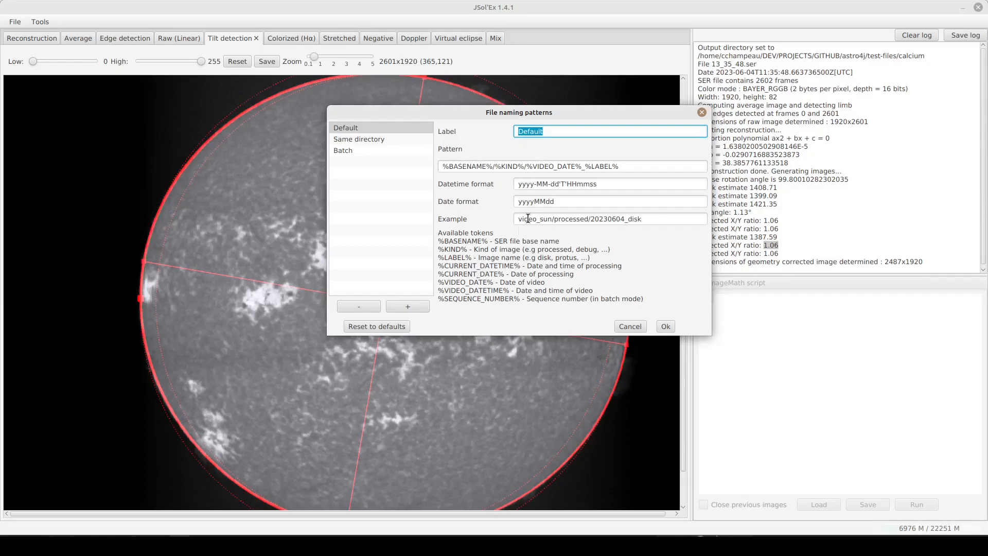
click(502, 165)
double_click(504, 166)
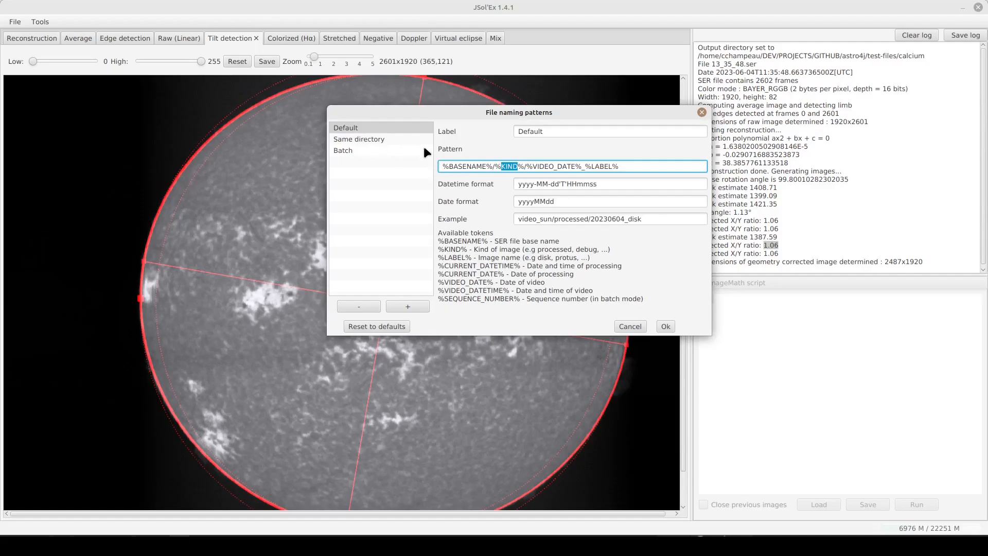
click(355, 139)
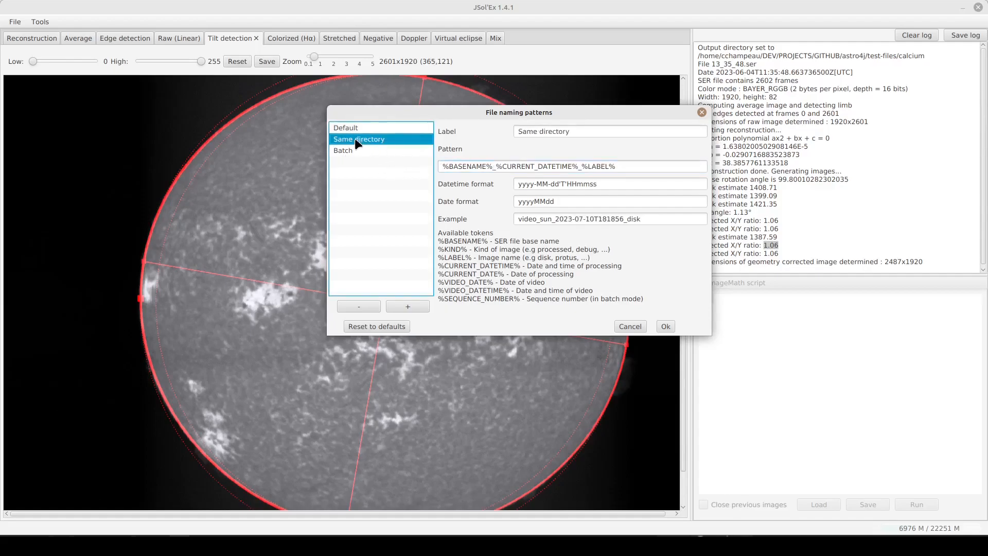
click(352, 151)
click(360, 128)
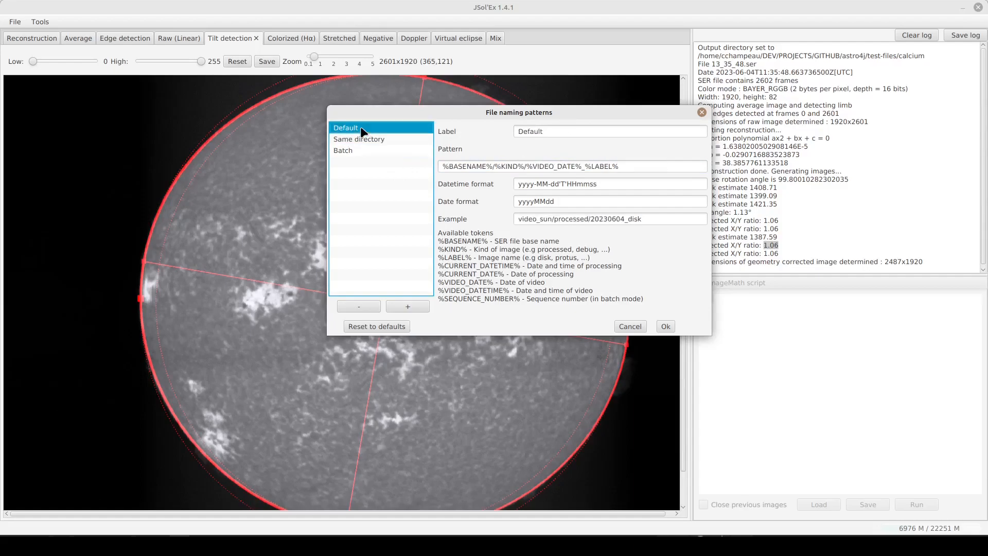
Examine the batch folder, %CURRENT_DATETIME%, %SEQUENCE_NUMBER% and %LABEL% parts of the Batch naming pattern
click(347, 152)
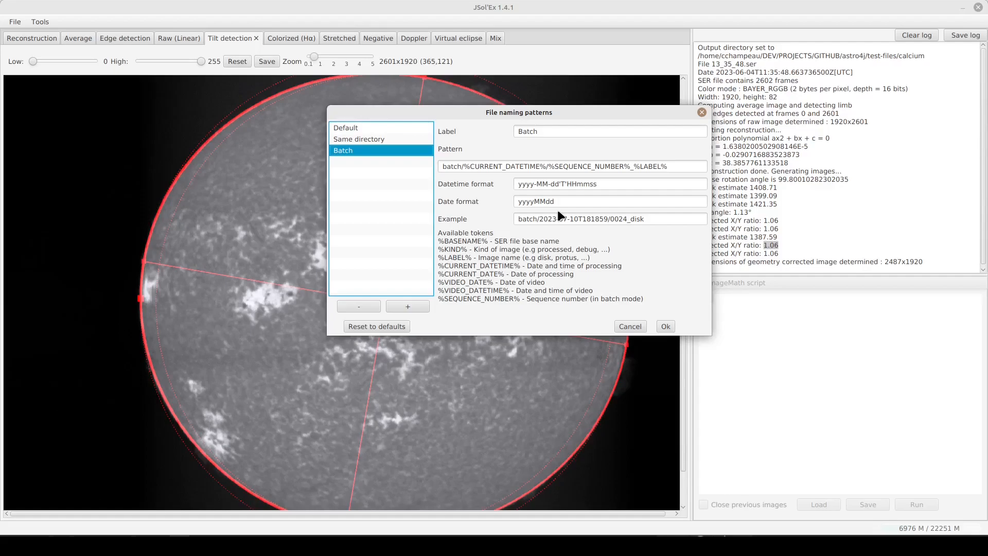
double_click(452, 166)
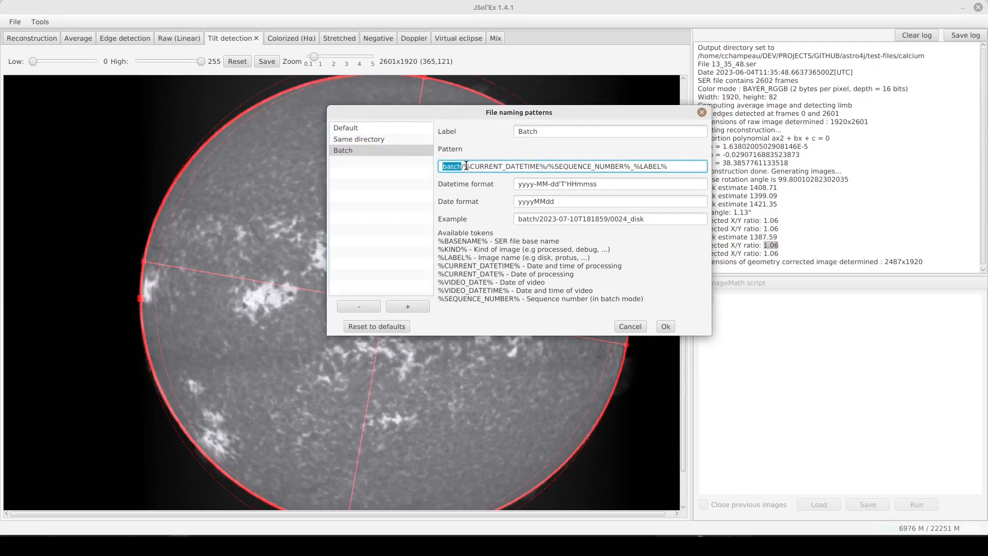
drag(464, 166, 546, 170)
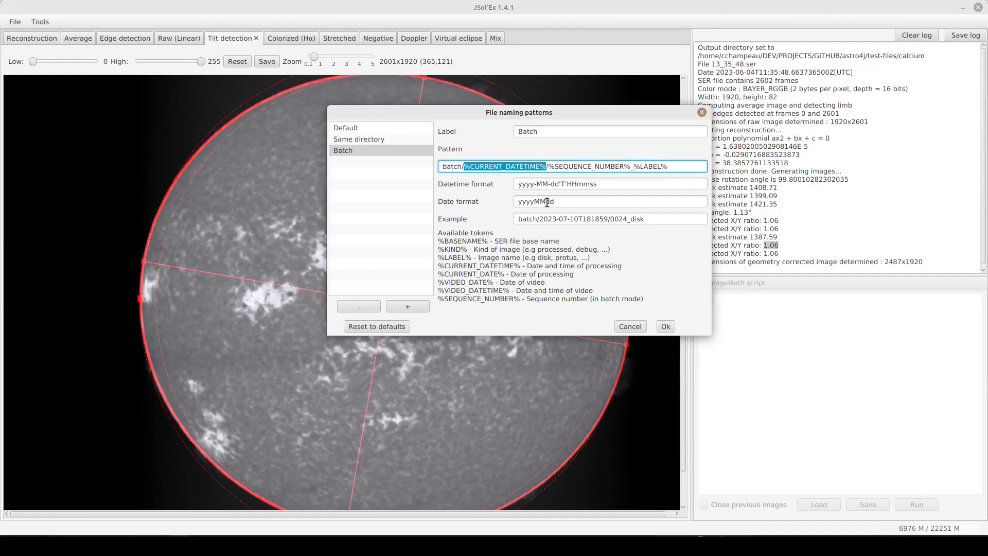
drag(547, 166, 680, 171)
click(632, 165)
click(681, 170)
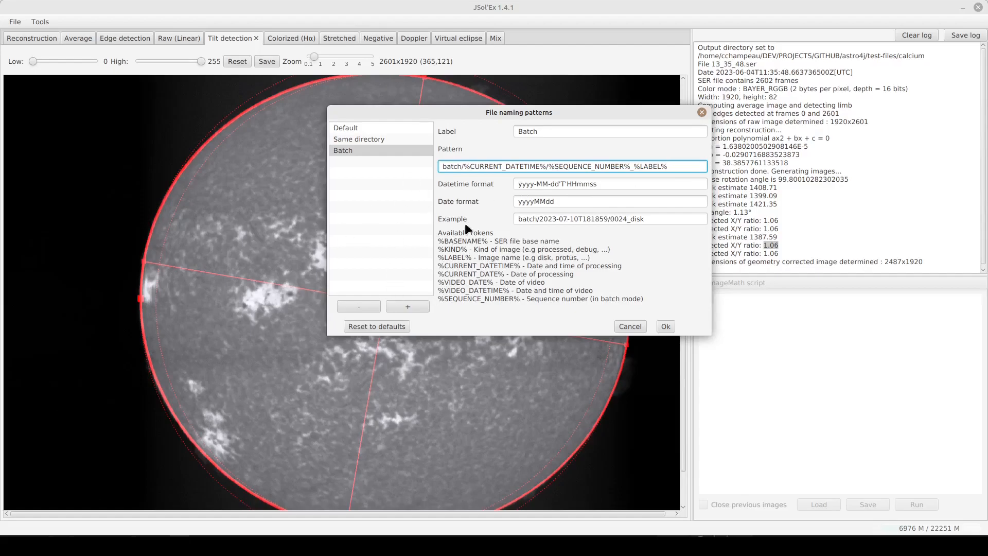
Accept the file naming patterns with Batch selected and run the full process
click(665, 327)
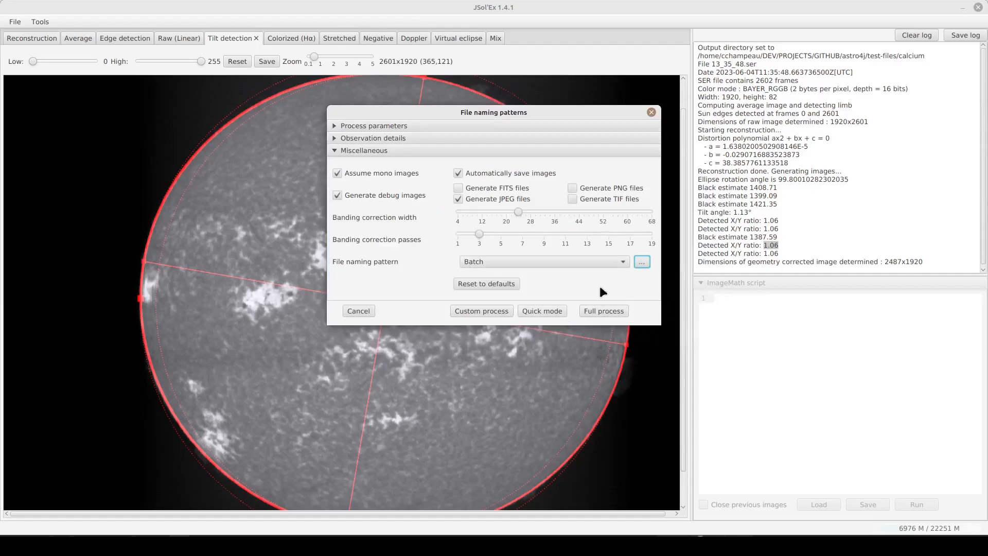
click(508, 174)
click(596, 311)
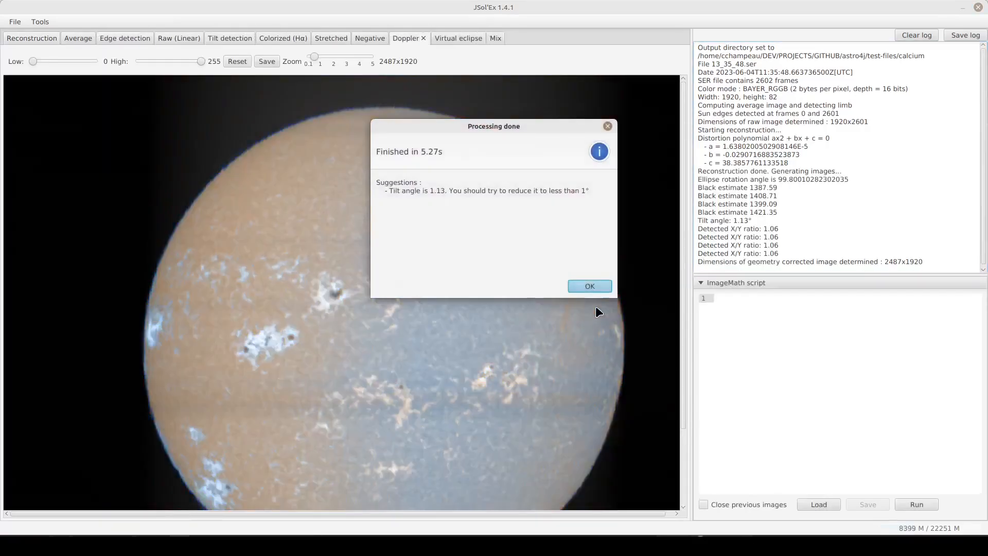
Close the processing report, save the Mix image and show it in its output folder in the file manager
click(589, 284)
click(383, 246)
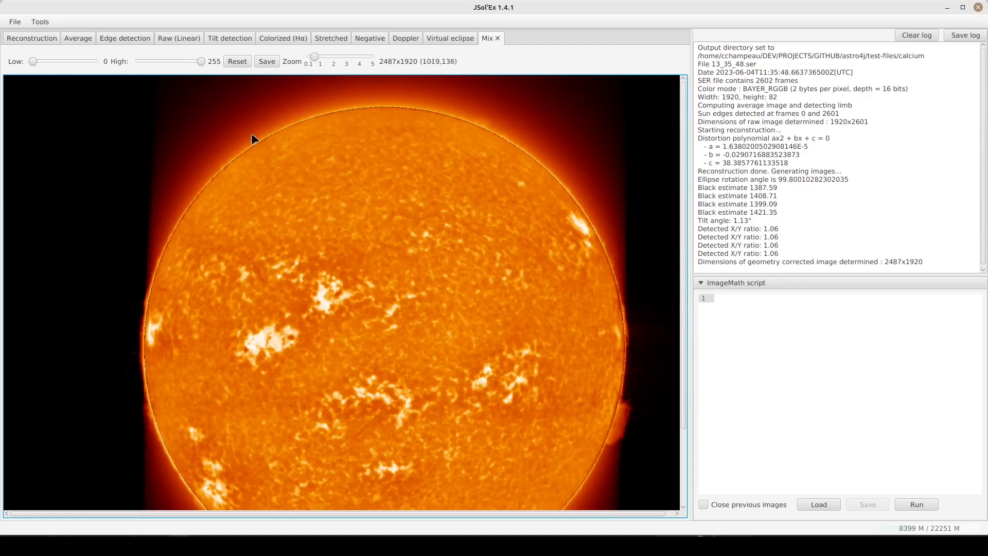
click(267, 61)
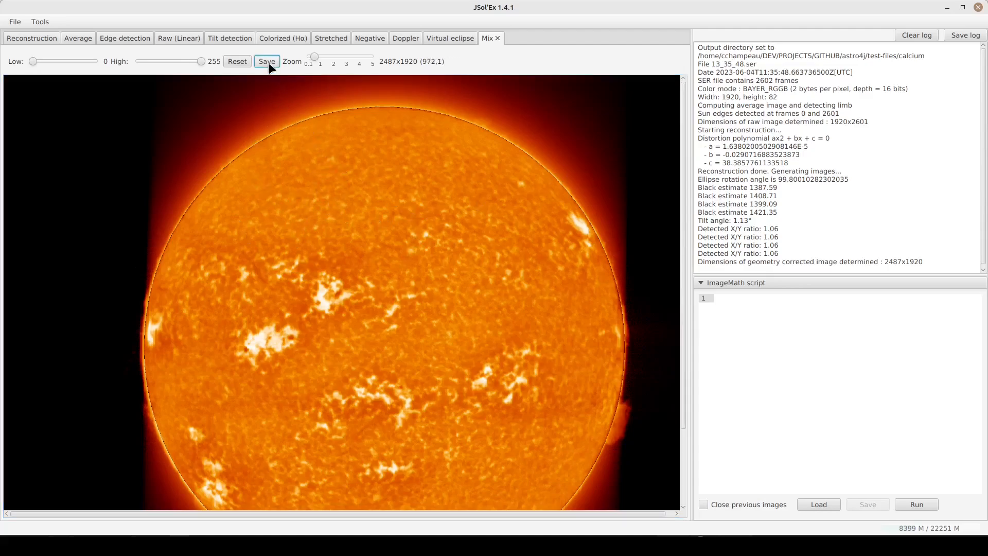
right_click(310, 172)
click(331, 178)
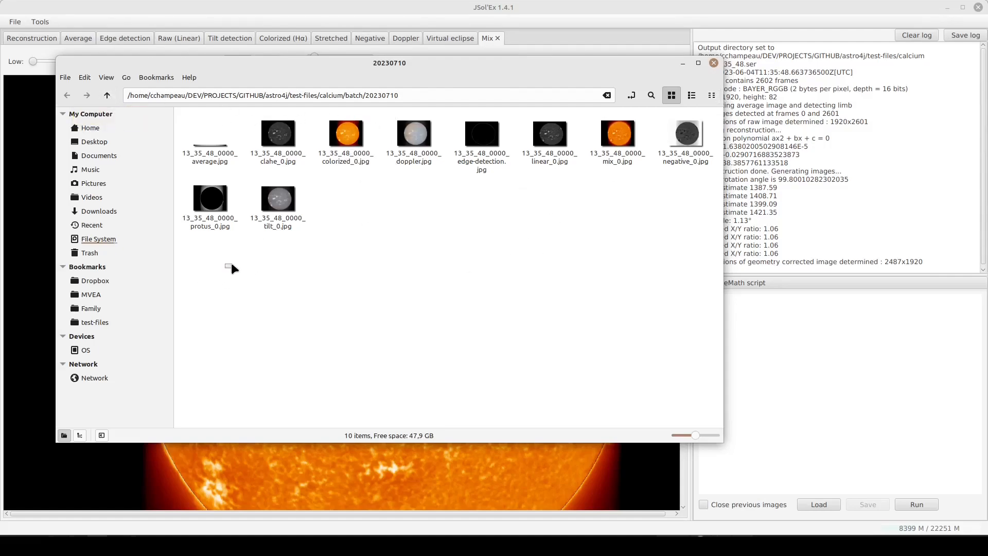
Permanently delete all generated images in the calcium/batch/20230710 folder
double_click(376, 95)
drag(215, 271, 650, 150)
key(ctrl+a)
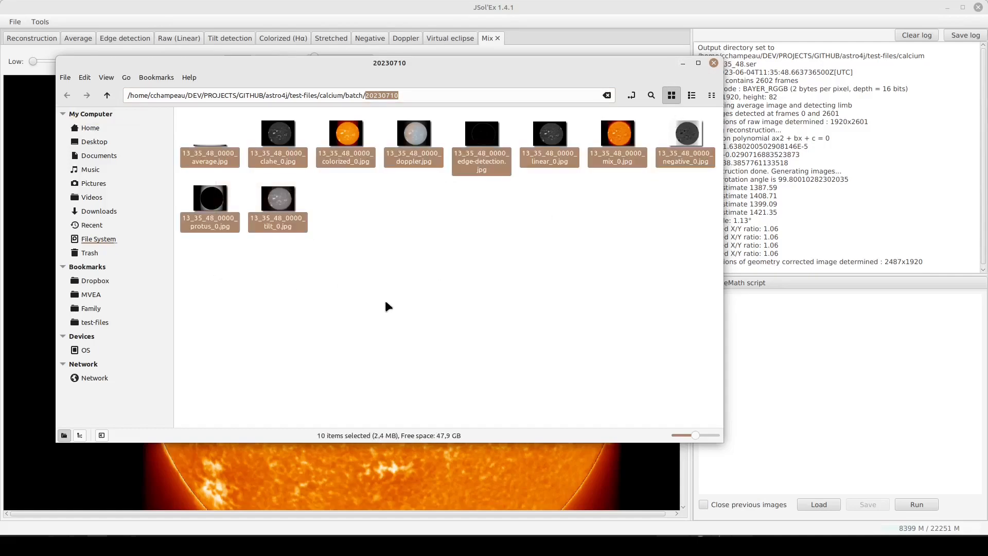
key(shift+Delete)
click(391, 299)
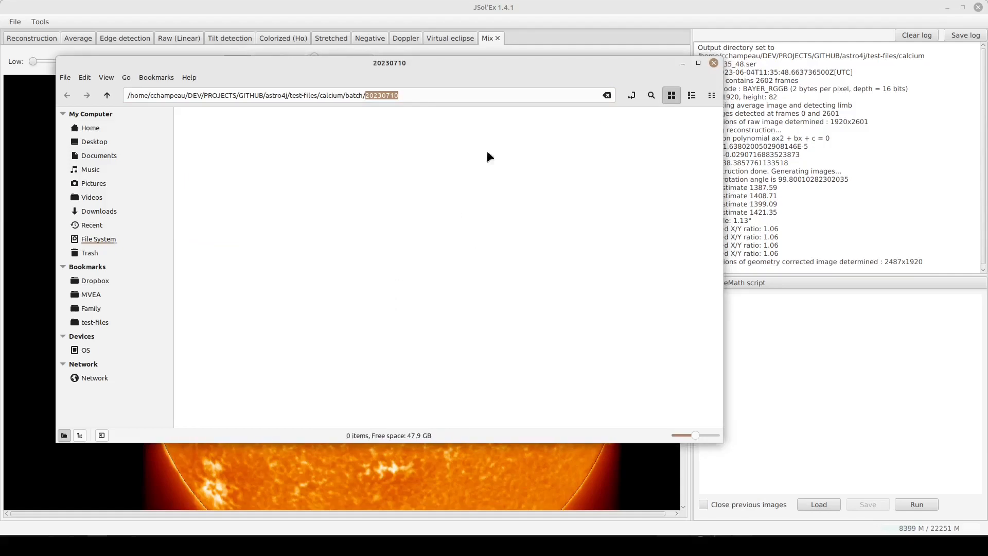
Return to JSol'Ex, set the High level of the Colorized (Hα) image to 197 and save the image
click(599, 8)
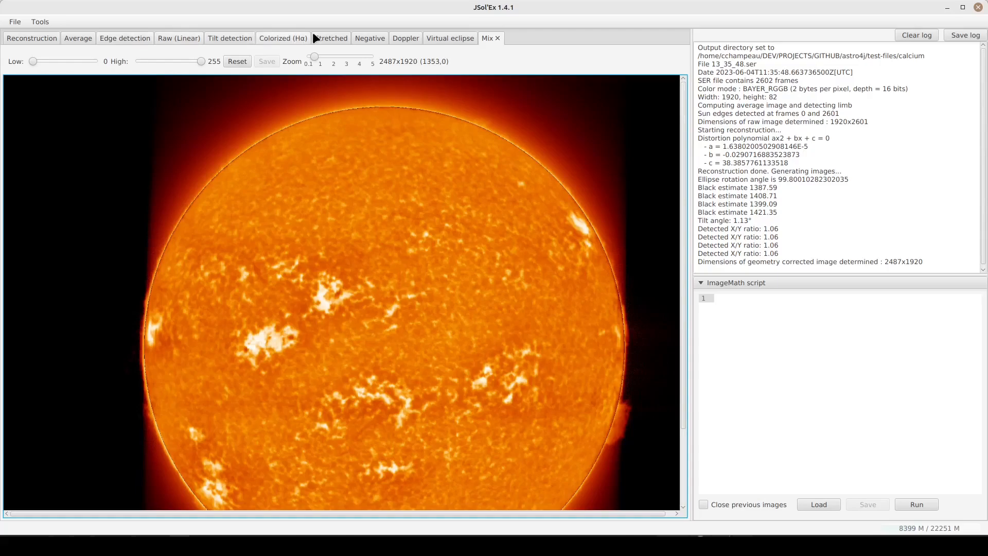
click(276, 37)
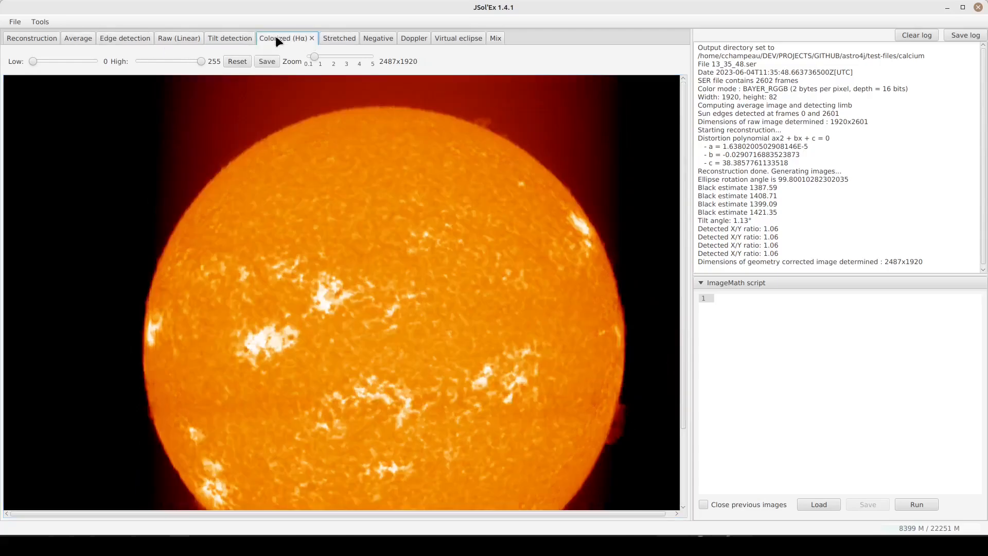
click(201, 61)
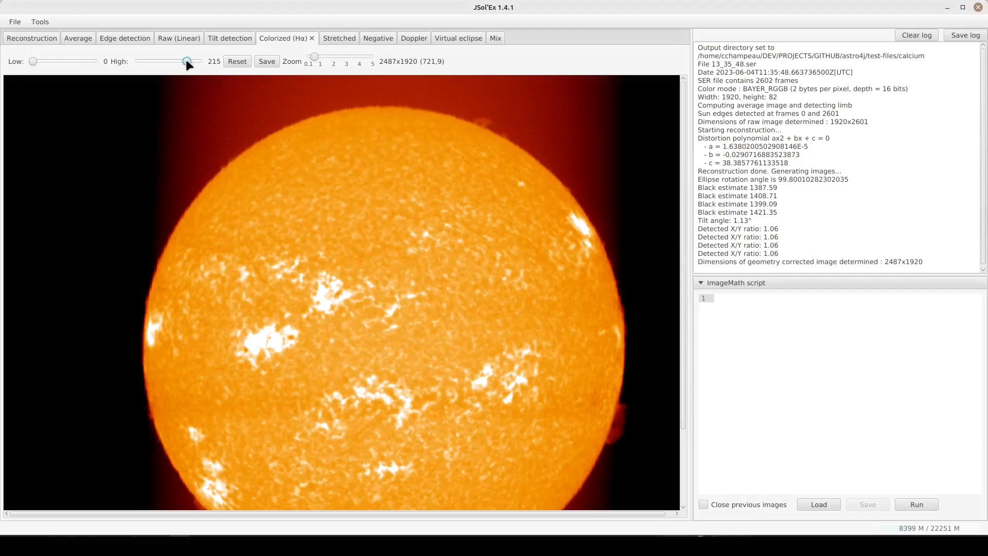
click(266, 64)
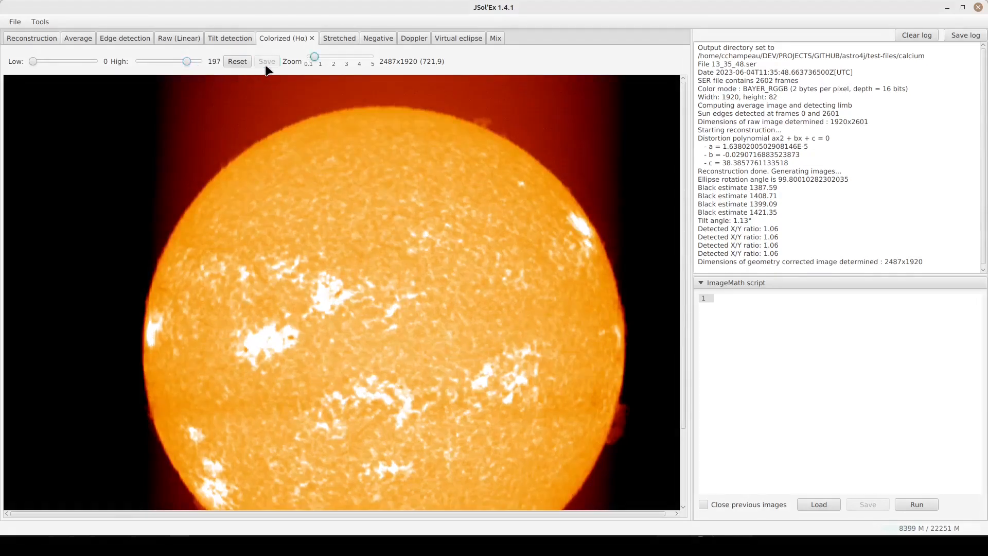
Show the saved image in its folder and view 13_35_48_0000_colorized_0.jpg, closing the viewer when done
right_click(307, 196)
click(315, 203)
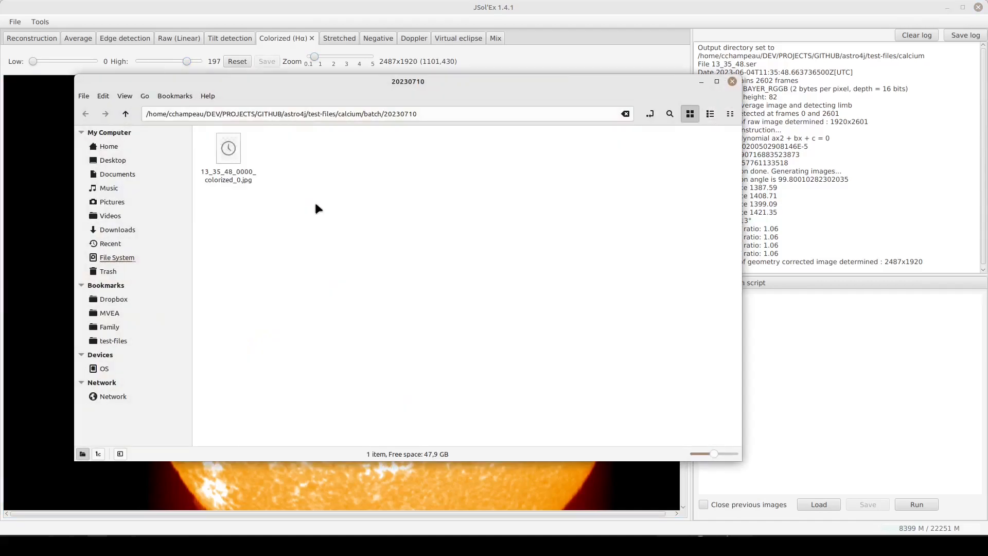
double_click(225, 149)
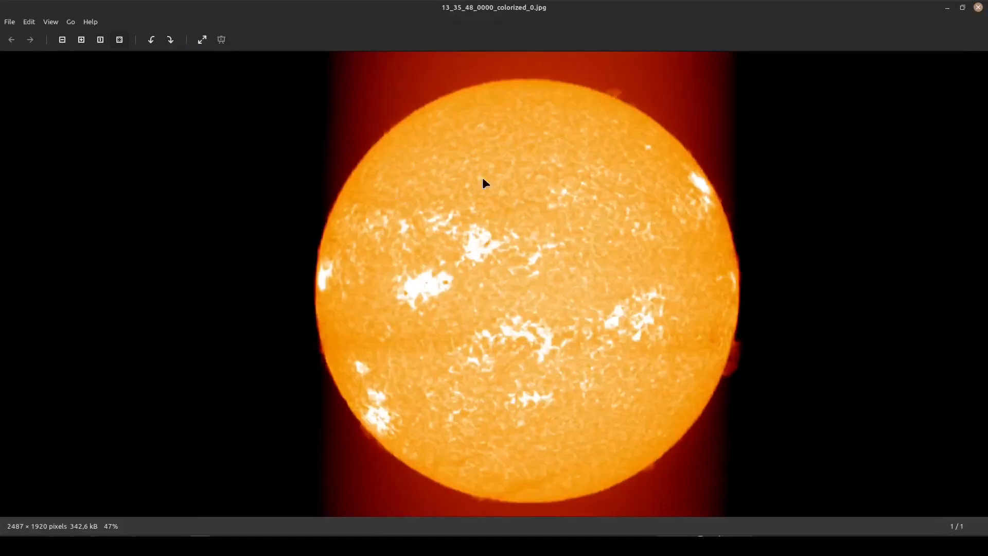
click(978, 7)
Reopen calcium/13_35_48.ser from the recent files and review its miscellaneous parameters and observation details
click(15, 22)
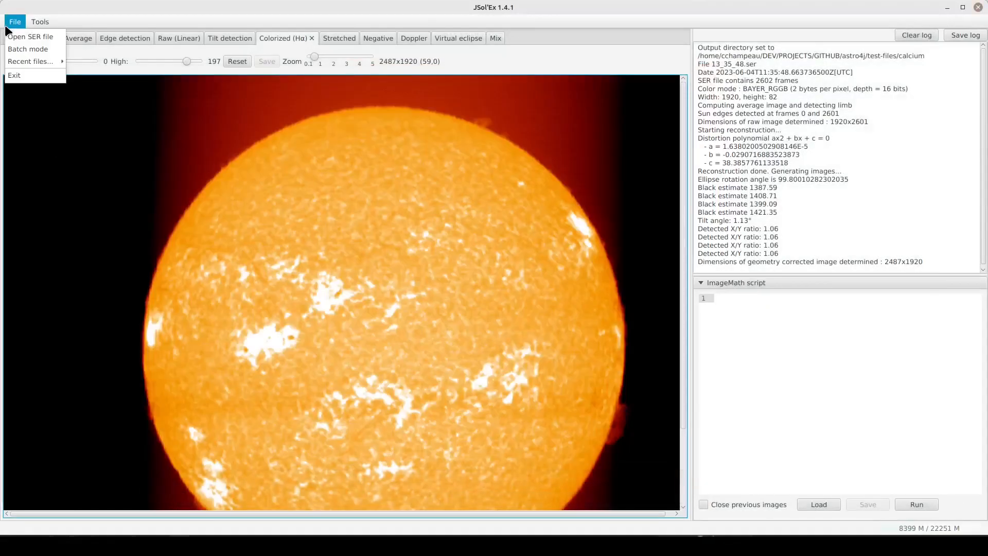
mouse_move(32, 62)
click(91, 69)
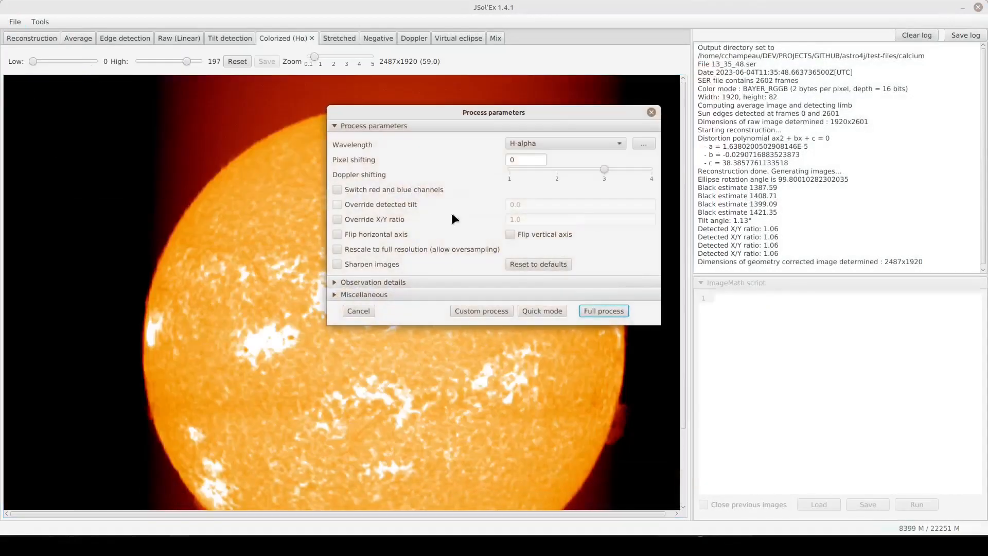
click(399, 294)
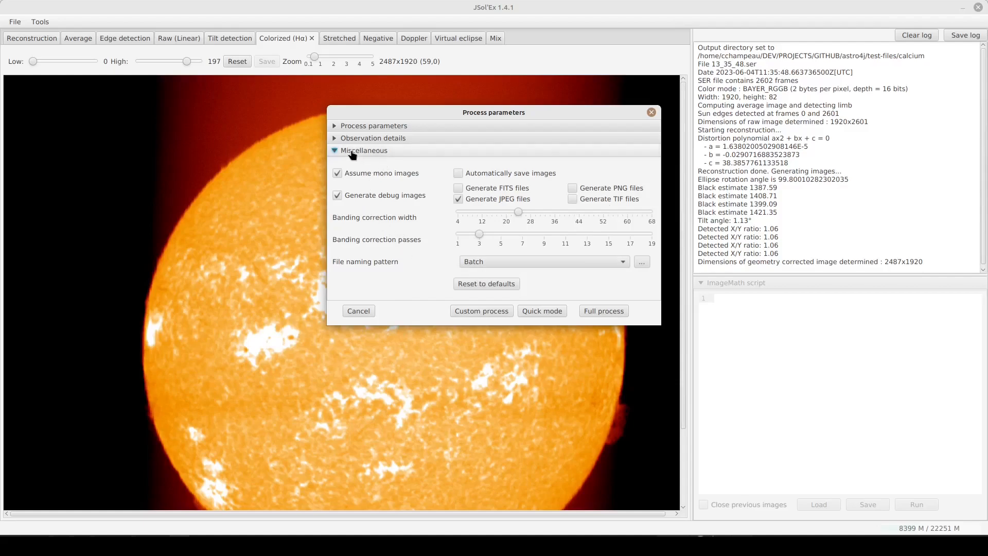
click(341, 140)
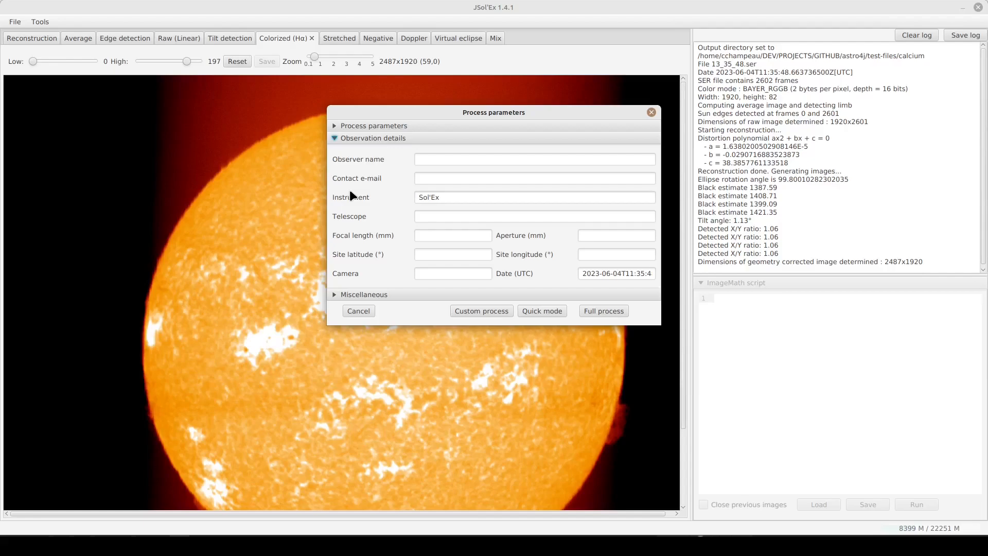
Examine the date, instrument, observer name and telescope fields in the observation details and dismiss the process parameters without processing
drag(472, 111, 380, 111)
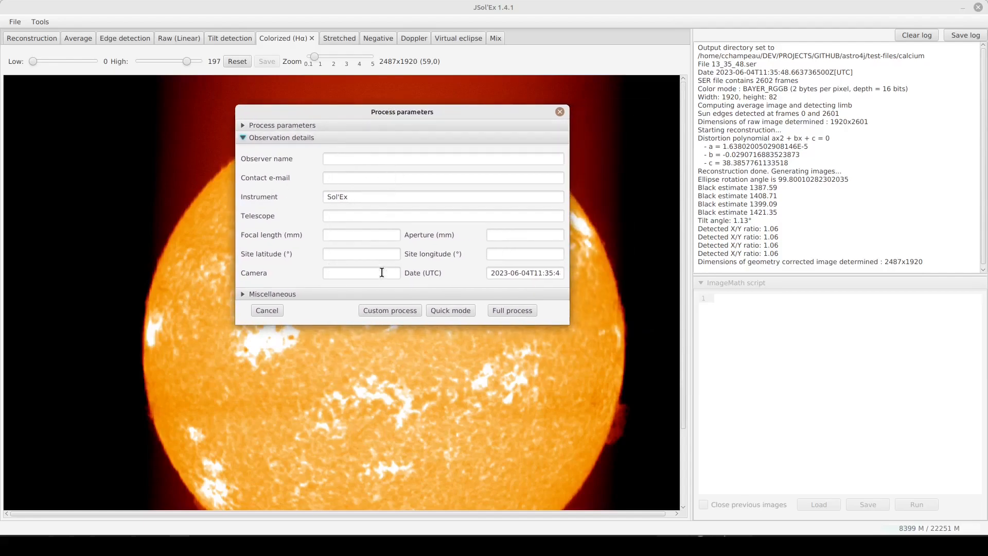
double_click(502, 274)
triple_click(502, 274)
click(502, 273)
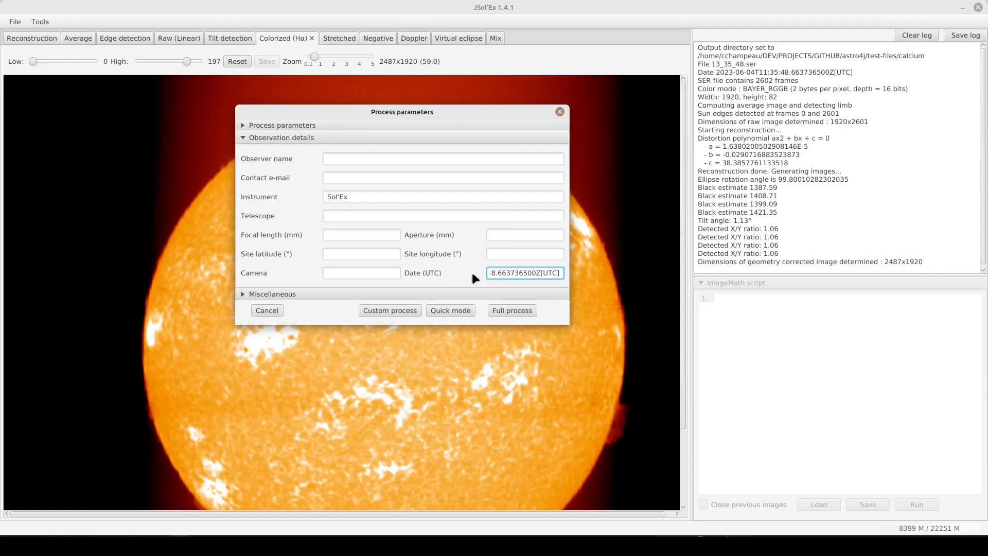
drag(360, 196, 284, 193)
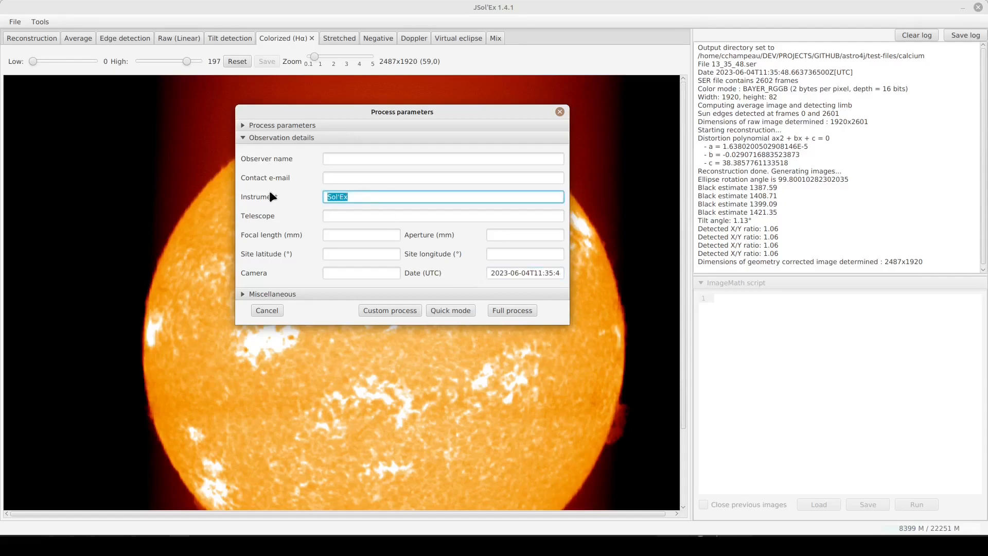
click(395, 198)
click(342, 163)
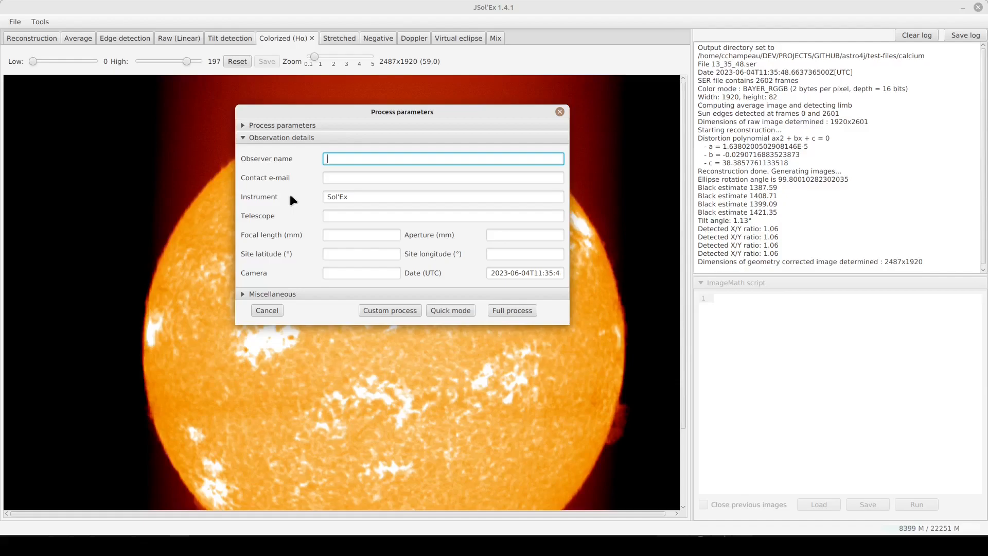
click(347, 216)
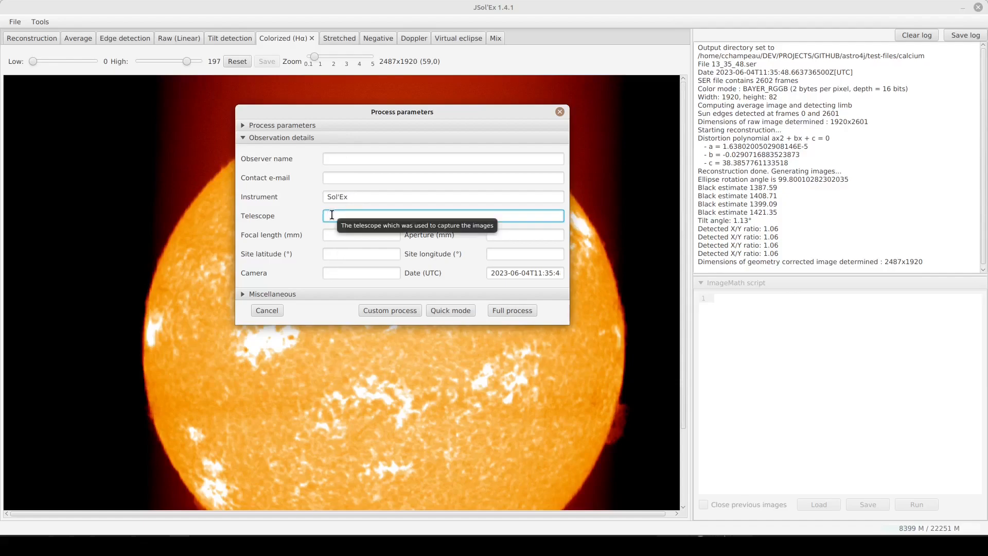
click(264, 144)
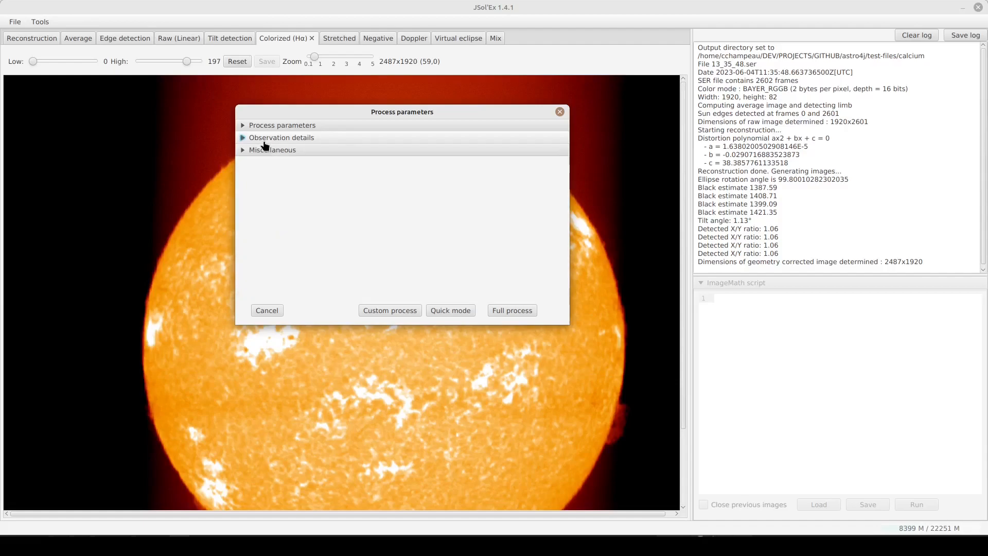
click(560, 111)
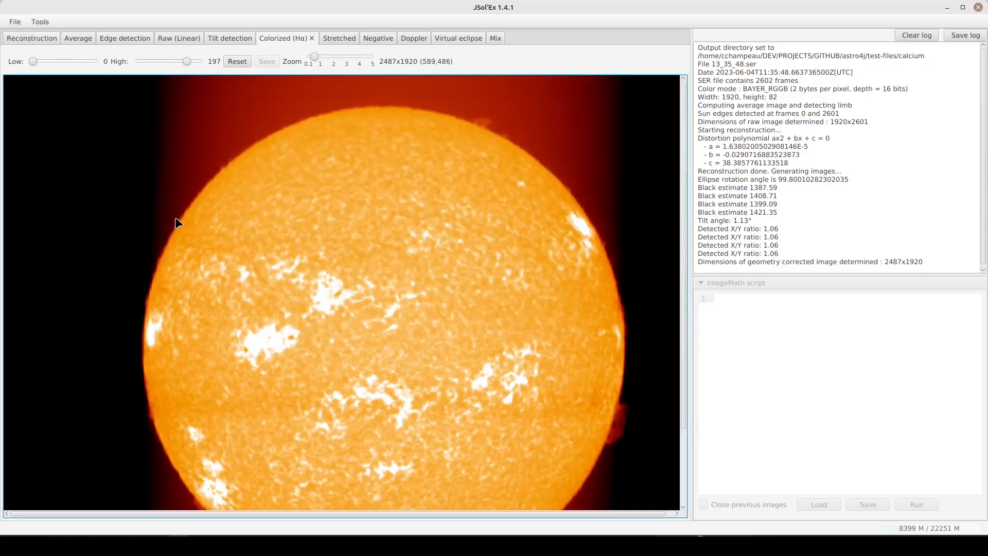
Reopen the recent file calcium/13_35_48.ser, process it in Quick mode and close the processing report
click(20, 22)
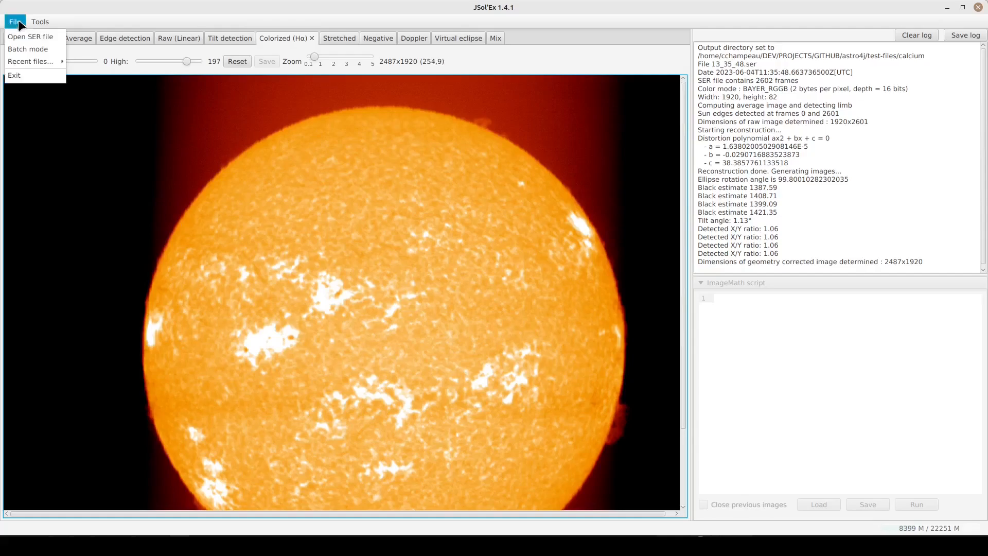
mouse_move(30, 60)
click(114, 63)
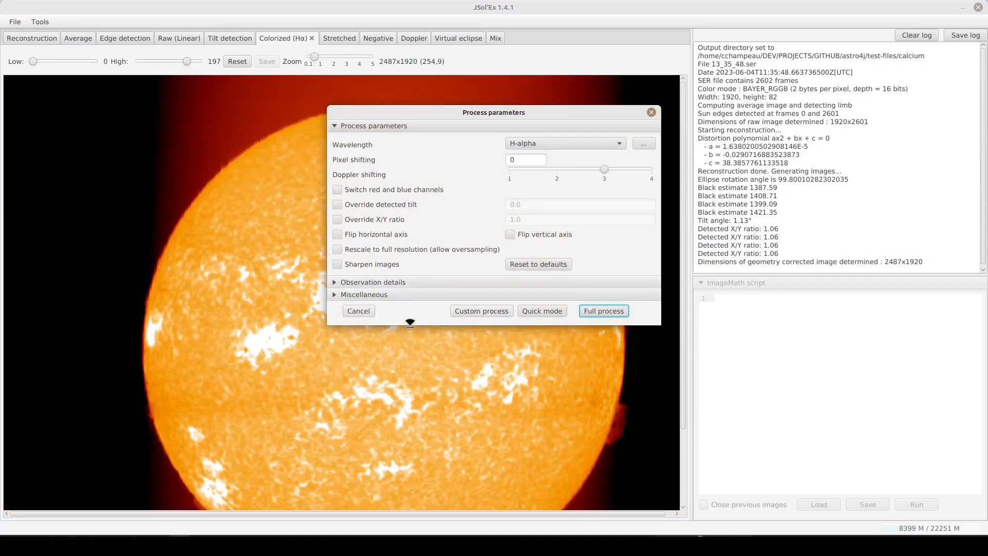
click(544, 312)
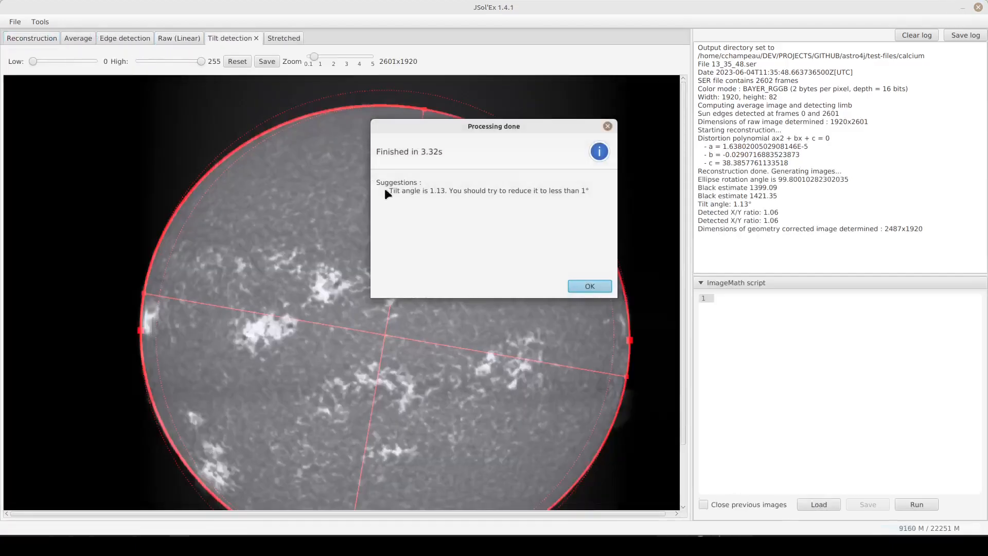
click(589, 286)
Reopen calcium/13_35_48.ser from the recent files and turn off debug image generation in the miscellaneous parameters
click(15, 21)
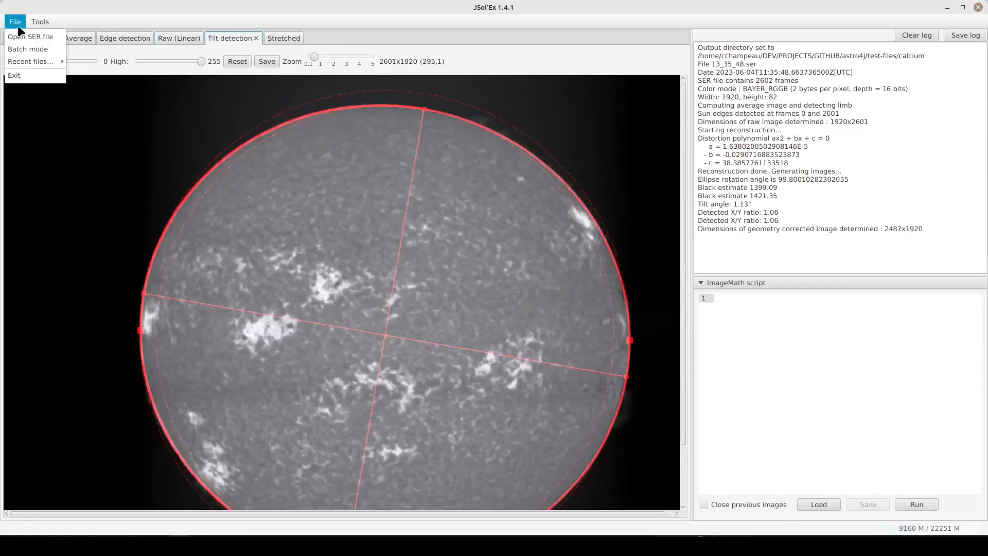
mouse_move(31, 62)
click(101, 64)
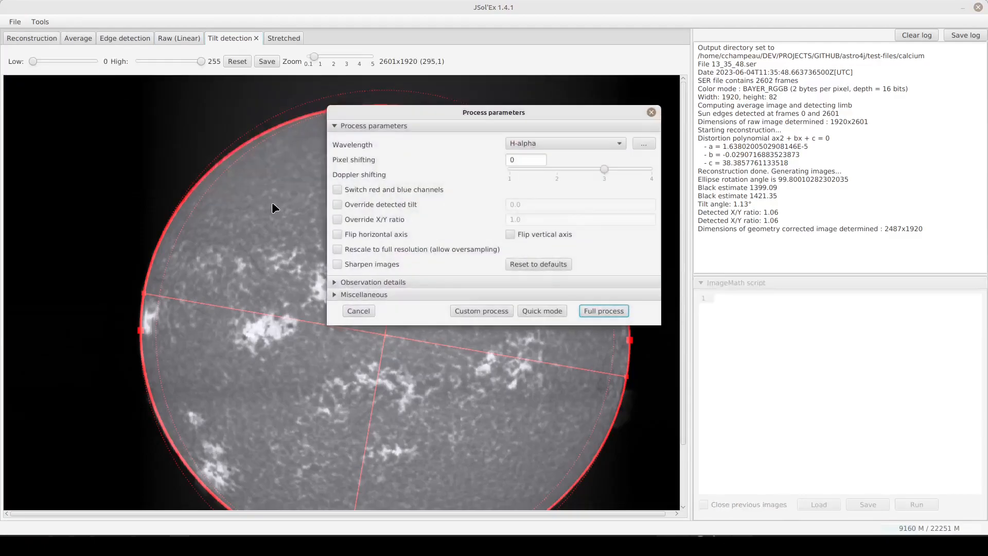
click(360, 295)
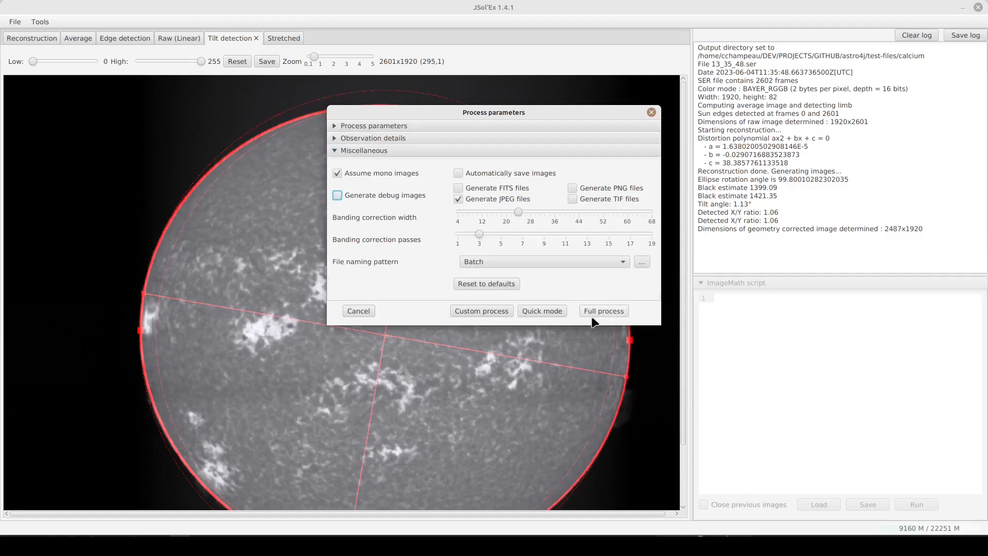
Run a custom process that generates only the Mixed image (color + virtual eclipse) and close the processing report
click(480, 311)
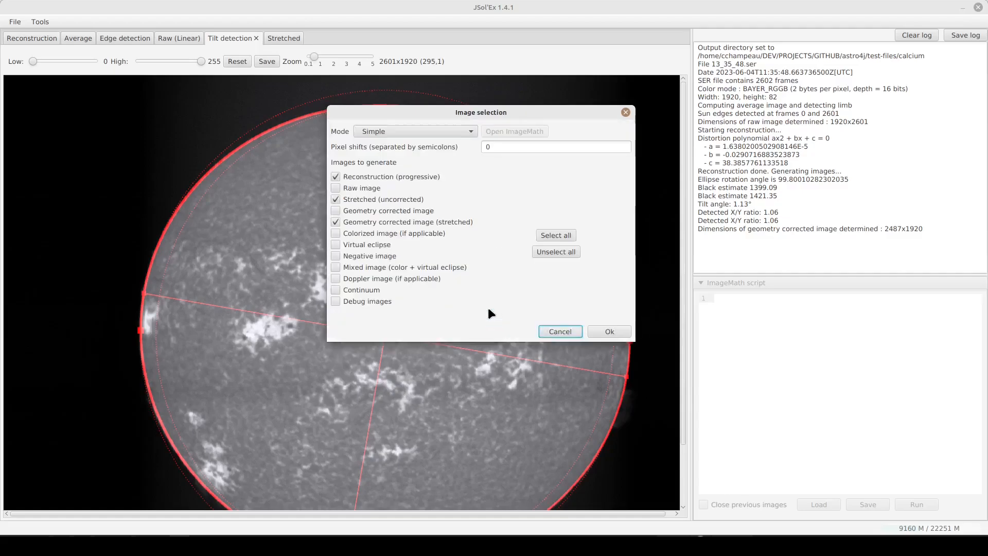
click(349, 179)
click(361, 201)
click(356, 225)
click(397, 267)
click(607, 331)
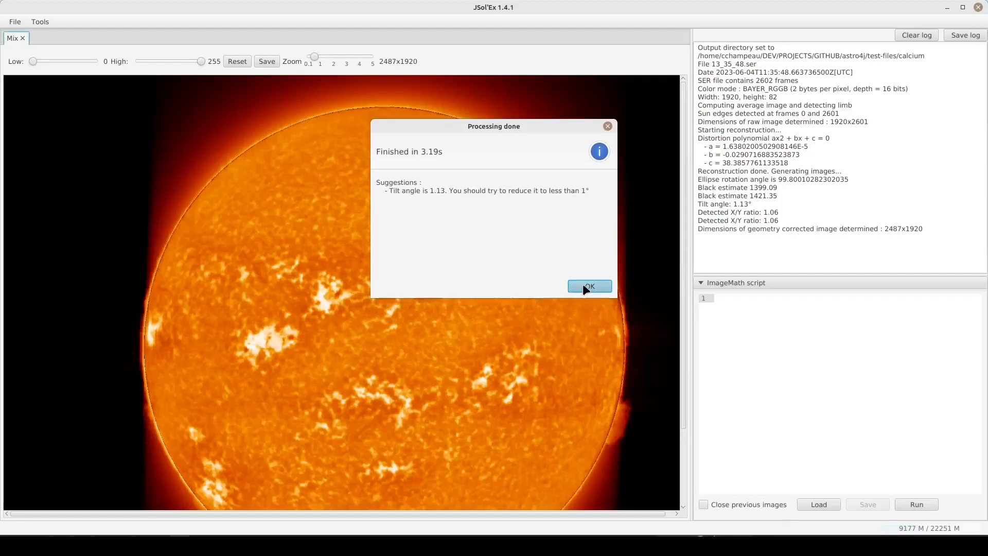
click(584, 287)
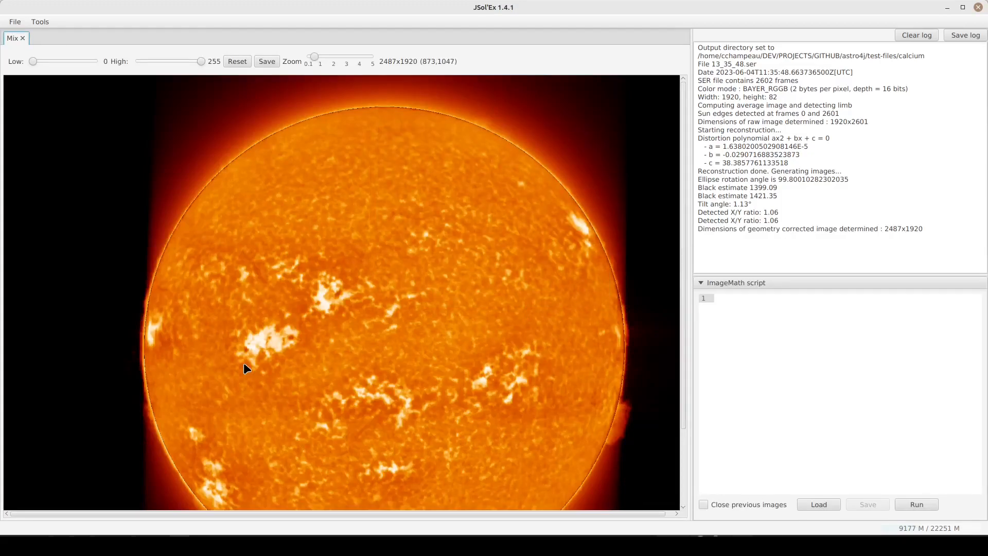
Open all the Ellipse SER files from 11_31_48_Ellipse_DECM_0deg.ser to 11_33_03_Ellipse_DECP_10deg.ser in the tilt-suite folder in batch mode
click(21, 23)
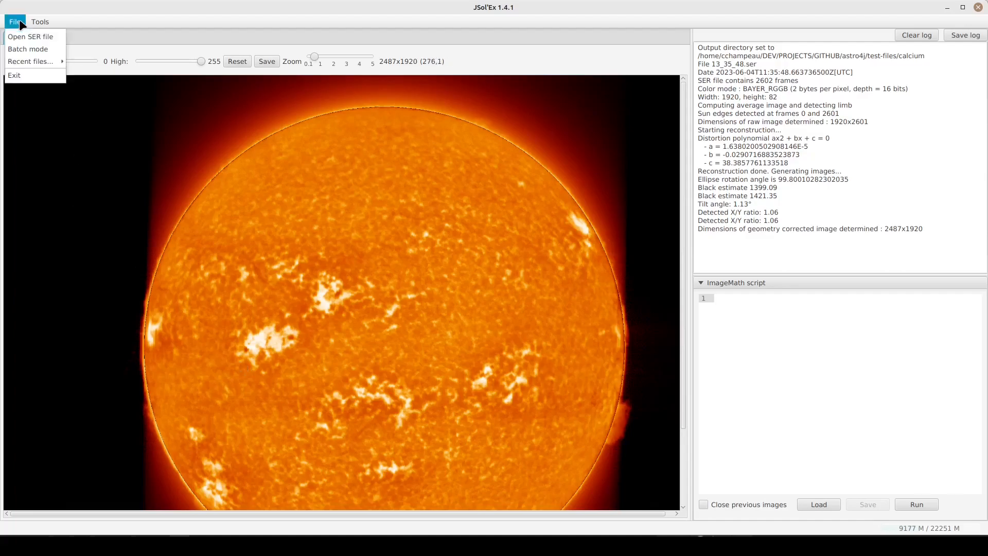
mouse_move(26, 62)
click(39, 50)
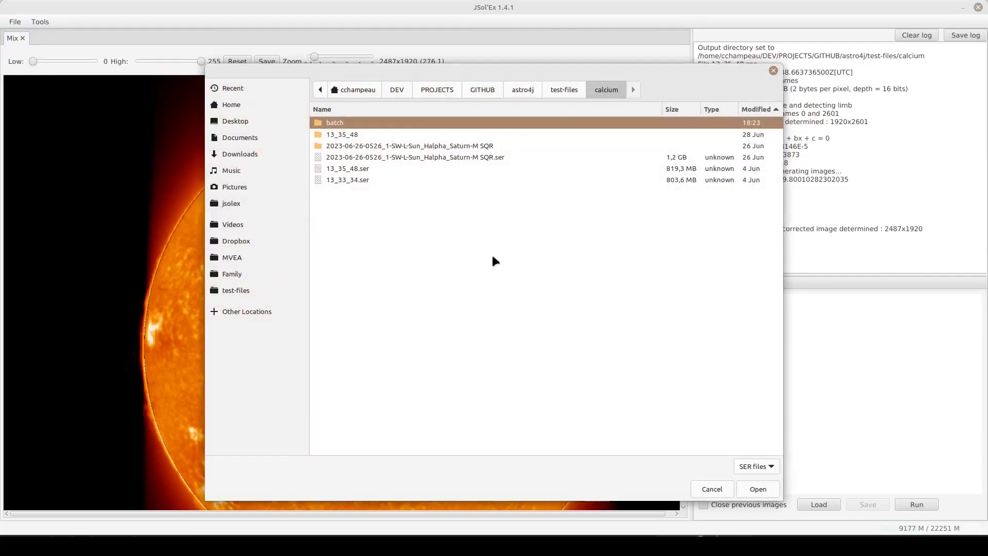
click(561, 90)
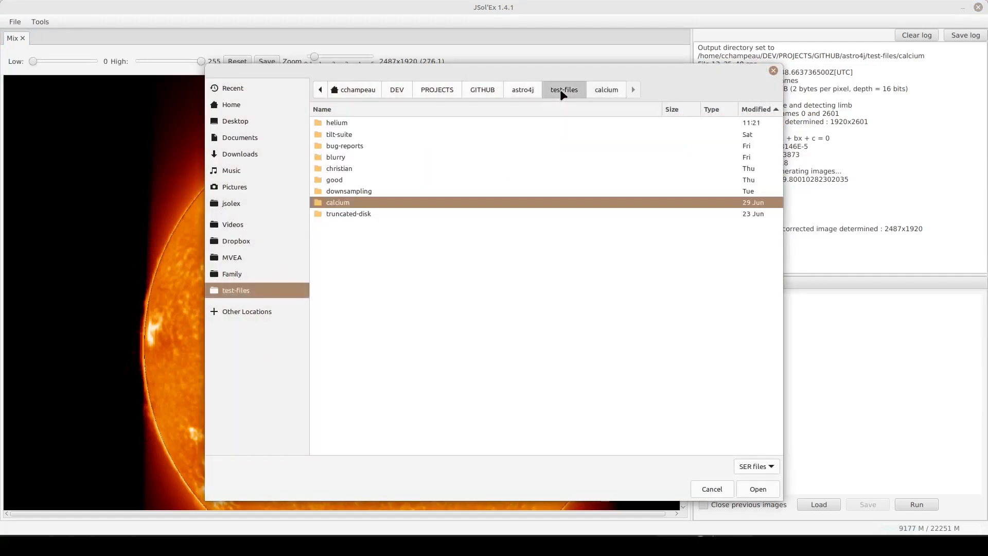
double_click(362, 134)
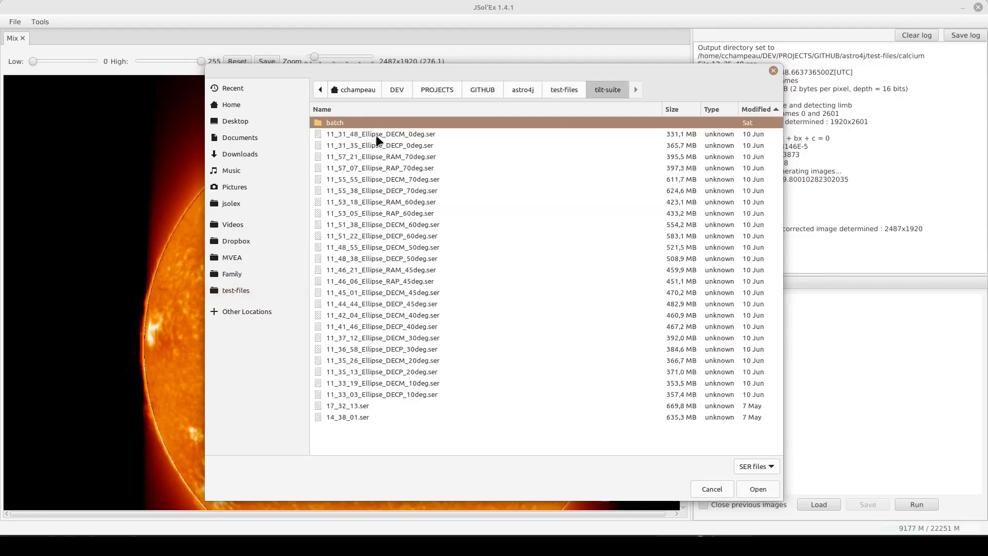
click(375, 134)
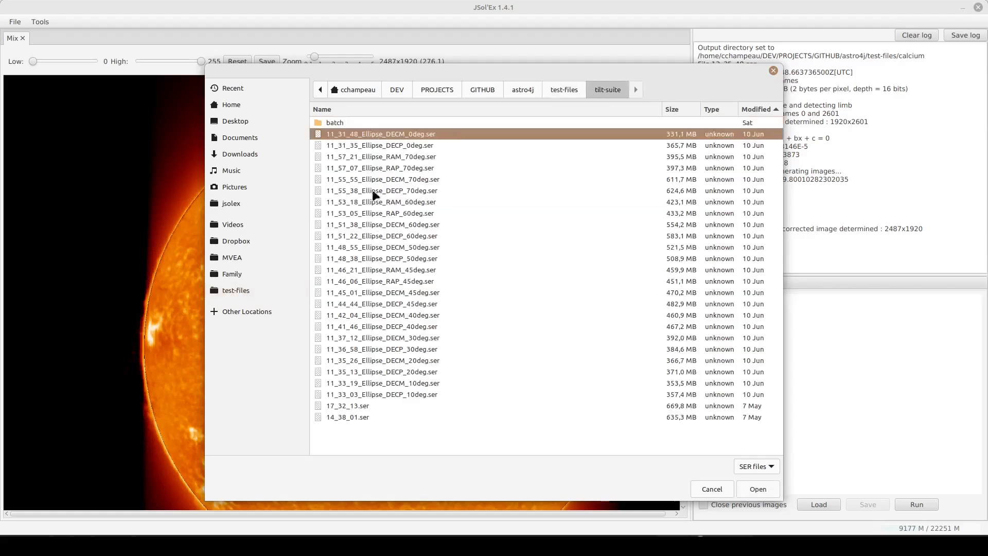
shift+click(362, 396)
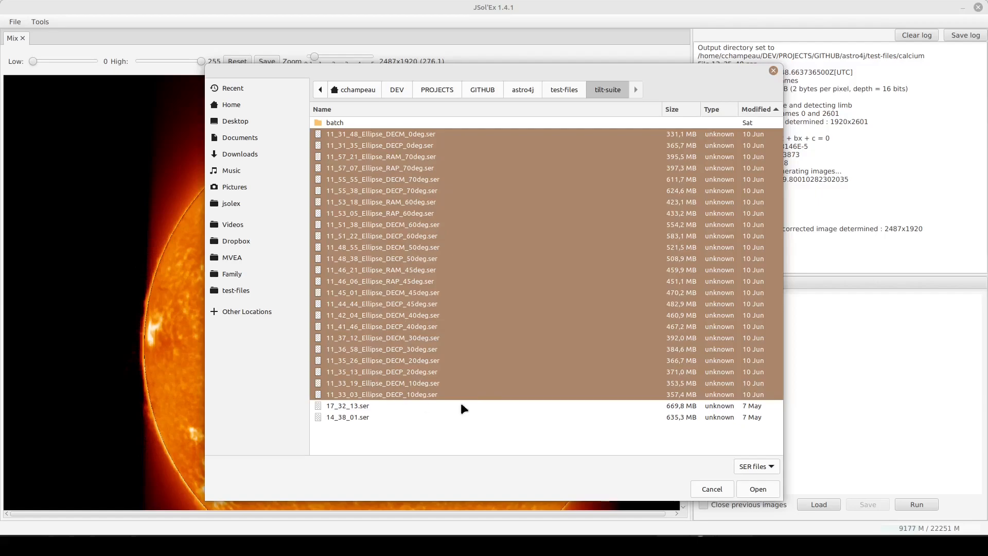
click(751, 487)
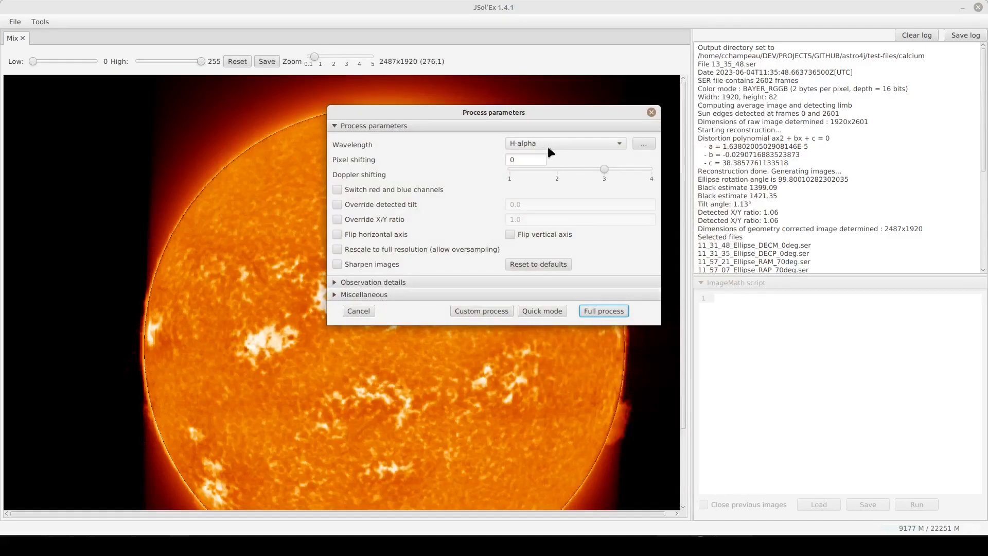
Check the miscellaneous parameters and run a custom process that generates the Stretched (uncorrected), Geometry corrected (stretched) and Mixed images
click(366, 294)
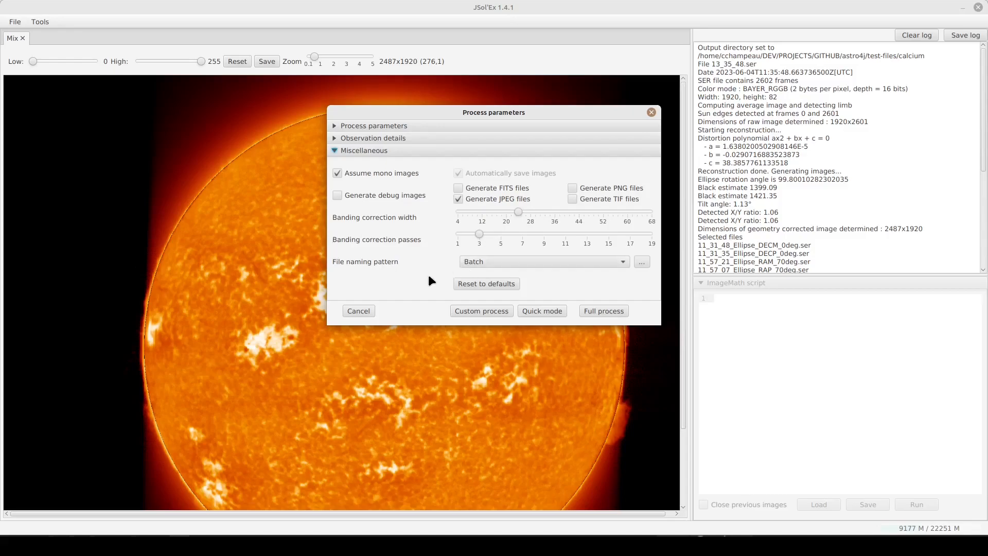
click(459, 311)
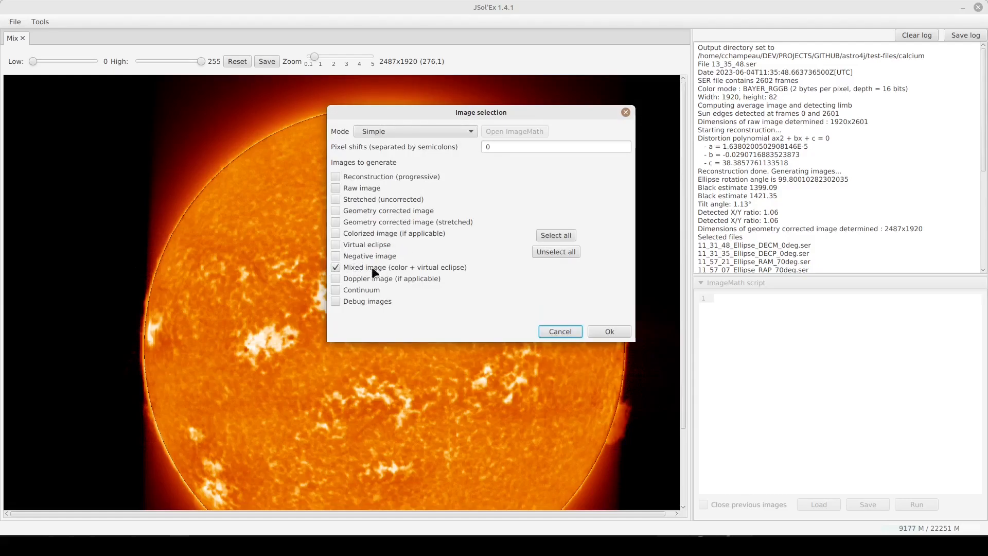
click(336, 198)
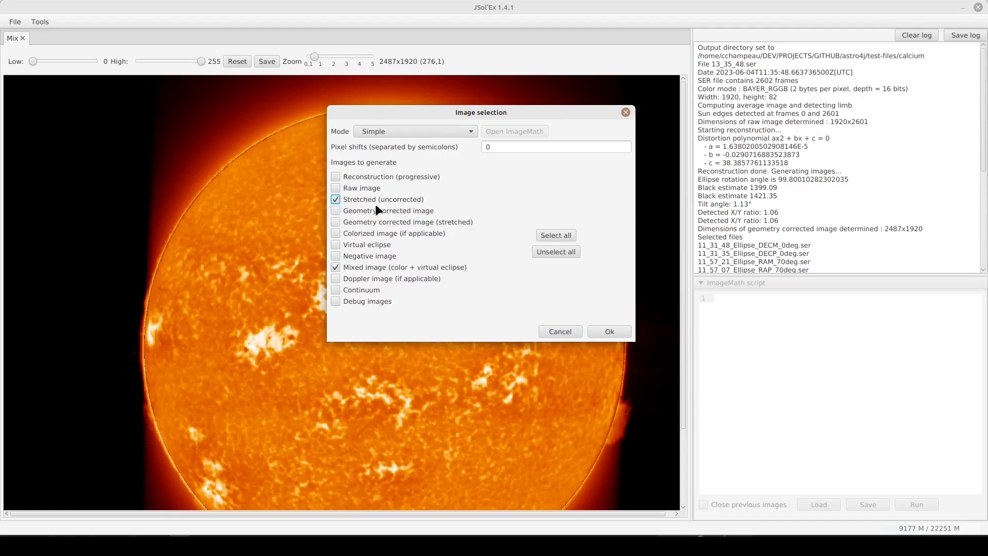
click(375, 224)
click(601, 334)
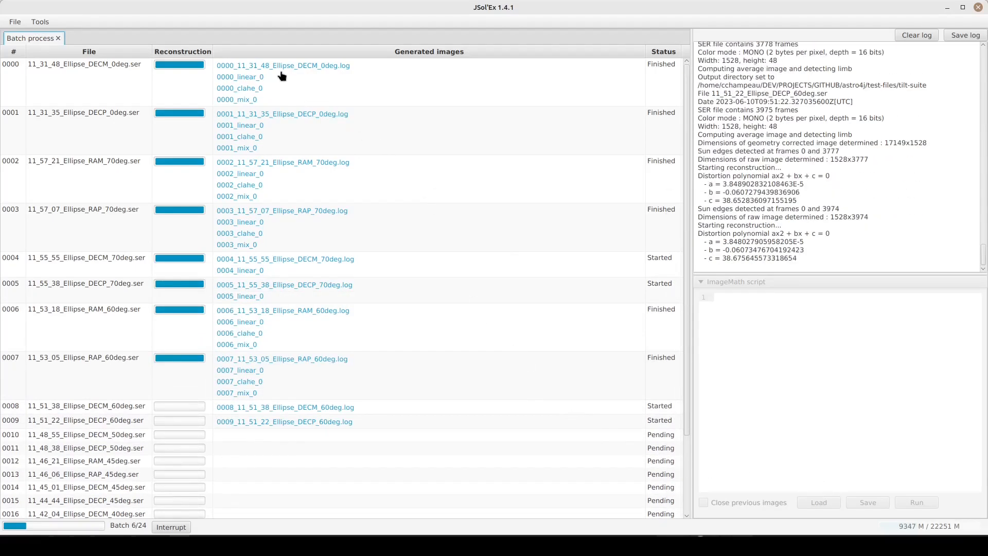
Open the batch output folder from the generated 0000_linear_0 image, view 0008_linear_0.jpg and neighbouring images, and close the viewer
click(236, 81)
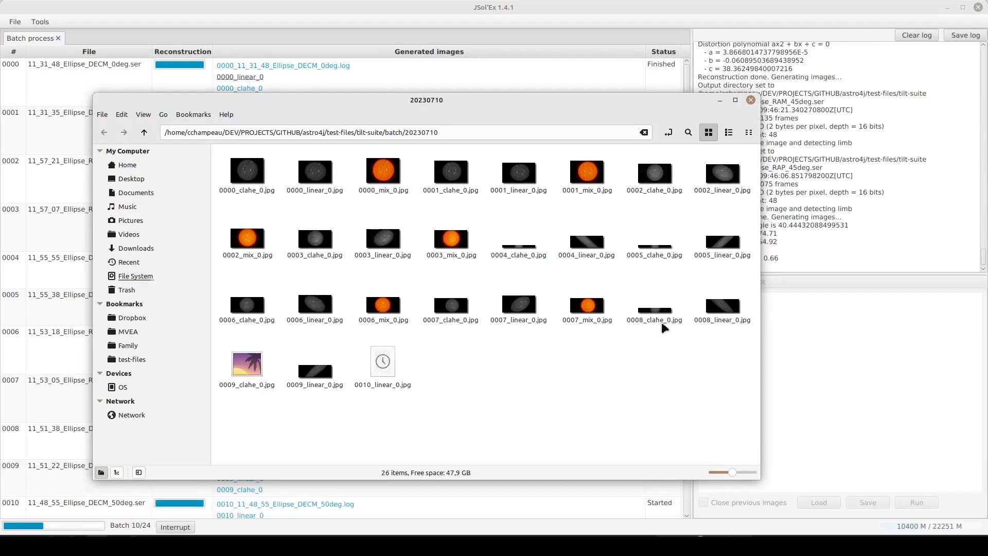
double_click(722, 311)
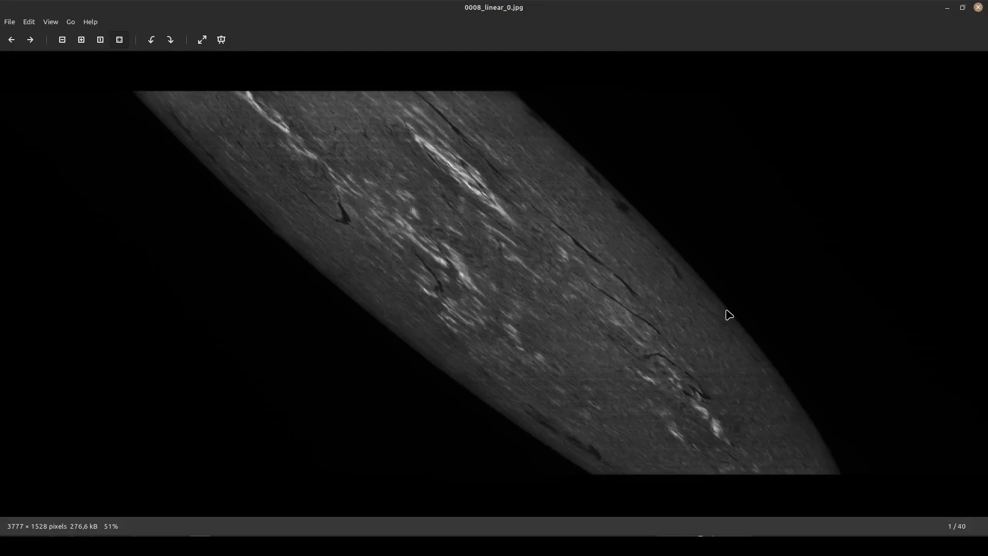
key(Right)
key(Left)
key(Left)
key(Left)
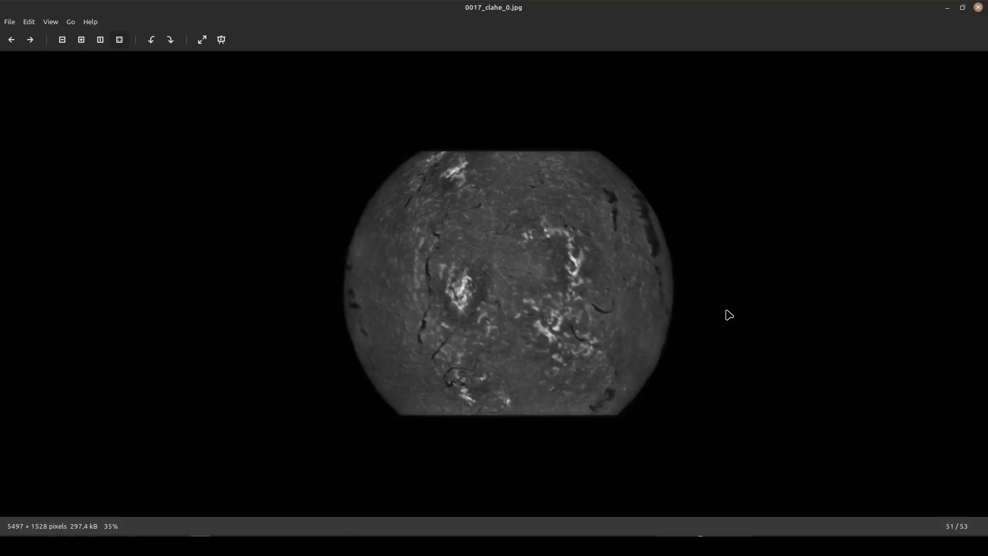
click(978, 8)
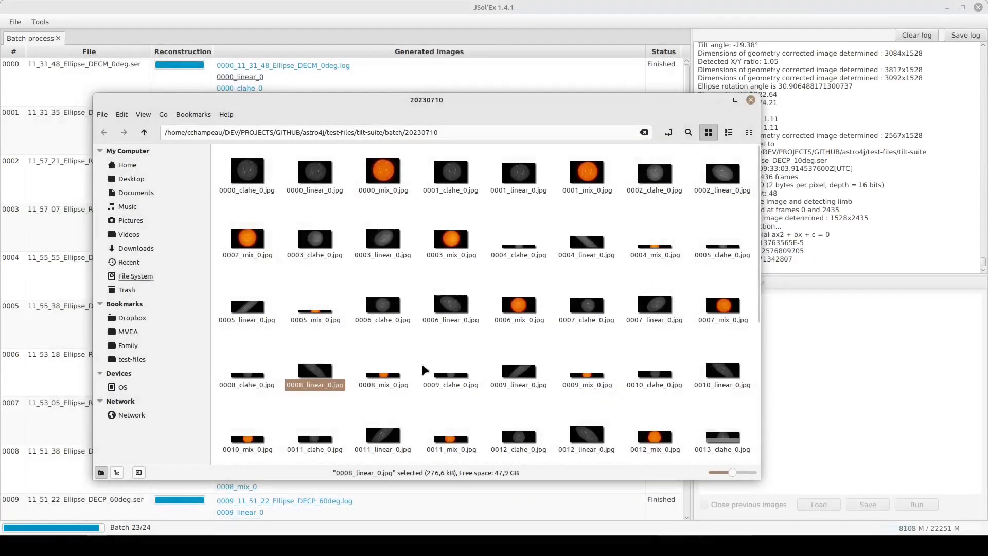
Examine 0008_mix_0.jpg and 0008_clahe_0.jpg enlarged, closing the viewer after each
double_click(387, 376)
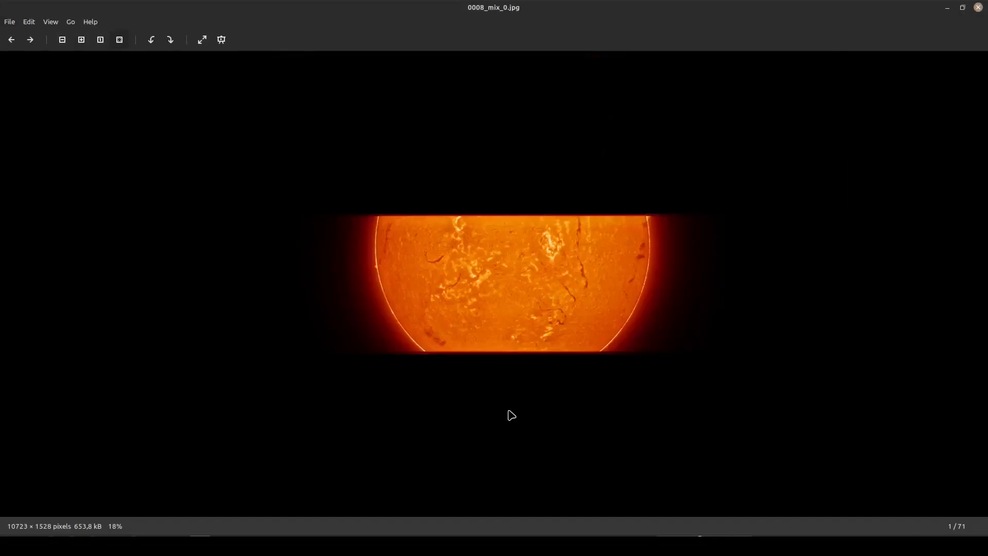
scroll(542, 285, up, 3)
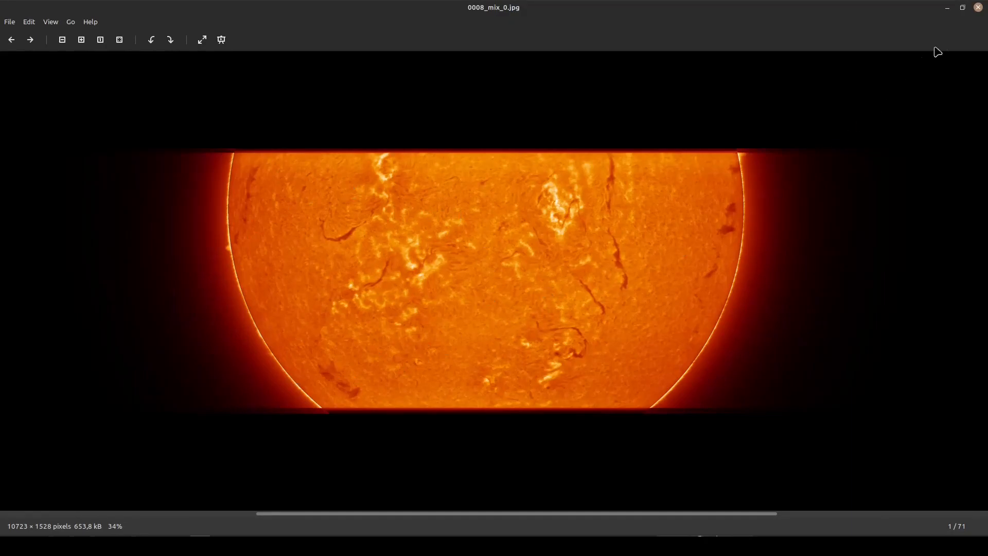
click(978, 8)
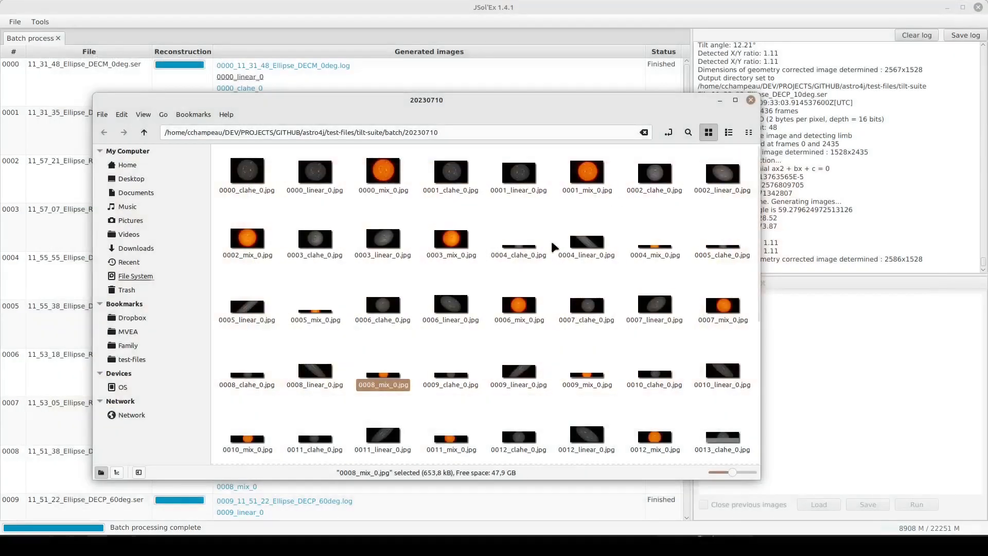
double_click(243, 383)
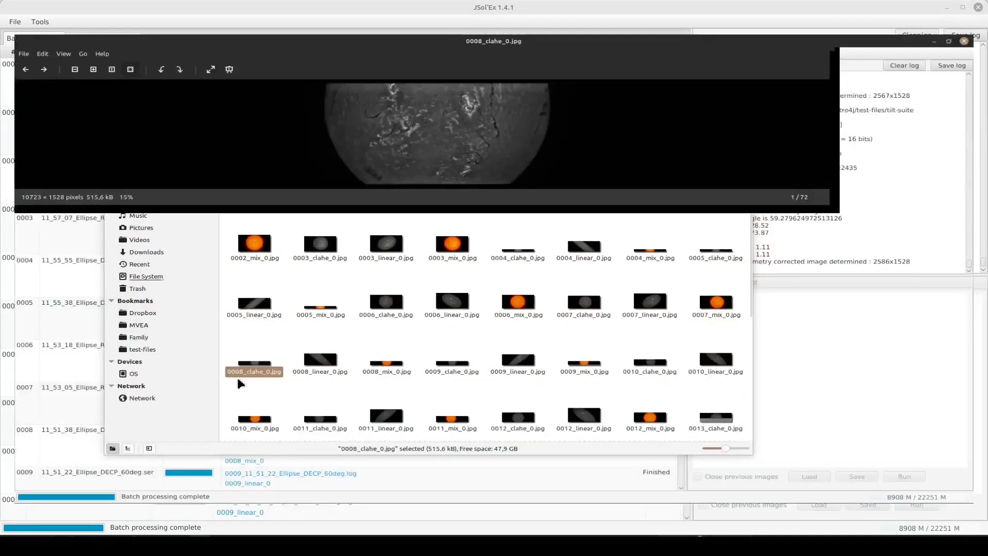
scroll(523, 302, up, 3)
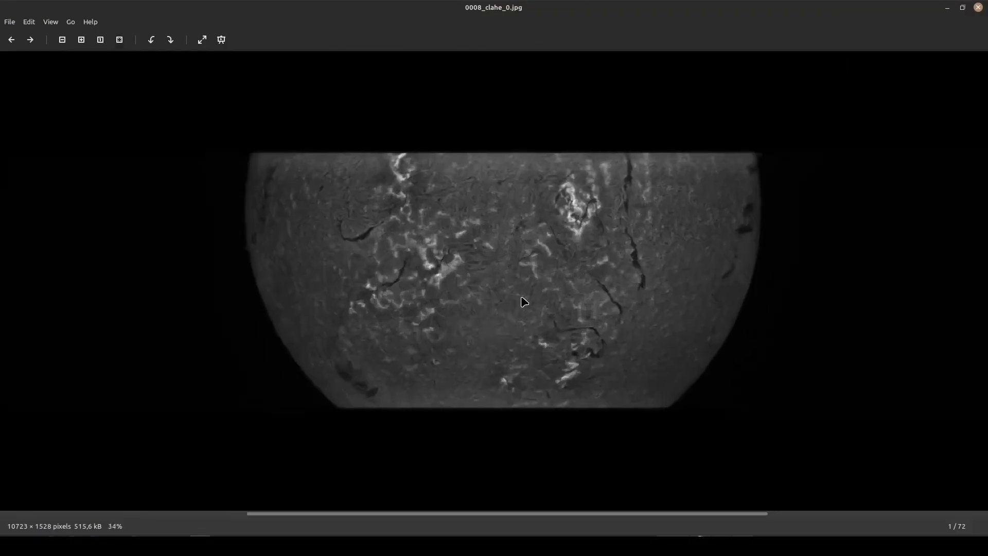
scroll(523, 302, down, 1)
click(977, 7)
Look through the batch output images, view 0023_mix_0.jpg, and minimize the folder window to return to JSol'Ex
scroll(543, 247, down, 3)
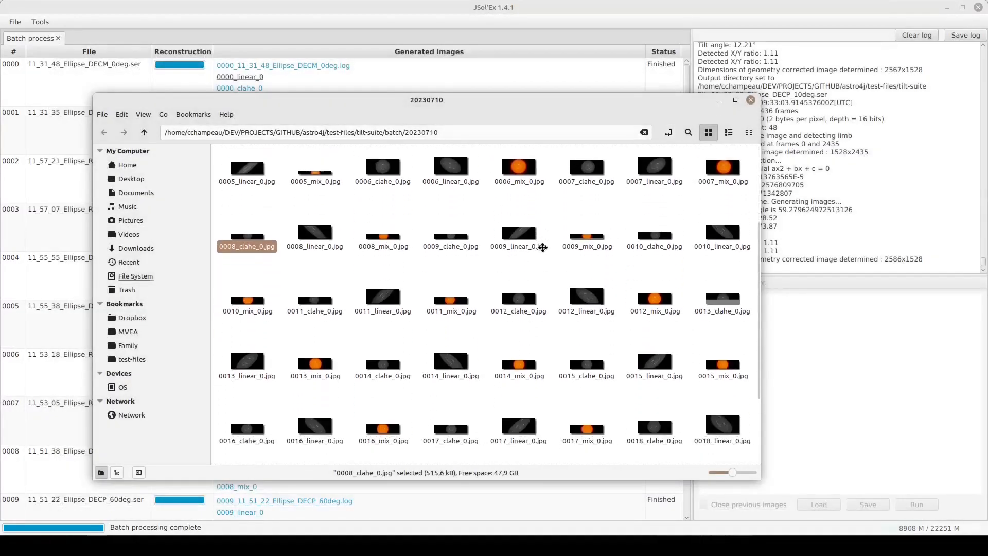
scroll(542, 247, down, 2)
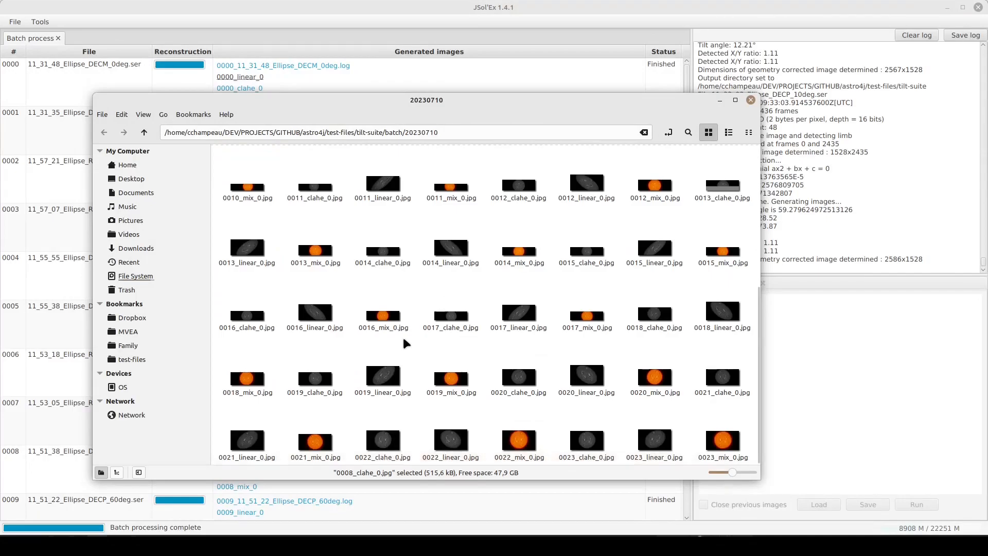
scroll(403, 342, up, 6)
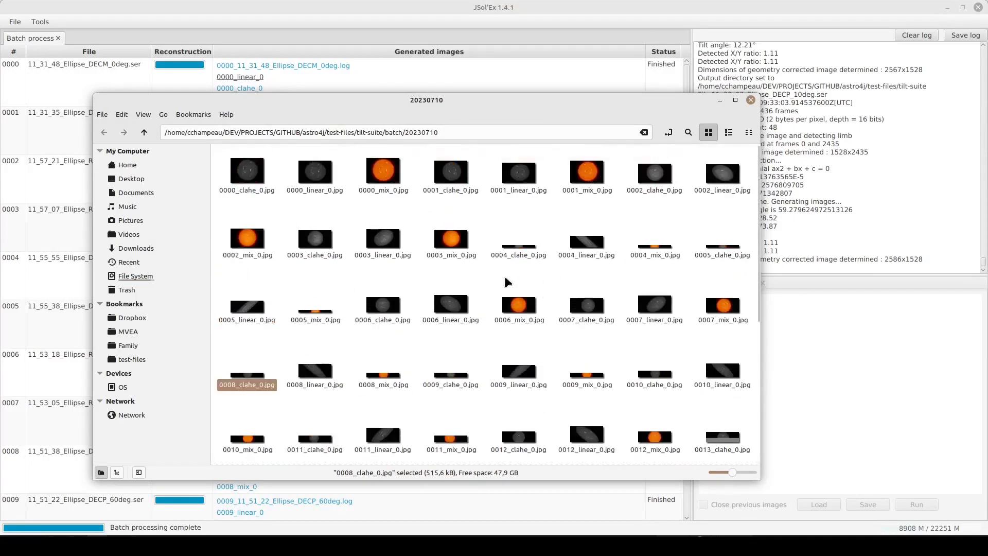
scroll(324, 301, down, 3)
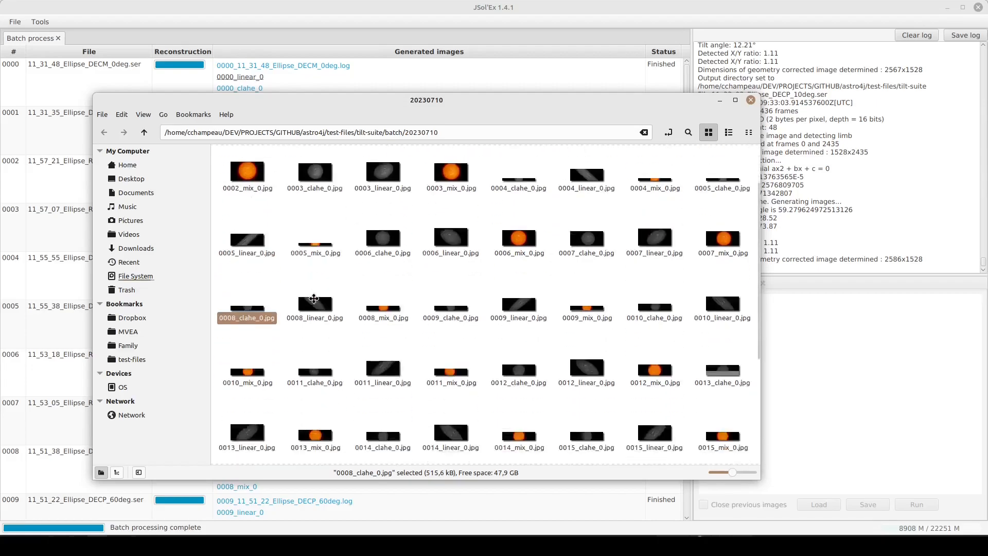
scroll(445, 325, down, 1)
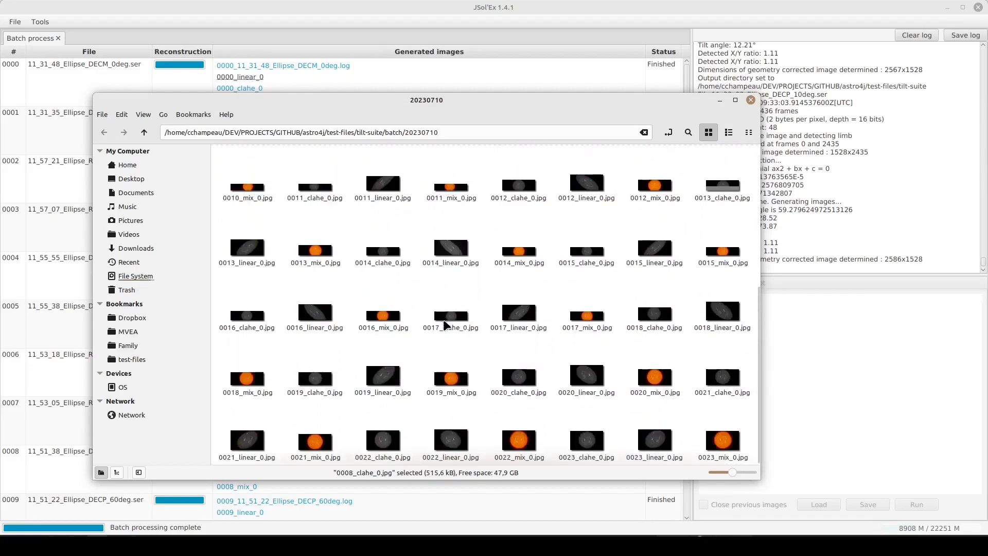
double_click(724, 442)
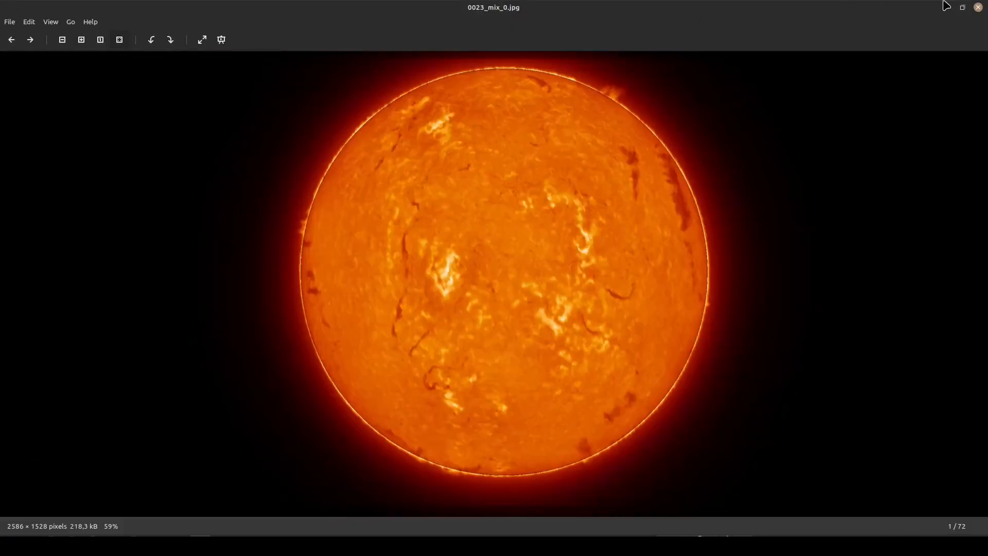
click(978, 7)
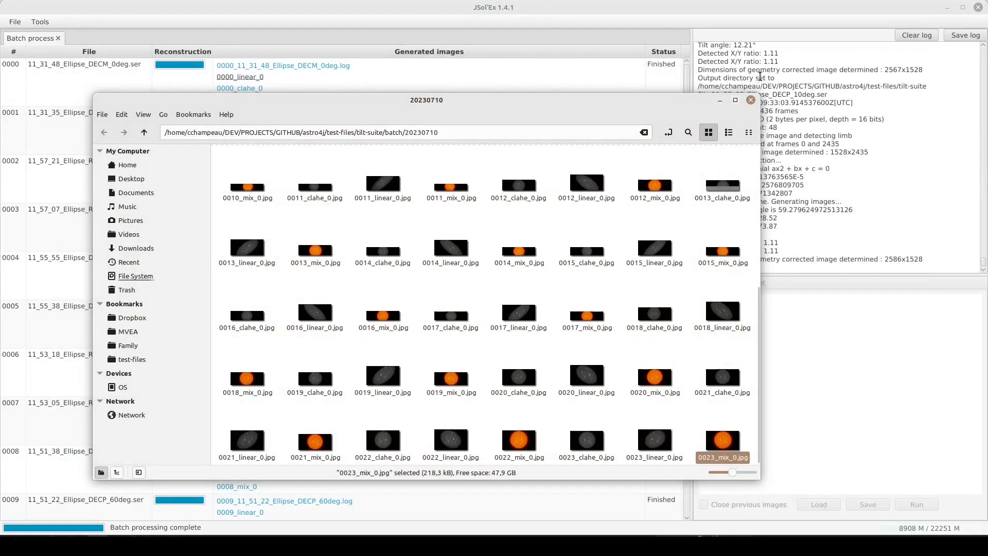
click(722, 99)
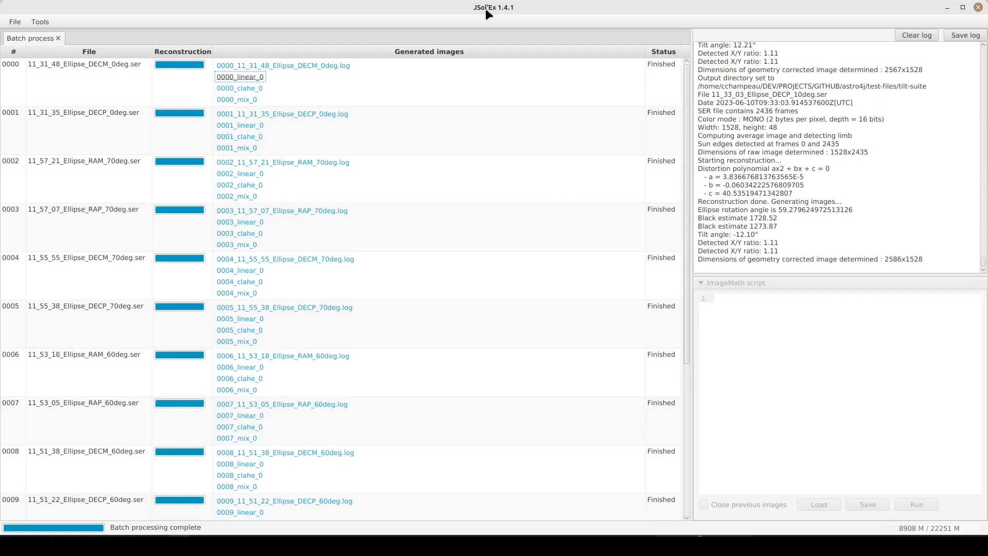
Reopen a recent file's process parameters, examine the Default file naming pattern and its available tokens, and dismiss both dialogs without processing
click(11, 24)
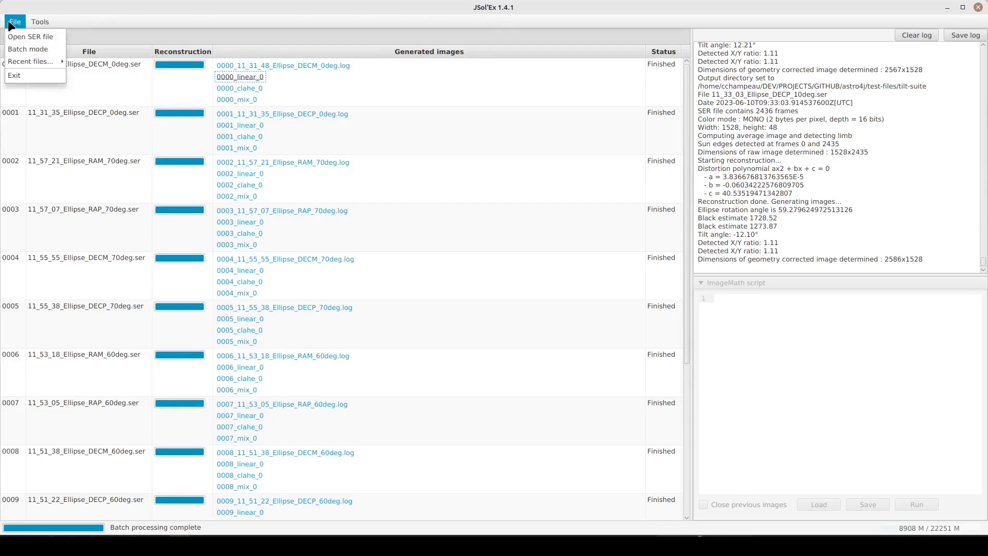
mouse_move(23, 62)
click(88, 64)
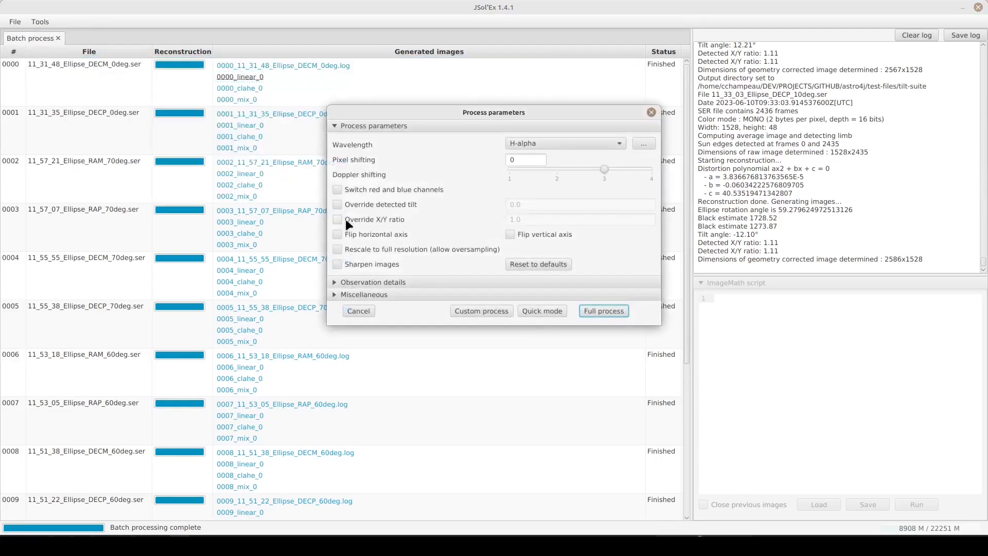
click(415, 297)
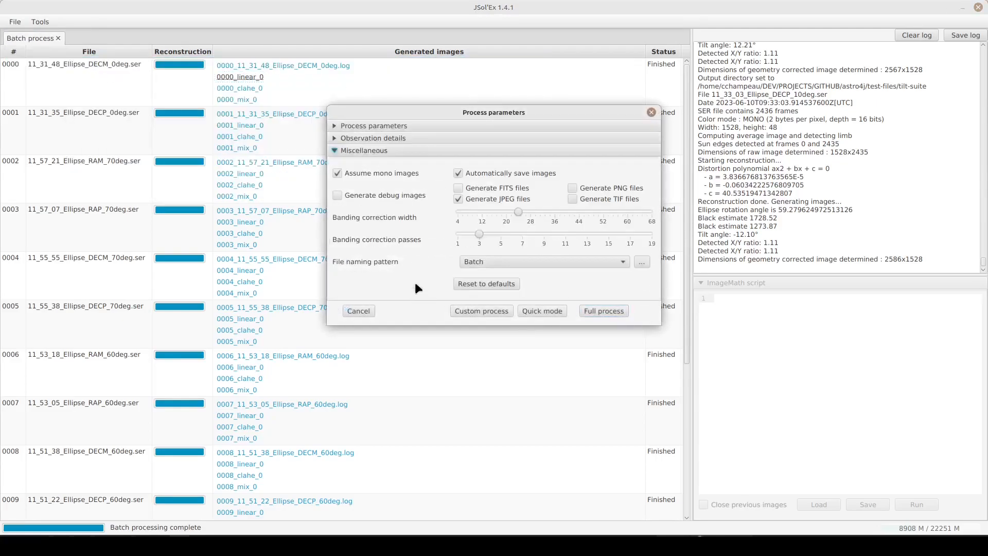
click(639, 261)
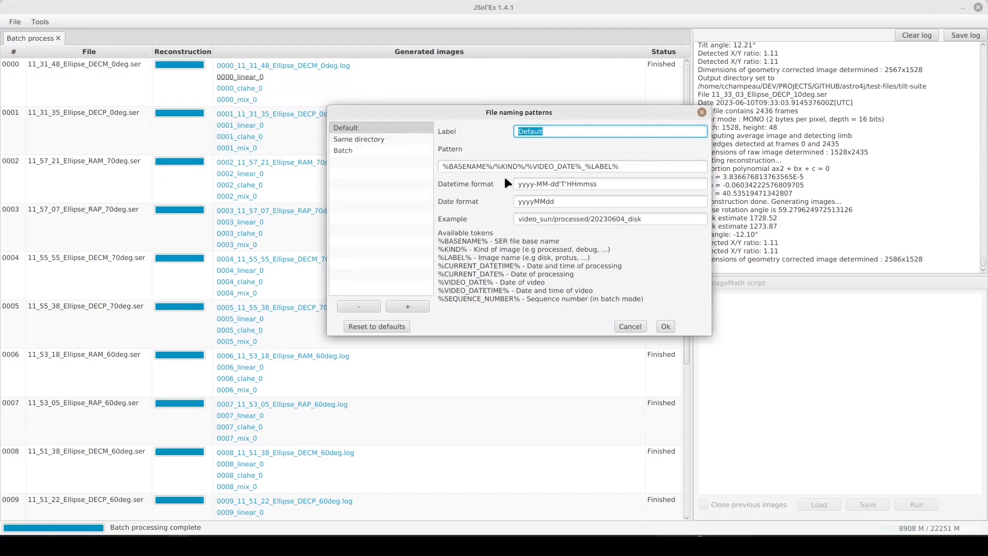
double_click(459, 167)
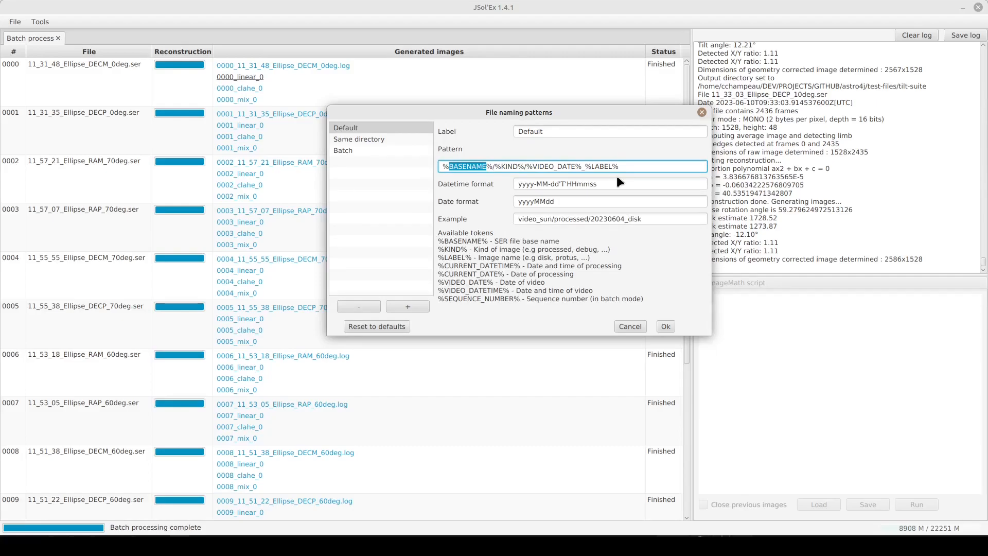
click(701, 112)
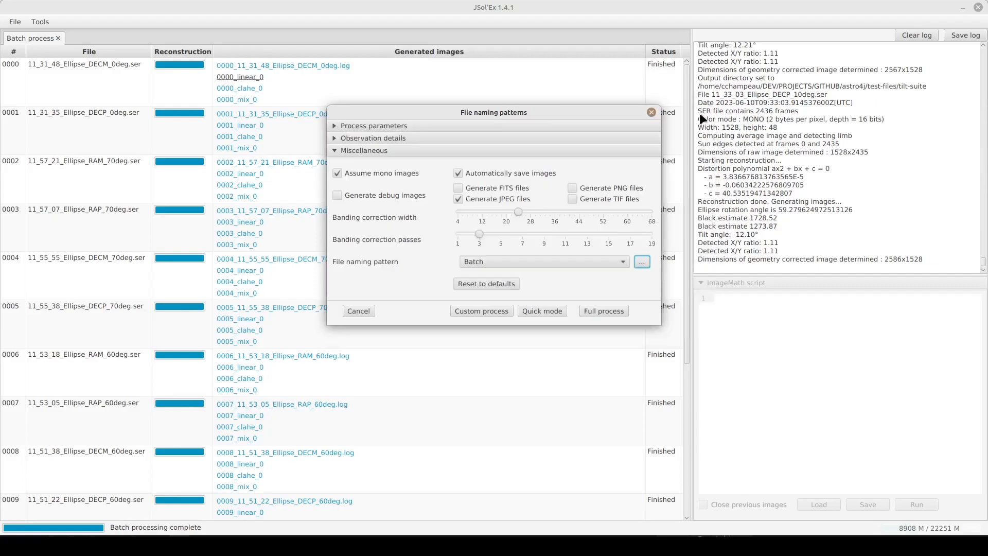
click(651, 112)
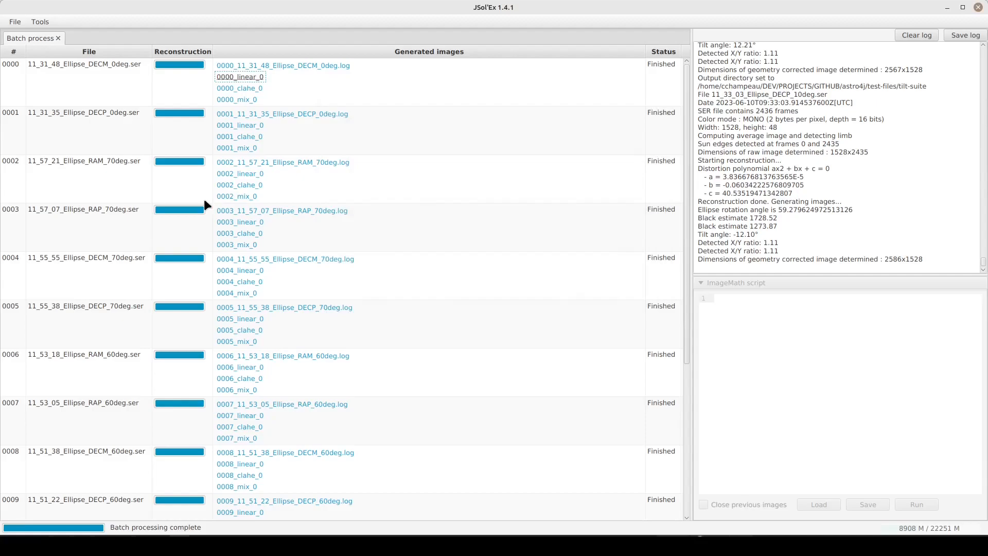
Open the file name pattern editor, view the Default naming pattern, and dismiss the editor without changes
scroll(182, 289, down, 6)
scroll(182, 290, up, 6)
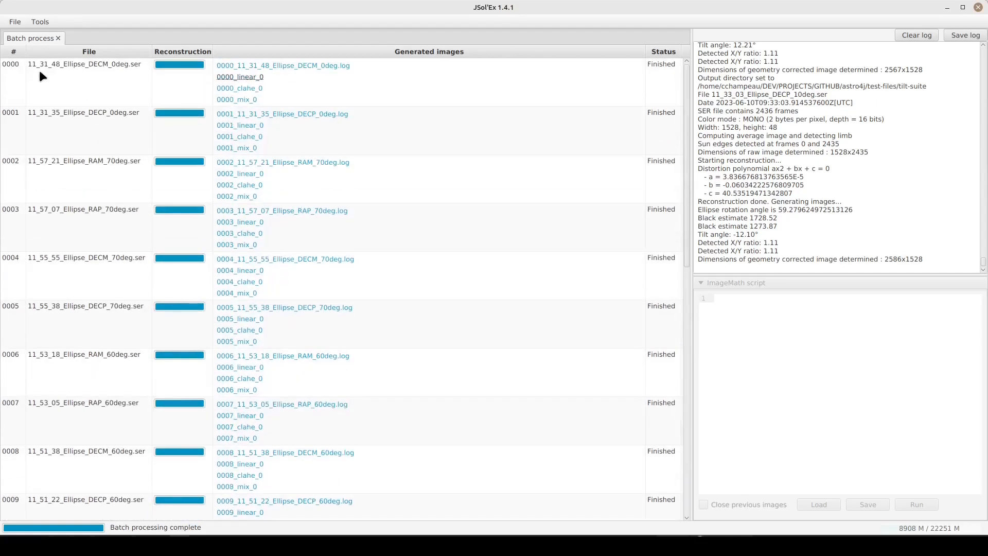
click(48, 24)
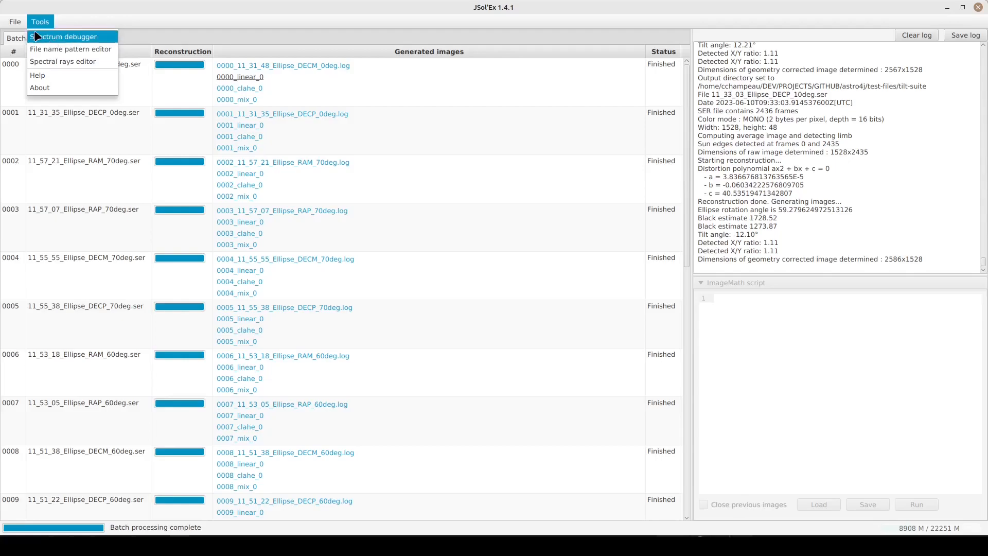
mouse_move(18, 23)
mouse_move(20, 61)
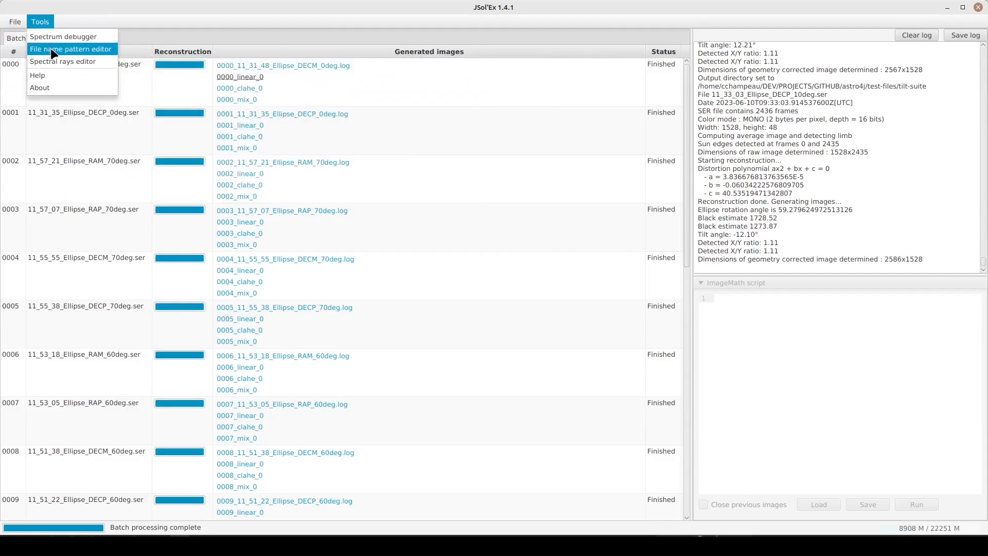
click(62, 50)
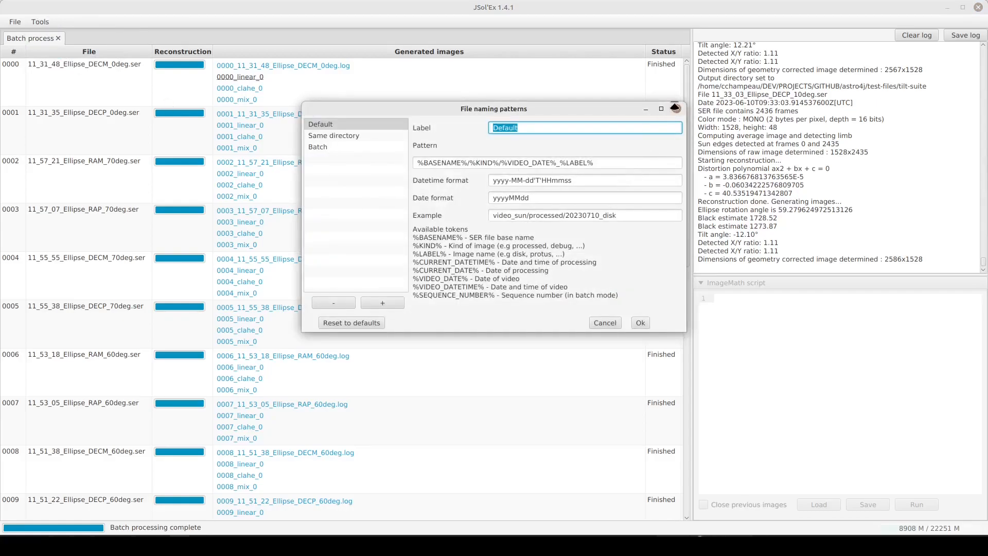
click(676, 109)
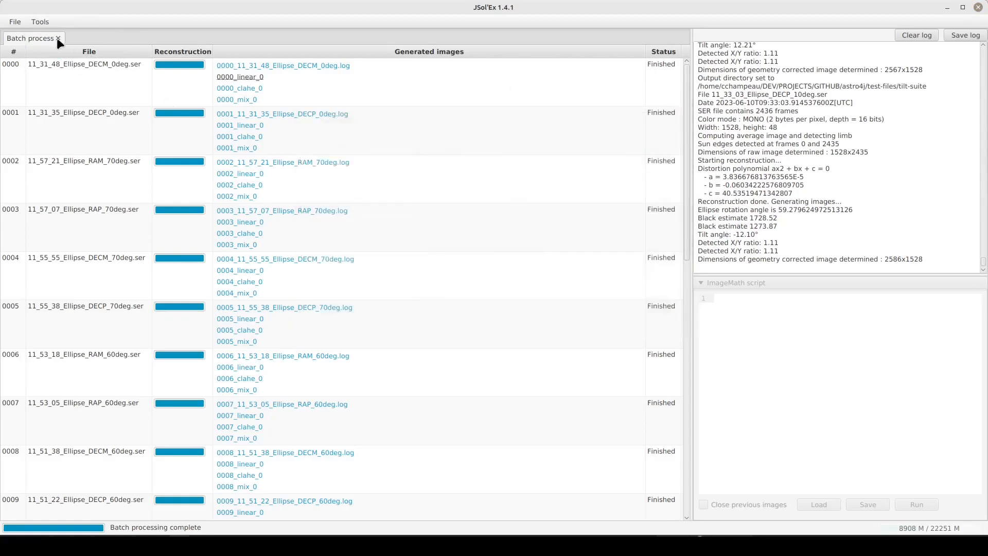
Open the spectral ray editor and examine the H-alpha wavelength and color curve settings
click(38, 22)
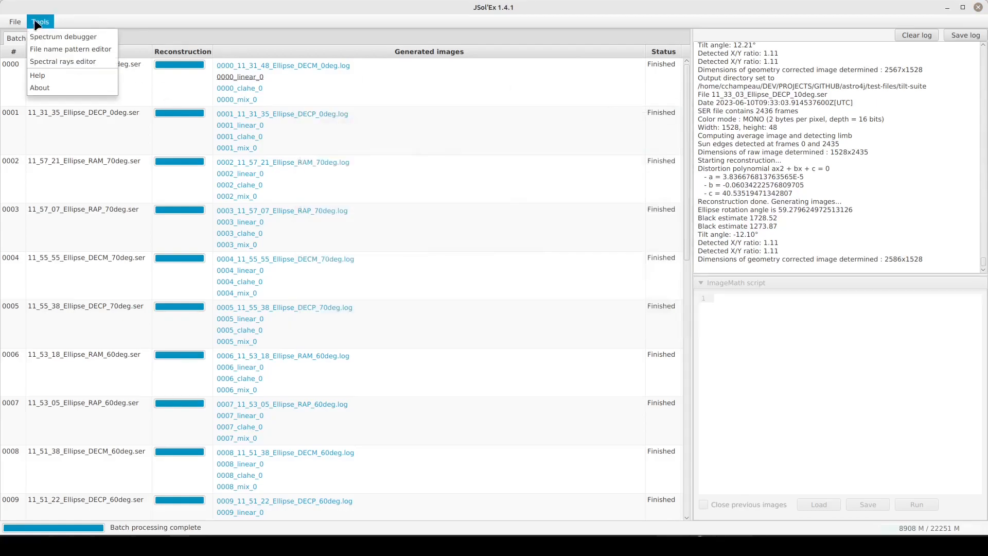
click(58, 63)
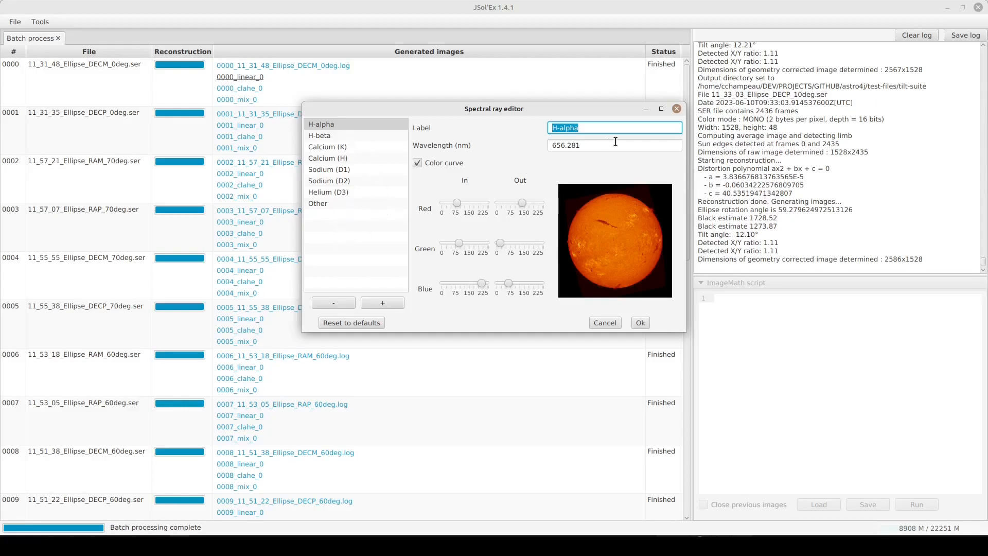
key(Tab)
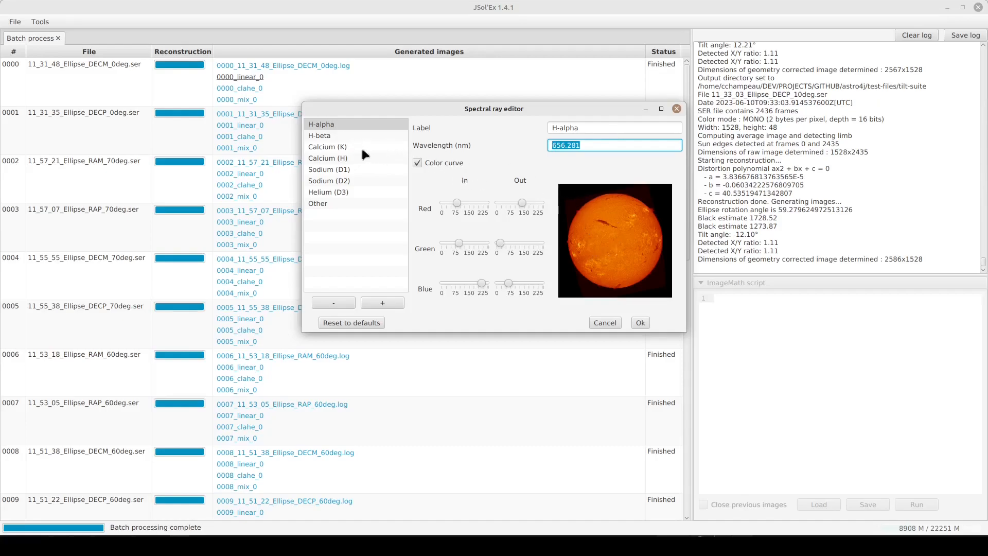
Enable the H-beta color curve, setting red input to about 70 and red, green and blue outputs to about 210, 140 and 75
click(320, 139)
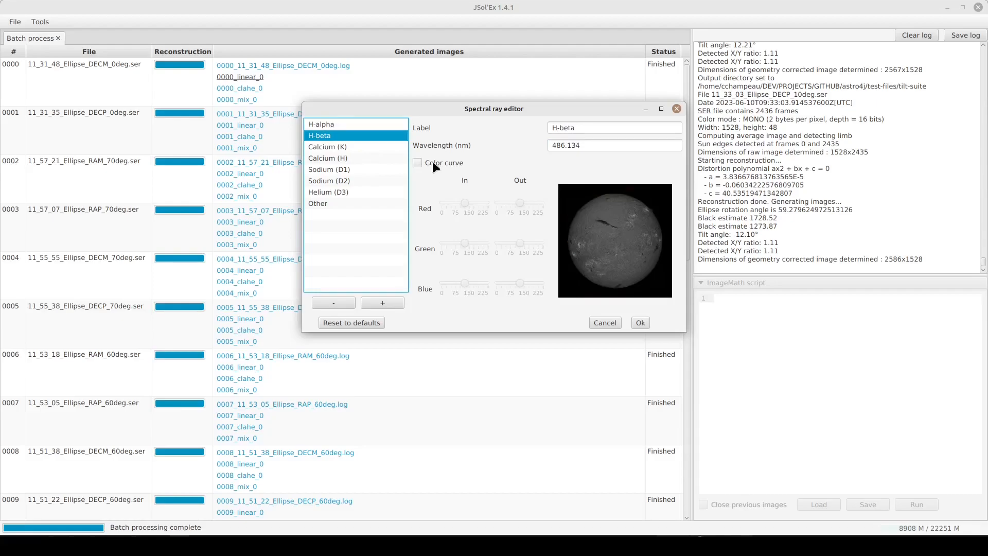
click(457, 163)
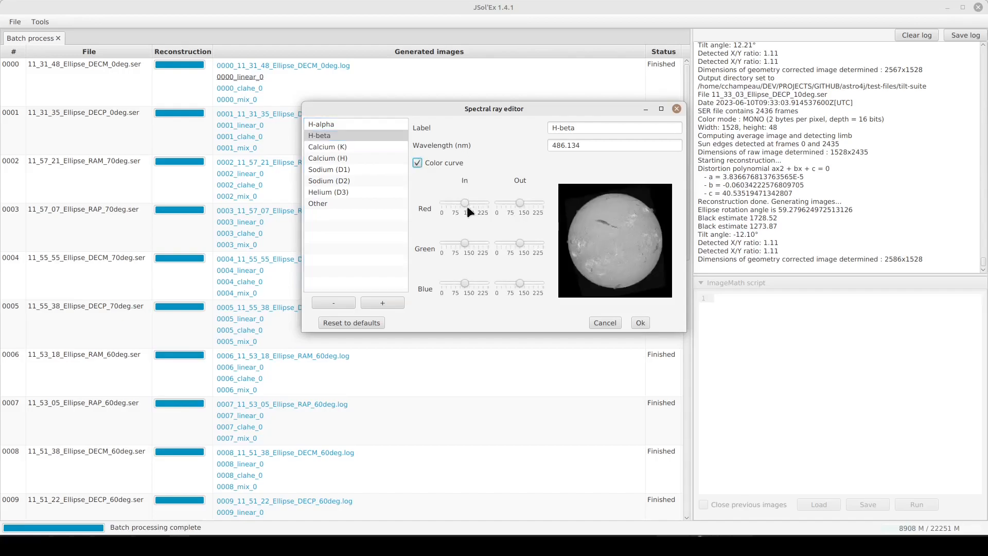
drag(464, 202, 455, 203)
drag(520, 202, 536, 201)
mouse_move(519, 242)
mouse_down()
mouse_move(531, 240)
mouse_move(522, 243)
mouse_up()
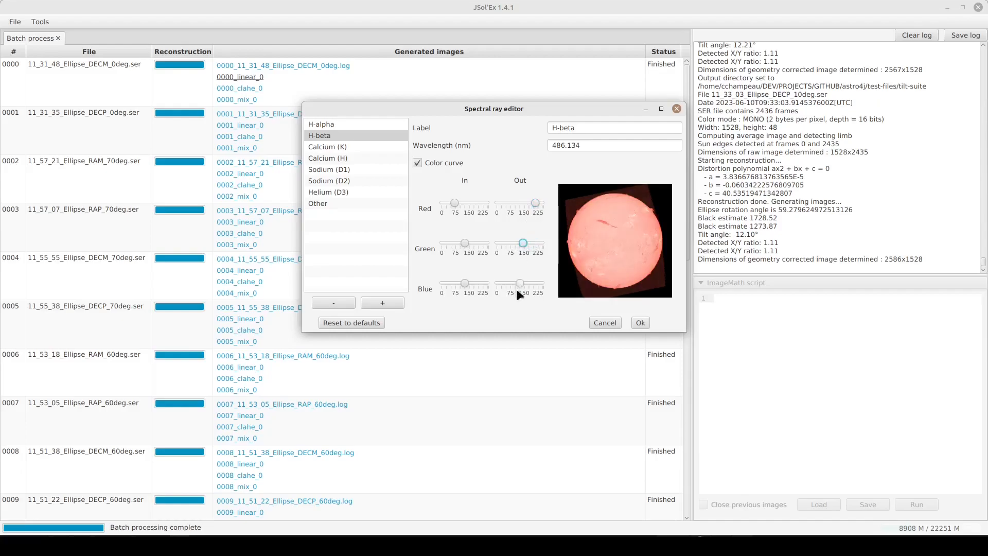
drag(519, 282, 507, 283)
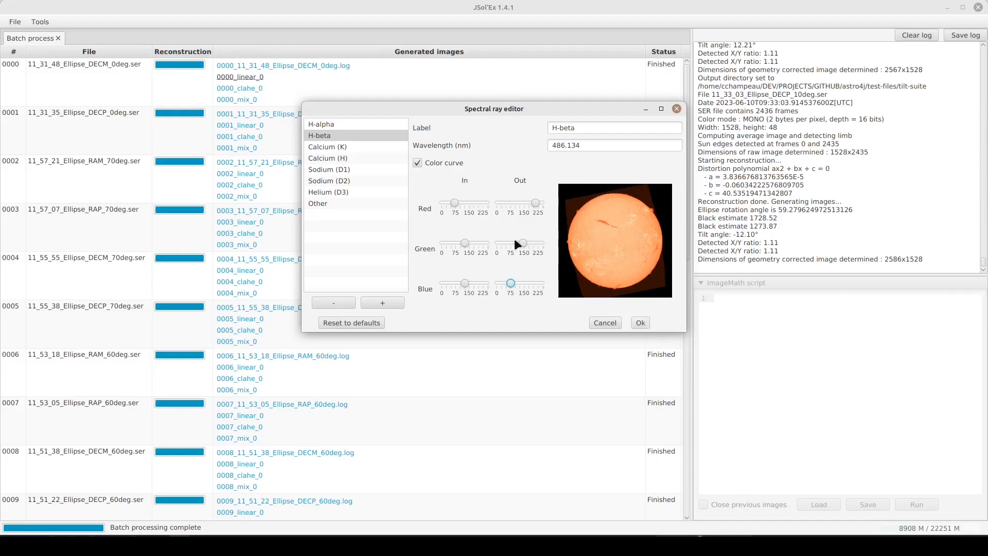
Add a new spectral ray labelled Fe, then cancel the spectral ray editor without saving
click(389, 301)
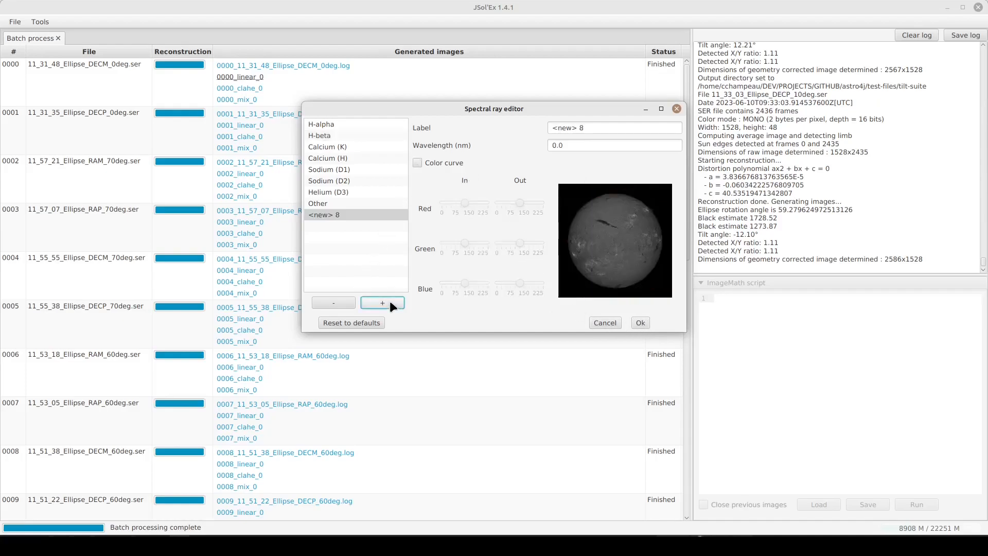
triple_click(604, 126)
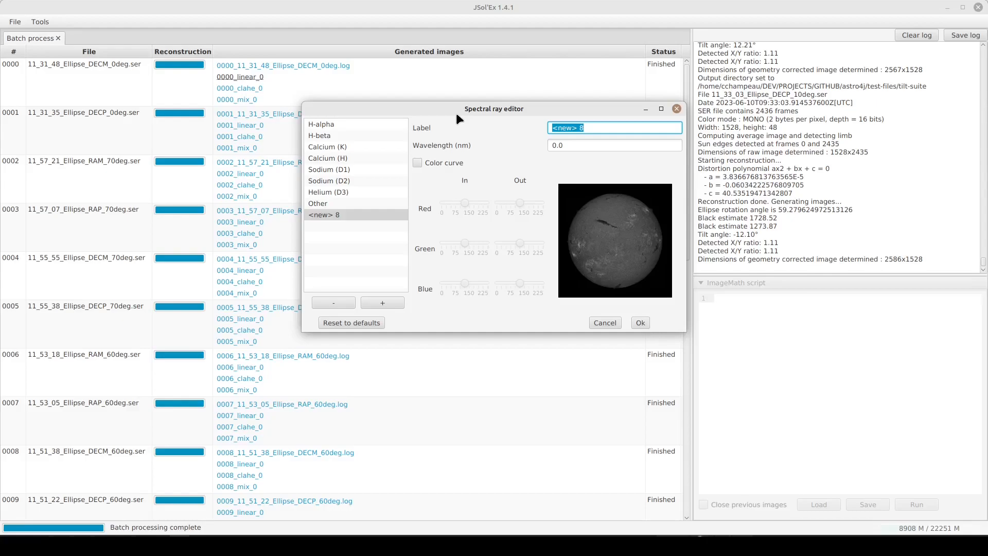
text(Fe)
double_click(591, 145)
click(345, 214)
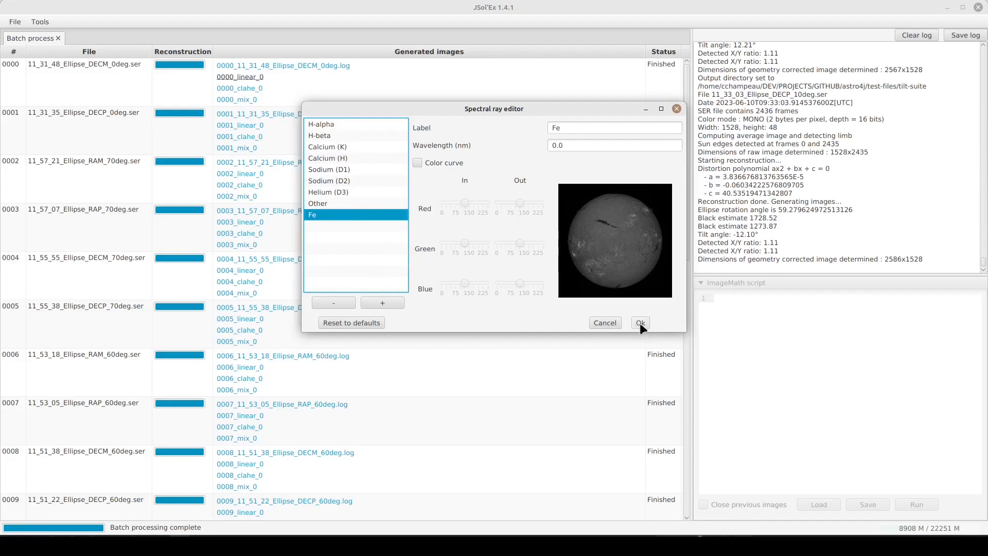
click(593, 323)
Open a recent file's process parameters, view the spectral ray editor and the available wavelengths from there, and dismiss the dialogs without processing
click(13, 22)
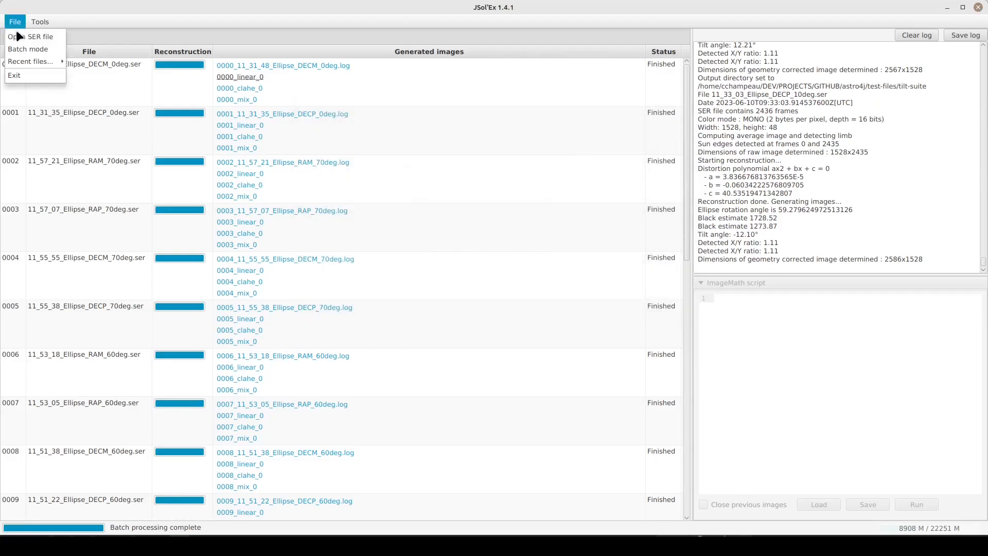
click(7, 24)
click(9, 27)
click(23, 29)
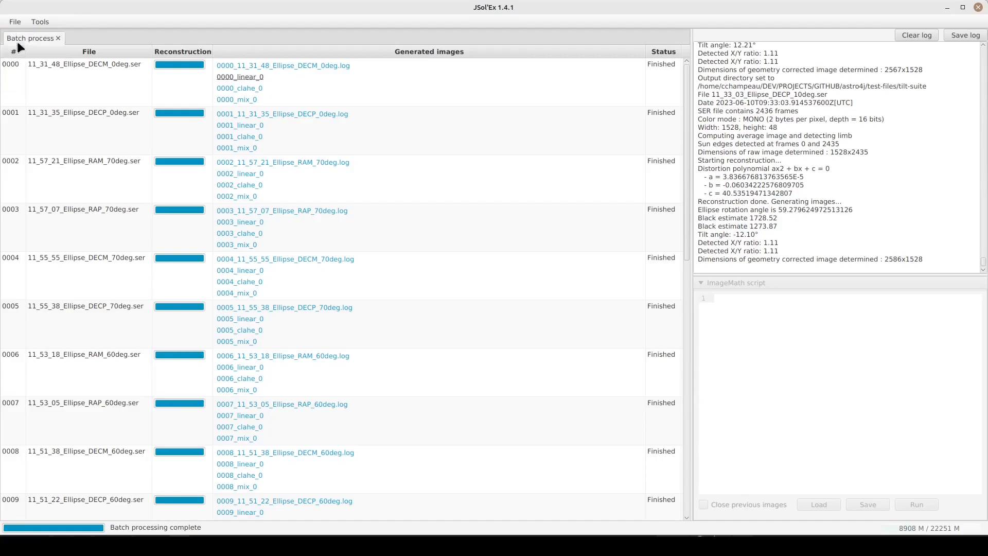
click(15, 22)
mouse_move(29, 59)
click(93, 64)
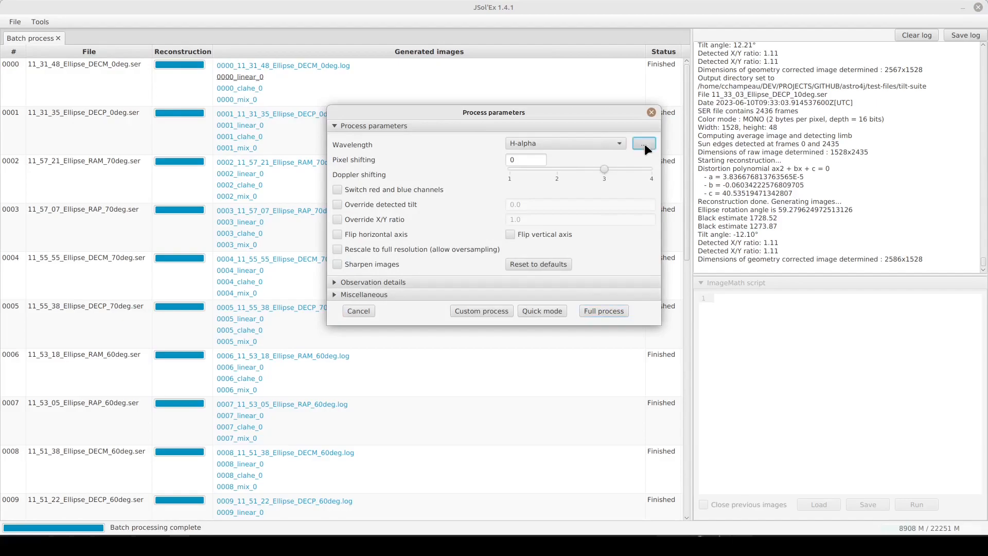
click(644, 143)
click(702, 112)
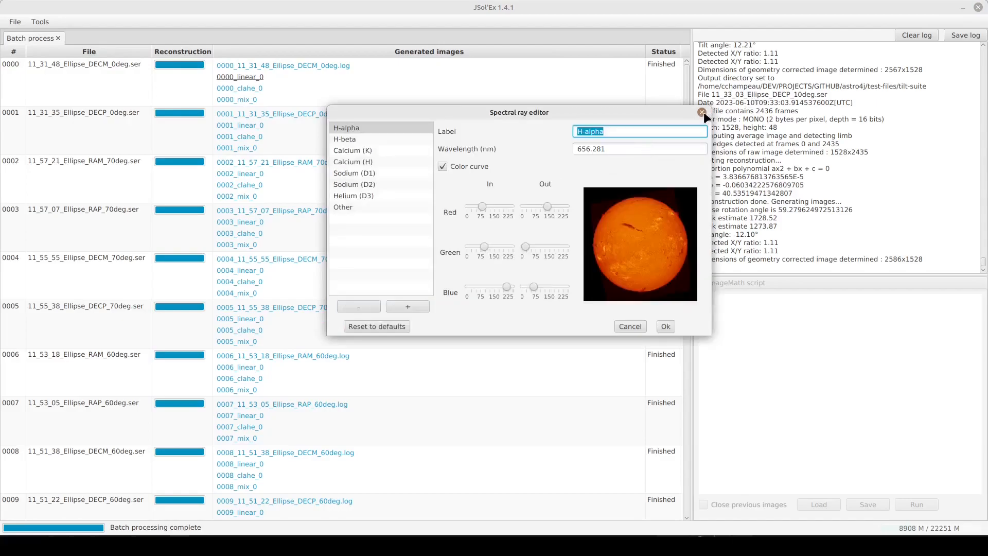
click(572, 138)
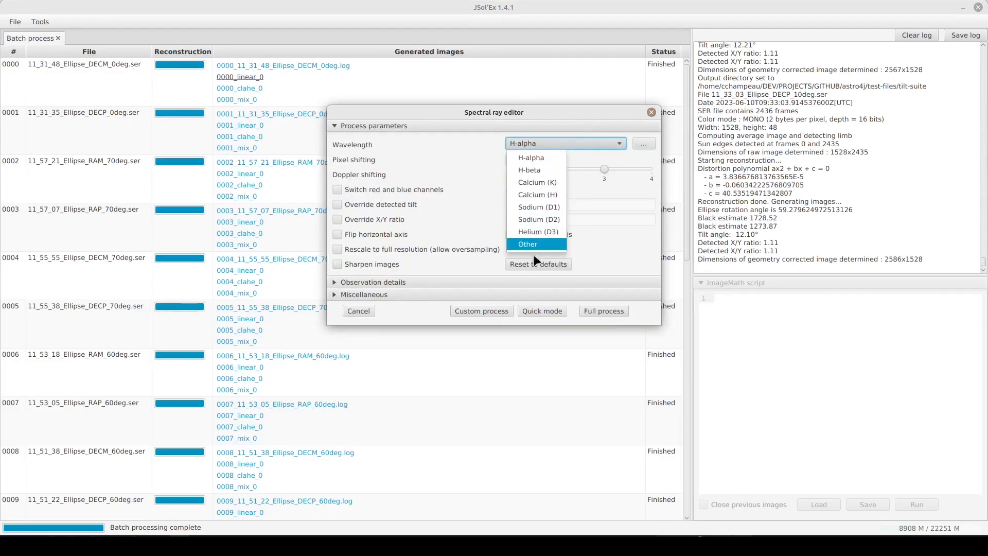
click(651, 110)
click(650, 110)
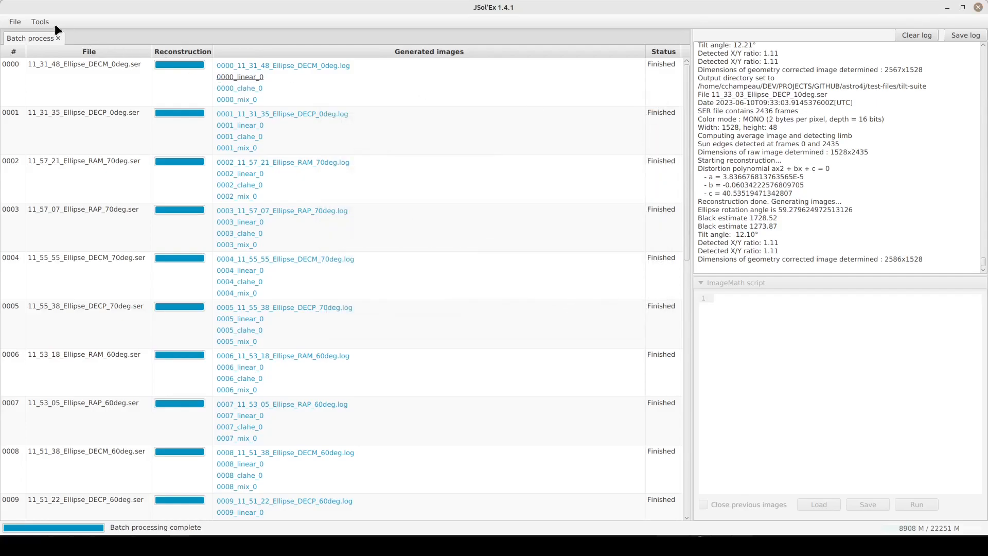
click(42, 22)
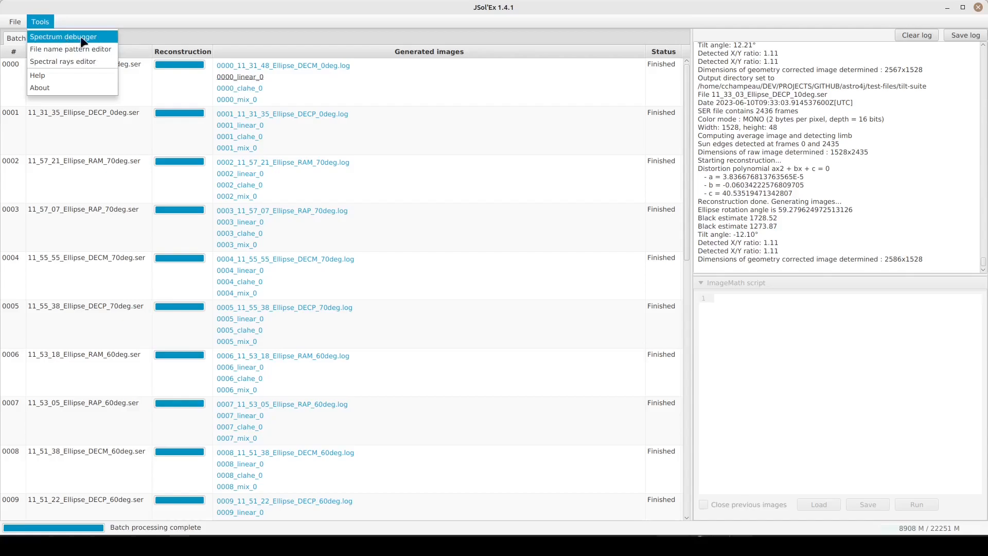
click(155, 24)
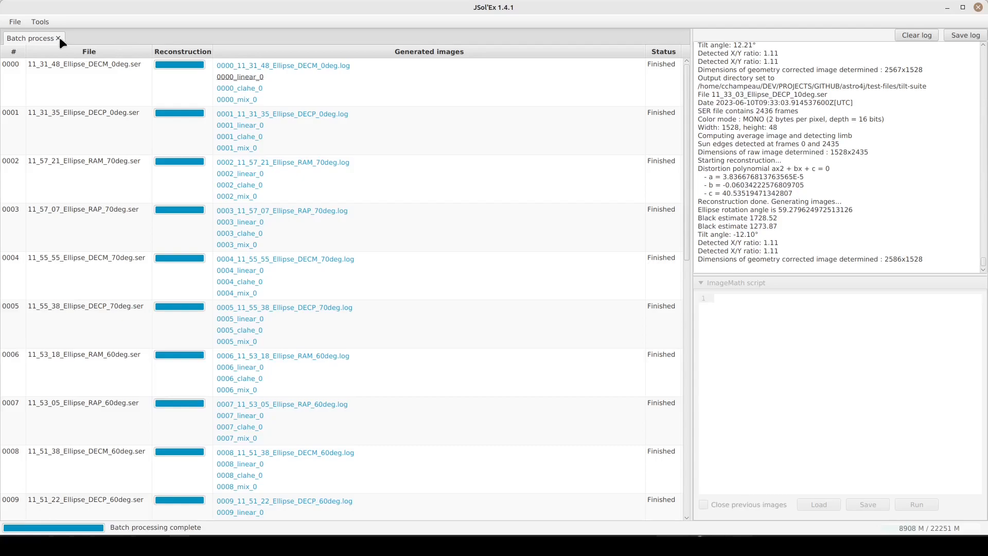
click(21, 22)
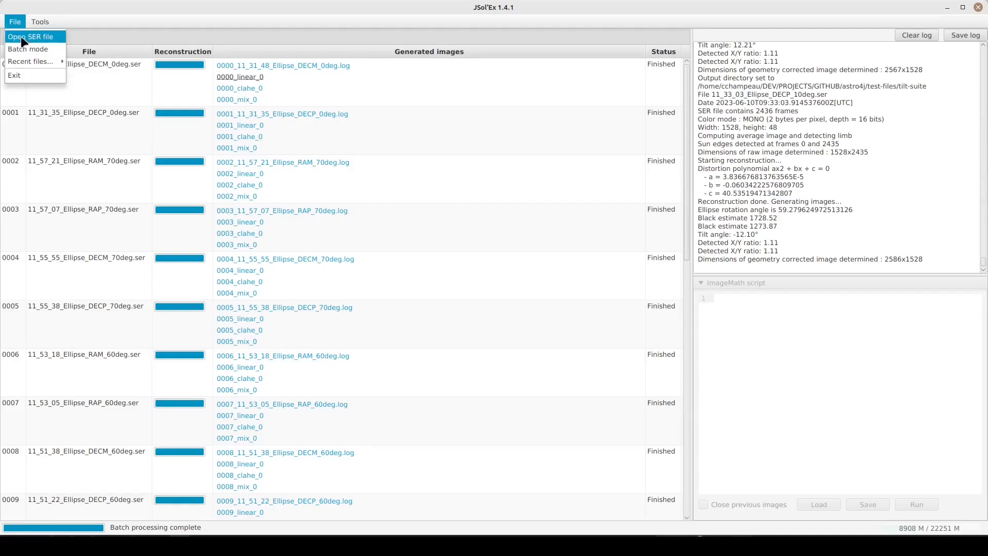
Open 09_50_33.ser from the helium folder in test-files with the spectrum debugger, and move the debugger window clear of the log
click(36, 22)
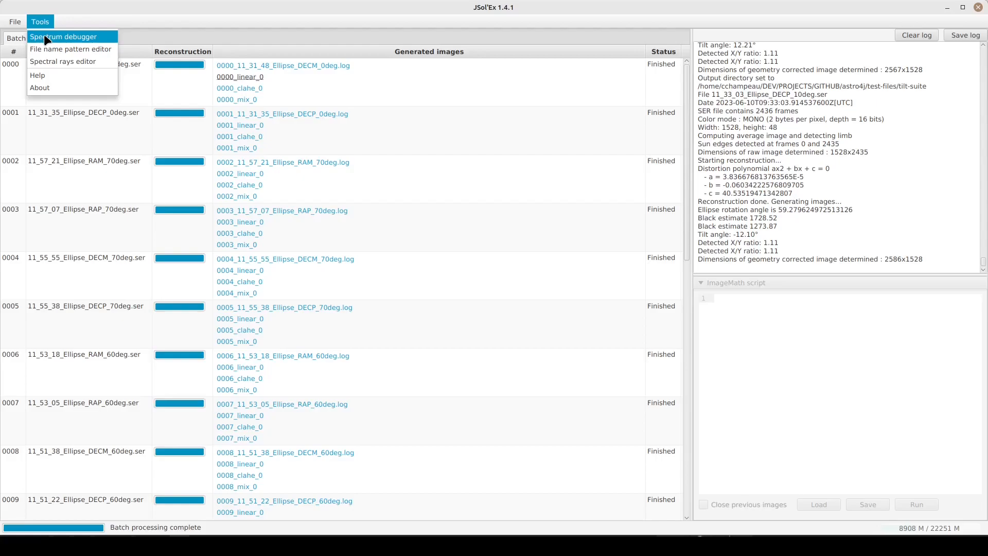
click(72, 36)
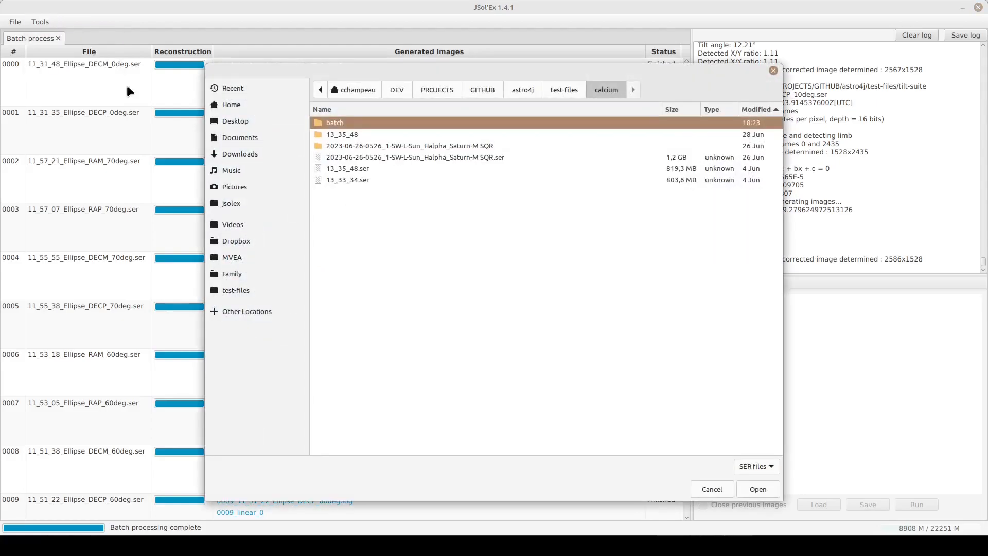
click(566, 87)
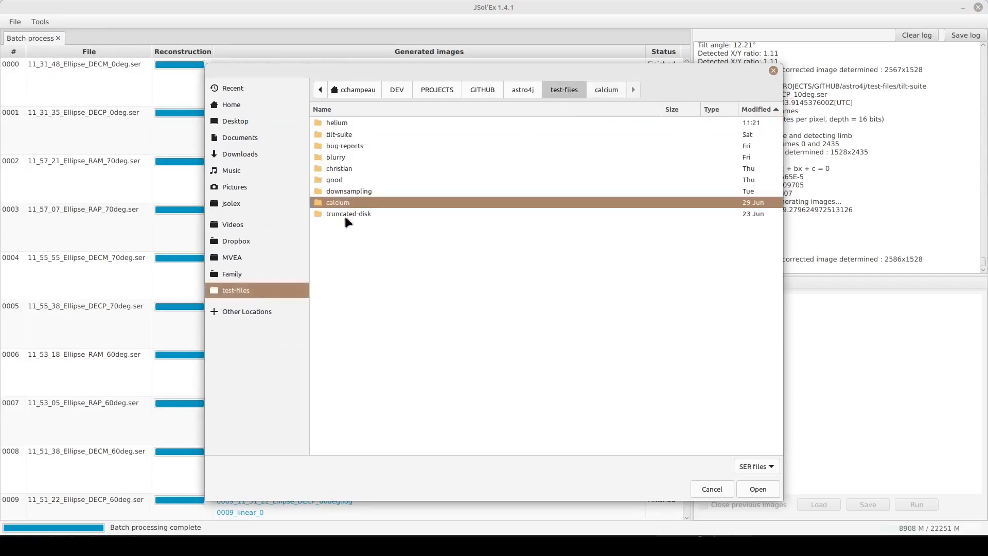
double_click(341, 123)
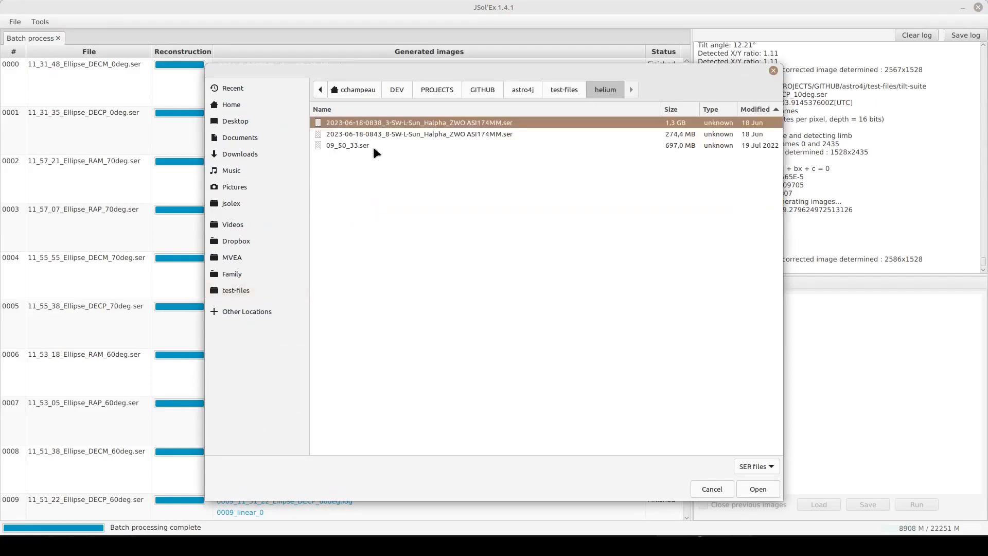
double_click(345, 146)
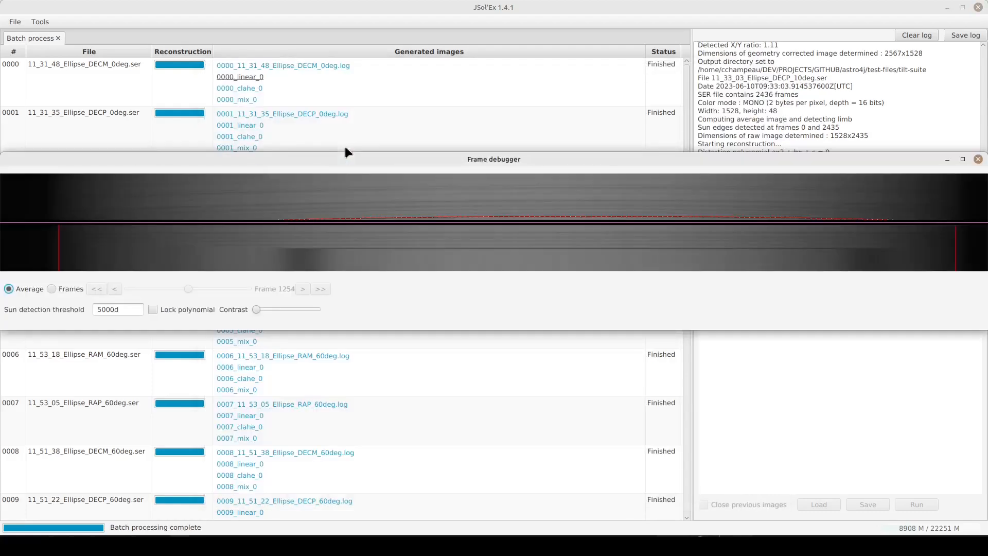
drag(379, 157, 383, 107)
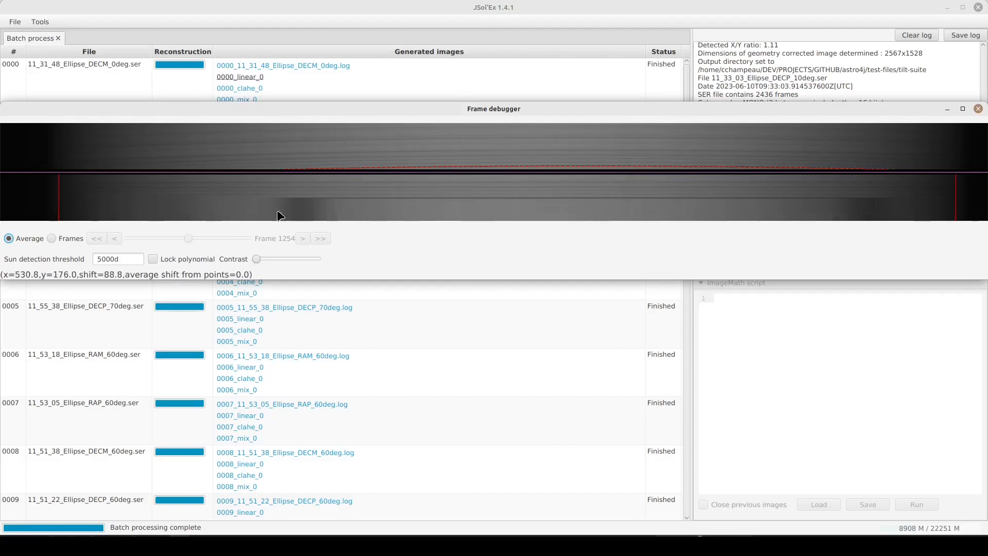
Show individual frames in the frame debugger, and view frame 2104 and frame 2124
click(52, 239)
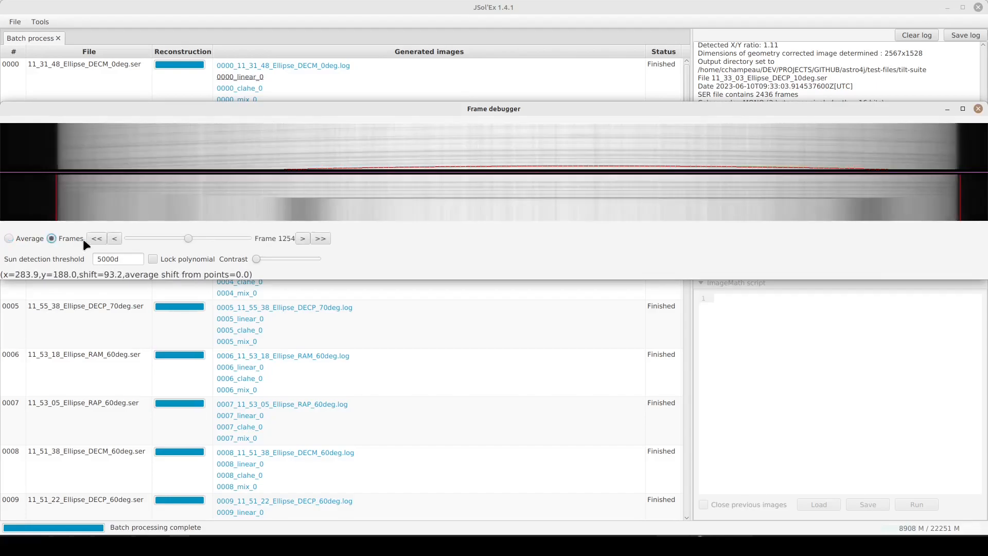
drag(189, 238, 231, 234)
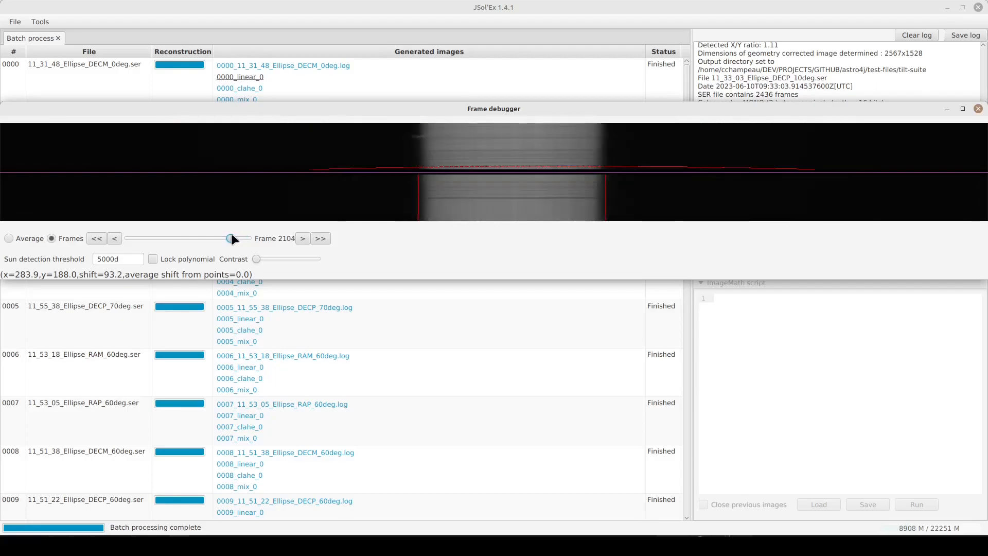
click(319, 239)
click(319, 239)
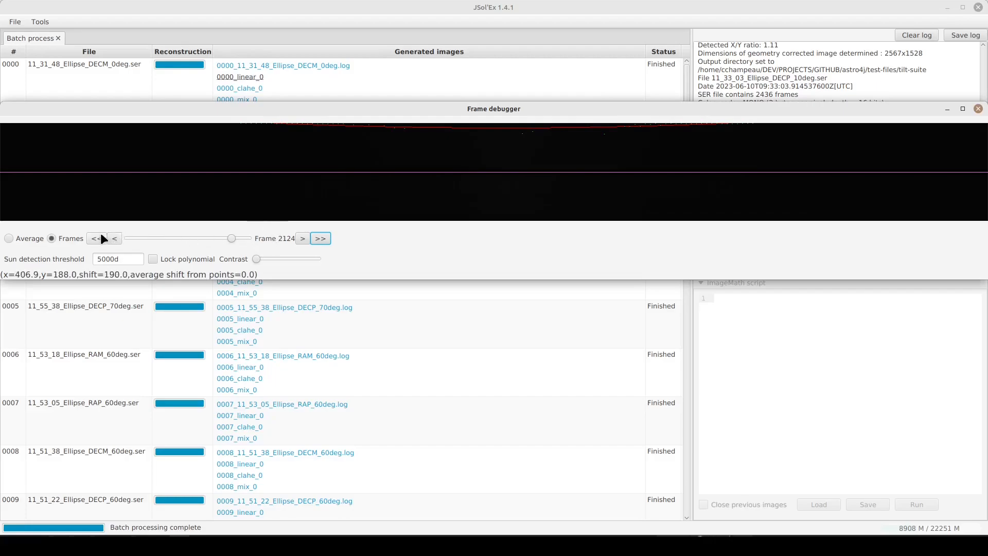
Return the frame debugger to the average image and lock the polynomial
click(26, 236)
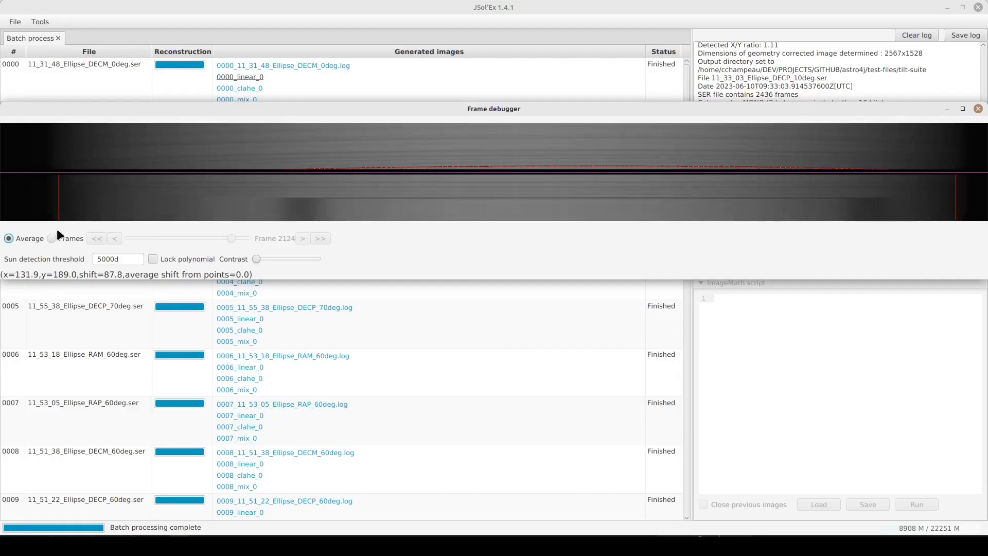
click(153, 258)
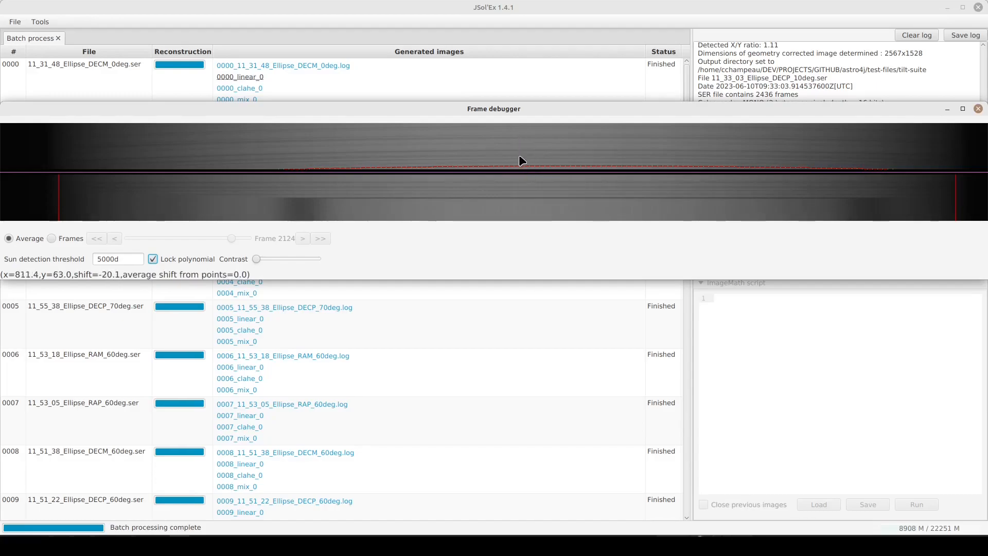
Show individual frames in the frame debugger, go to frame 673, and raise the contrast to about the middle of its range
click(52, 239)
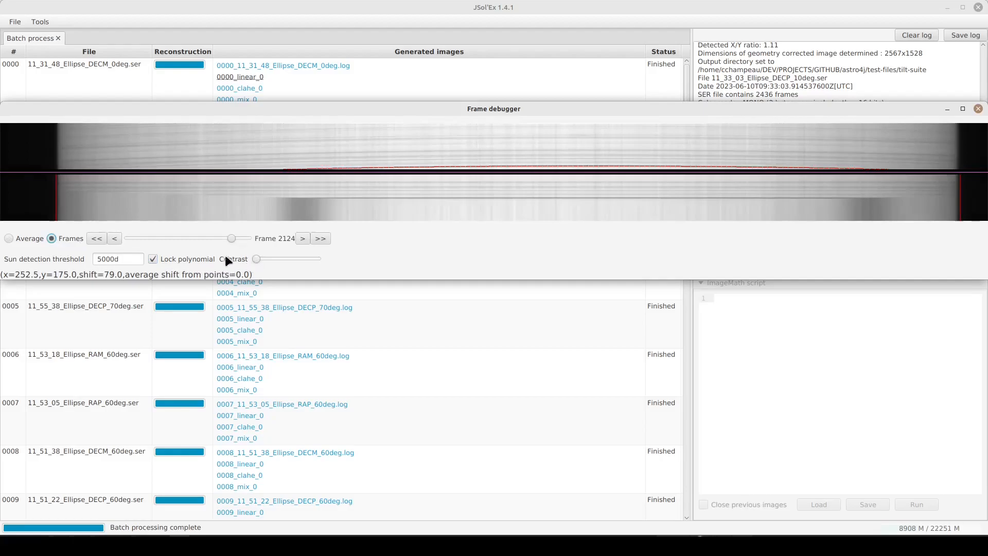
drag(228, 236, 159, 239)
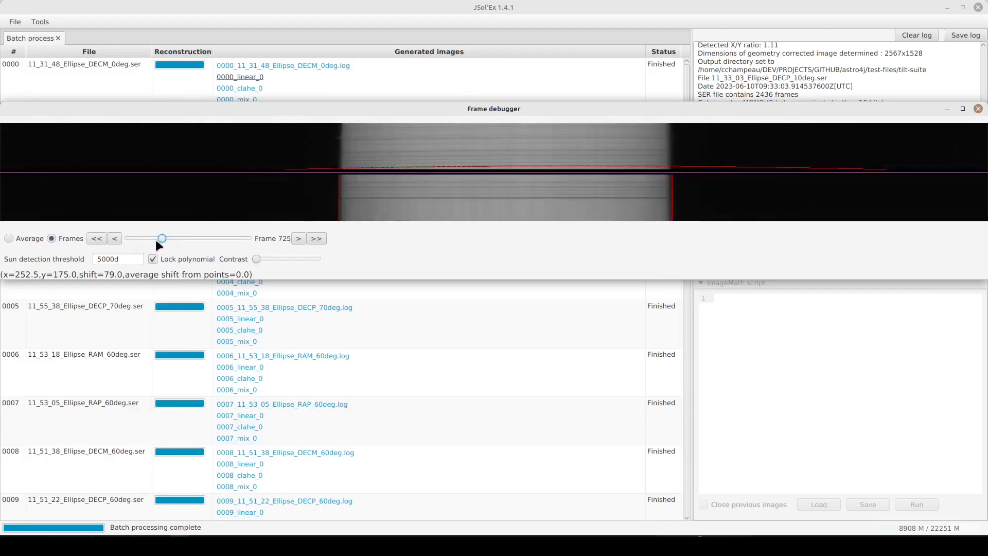
drag(161, 240, 158, 240)
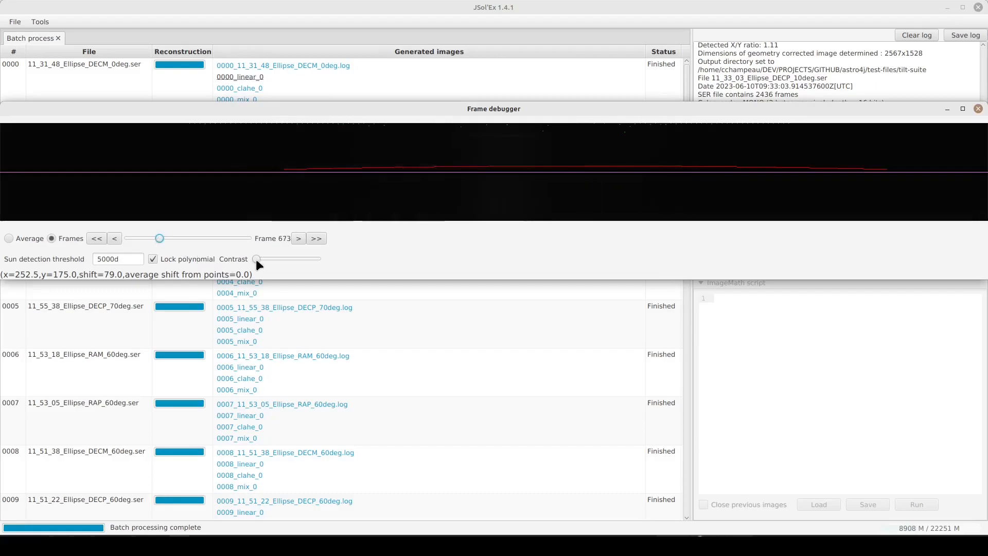
drag(257, 258, 286, 264)
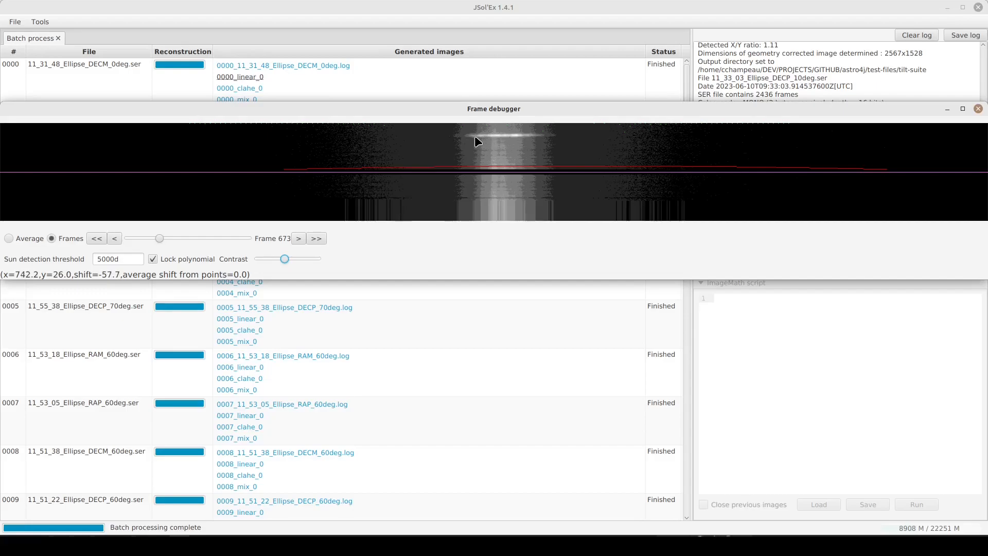
Mark measuring points along the whole bright emission line in frame 673 to measure its average distance to the spectral line
click(468, 134)
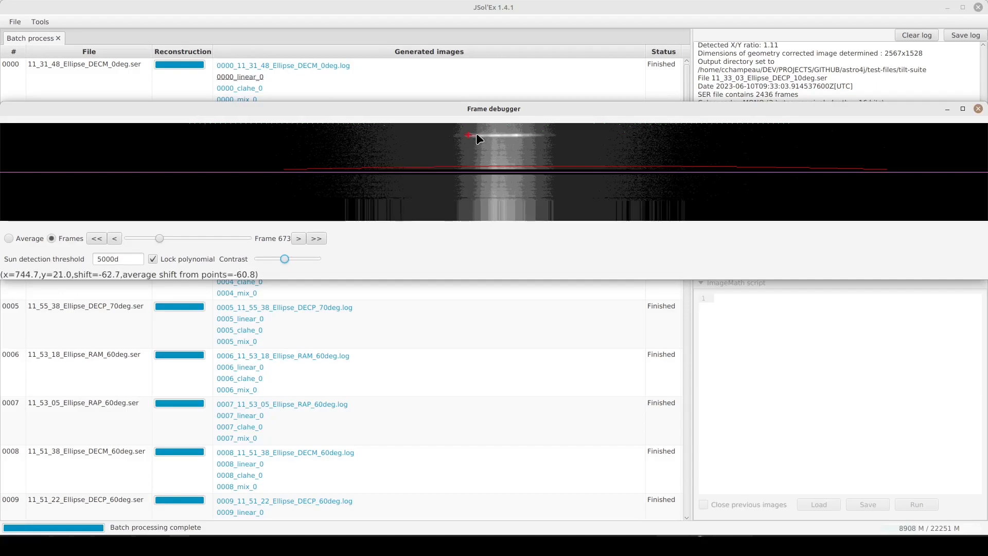
click(477, 135)
click(486, 135)
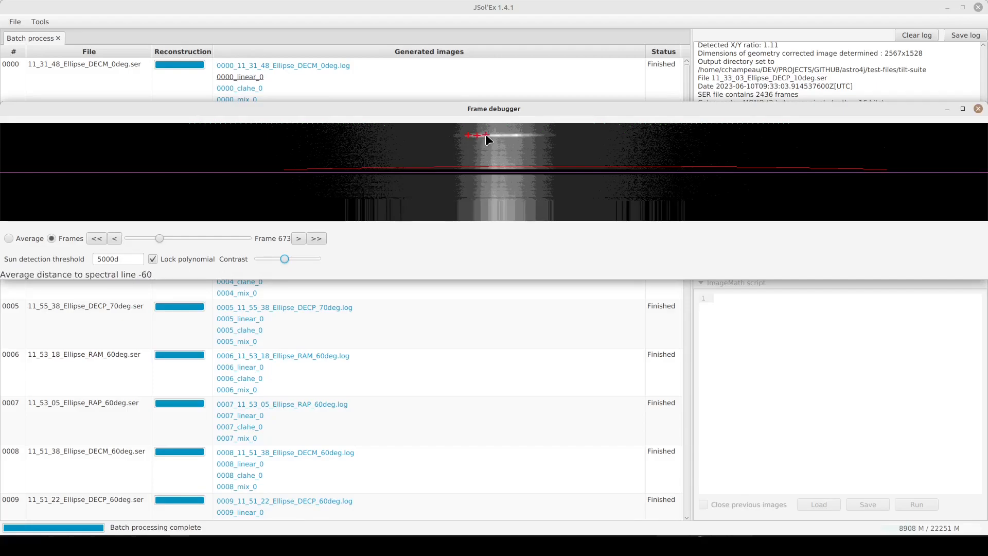
click(493, 134)
click(503, 134)
click(521, 135)
click(530, 135)
click(539, 135)
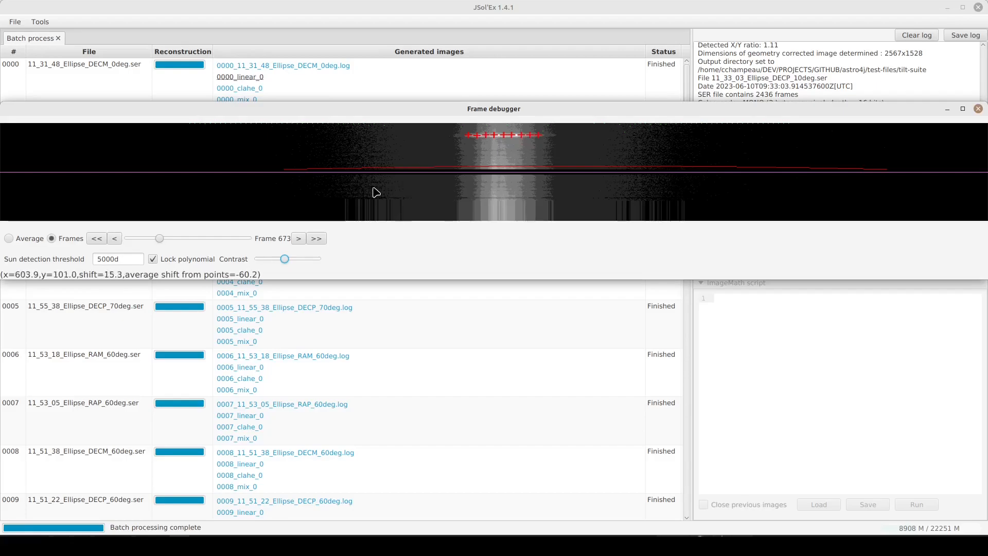
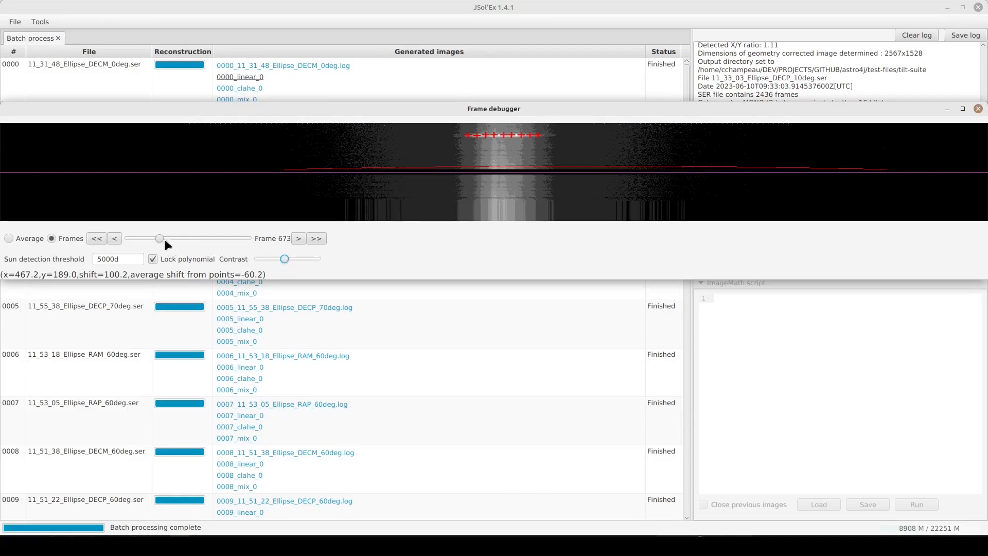
View frame 973 with the contrast reset to its minimum, and close the frame debugger
drag(160, 238, 177, 238)
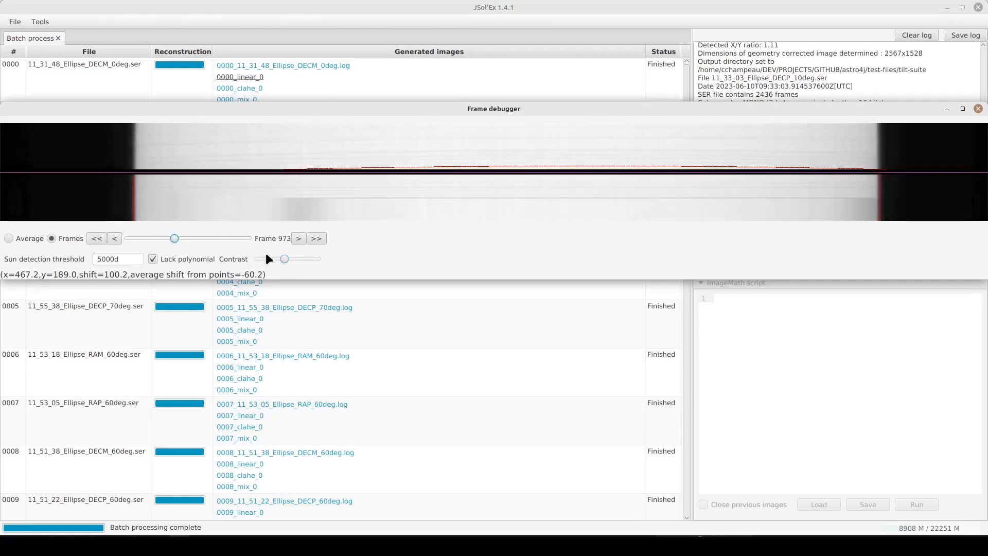
drag(285, 258, 257, 258)
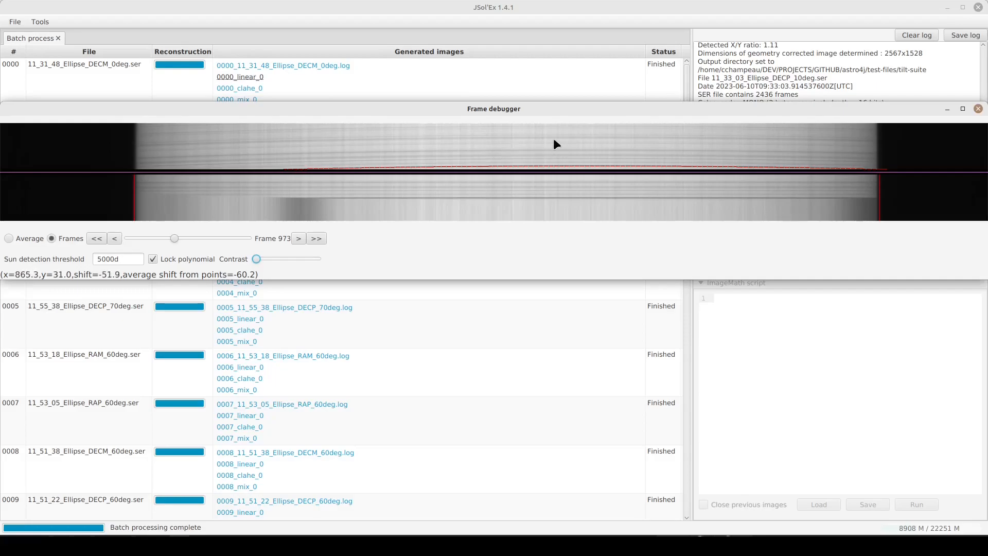
click(978, 109)
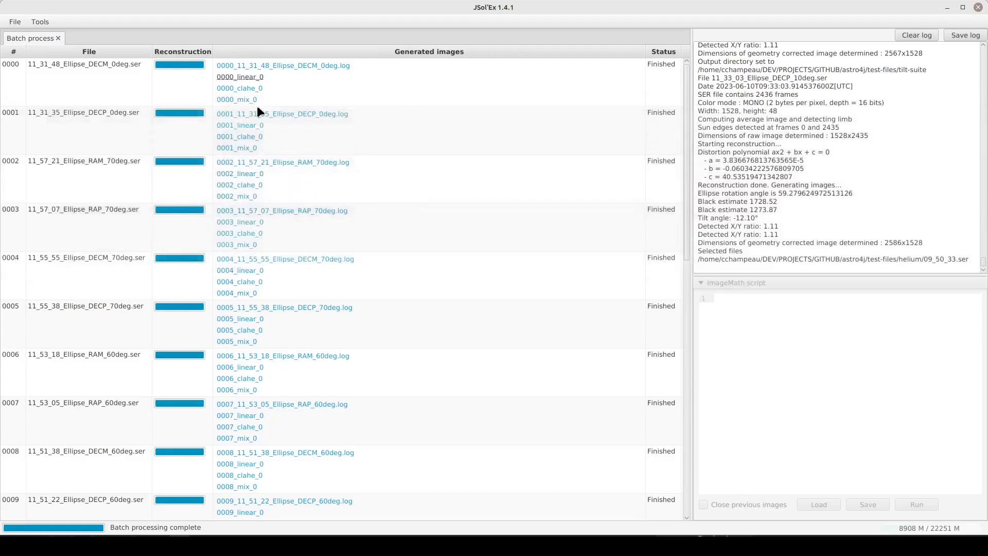
Open the SER file 09_50_33.ser from the helium folder in test-files for processing
click(18, 23)
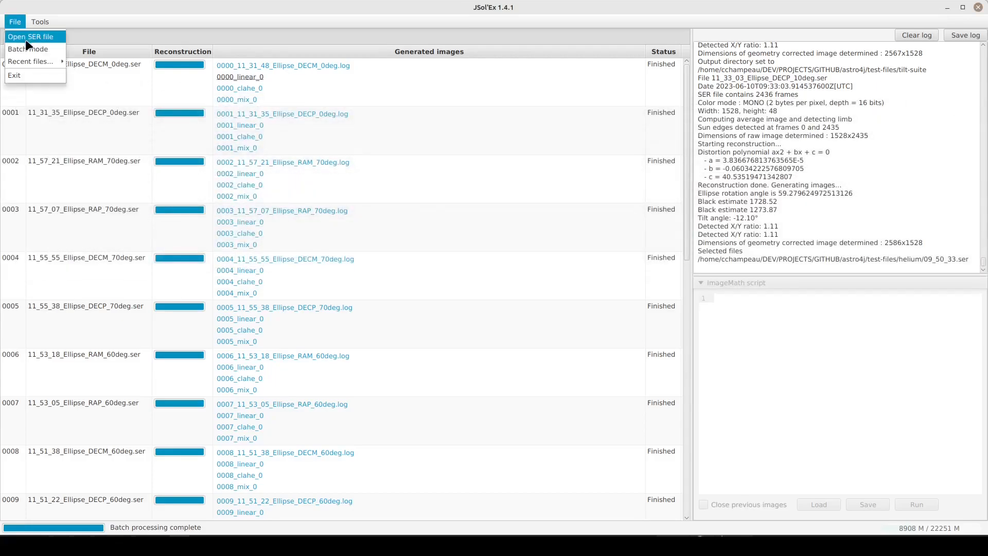
click(26, 39)
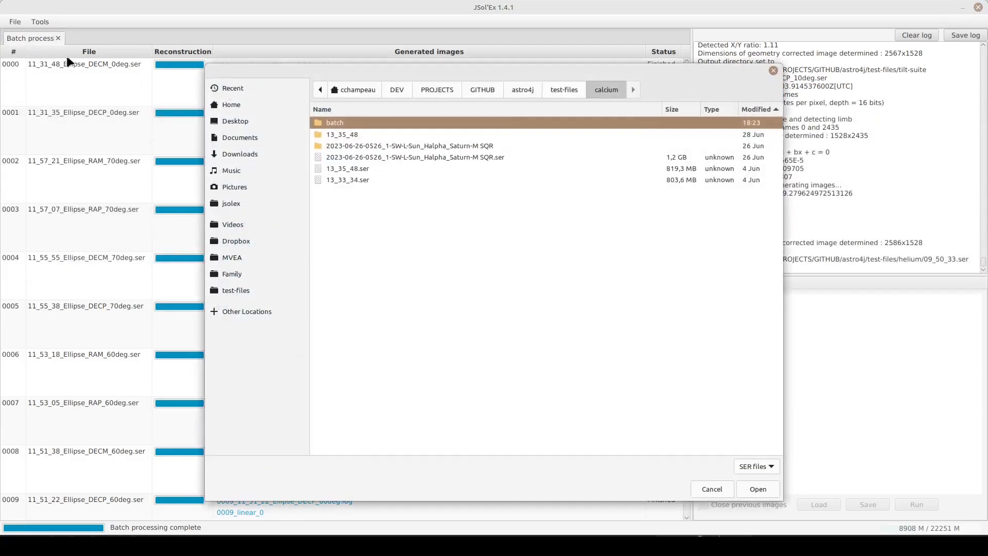
click(557, 92)
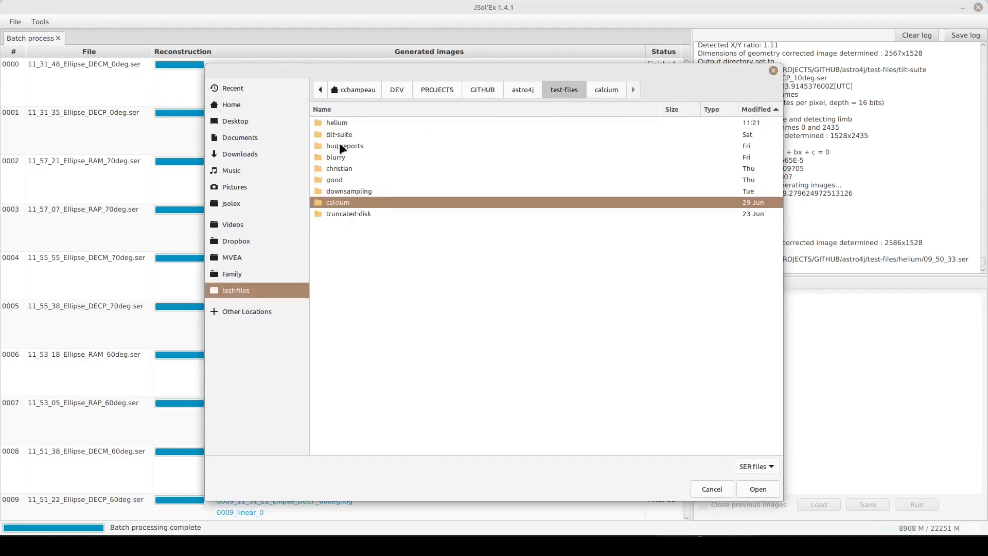
double_click(347, 122)
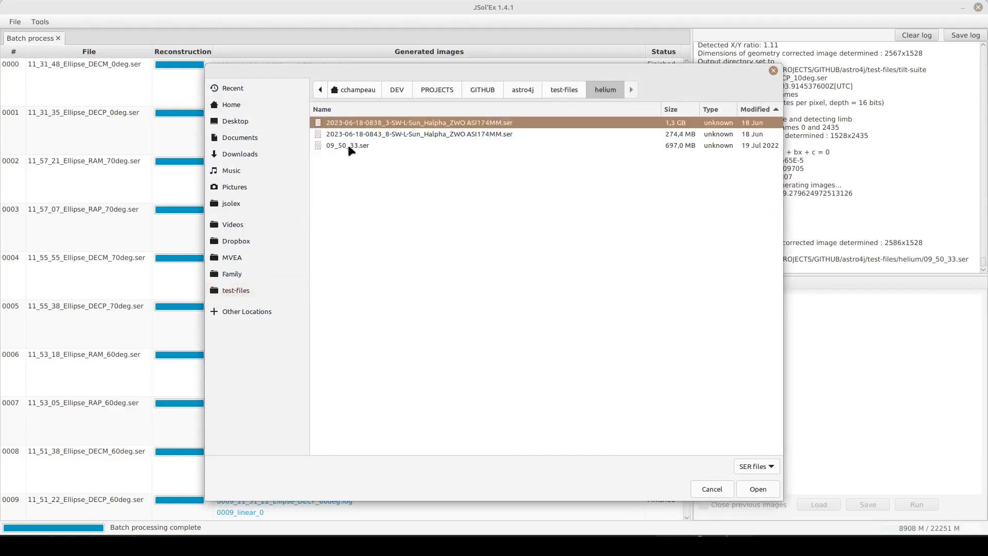
double_click(348, 145)
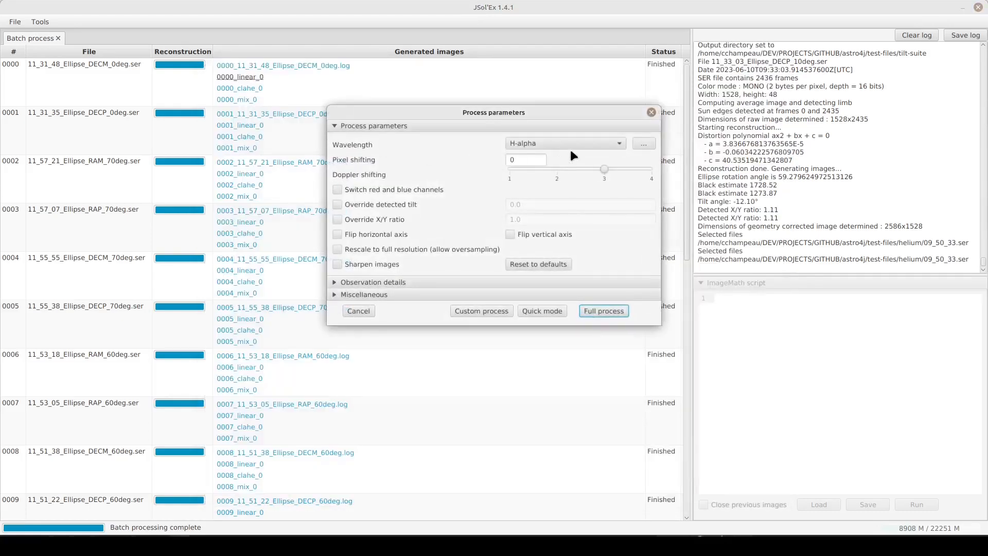
Set the wavelength in the process parameters to Helium (D3)
click(536, 140)
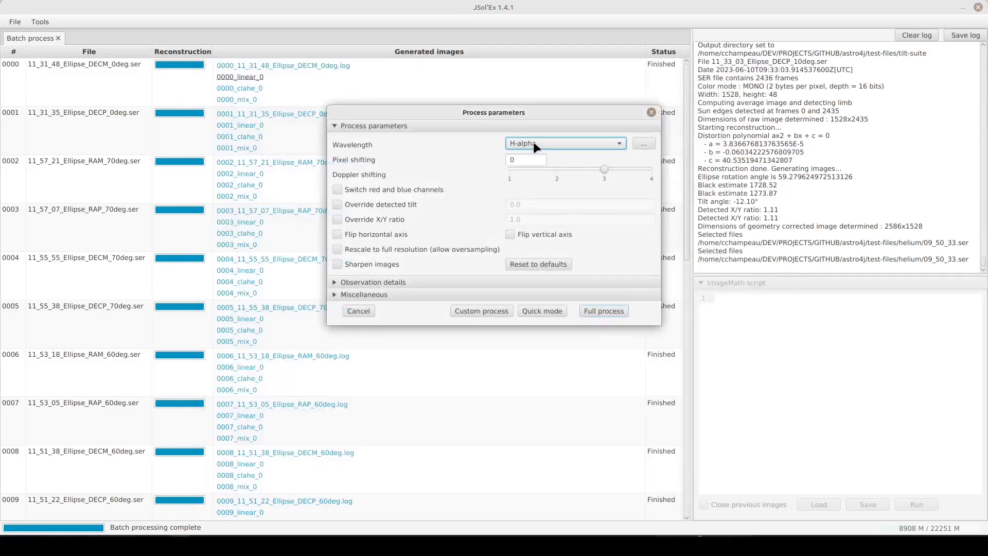
click(603, 141)
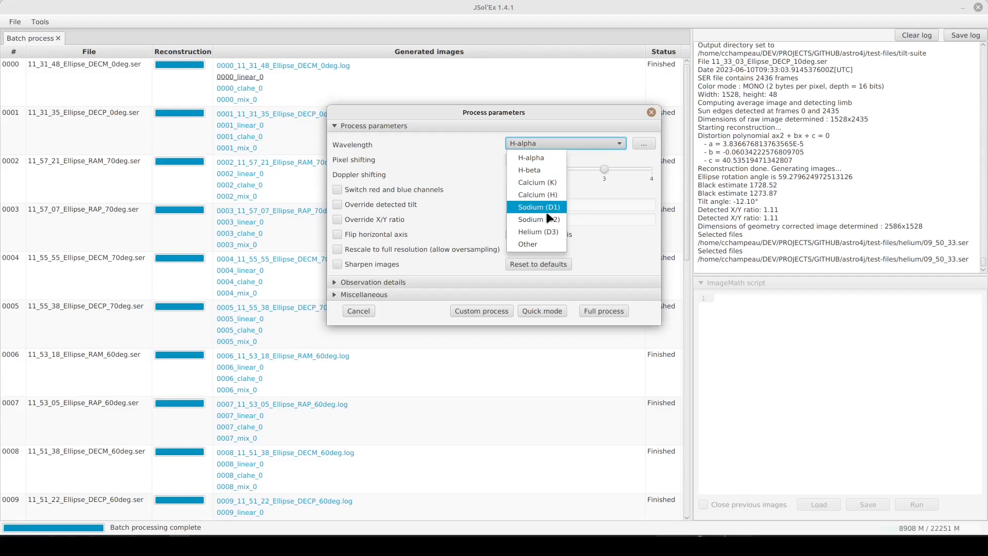
click(538, 232)
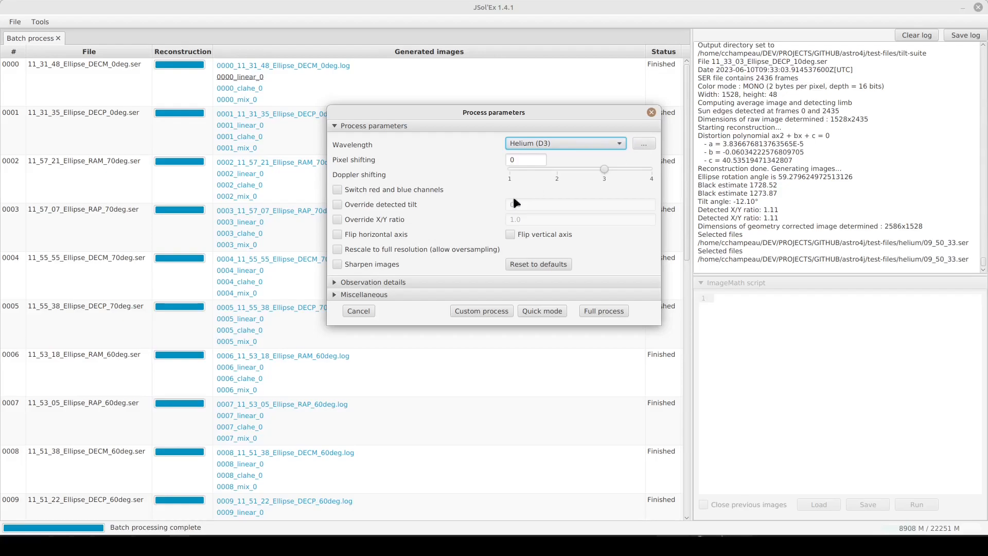
Start a custom process with all images to generate unselected, switch the mode to ImageMath, and open the ImageMath script editor
click(464, 311)
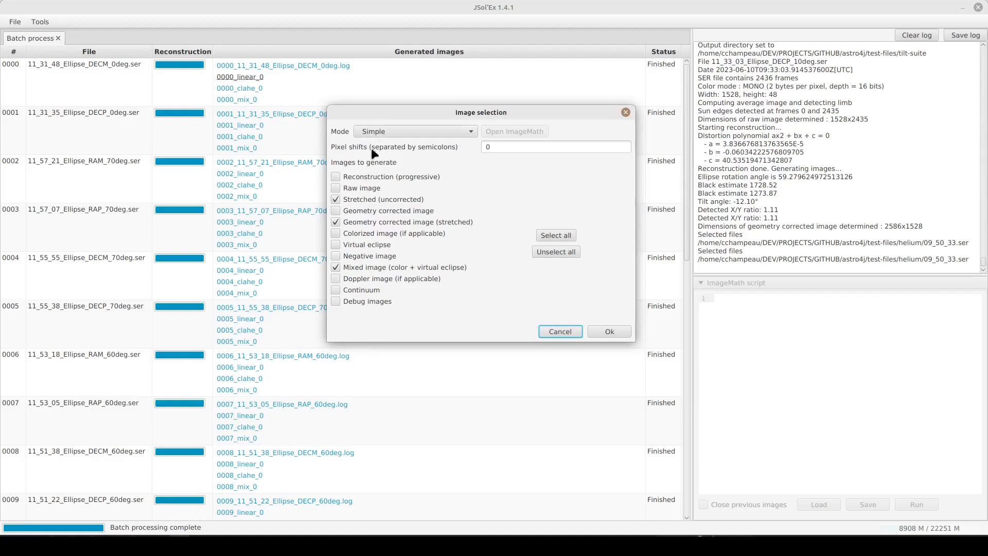
click(563, 249)
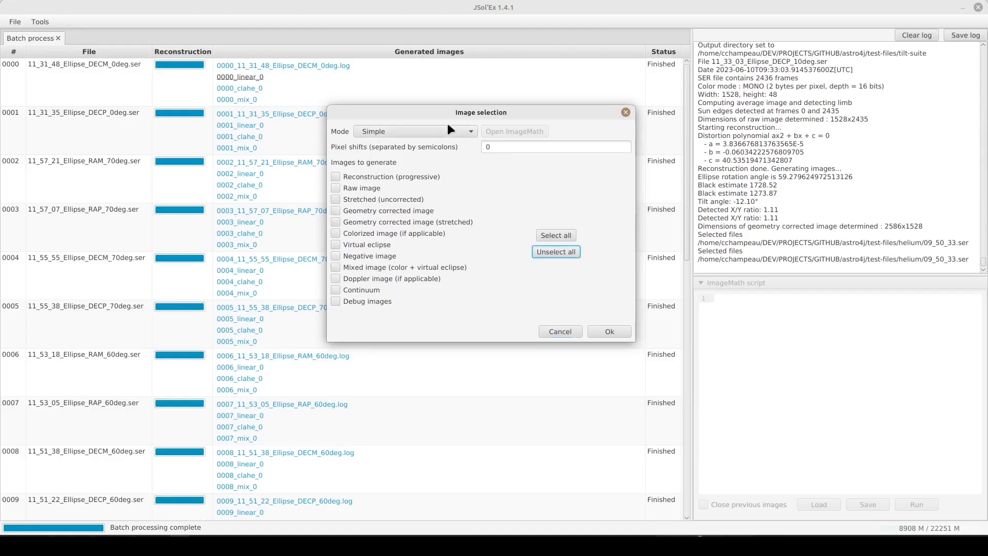
click(411, 132)
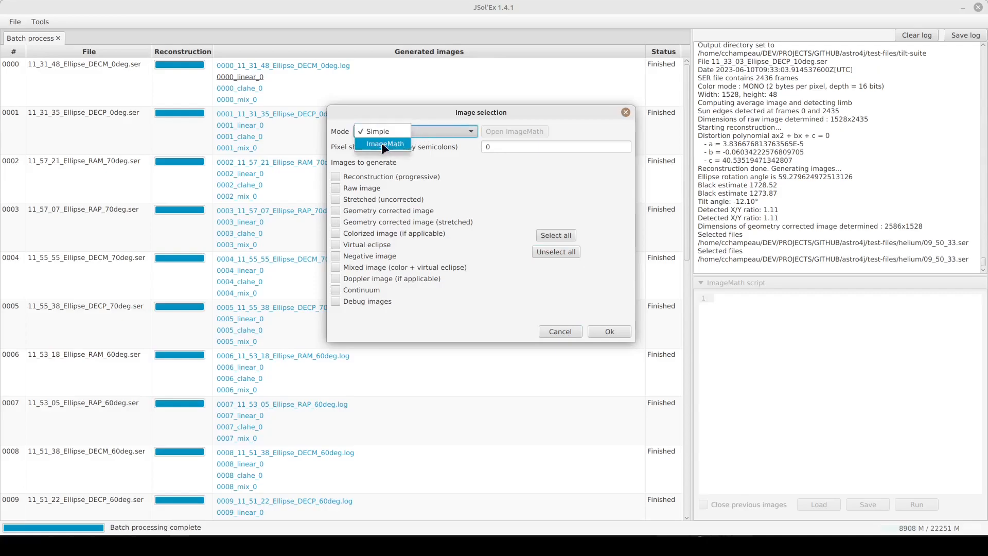
click(383, 144)
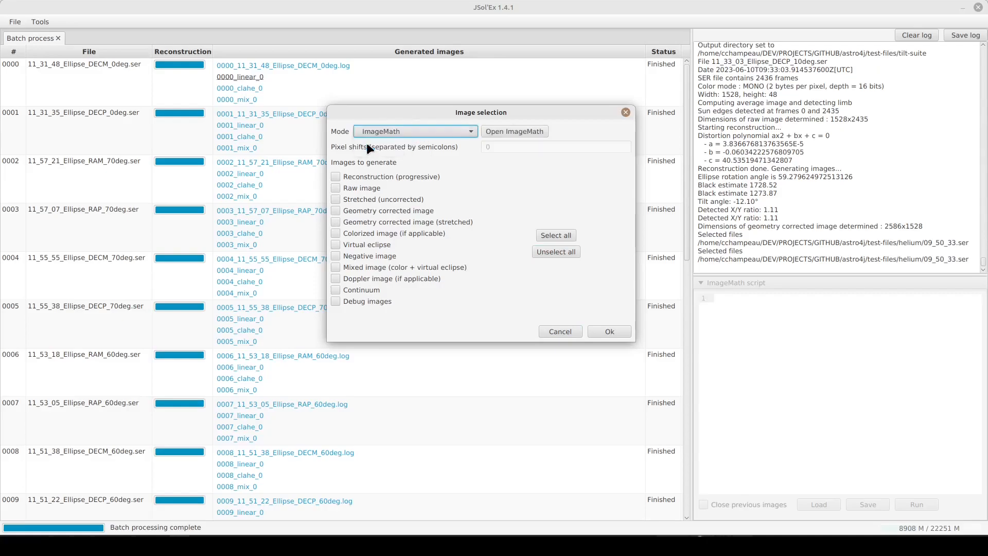
click(511, 131)
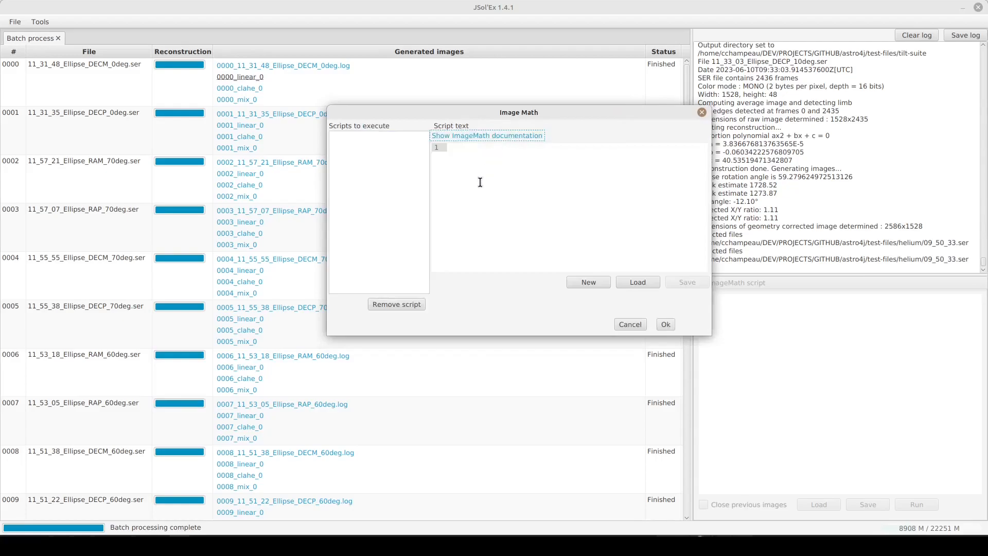
Open the ImageMath documentation in Firefox, read through its introduction, and return to the script editor in JSol'Ex
click(515, 200)
click(491, 135)
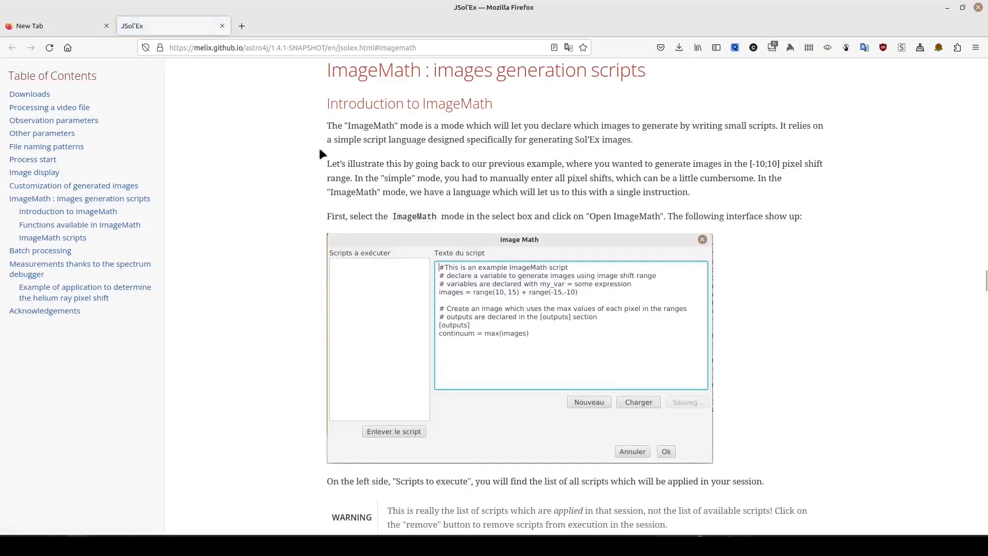
scroll(319, 146, down, 6)
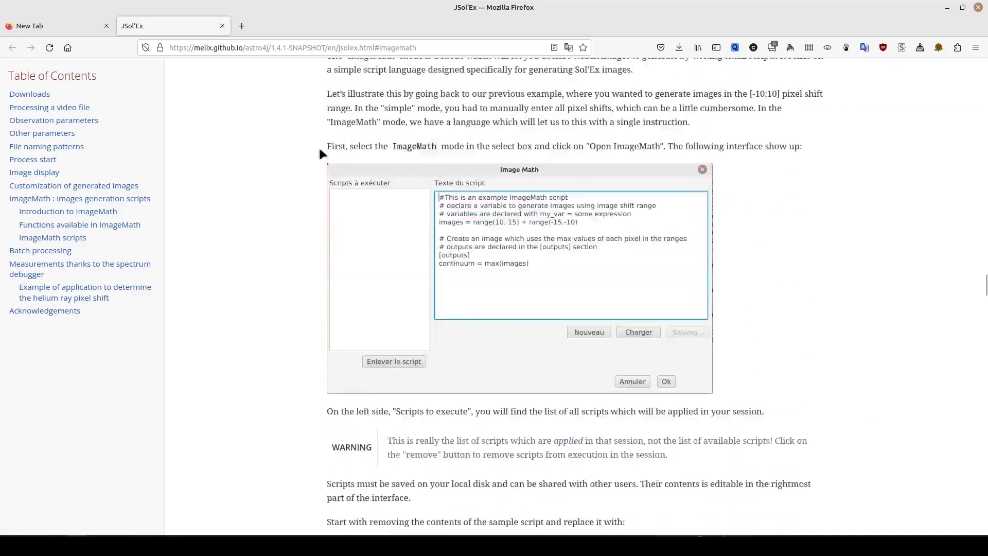
scroll(319, 150, down, 2)
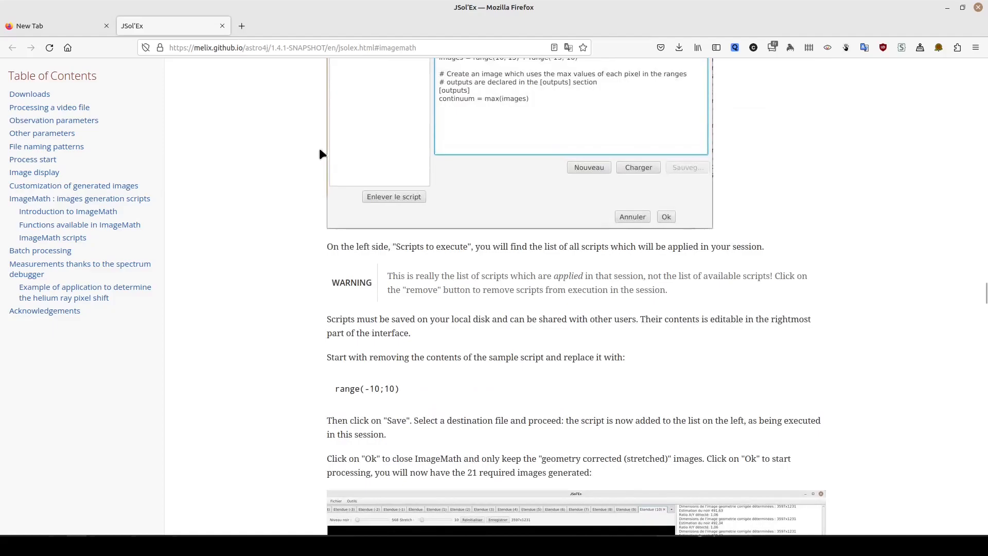
scroll(319, 148, up, 3)
key(alt+Tab)
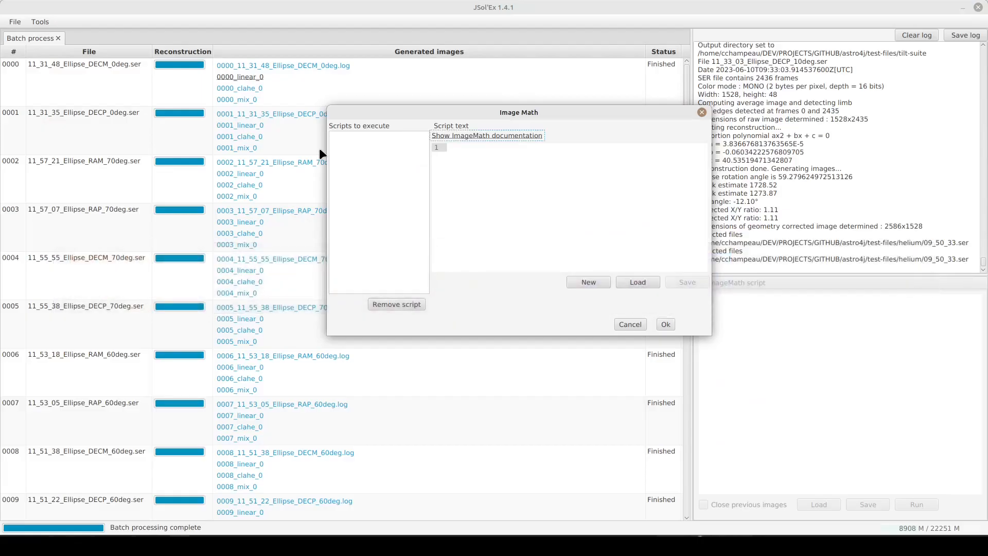
Write the ImageMath script img(-60)-img(-35)
click(509, 176)
text(img()
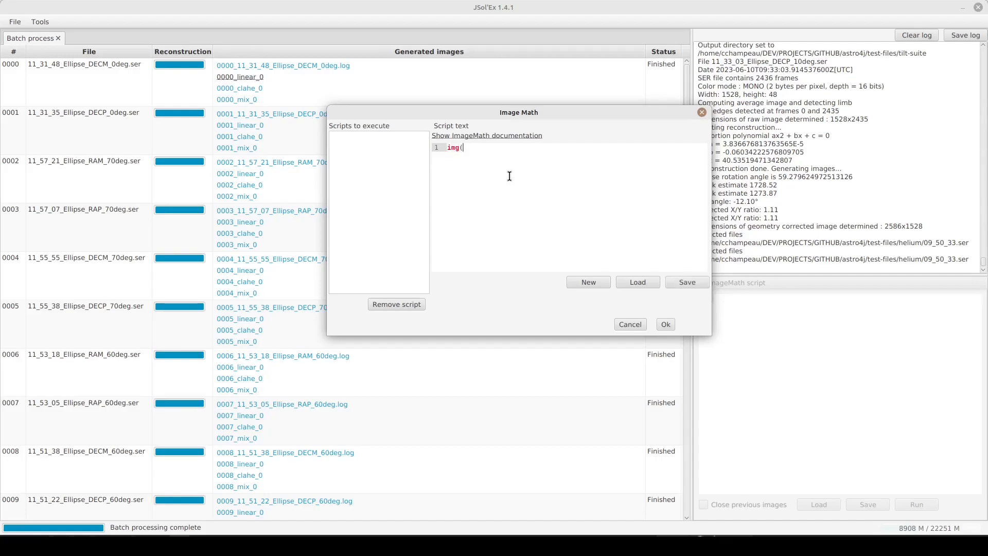
text(-60))
drag(479, 148, 426, 142)
click(533, 157)
text(-)
text(img(-35))
Save the script as demo-helium.math in the test-files folder, replacing the existing file and proceeding past the unsaved changes warning
click(677, 282)
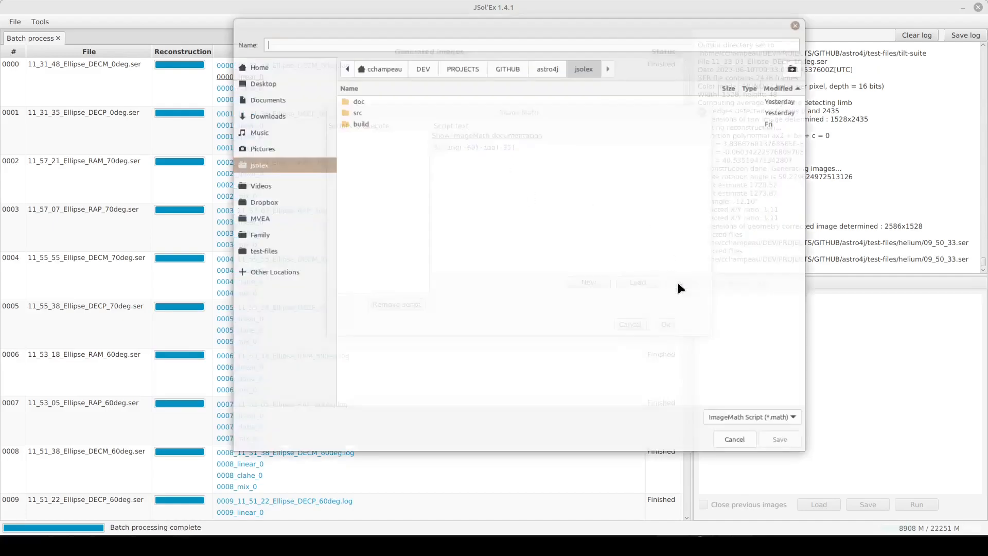
click(549, 65)
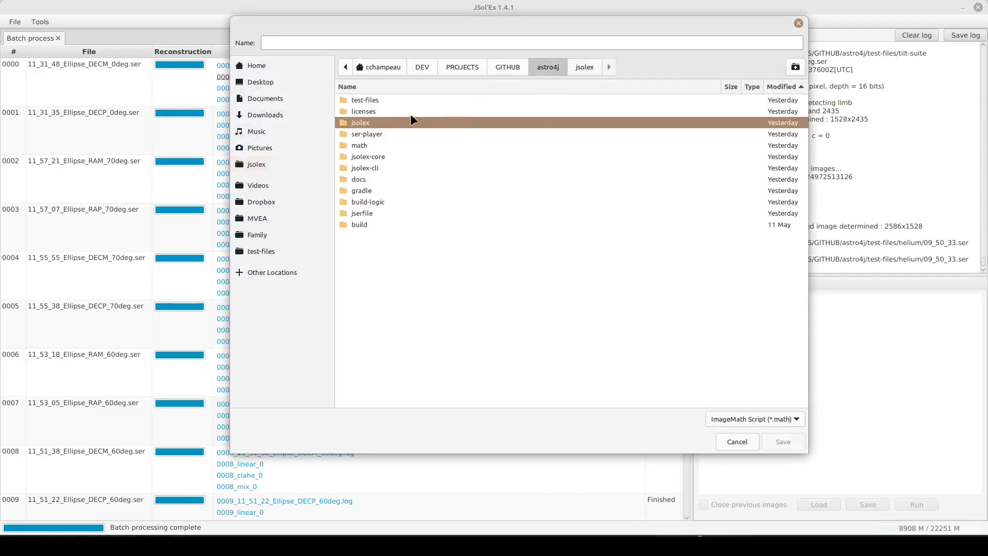
double_click(363, 100)
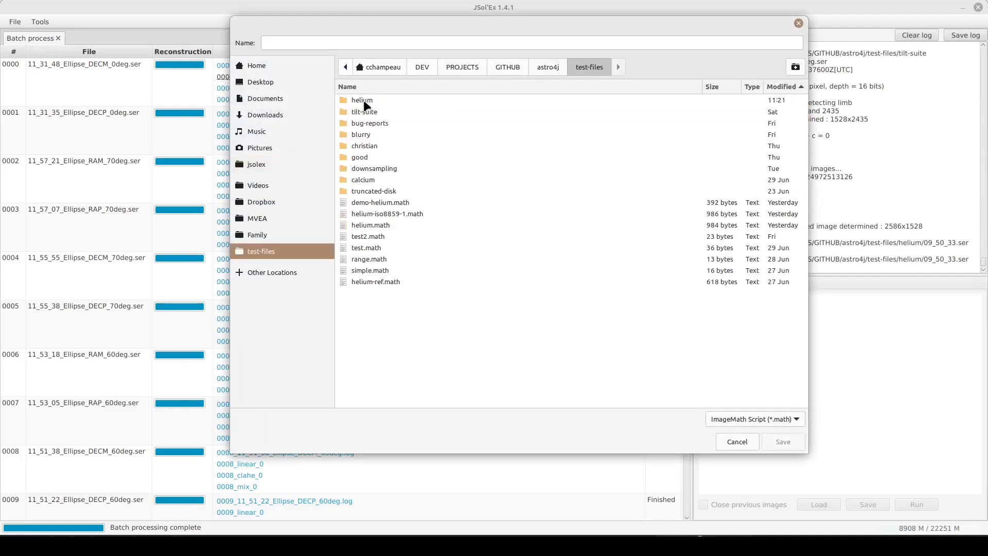
double_click(371, 202)
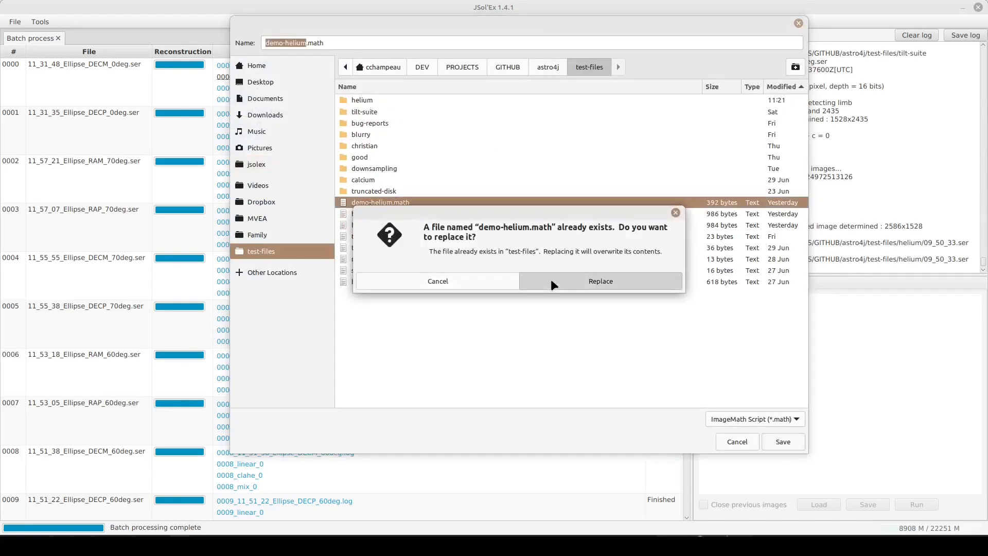
click(550, 279)
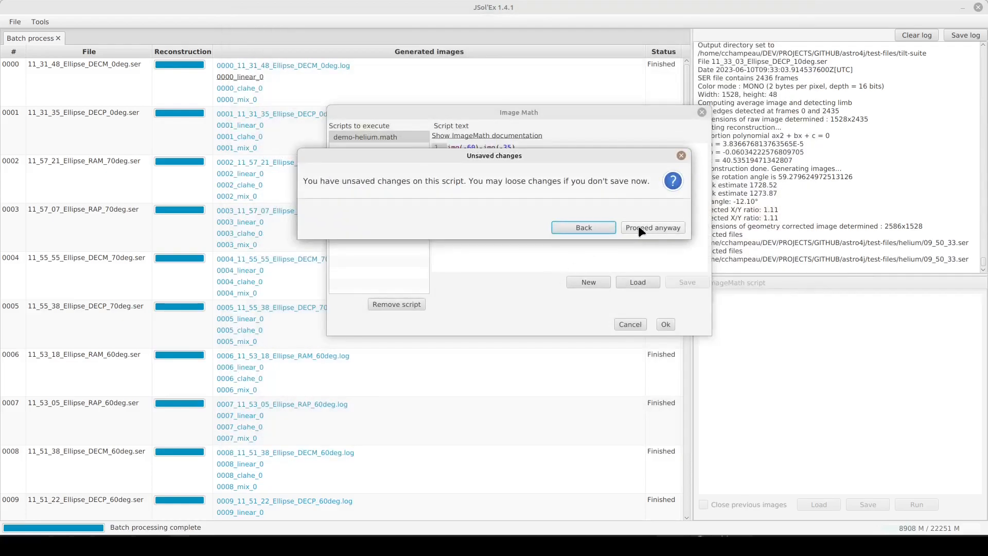
click(634, 226)
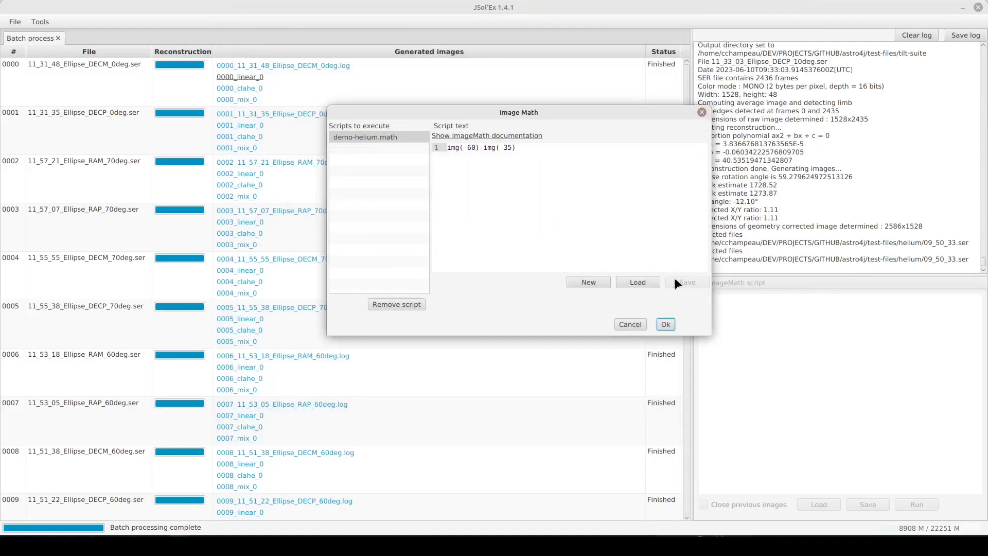
Accept the script and the image selection to process the file, and dismiss the completion message
click(534, 222)
click(666, 324)
click(607, 332)
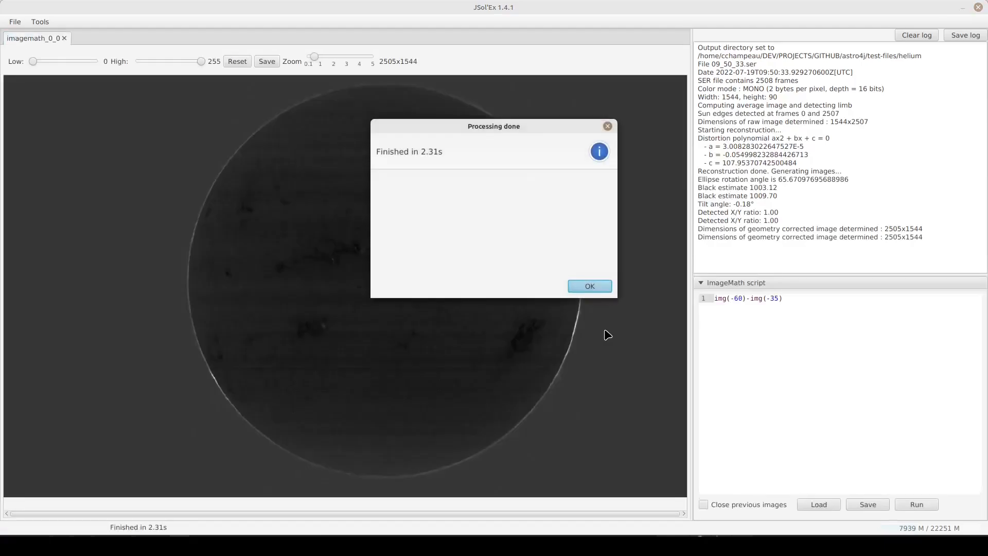
click(590, 286)
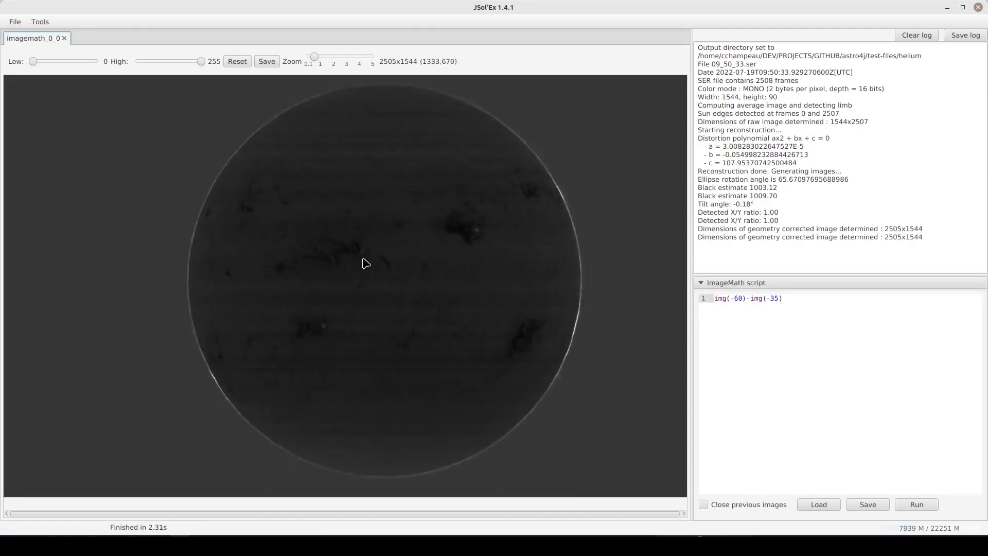
Lower the high threshold of the img(-60)-img(-35) result image to 34
scroll(366, 264, up, 3)
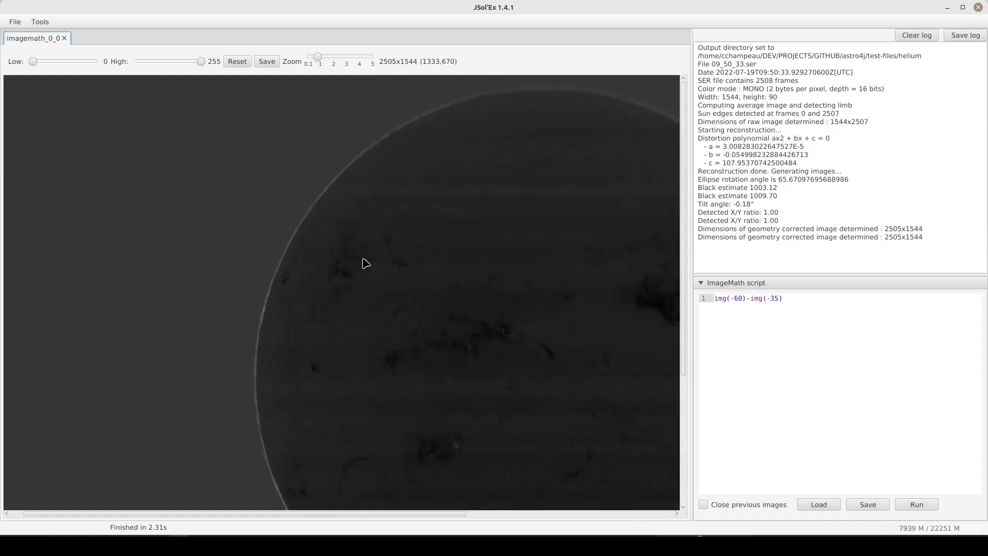
scroll(363, 259, right, 5)
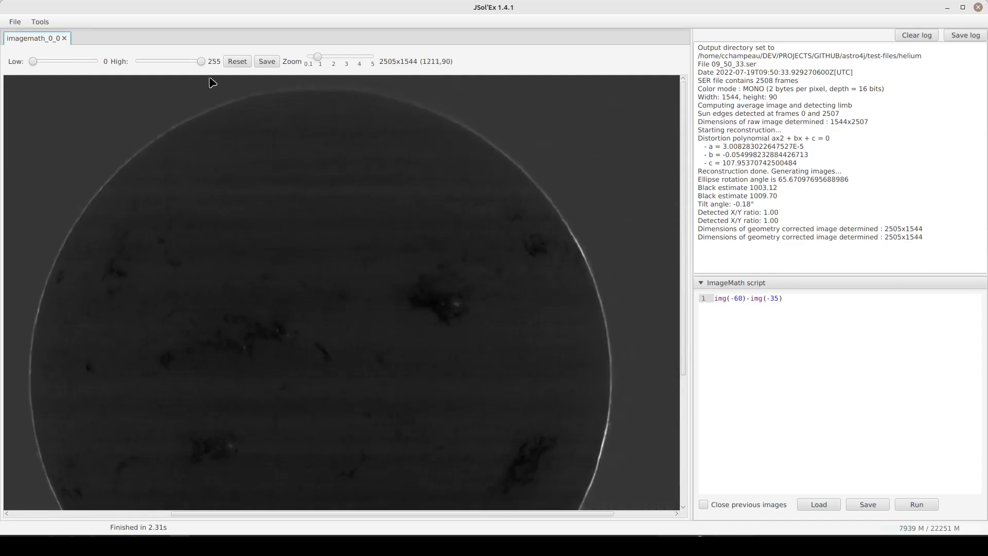
drag(199, 61, 175, 60)
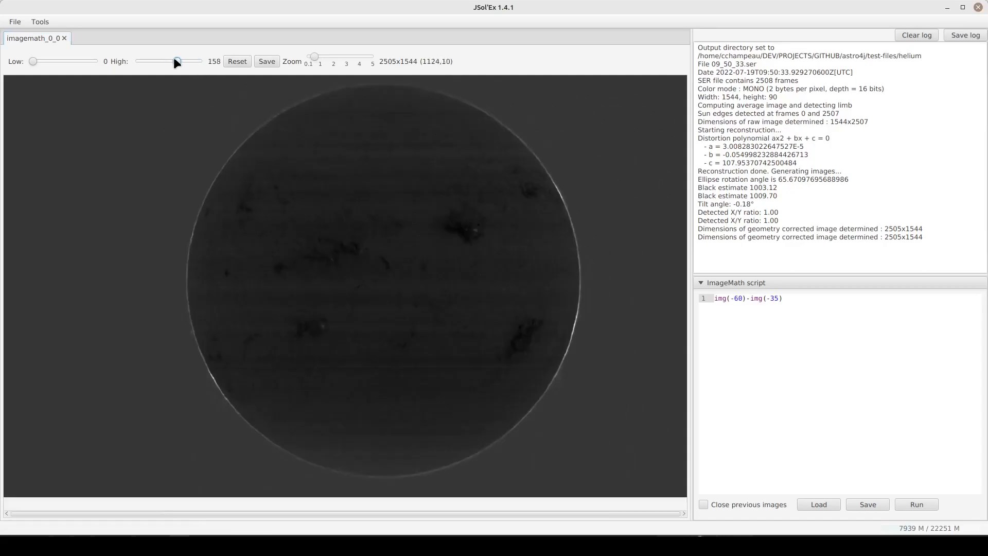
drag(156, 59, 143, 61)
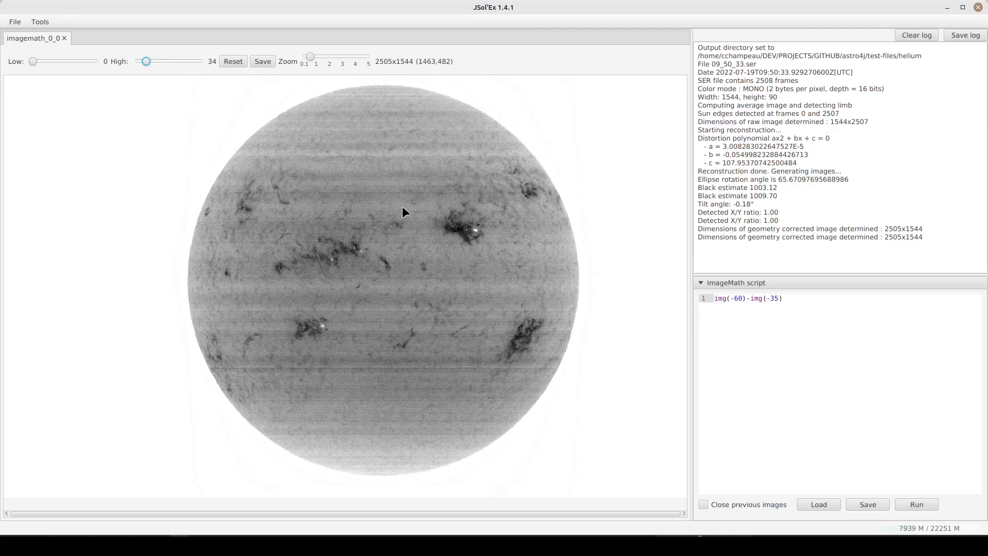
Change the subtracted pixel shift in the script to -40, making it img(-60)-img(-40), and run it
click(810, 363)
key(shift+Right)
key(shift+Right)
key(shift+Right)
key(shift+Right)
key(shift+Right)
key(shift+Right)
key(shift+Right)
key(shift+Right)
key(shift+Left)
key(shift+Left)
key(shift+Left)
key(shift+Left)
key(shift+Left)
key(shift+Left)
key(shift+Left)
key(shift+Left)
key(BackSpace)
key(BackSpace)
text(47)
key(BackSpace)
text(0)
click(917, 504)
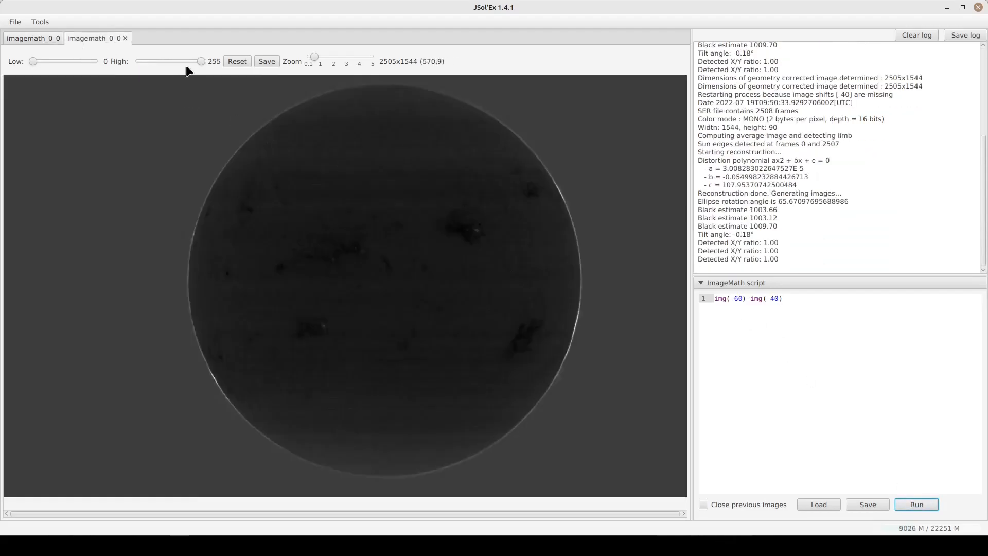
Lower the high threshold of the img(-60)-img(-40) result image to 34, matching the first image
drag(199, 59, 149, 60)
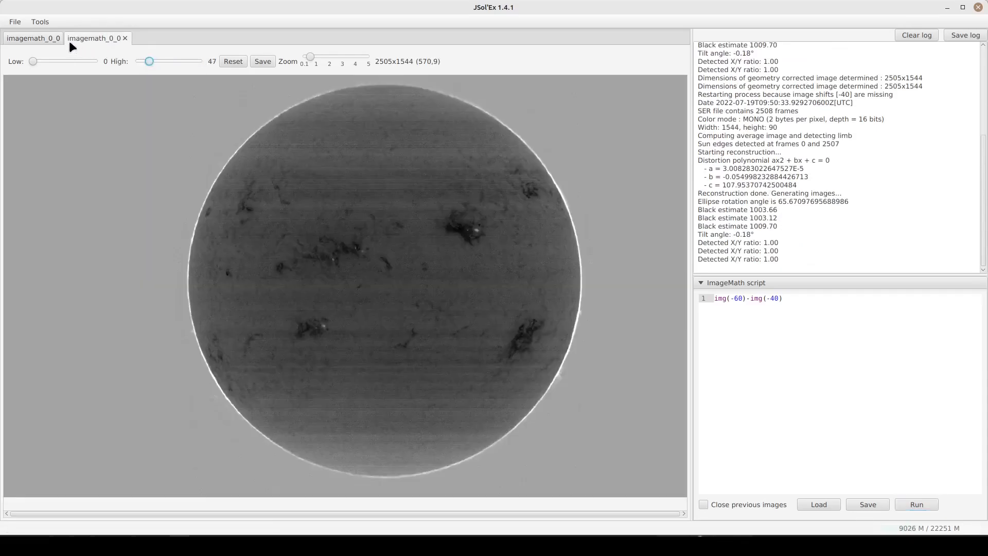
click(48, 39)
click(79, 41)
drag(143, 63, 143, 63)
key(Right)
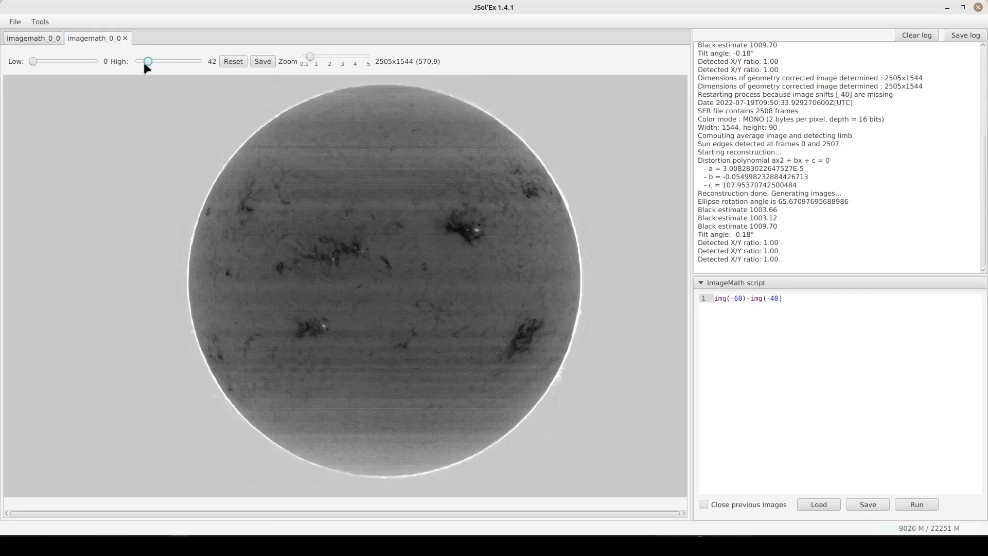
key(Left)
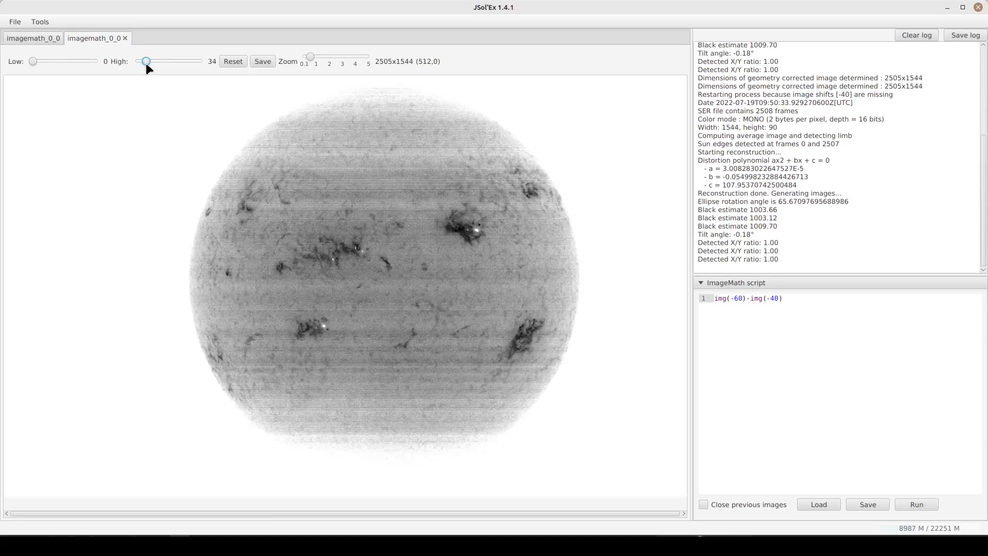
click(146, 63)
Compare the -35 and -40 result images by alternating between them
click(37, 47)
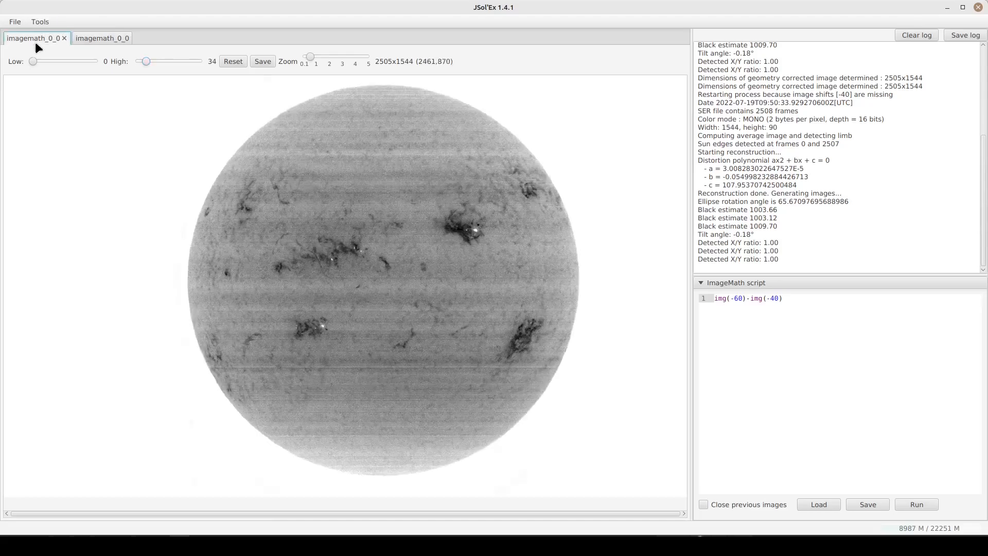
click(102, 45)
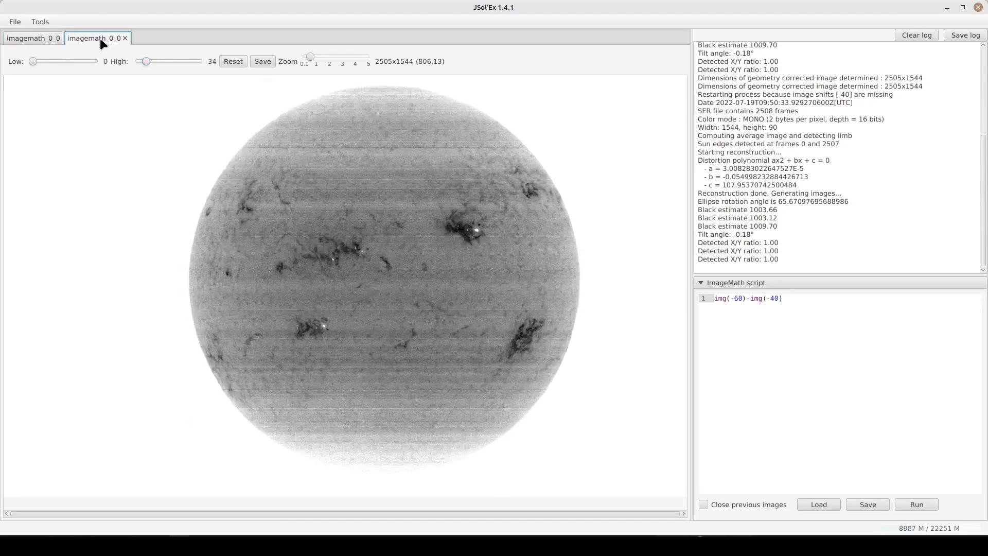
click(40, 45)
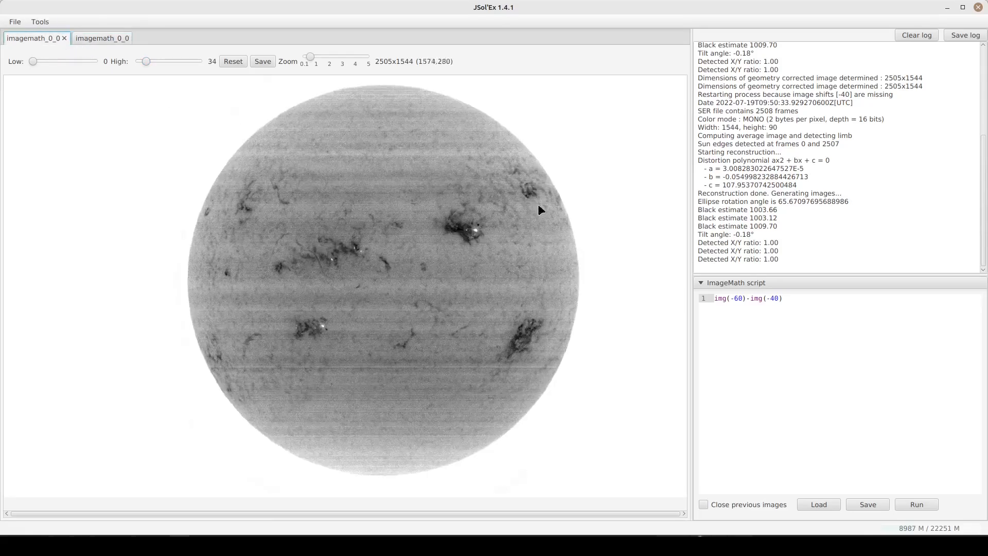
click(97, 38)
click(37, 40)
Replace the subtracted img(-40) term with max(range(-40, -35)) and run the script
drag(771, 298, 781, 300)
click(778, 299)
click(797, 298)
key(shift+Right)
key(shift+Right)
key(shift+Right)
key(Right)
key(shift+Right)
key(shift+Right)
key(shift+Right)
text(max(range(-40, -35))
click(809, 353)
drag(766, 298, 827, 298)
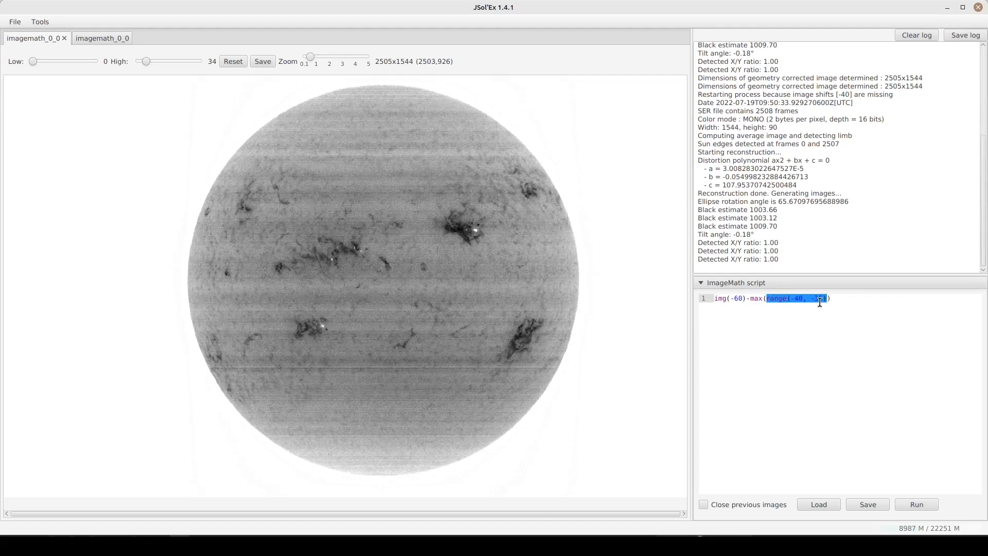
click(777, 299)
click(906, 503)
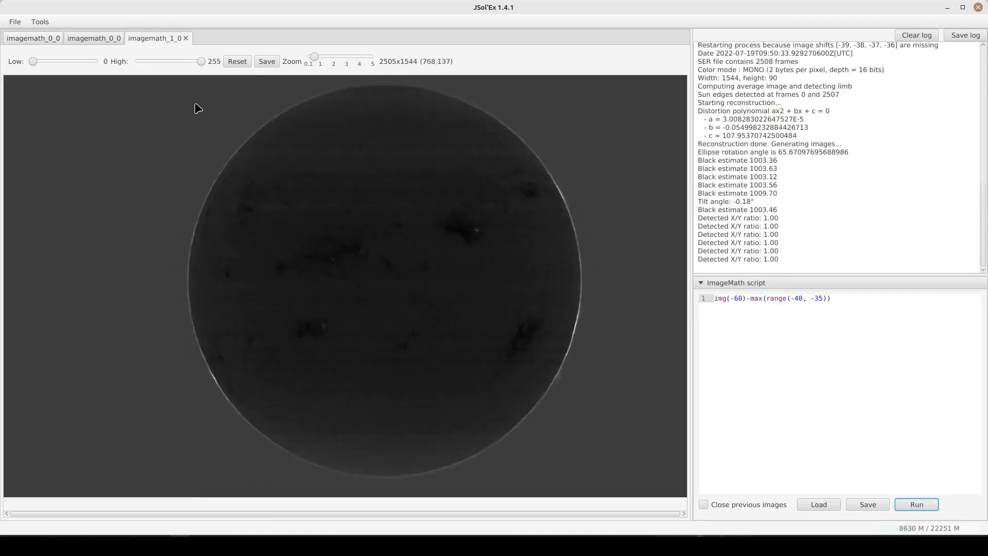
Lower the high threshold of imagemath_1_0 to 34 and compare it with the two earlier result images
click(202, 62)
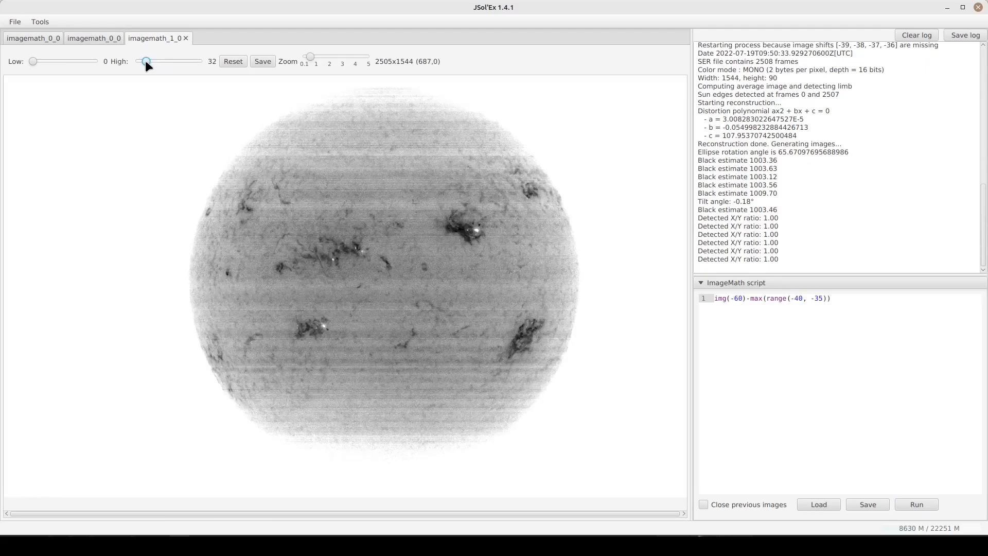
click(35, 39)
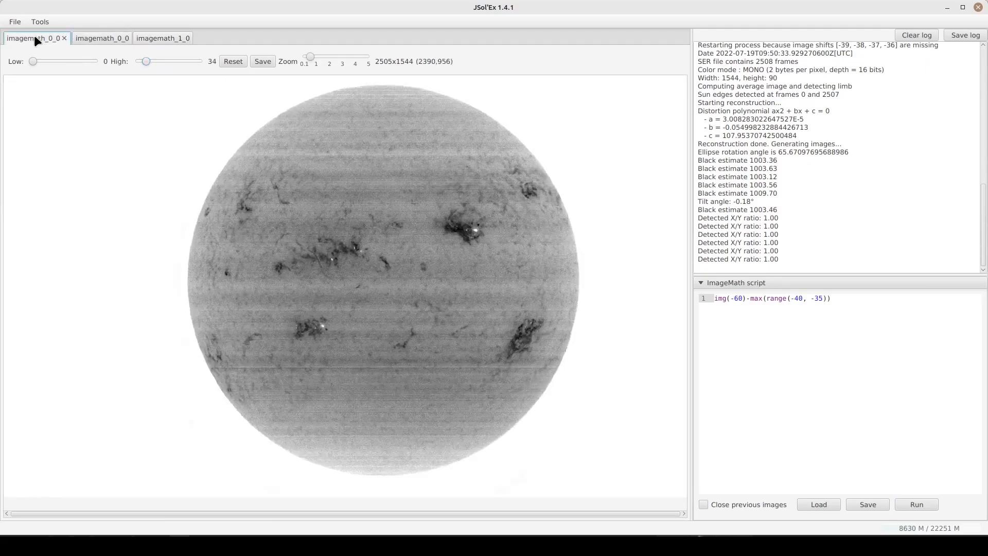
click(154, 39)
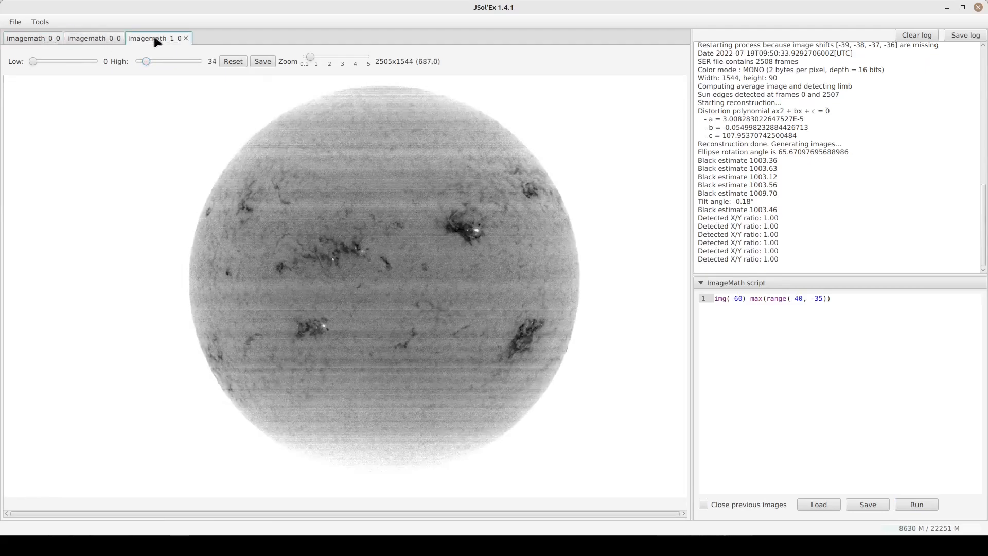
click(54, 42)
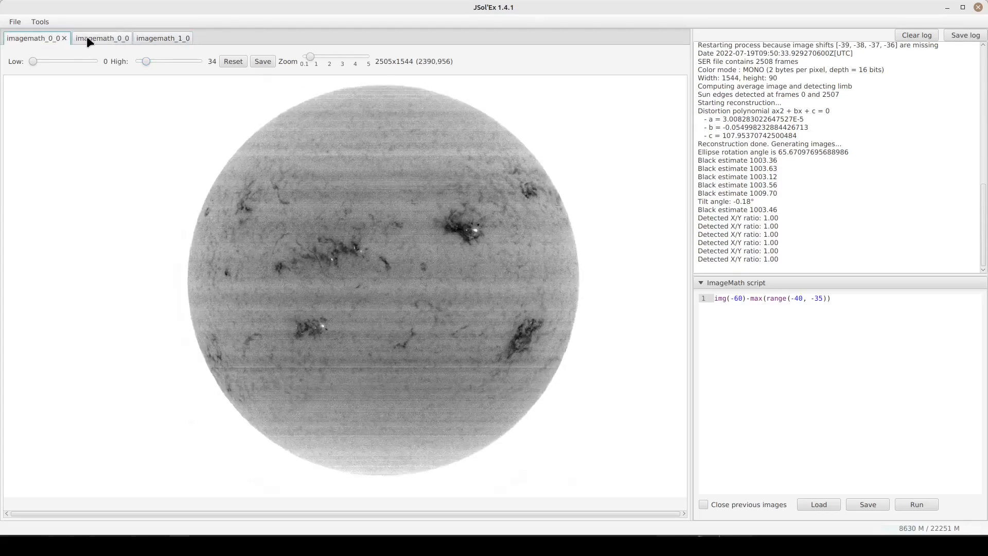
click(112, 44)
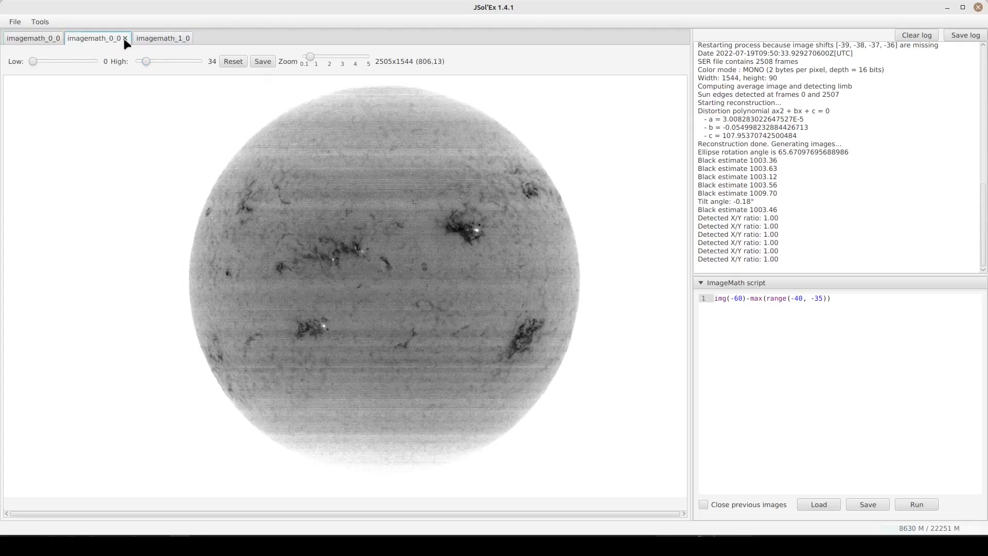
Close the img(-60)-img(-40) result image and set the high threshold of imagemath_1_0 to 41
click(124, 38)
click(95, 38)
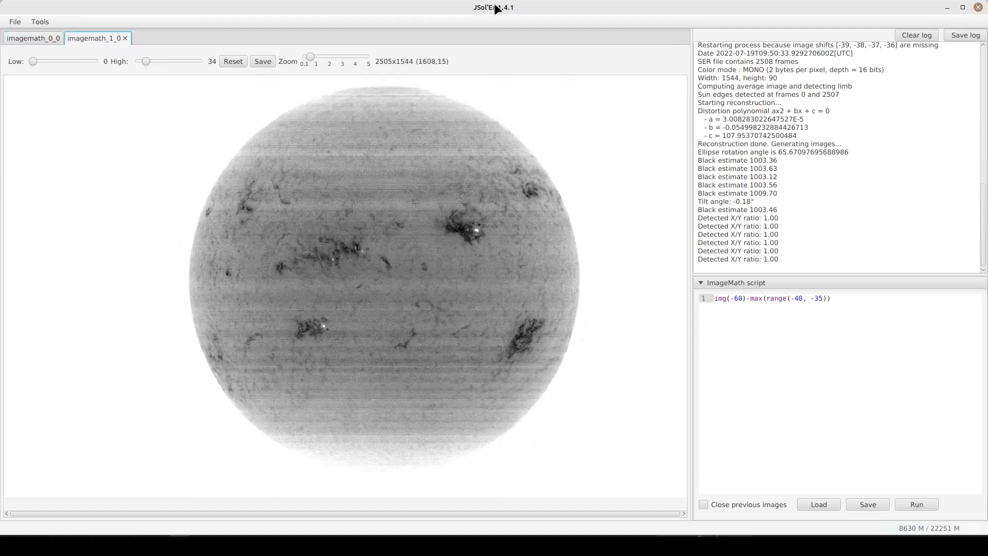
drag(144, 60, 146, 61)
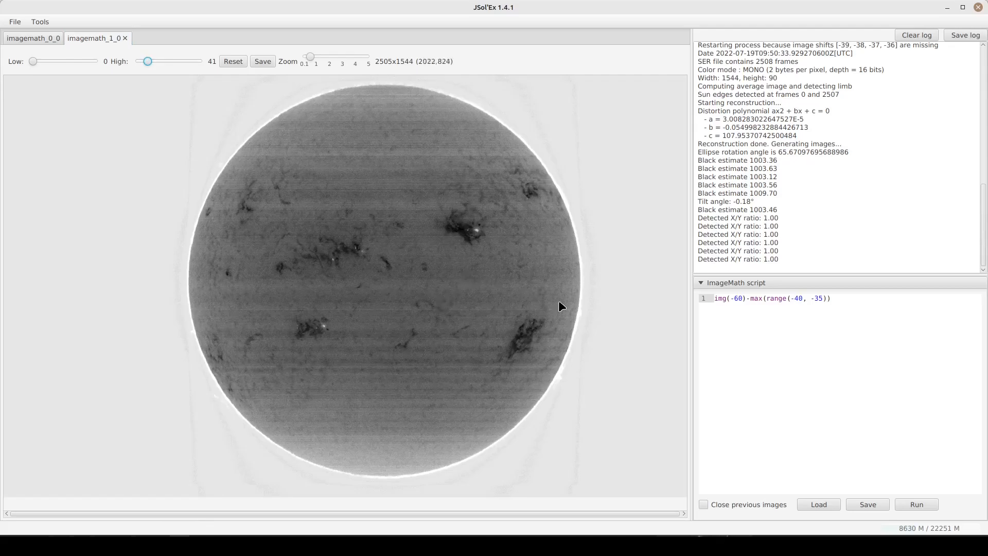
Change the start of the range in the script to -39 and run it
key(BackSpace)
key(BackSpace)
text(39)
click(916, 504)
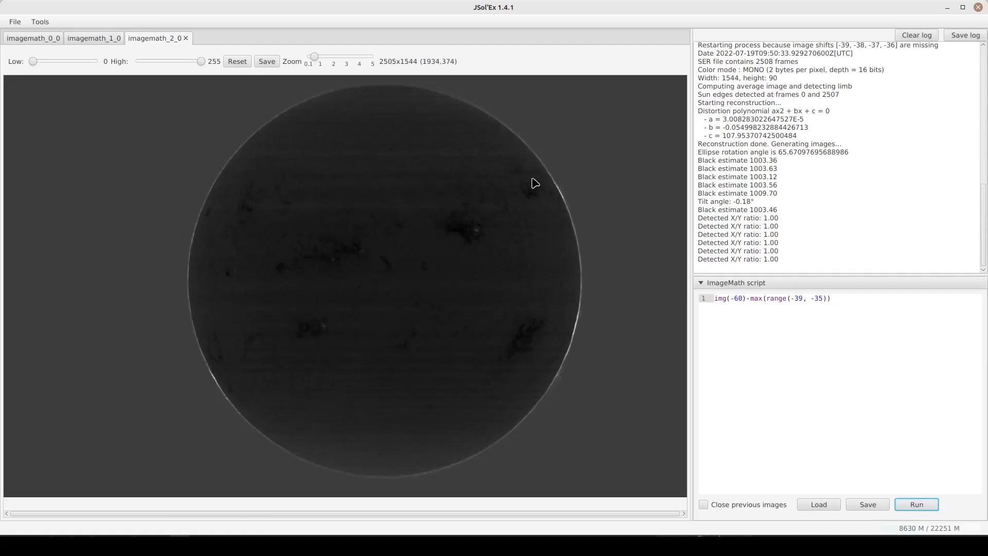
Lower the high threshold of the imagemath_2_0 image to 41
click(175, 64)
drag(176, 66, 145, 60)
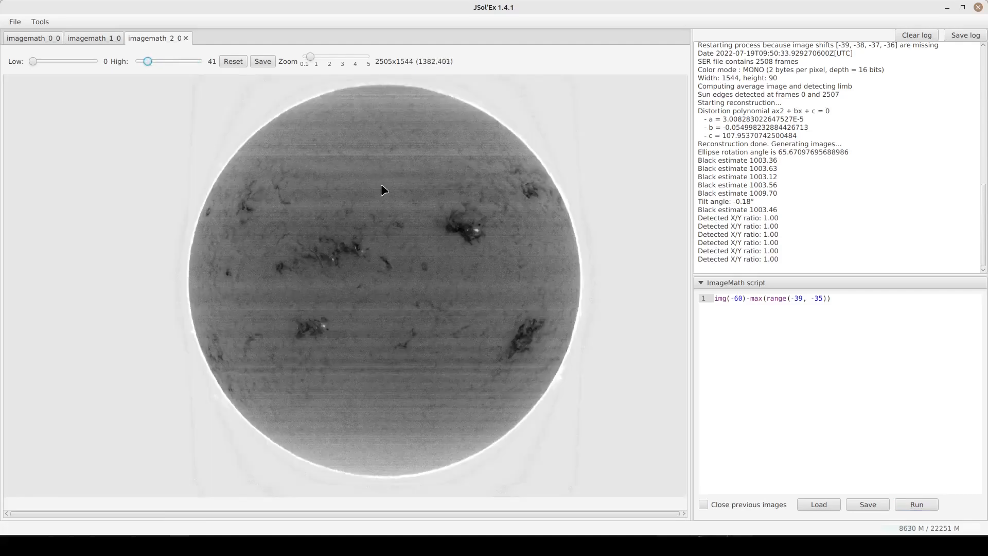
Examine the active regions, filaments and limb of the solar disk up close in imagemath_2_0
scroll(367, 234, up, 2)
scroll(367, 235, up, 2)
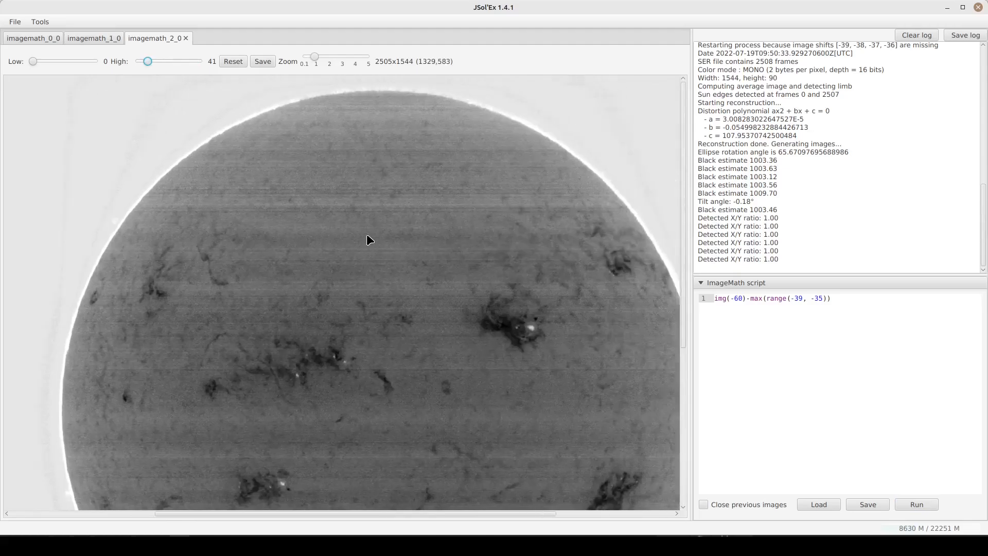
scroll(368, 240, down, 5)
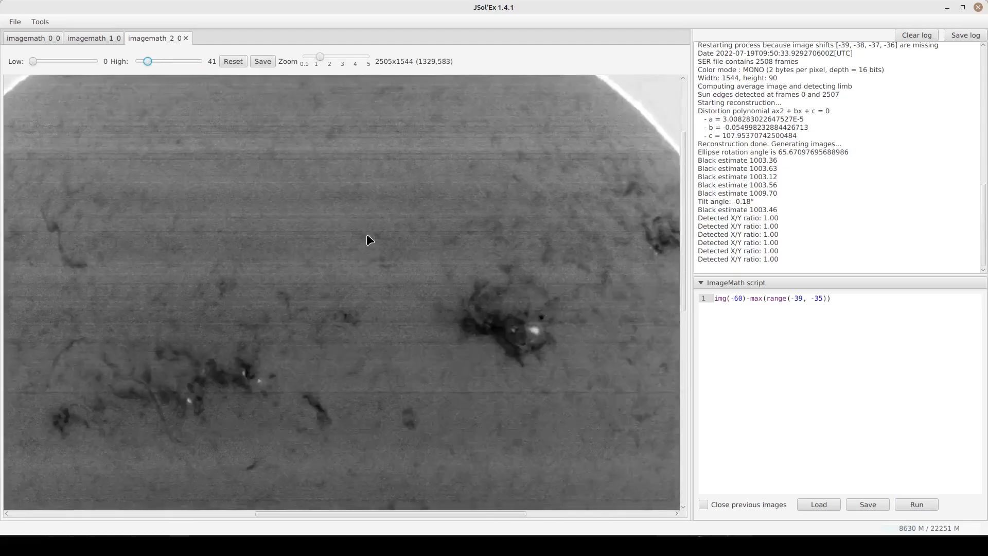
scroll(368, 239, up, 4)
scroll(368, 240, up, 3)
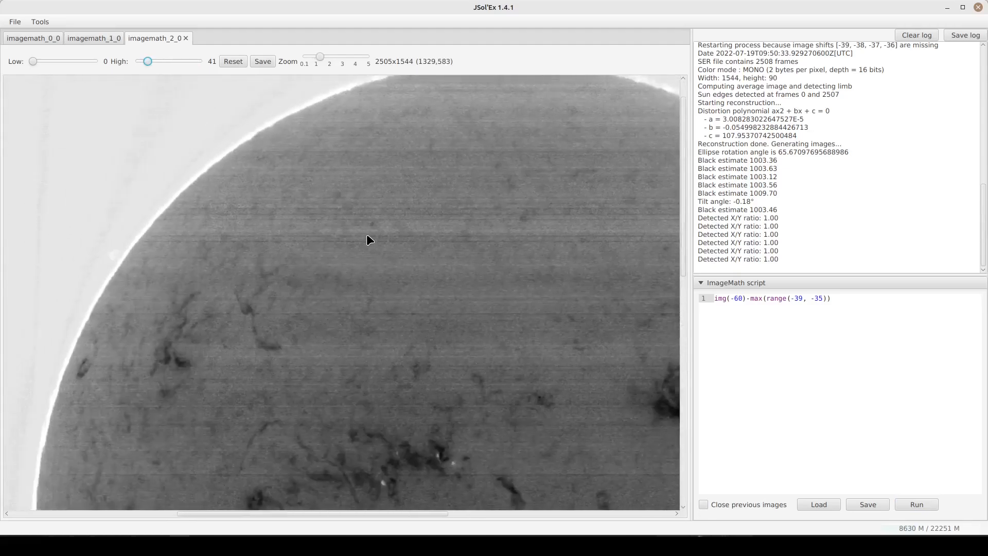
scroll(368, 239, down, 5)
scroll(367, 235, down, 1)
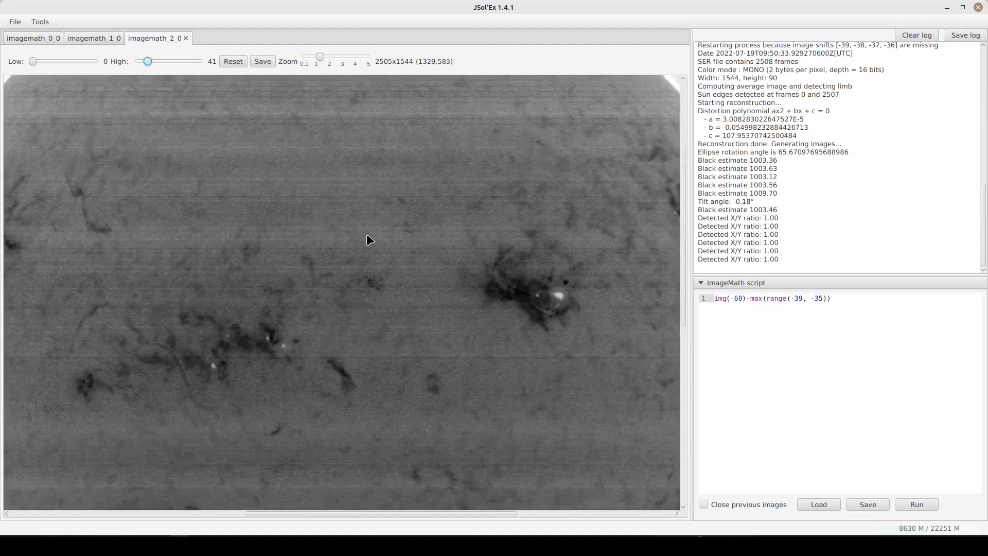
scroll(367, 236, up, 6)
scroll(367, 235, left, 3)
scroll(367, 235, down, 5)
scroll(369, 240, down, 1)
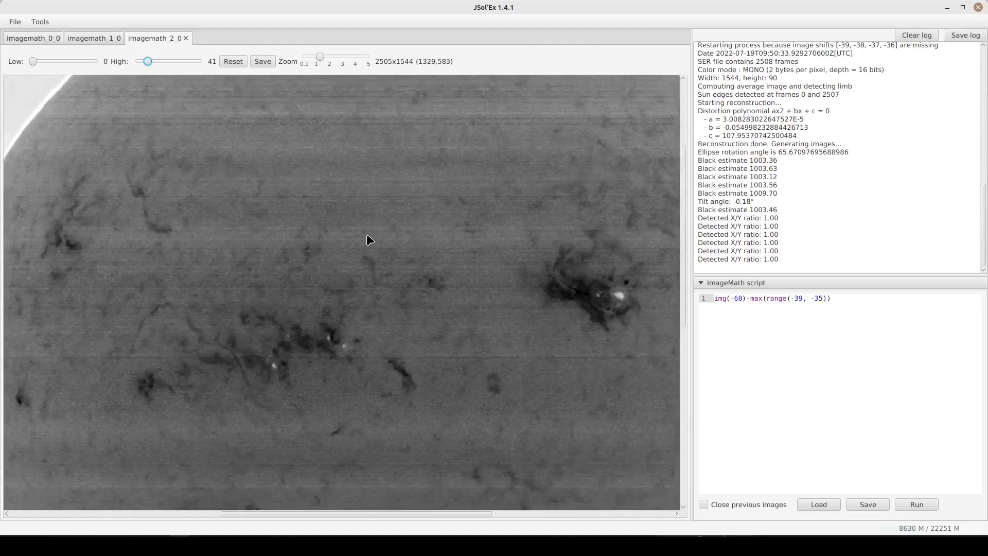
scroll(369, 239, up, 5)
scroll(368, 240, right, 3)
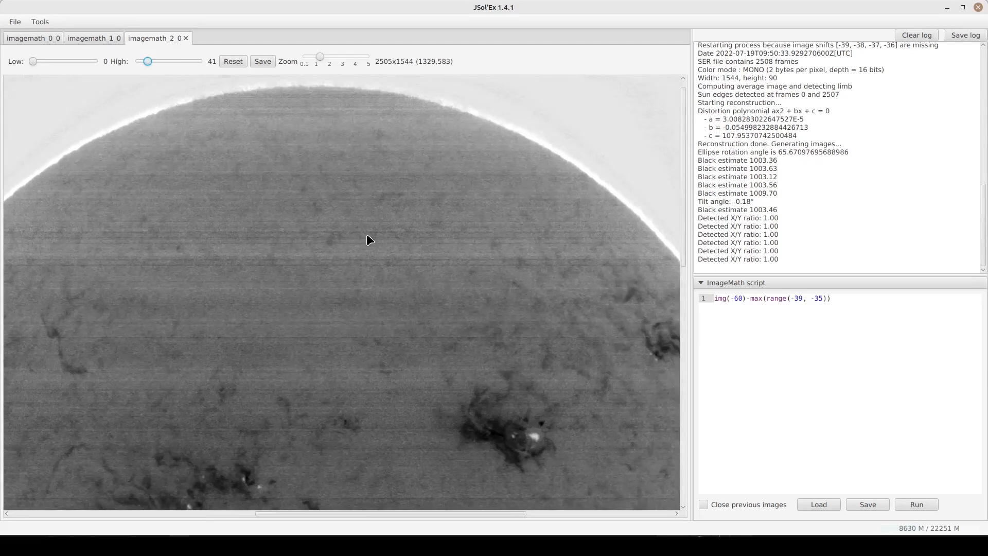
scroll(368, 240, left, 3)
Insert an [outputs] section header on its own line above the script expression
click(820, 313)
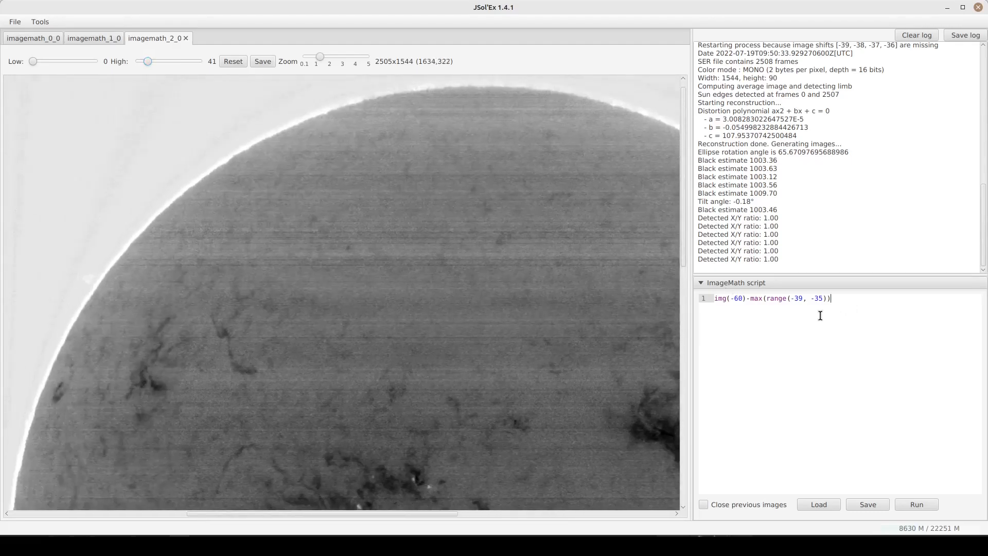
key(Left)
key(Left)
key(Left)
key(Left)
key(Left)
key(Left)
key(Left)
key(Left)
key(Left)
key(Left)
key(Left)
key(Left)
key(Left)
key(Left)
key(Left)
key(Left)
key(Return)
text([outpt)
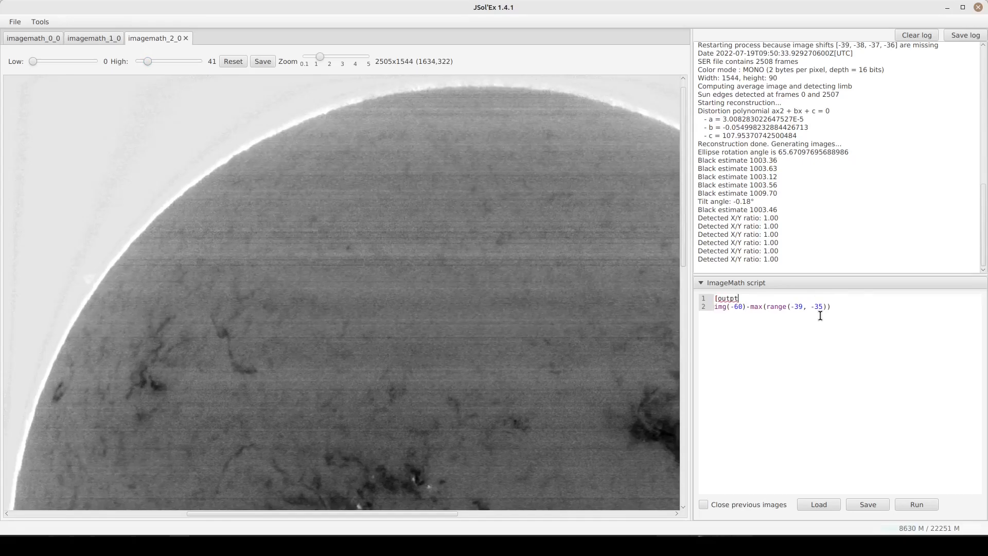
key(BackSpace)
text(uts])
triple_click(752, 297)
click(750, 353)
Assign the expression img(-60)-max(range(-39, -35)) to an output named final and run the script
click(715, 307)
text(final=)
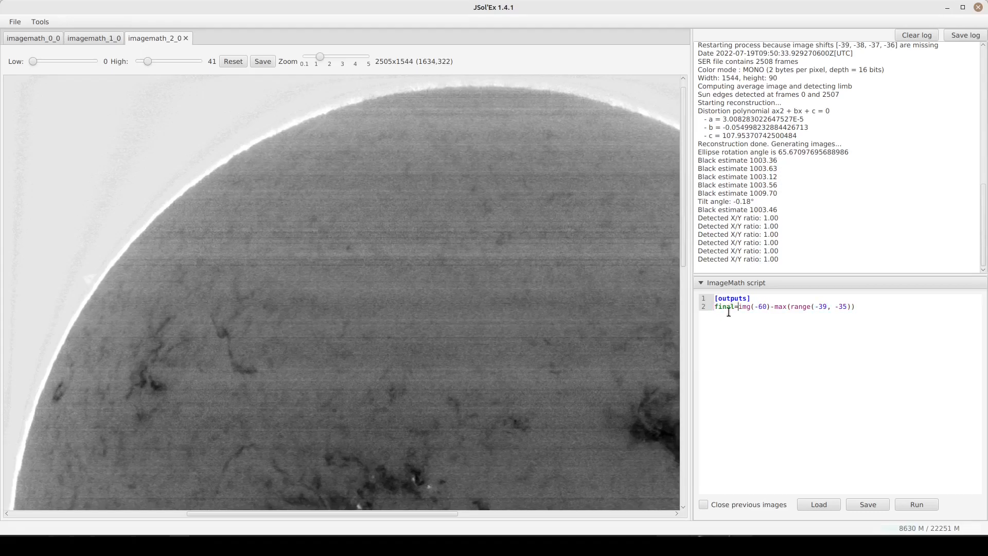
double_click(718, 306)
click(741, 307)
drag(740, 307, 877, 308)
click(910, 503)
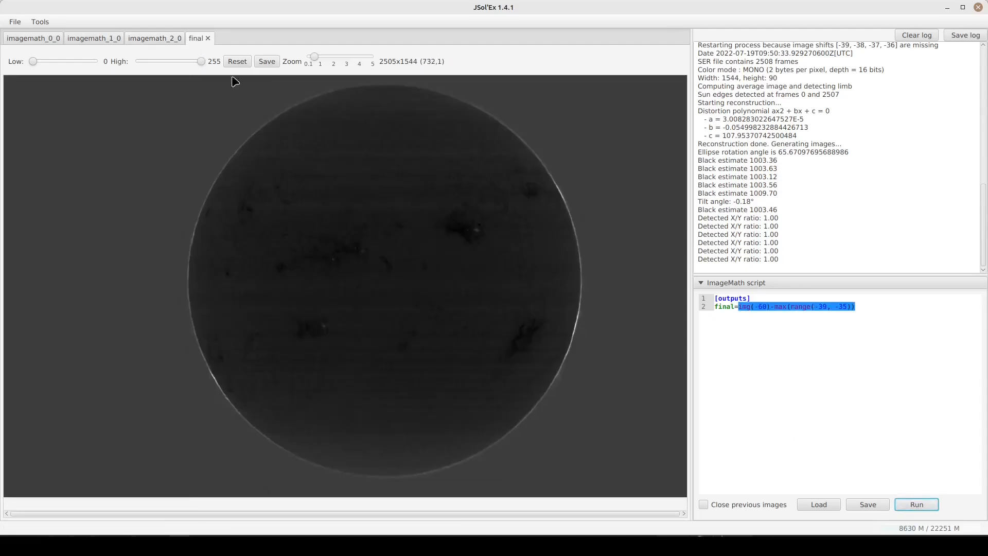
Rerun the script with previous images set to close, and lower the high threshold of the final image to 43
click(795, 329)
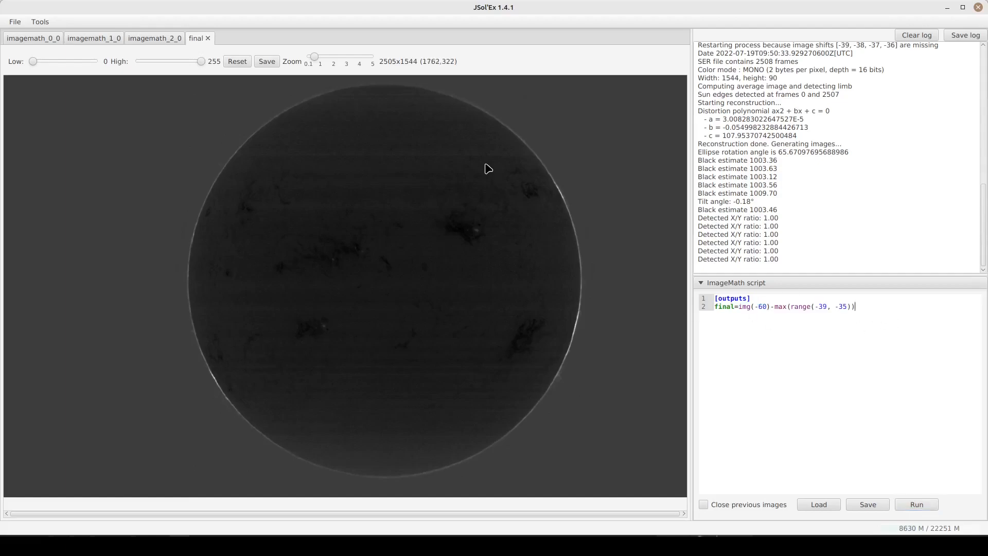
click(707, 505)
click(915, 504)
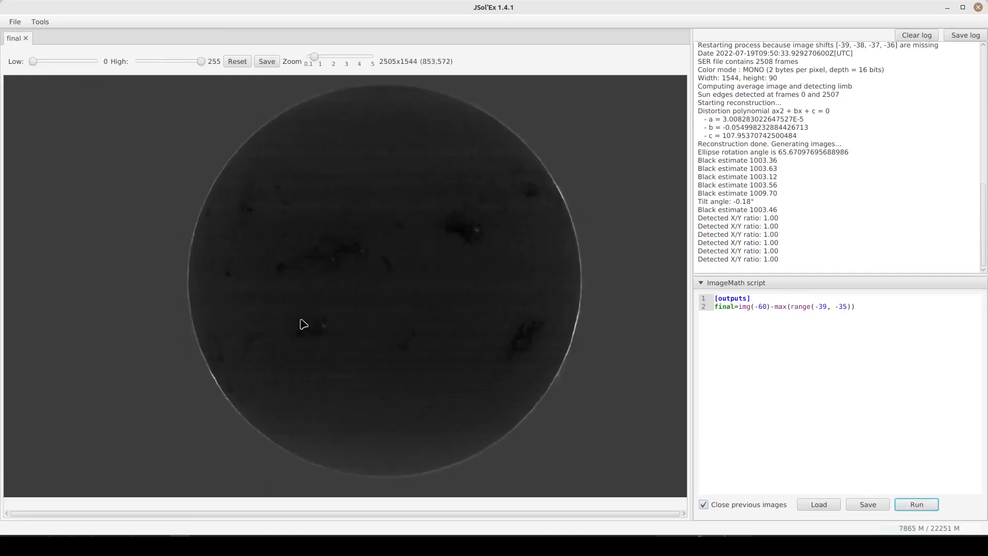
drag(200, 61, 147, 62)
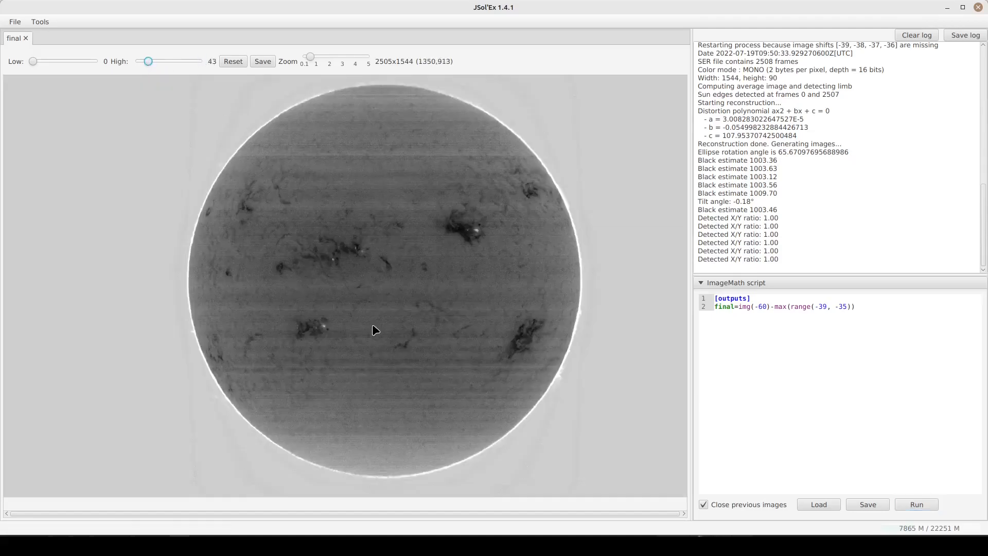
Move the expression img(-60)-max(range(-39, -35)) out of the final output into a variable named raw above the [outputs] section
double_click(723, 306)
drag(739, 306, 881, 310)
key(ctrl+c)
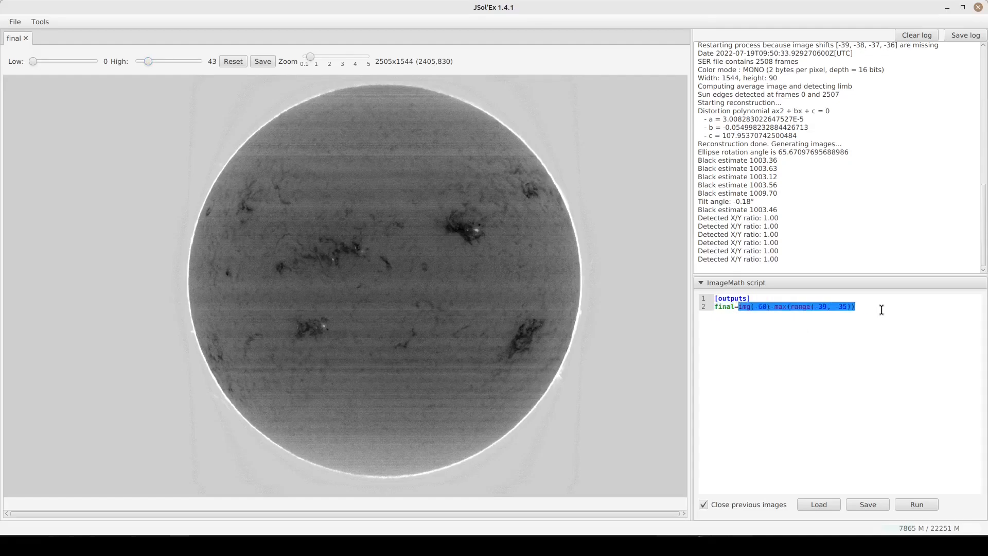
key(BackSpace)
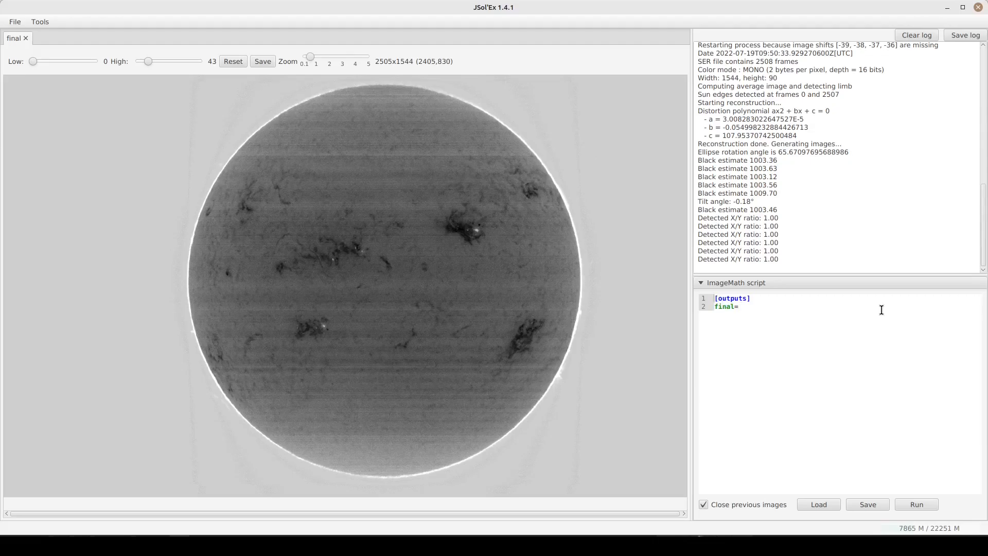
key(Return)
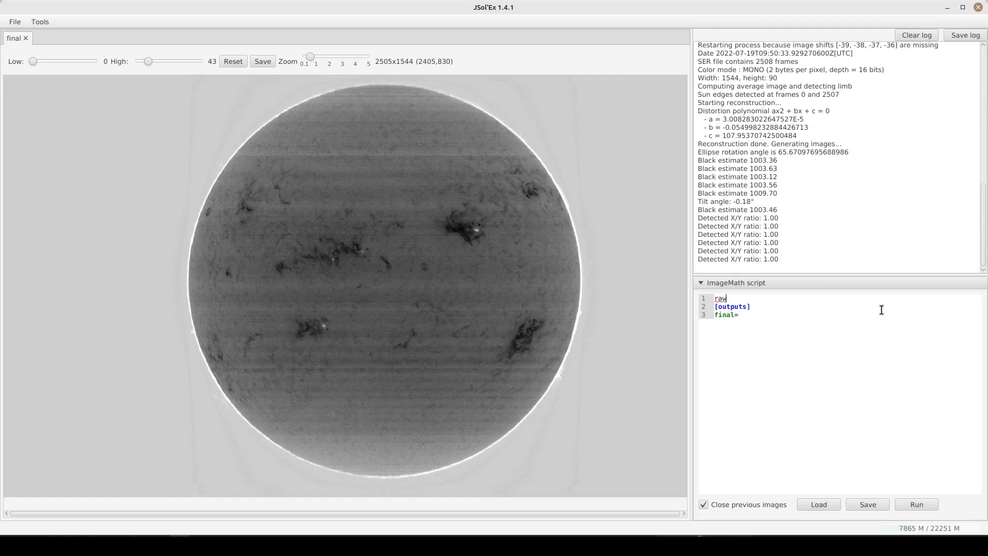
text(=)
key(ctrl+v)
key(Return)
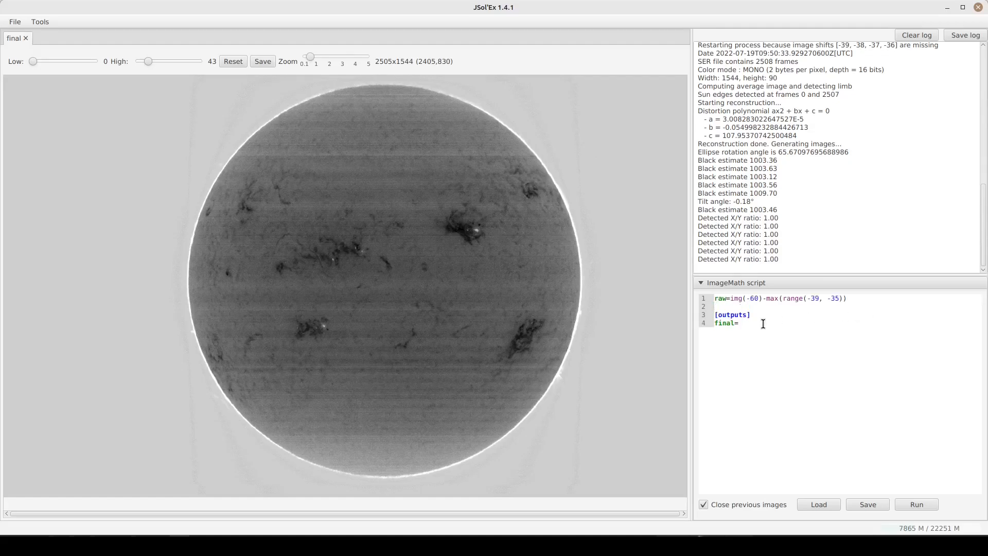
Assign raw to the final output, keep one blank line above [outputs], and run the script
text(aw)
click(746, 307)
key(BackSpace)
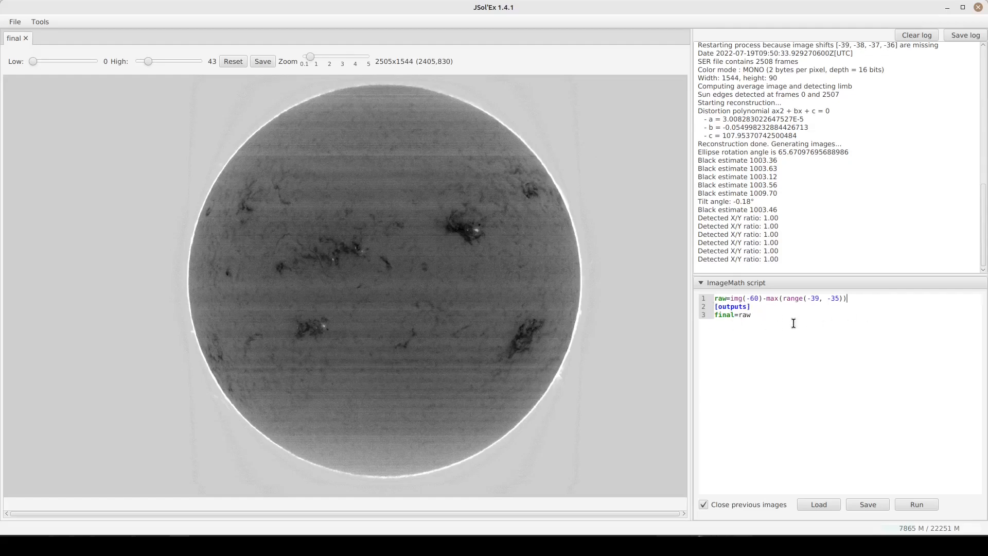
key(Return)
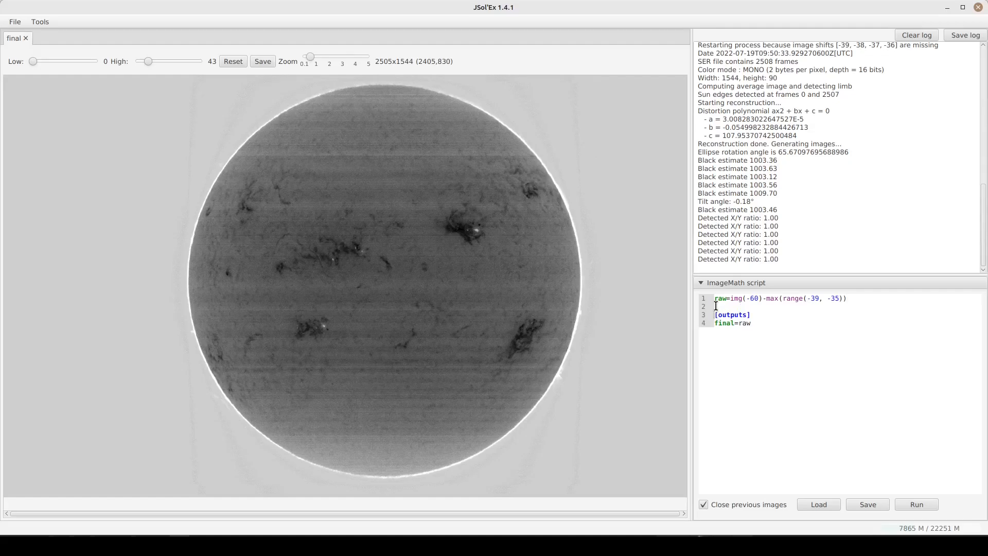
double_click(725, 298)
click(763, 322)
click(908, 503)
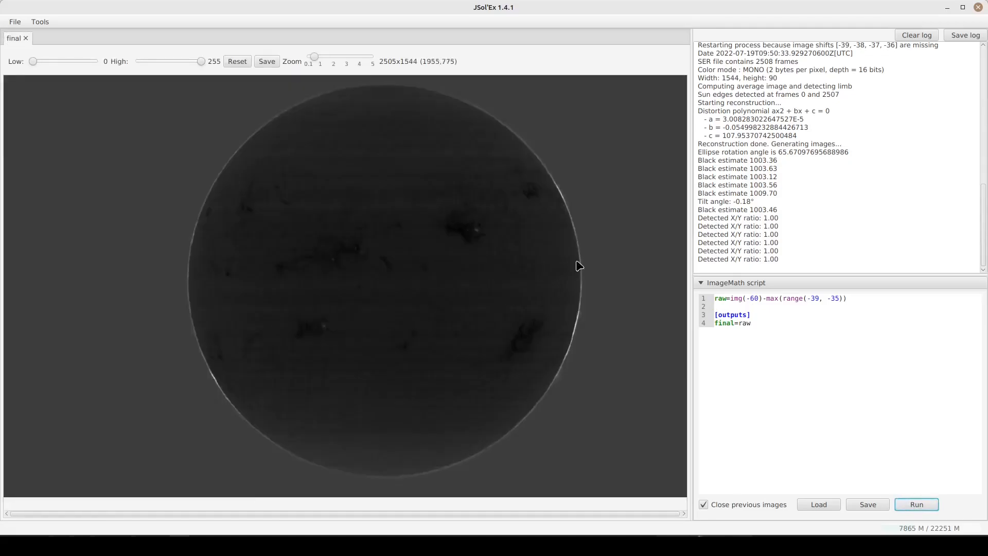
Change the final output to fix_banding(raw;25;3) and run the script
click(778, 329)
click(738, 323)
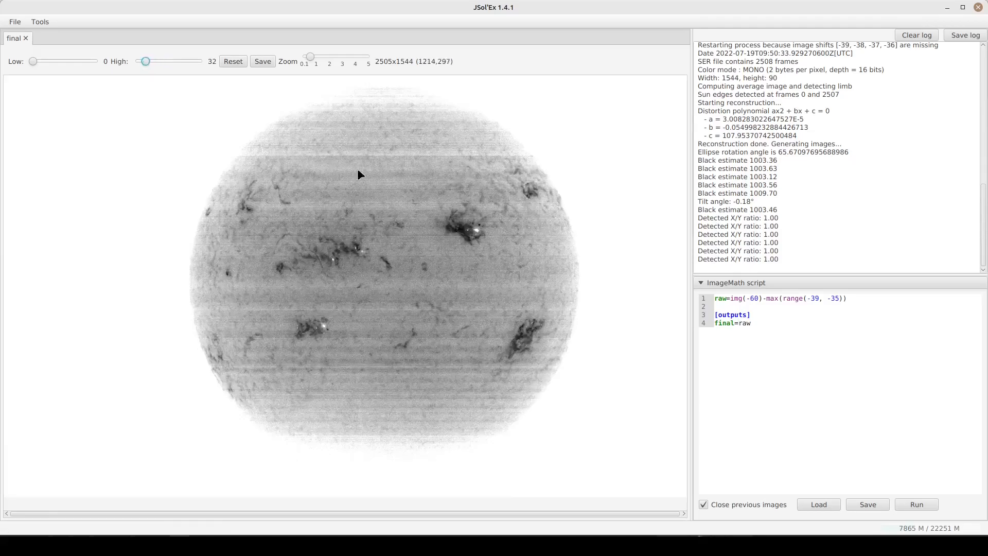
click(735, 323)
text(fix_banding()
click(830, 320)
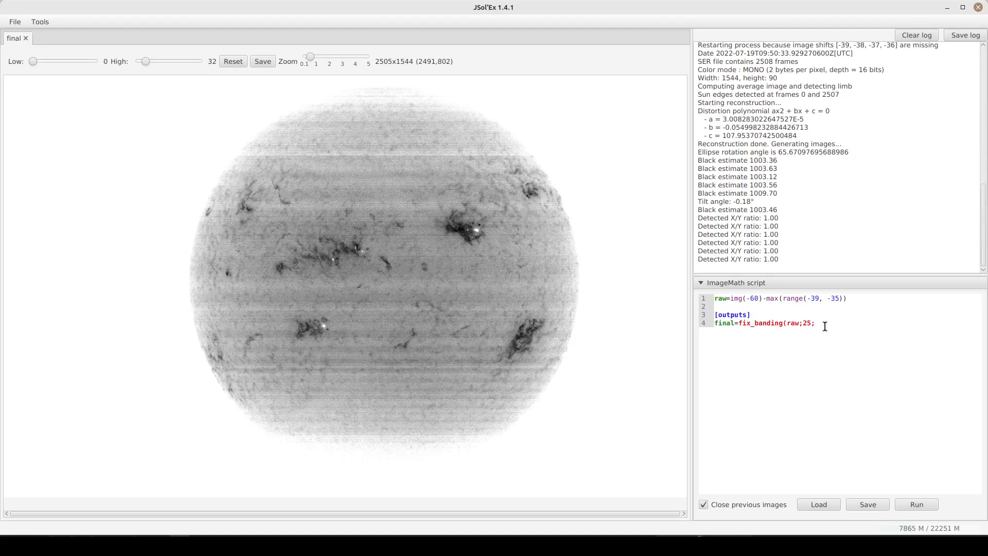
text())
double_click(804, 320)
click(913, 503)
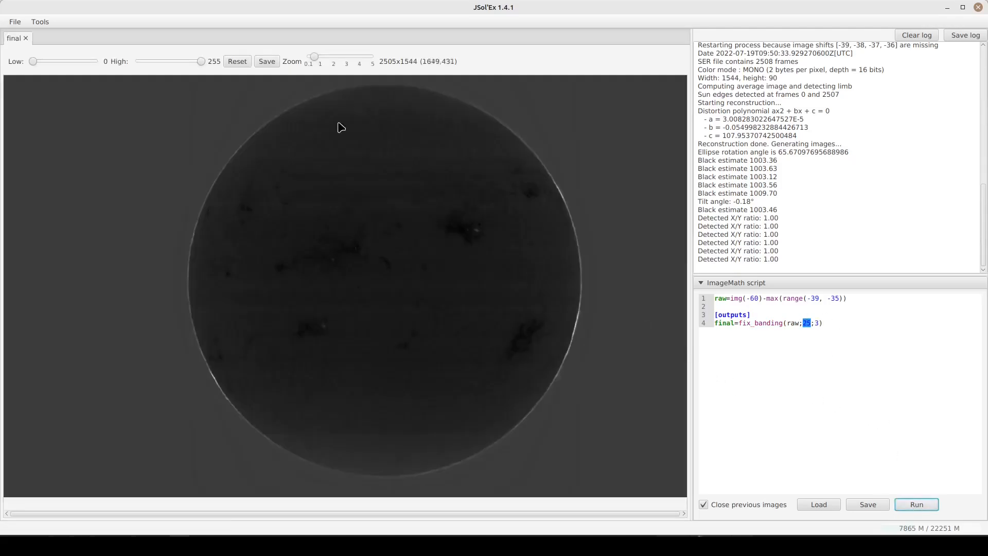
Lower the final image's high threshold to 47 and examine the banding on the upper part of the disk up close
drag(199, 61, 161, 61)
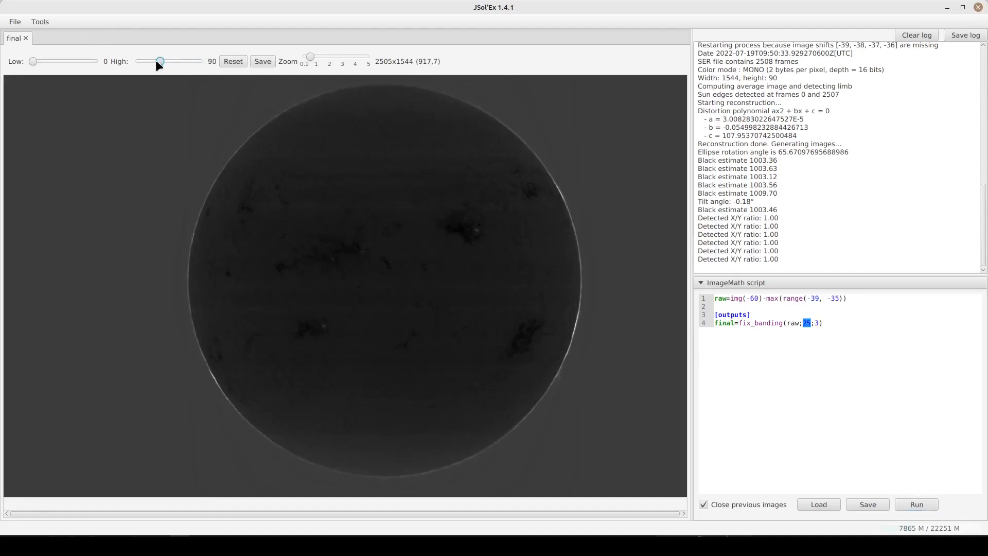
drag(152, 61, 147, 61)
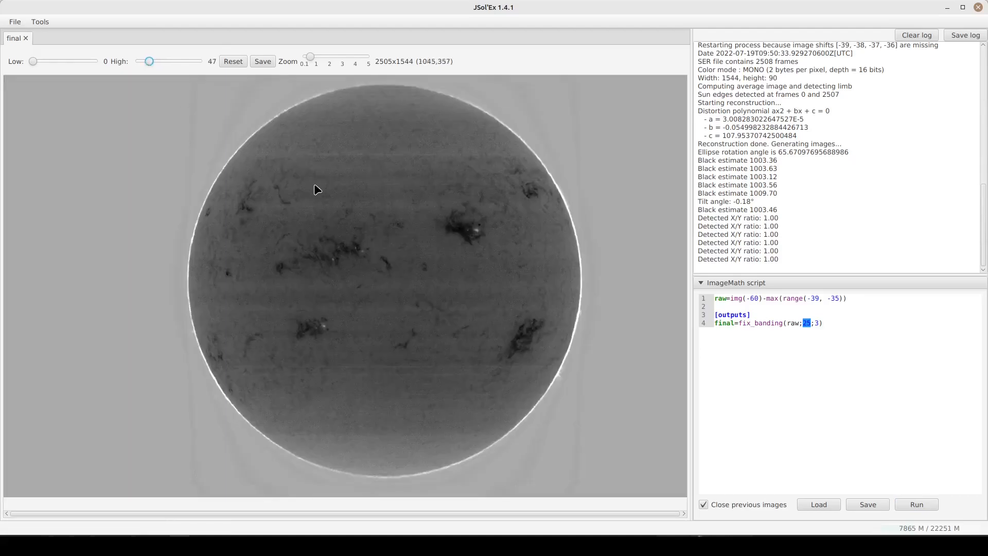
scroll(315, 185, up, 4)
scroll(314, 184, right, 19)
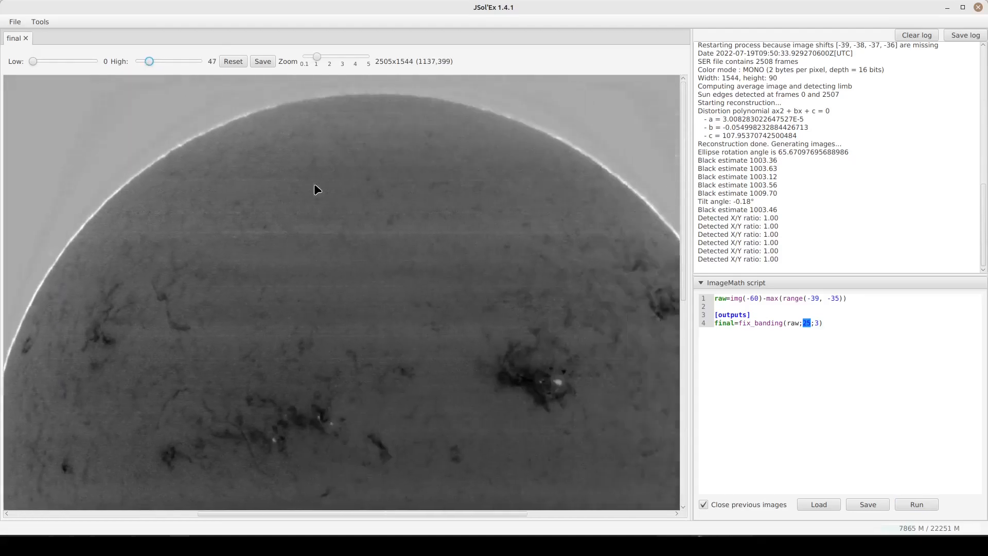
scroll(315, 185, down, 2)
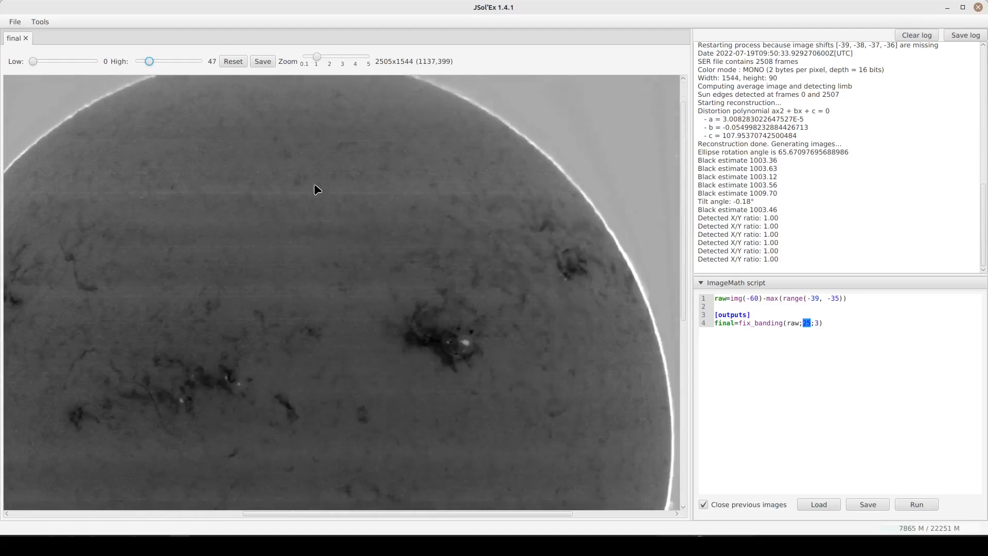
Set the last argument of fix_banding to 10 and rerun the script
click(817, 323)
key(BackSpace)
text(10)
click(913, 506)
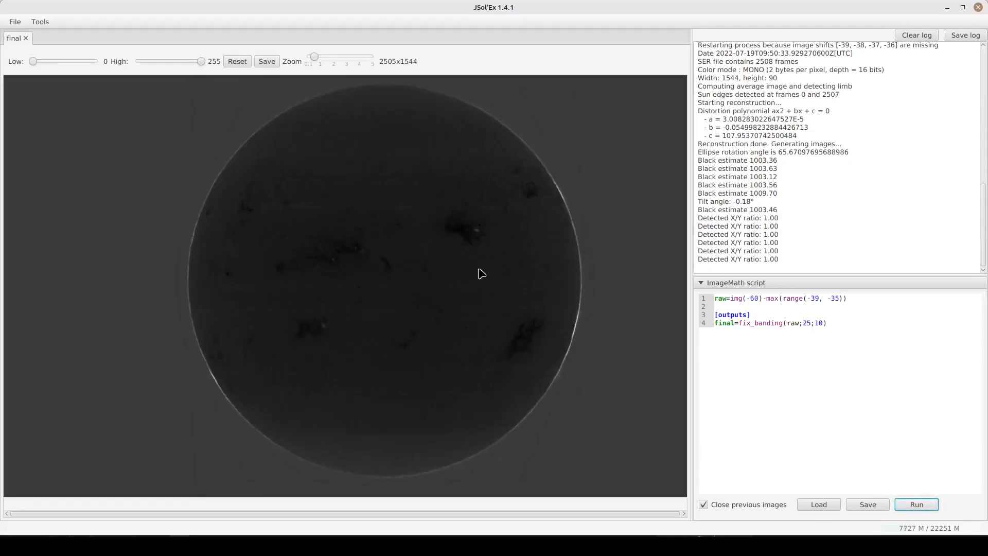
Lower the final image's high threshold to 34 and examine the disk up close for remaining bands
click(199, 59)
drag(149, 57, 149, 60)
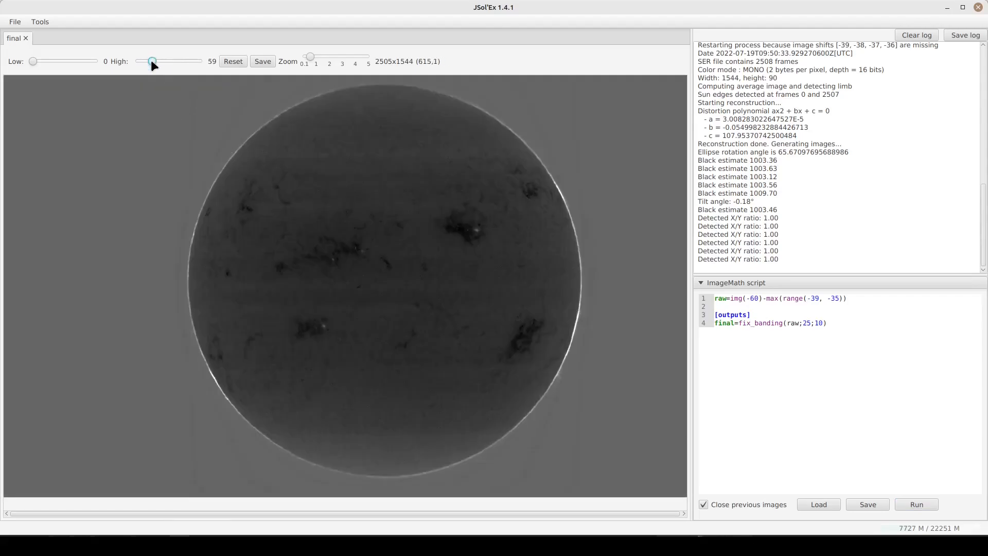
drag(150, 62, 145, 61)
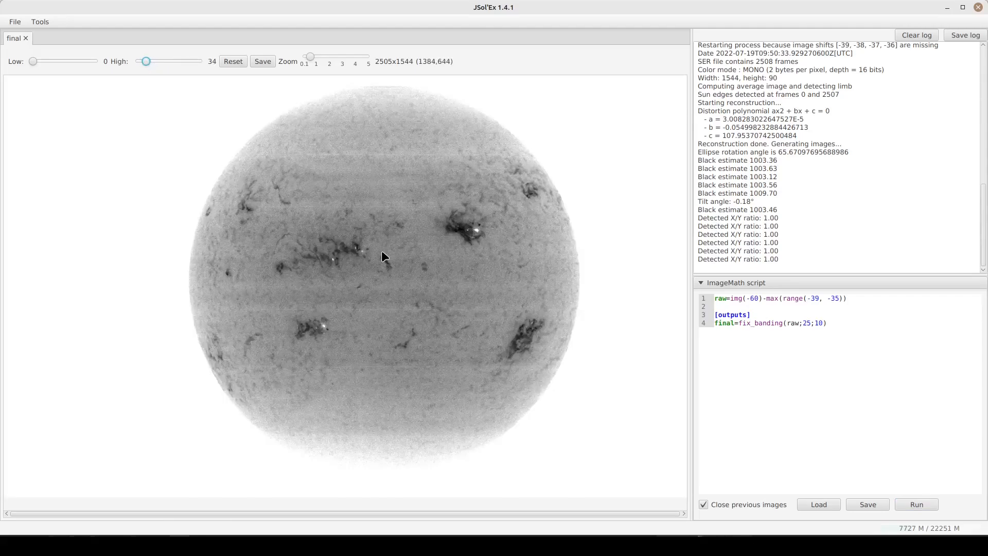
scroll(381, 252, up, 2)
scroll(382, 250, right, 8)
scroll(381, 250, down, 7)
scroll(382, 250, right, 7)
scroll(382, 250, up, 2)
scroll(381, 250, up, 3)
scroll(381, 250, left, 5)
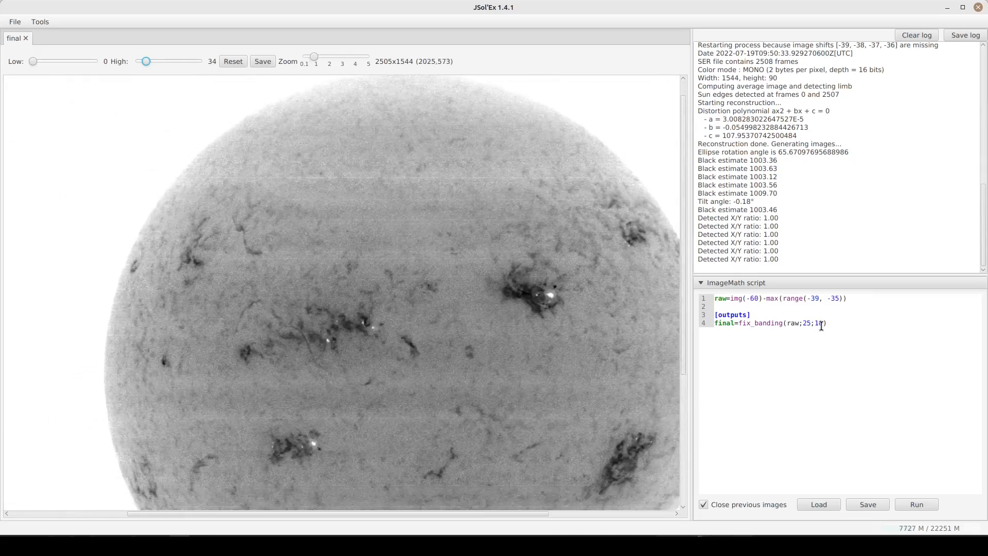
Set the fix_banding arguments after raw to 50 and 20, and rerun the script
double_click(807, 322)
text(50;)
click(818, 324)
key(BackSpace)
text(2)
drag(806, 323, 822, 324)
click(817, 363)
click(920, 504)
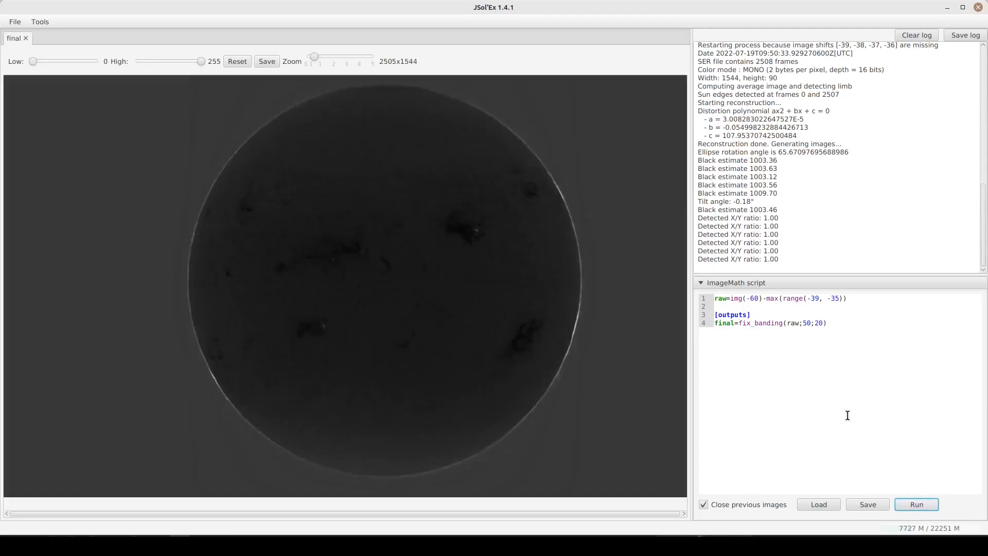
Lower the final image's high threshold to 37 and examine the banding correction across the disk
drag(199, 60, 144, 61)
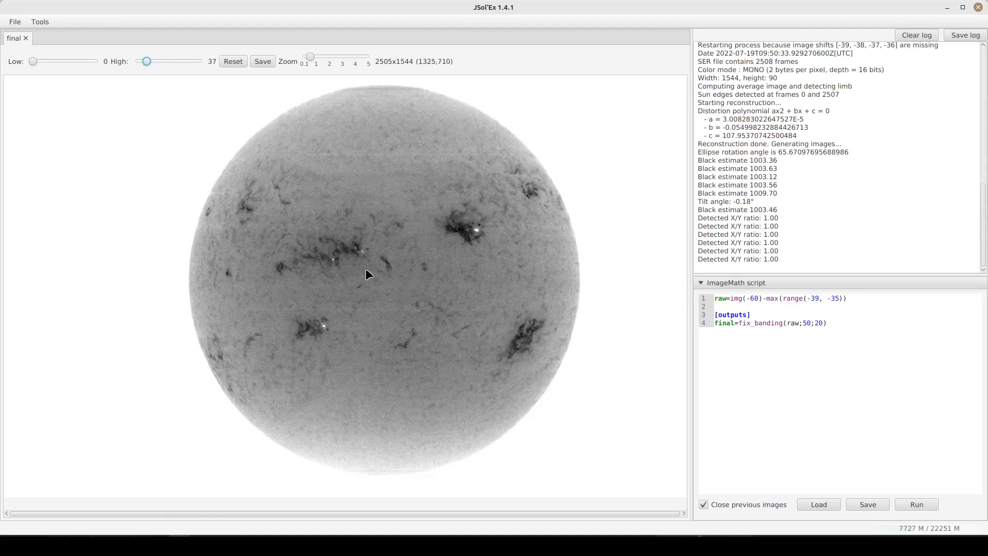
scroll(368, 274, up, 3)
scroll(368, 274, down, 2)
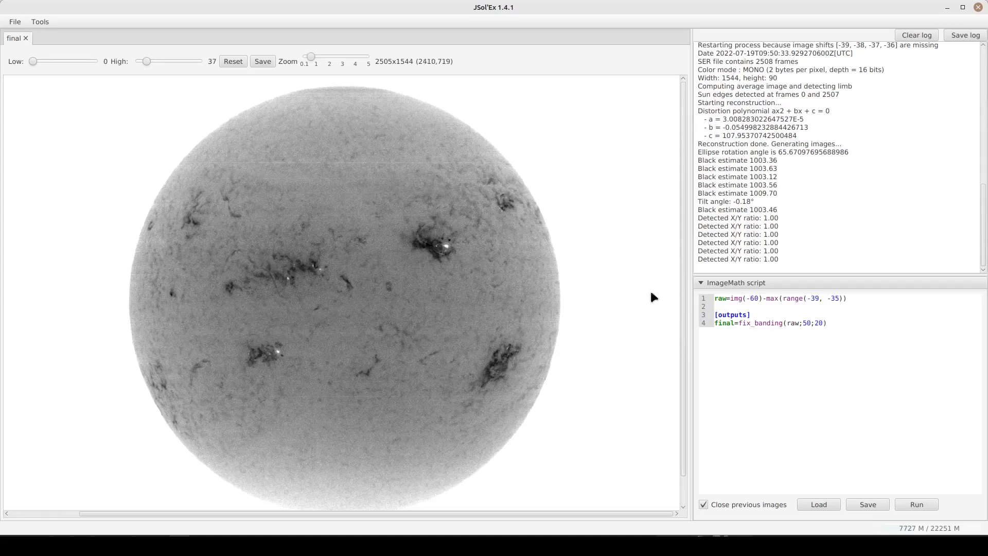
Add the variable contrast_adjusted=clahe(raw;1.1) on a new line directly below the raw definition
click(750, 306)
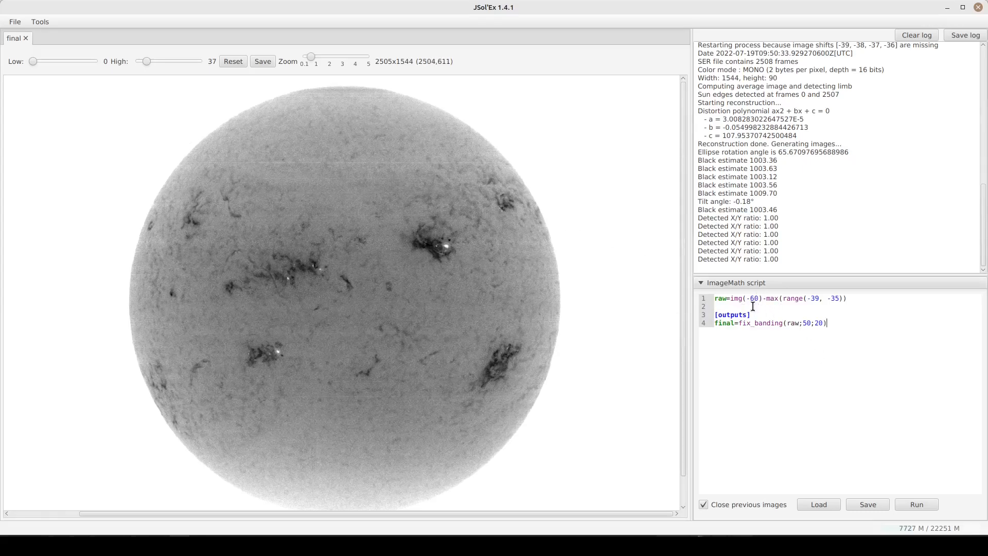
double_click(792, 323)
click(869, 297)
key(Return)
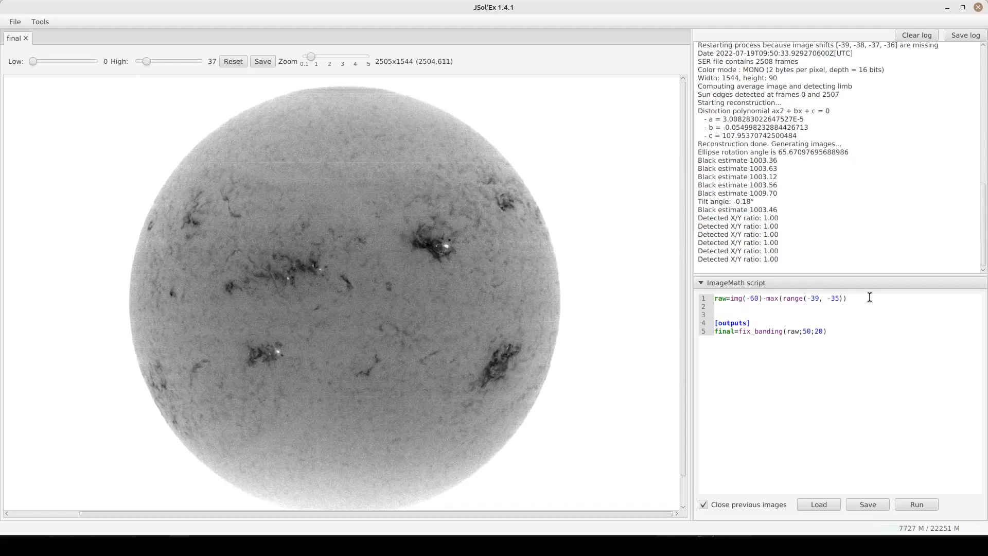
text(cons)
text(rast)
text(_ad)
text(justed)
text(=)
text(clahe()
text(raw)
text(;1.1)
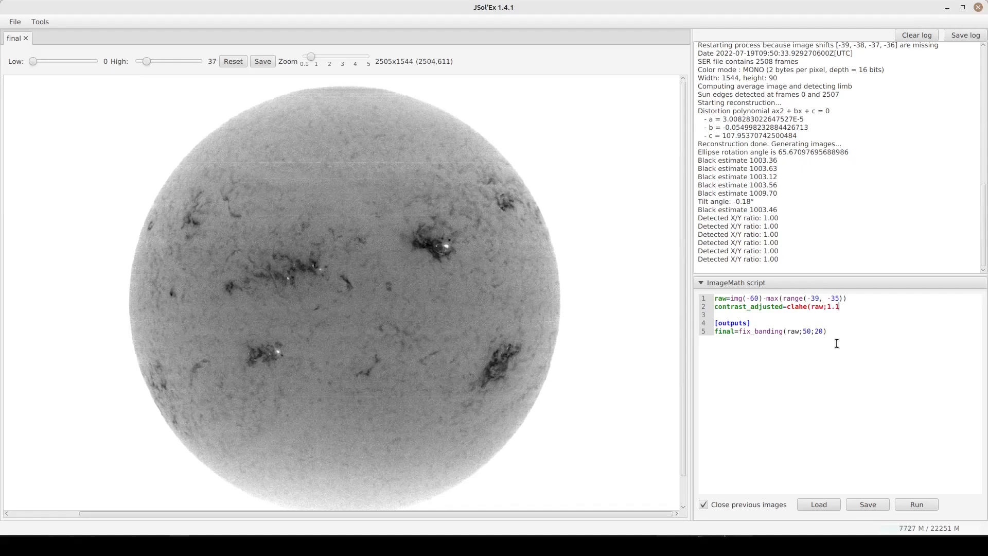
text())
Replace raw with contrast_adjusted inside the final output's fix_banding call and run the script
double_click(759, 307)
key(ctrl+c)
double_click(796, 331)
key(ctrl+v)
click(913, 502)
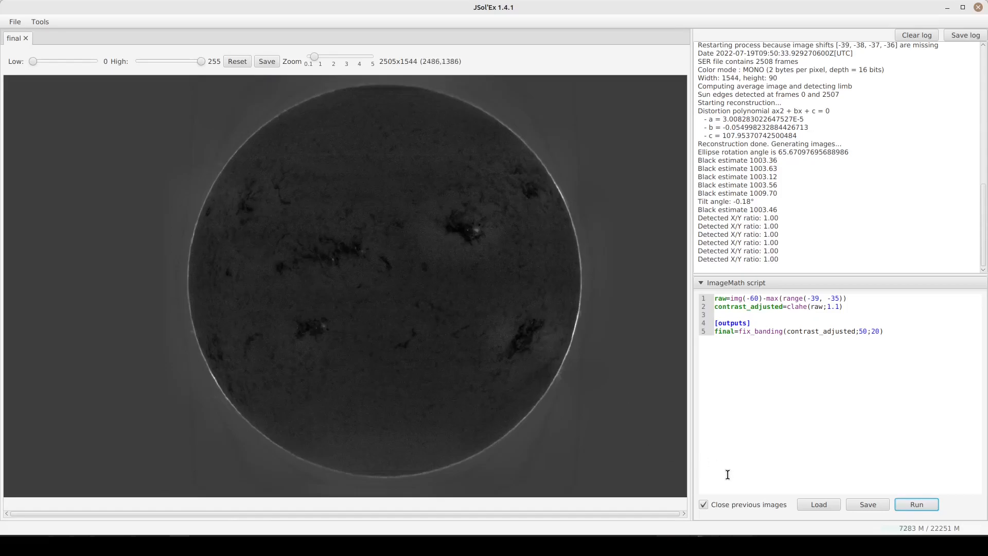
click(703, 504)
click(768, 322)
click(703, 504)
Add a second output without=fix_banding(raw;50;20) above the final output and run the script
click(759, 325)
key(Return)
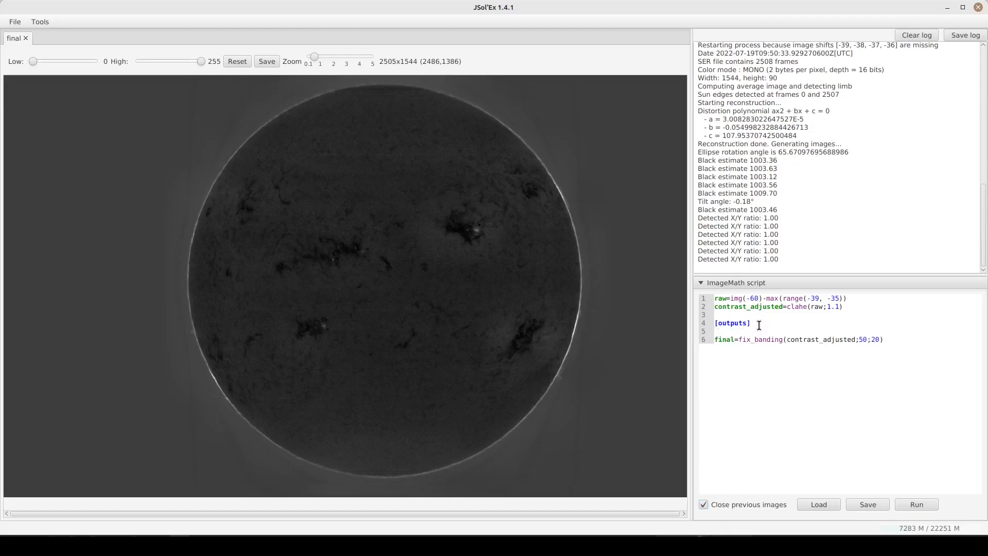
text(without=)
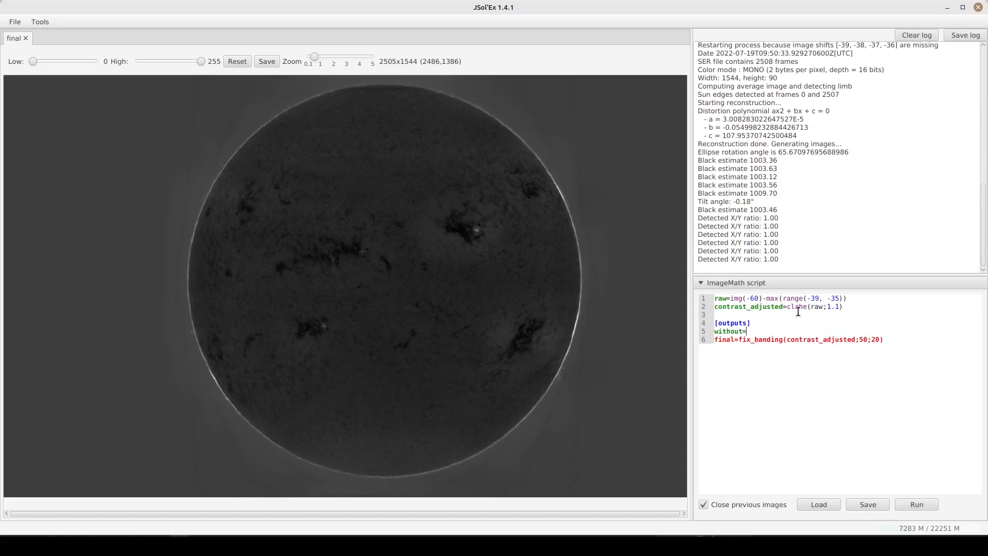
text(ra)
key(BackSpace)
key(BackSpace)
double_click(760, 339)
key(ctrl+c)
click(765, 330)
key(ctrl+v)
text((raw;50;20))
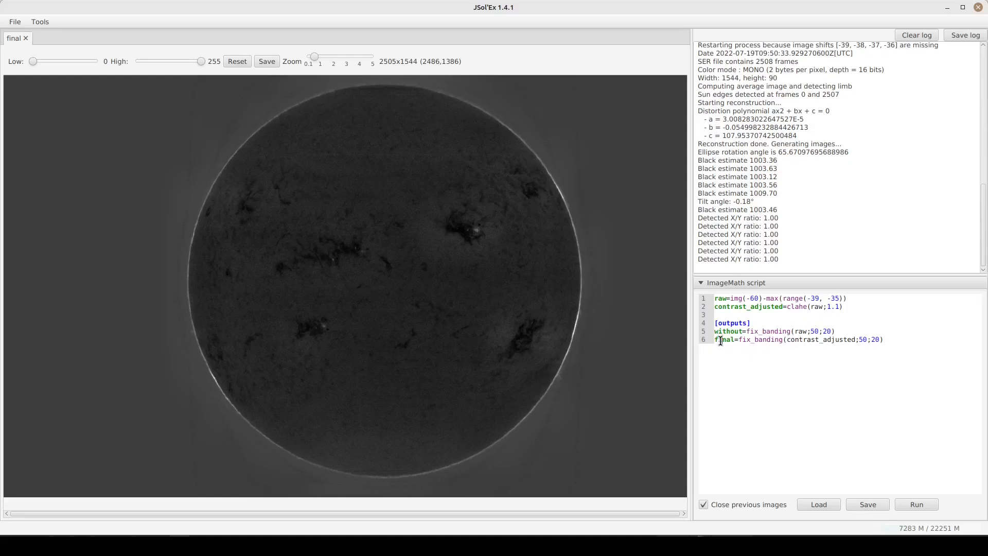
click(911, 506)
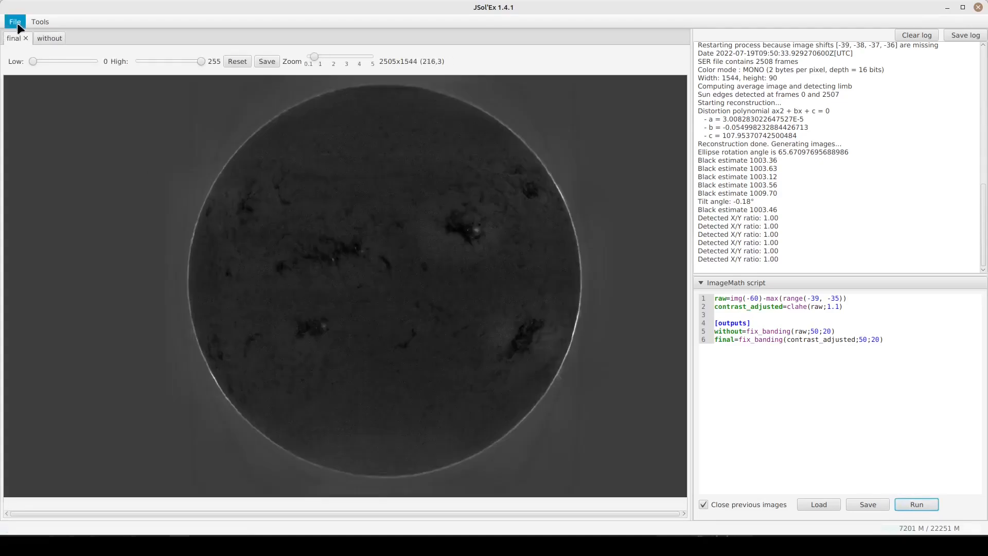
Compare the without and final images, trying a lower high threshold on final and resetting it
click(48, 41)
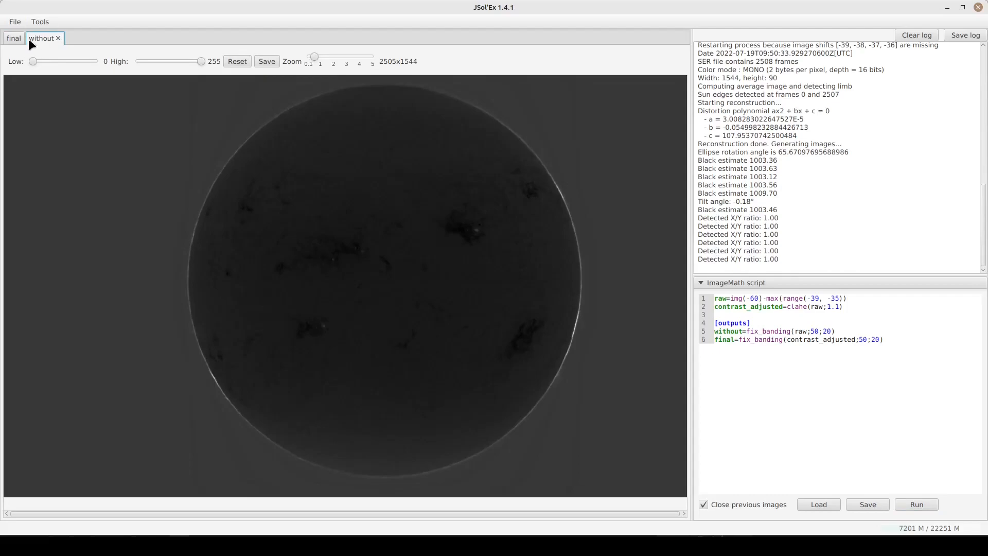
click(15, 40)
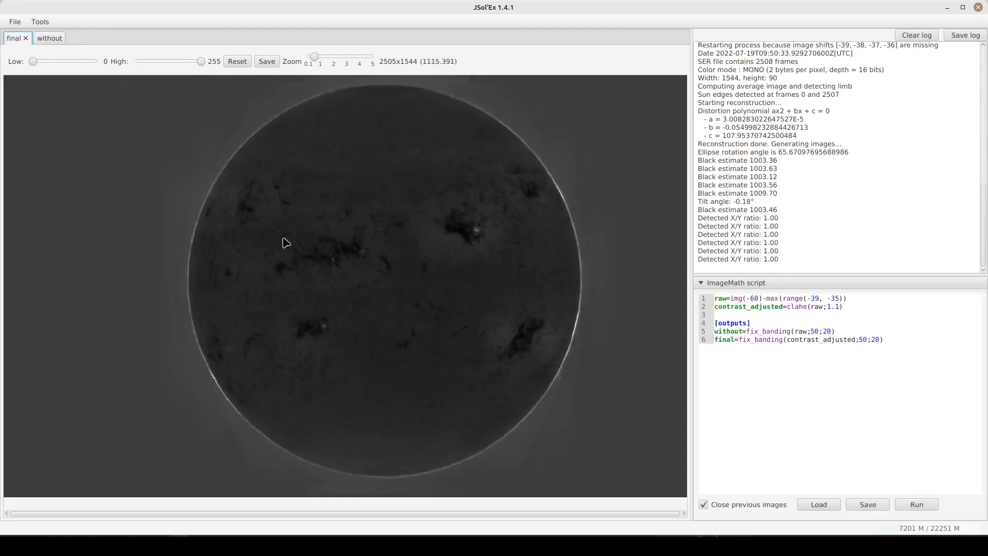
drag(200, 61, 187, 61)
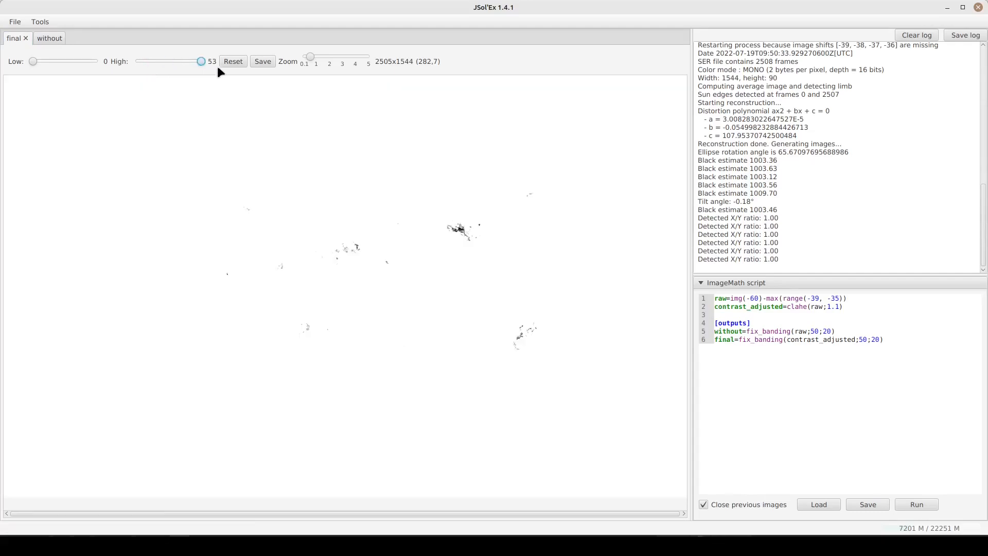
click(219, 66)
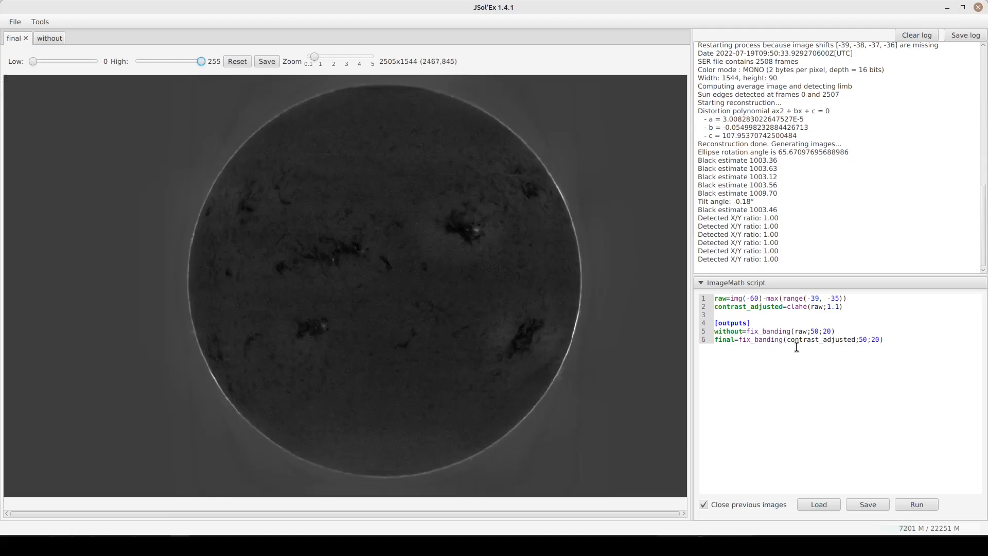
Remove the without output line from the script, leaving final as the only output
triple_click(778, 331)
key(BackSpace)
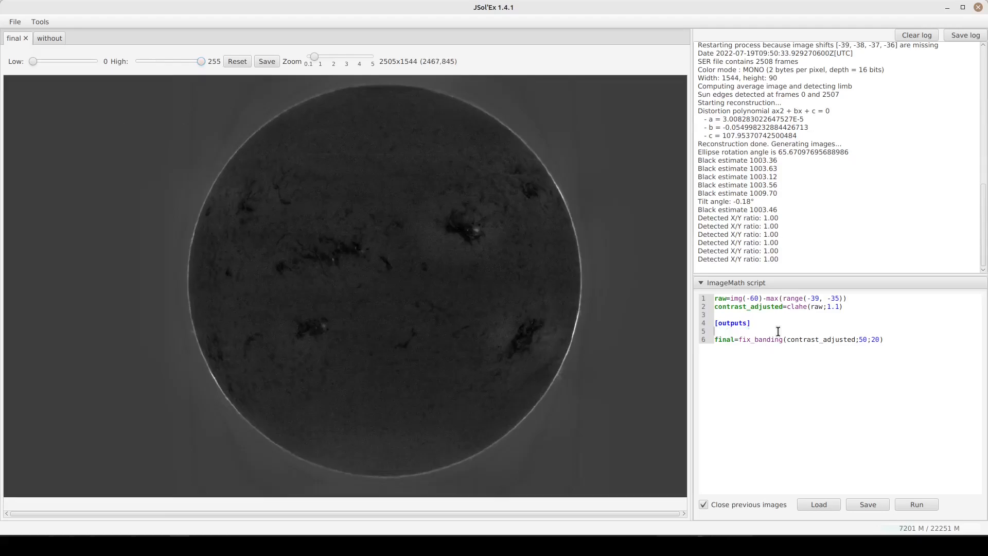
key(BackSpace)
key(Up)
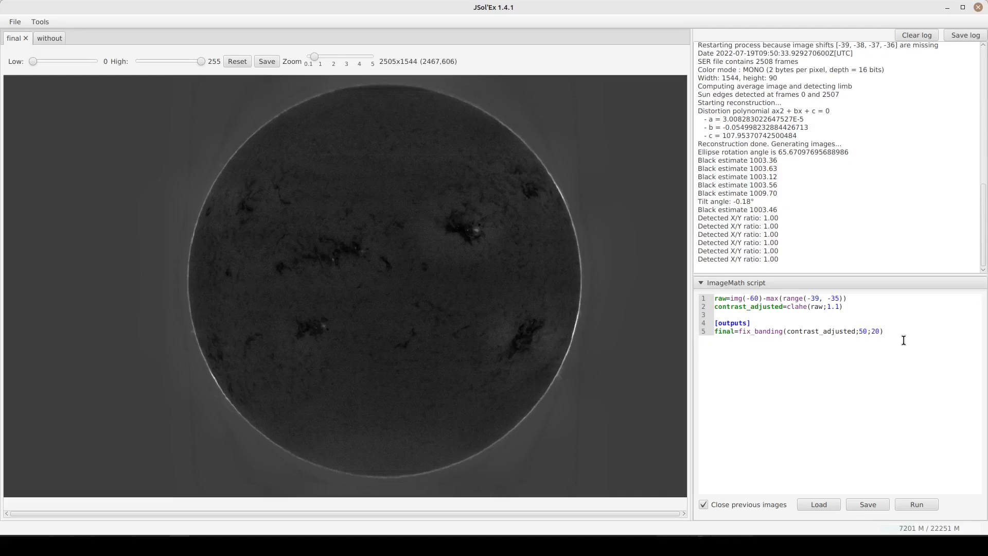
Wrap the clahe(raw;1.1) expression of contrast_adjusted in adjust_contrast with limits 0 and 200, and run the script
text(adjust_contrast()
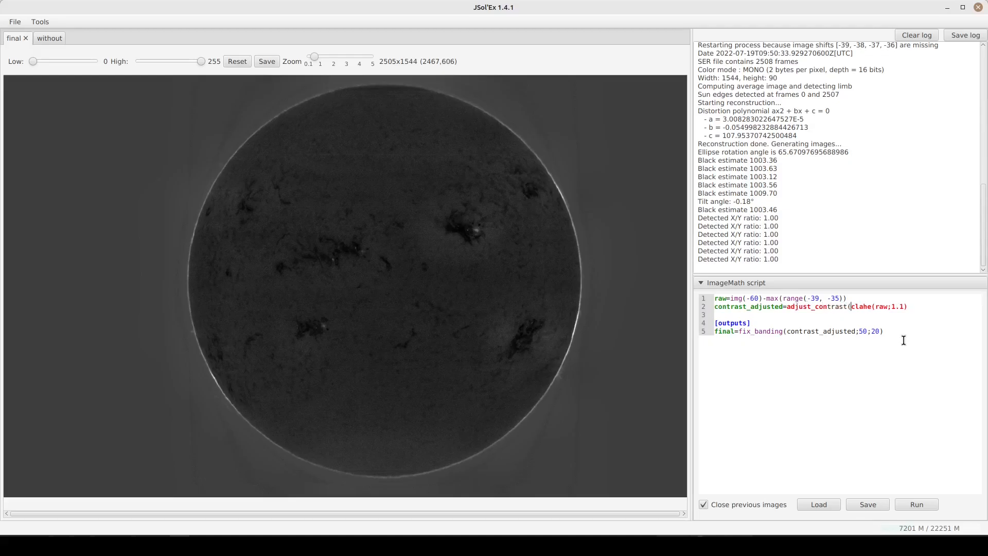
key(Right)
key(Right)
key(Right)
text();0;)
text(200))
click(907, 505)
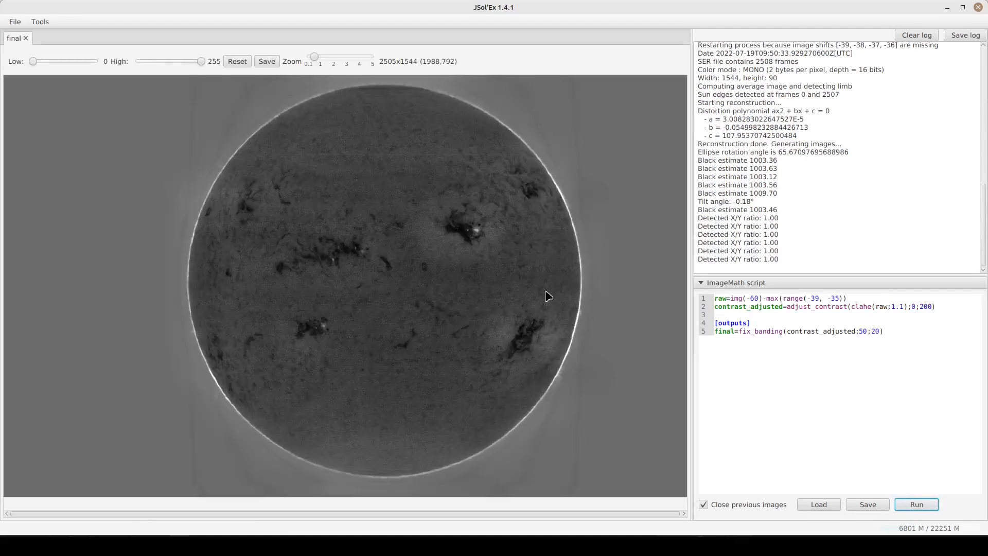
Examine the contrast and detail across the solar disk in the final image at several magnifications
scroll(396, 272, up, 2)
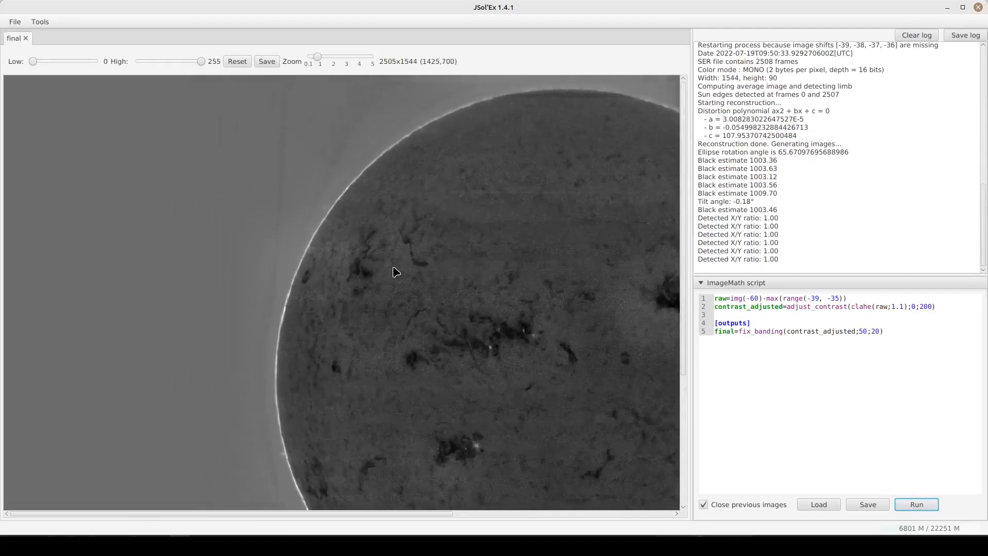
scroll(396, 271, right, 14)
scroll(396, 271, down, 2)
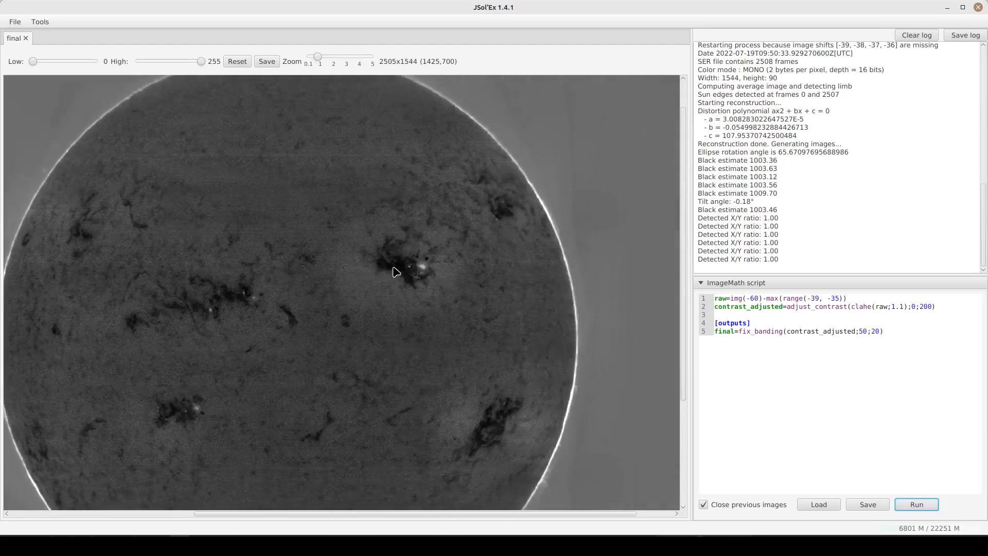
scroll(396, 271, down, 3)
scroll(396, 271, up, 3)
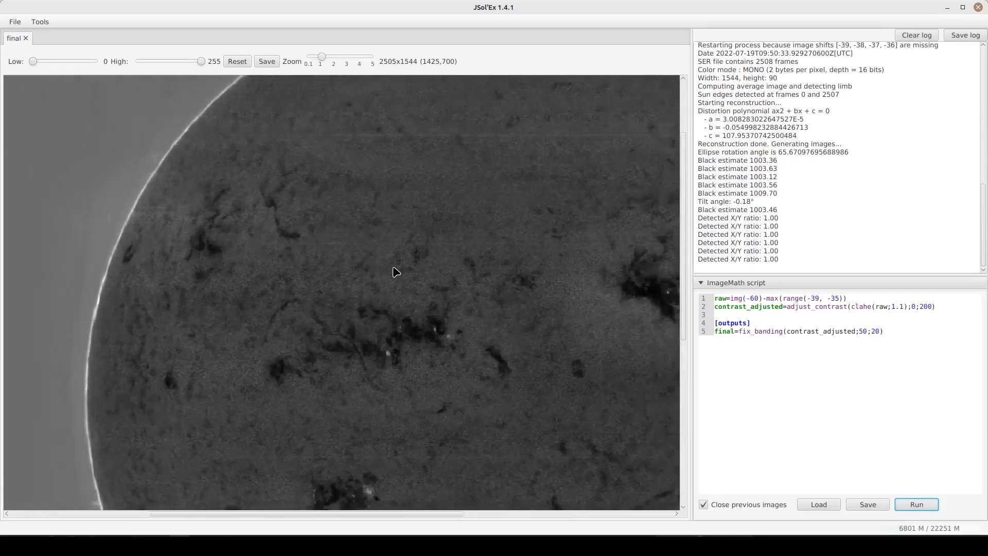
scroll(397, 271, down, 3)
scroll(396, 271, right, 8)
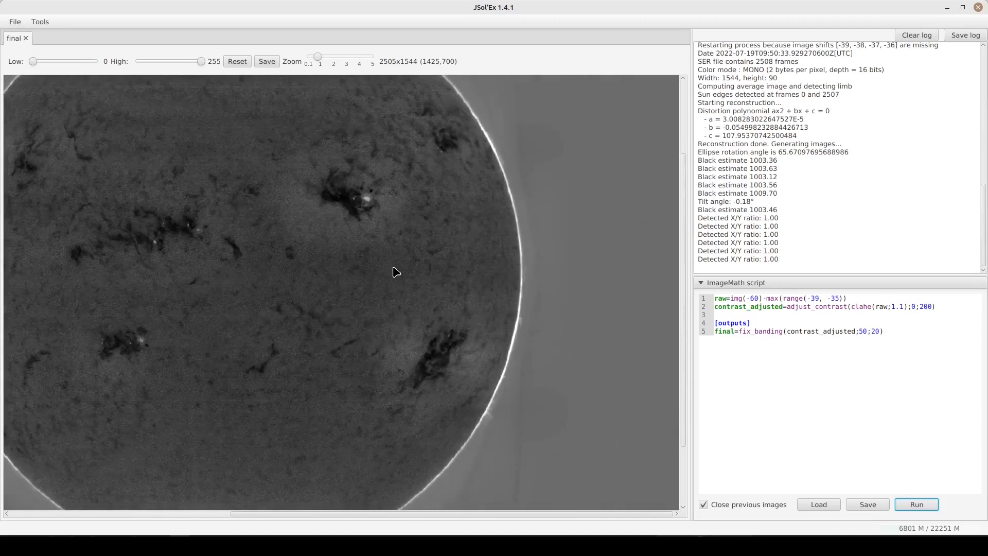
scroll(396, 272, down, 3)
scroll(396, 272, left, 8)
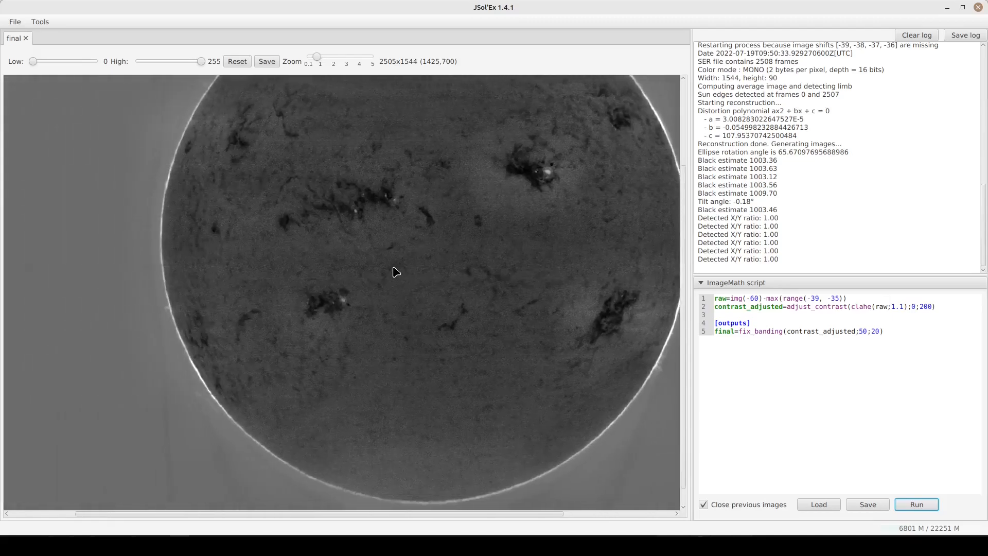
scroll(396, 272, up, 5)
scroll(396, 272, right, 8)
scroll(396, 272, down, 3)
scroll(396, 272, left, 6)
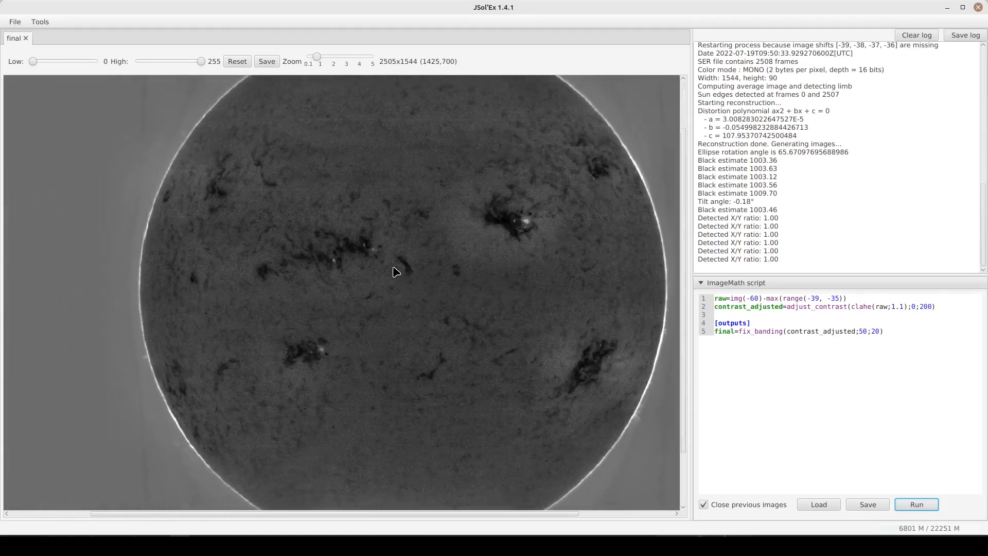
scroll(396, 271, right, 5)
scroll(396, 272, up, 3)
scroll(396, 272, down, 3)
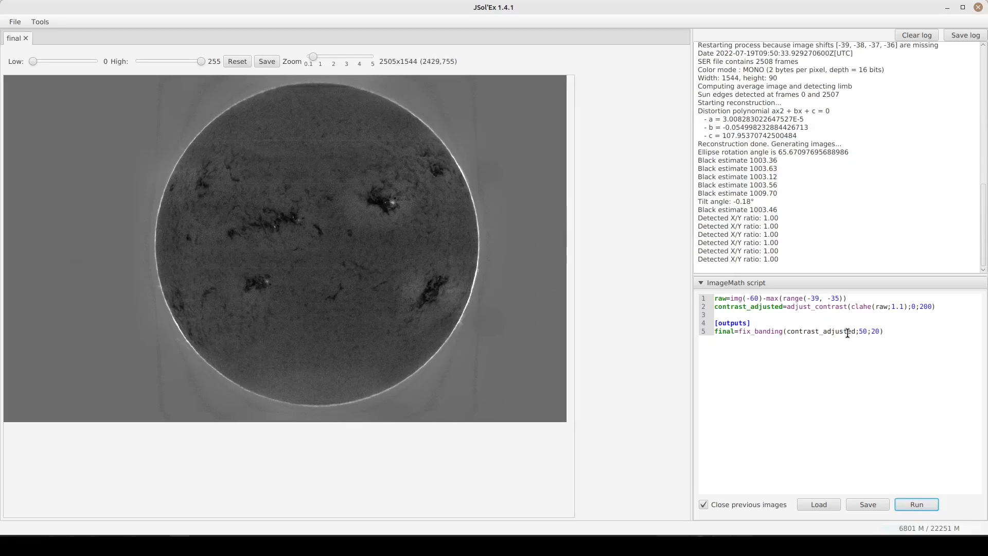
Add the line squared=autocrop(contrast_adjusted) below the contrast_adjusted definition, keeping an empty line before the outputs section
click(808, 383)
text(squared=)
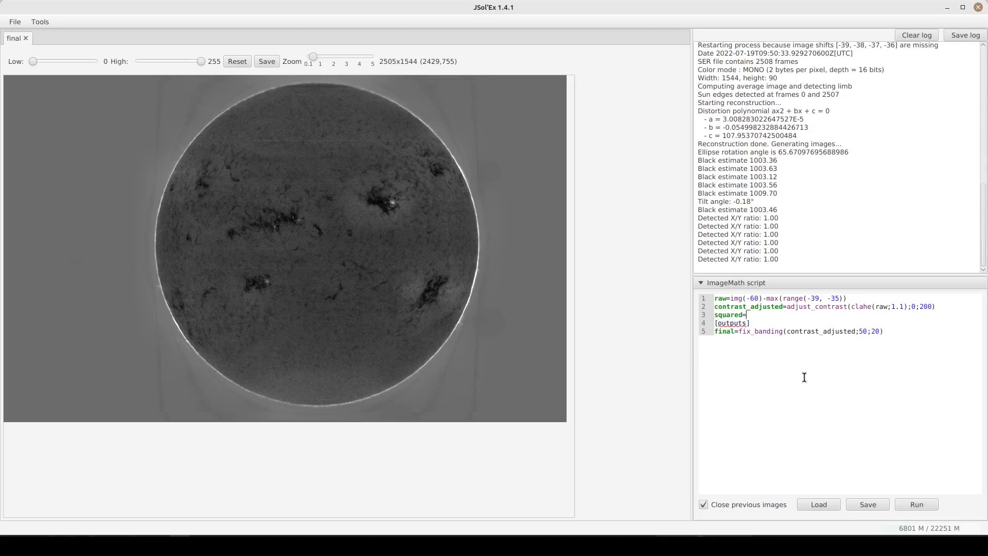
text(autocrop(constra)
key(BackSpace)
key(BackSpace)
text(tas)
key(BackSpace)
key(BackSpace)
text(rast_adjusted))
key(Return)
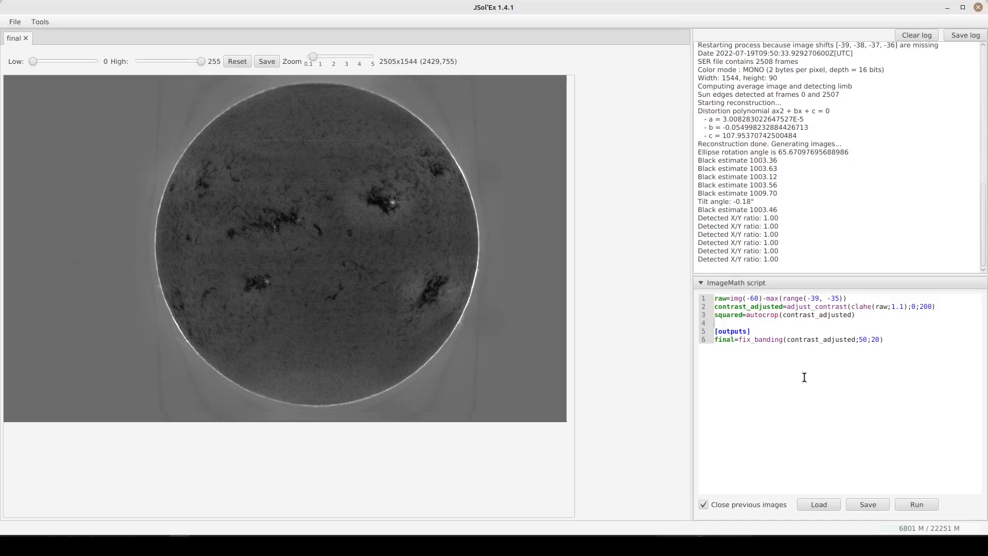
Rename the squared variable to square, use it in the final output as fix_banding(square;50;20), and run the script
double_click(722, 313)
click(810, 342)
double_click(807, 340)
key(ctrl+v)
click(744, 314)
key(BackSpace)
click(816, 340)
key(BackSpace)
key(BackSpace)
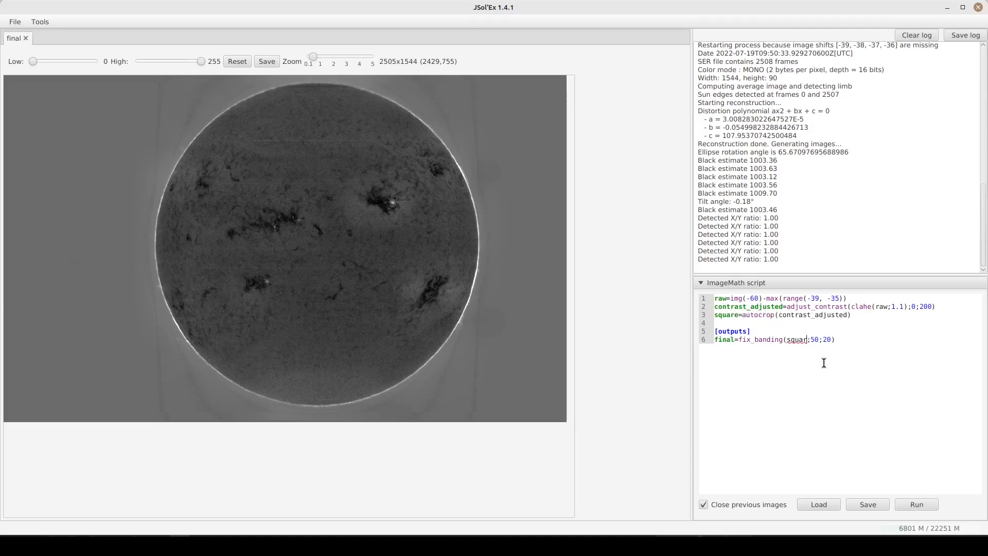
text(e)
click(900, 504)
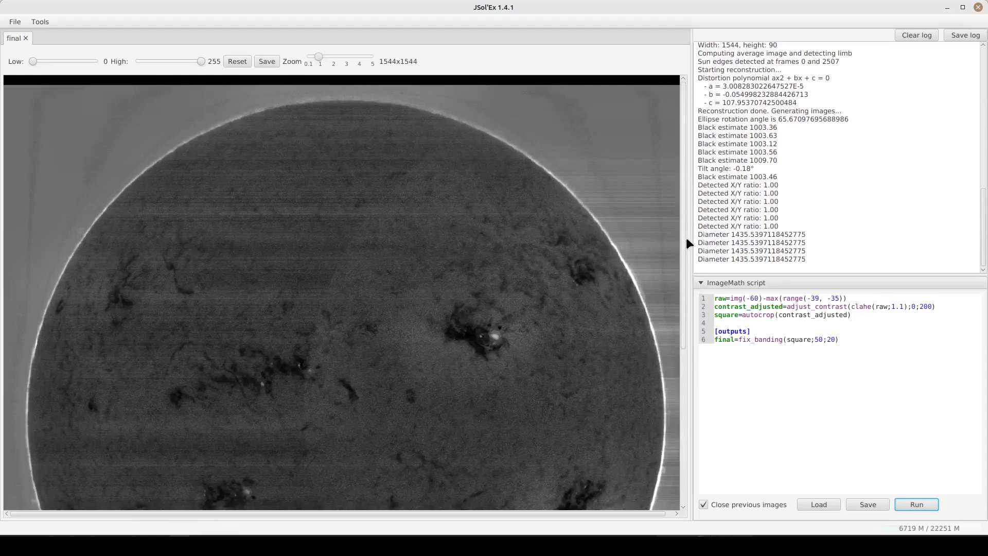
Examine the autocropped final image for banding and check the fix_banding call in the final output
drag(683, 236, 662, 318)
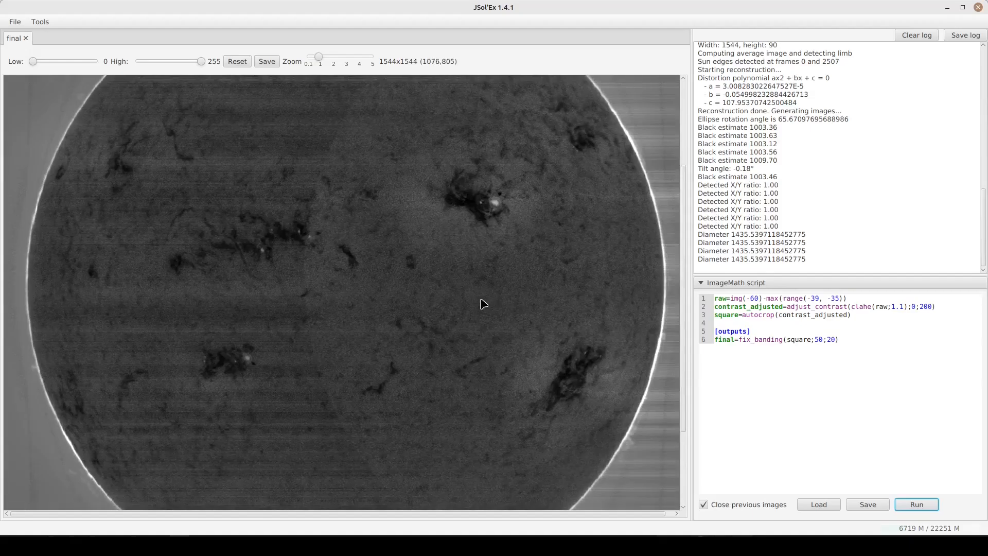
scroll(483, 303, up, 3)
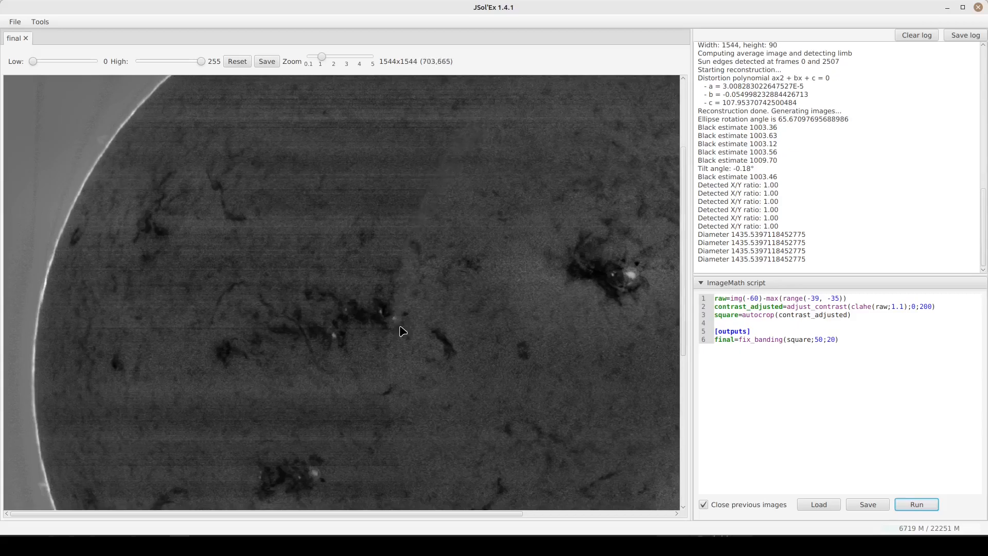
scroll(423, 288, down, 3)
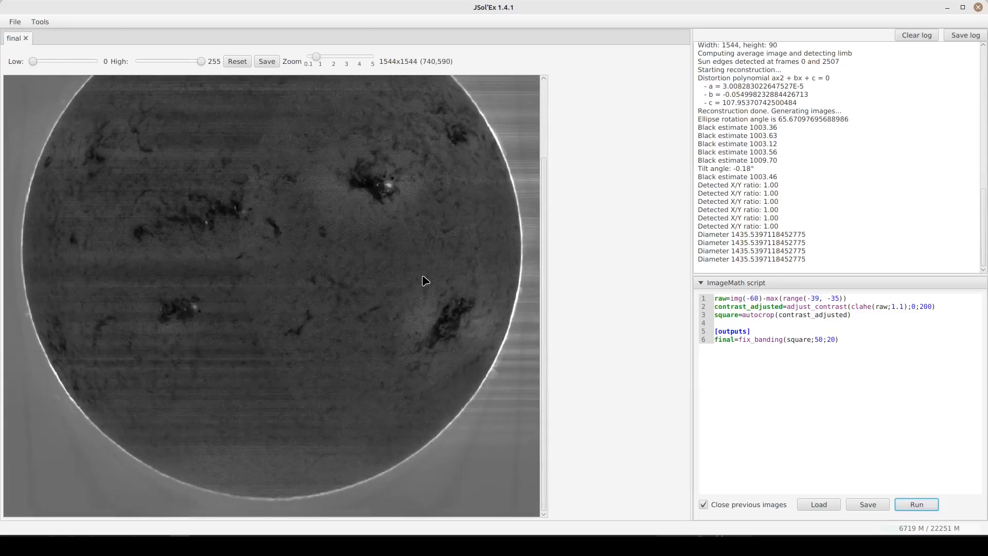
scroll(425, 280, up, 3)
scroll(424, 279, up, 2)
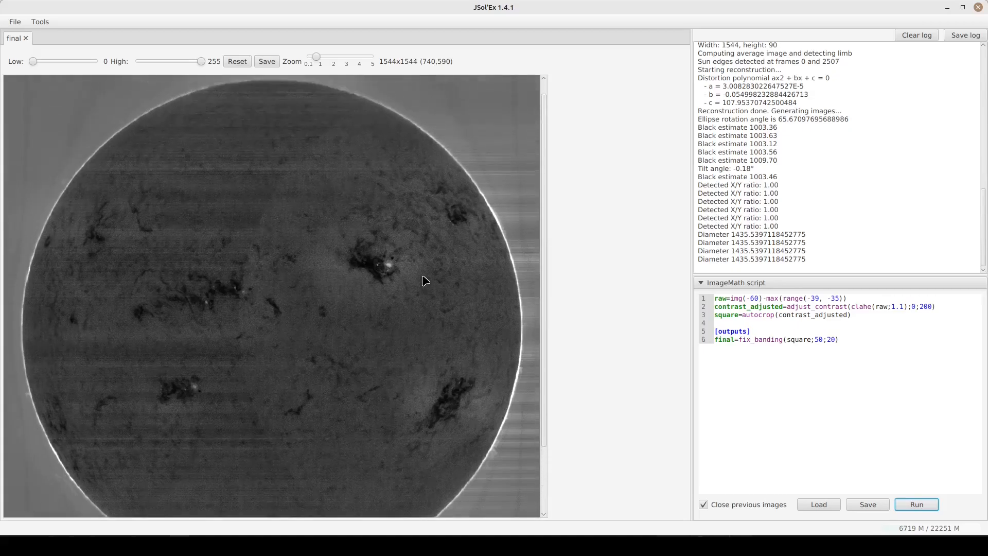
double_click(759, 340)
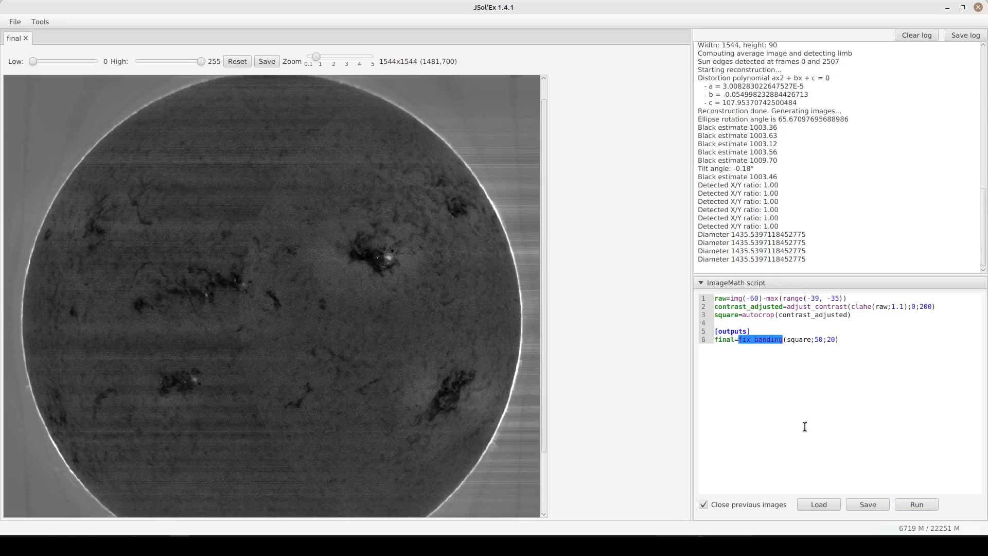
click(760, 342)
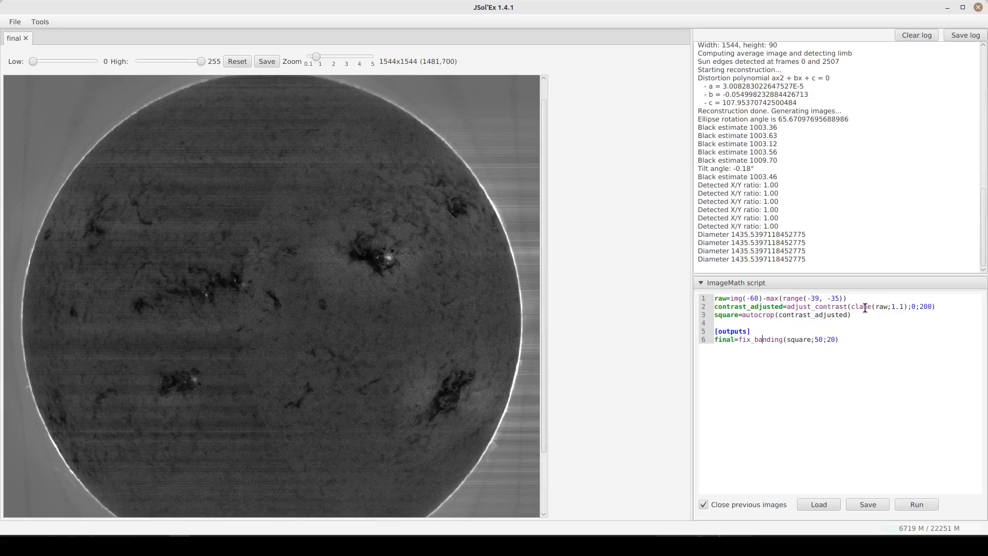
Insert the line fixed=fix_banding(raw;50;20) directly below the raw definition
key(Return)
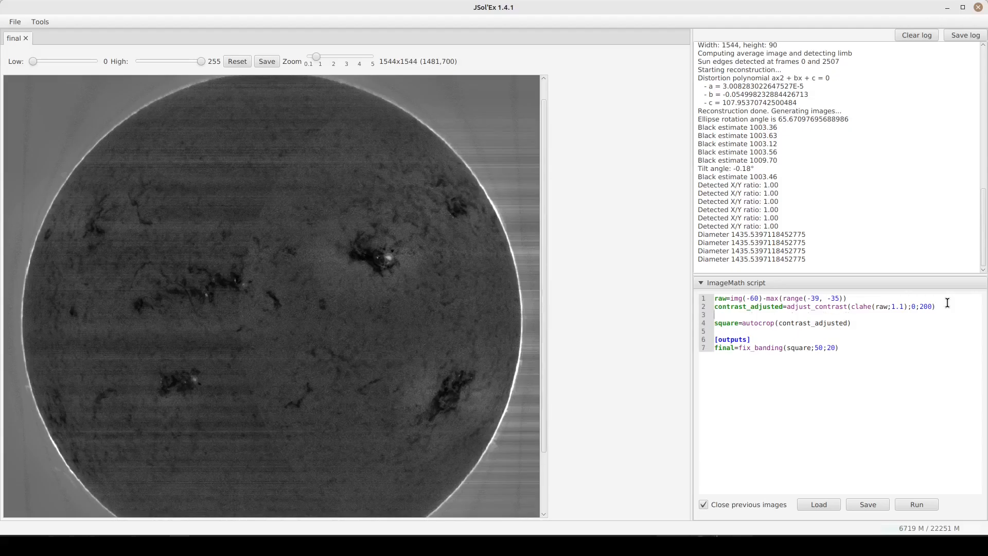
key(BackSpace)
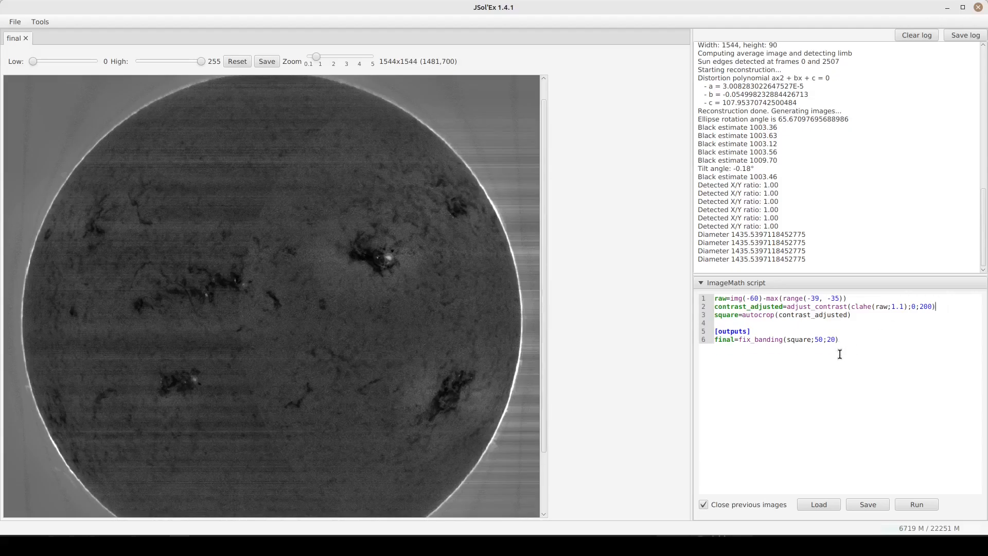
key(Return)
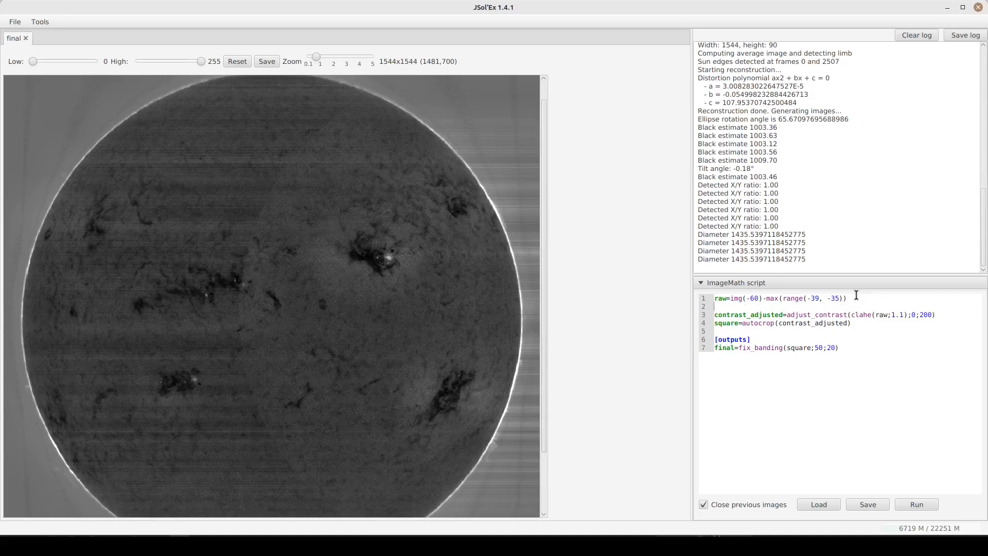
text(fie)
text(ed=)
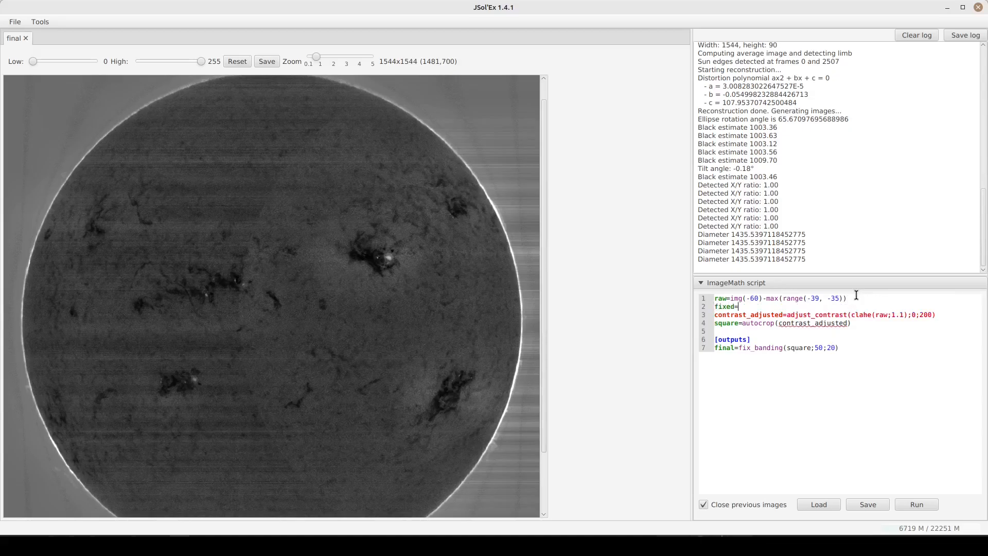
text(fix_banding9(raw;5)
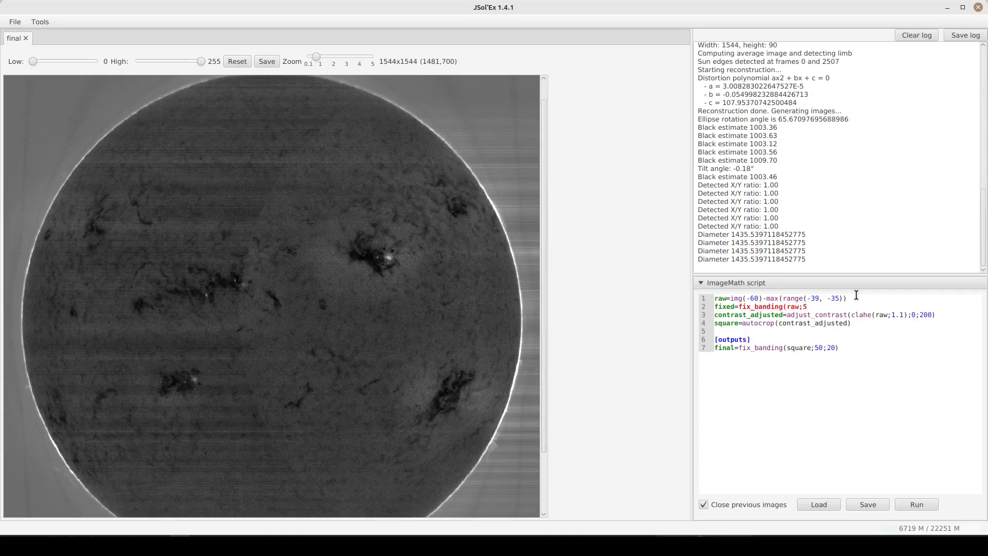
text(0;20))
Replace raw with fixed inside the clahe call of the contrast_adjusted line
double_click(726, 307)
key(ctrl+c)
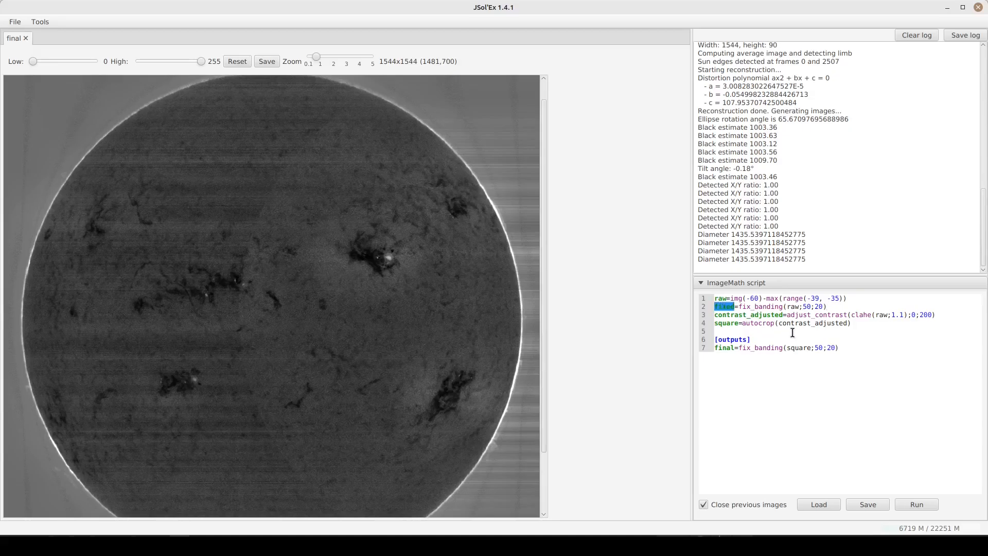
double_click(879, 316)
key(ctrl+v)
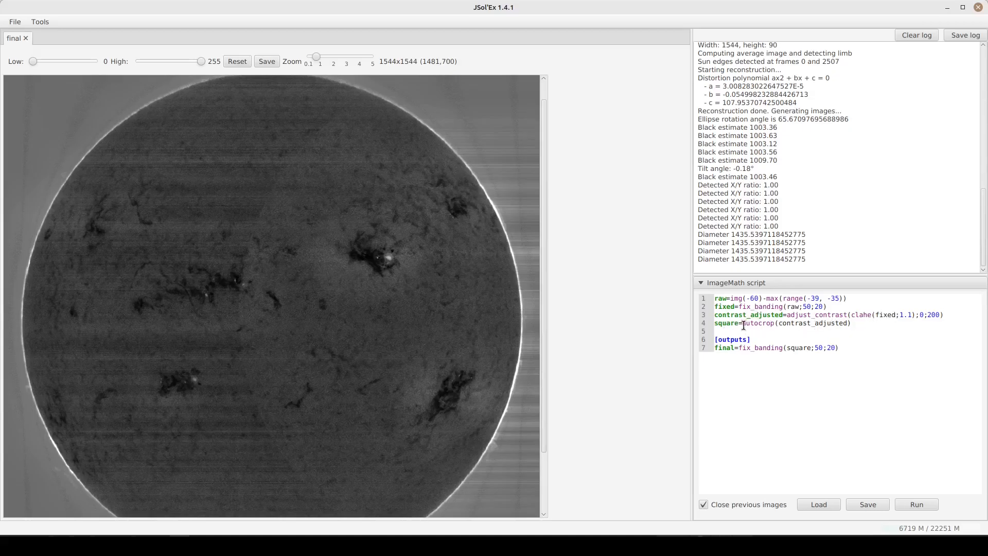
Strip the fix_banding call from the final output so it reads final=square, and run the script
double_click(754, 350)
key(Delete)
key(Delete)
key(shift+End)
key(Return)
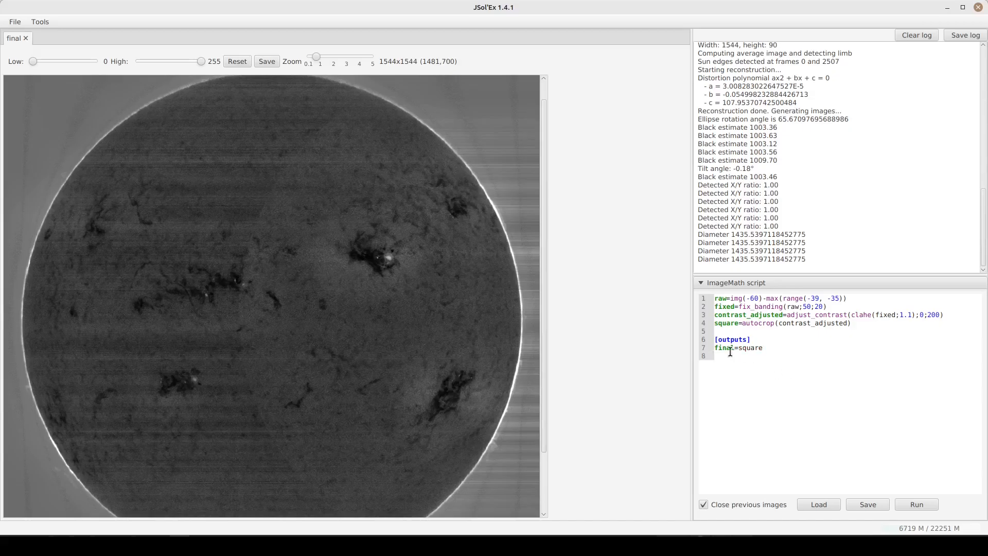
click(916, 505)
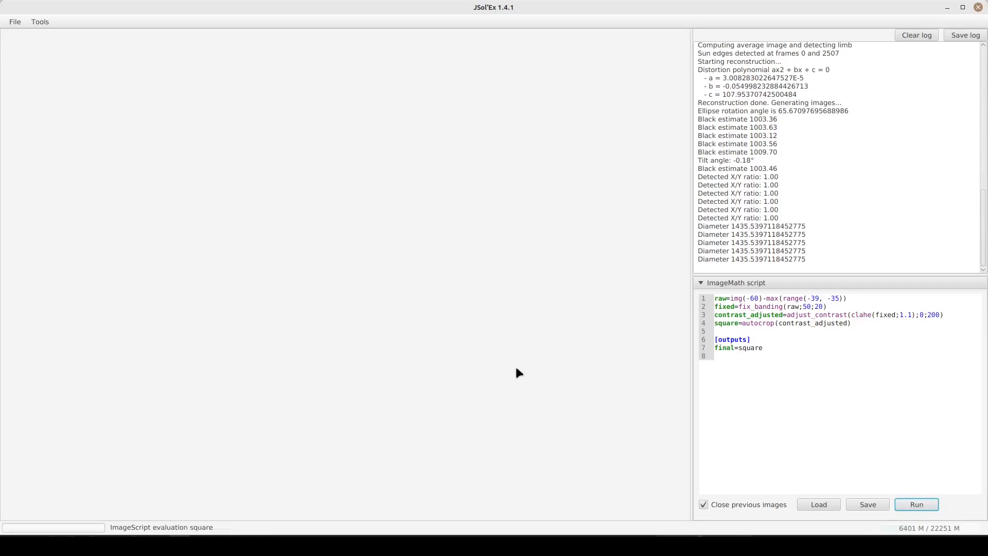
Examine the new square final image for banding across the disk, along the limb and in the background
scroll(518, 372, up, 4)
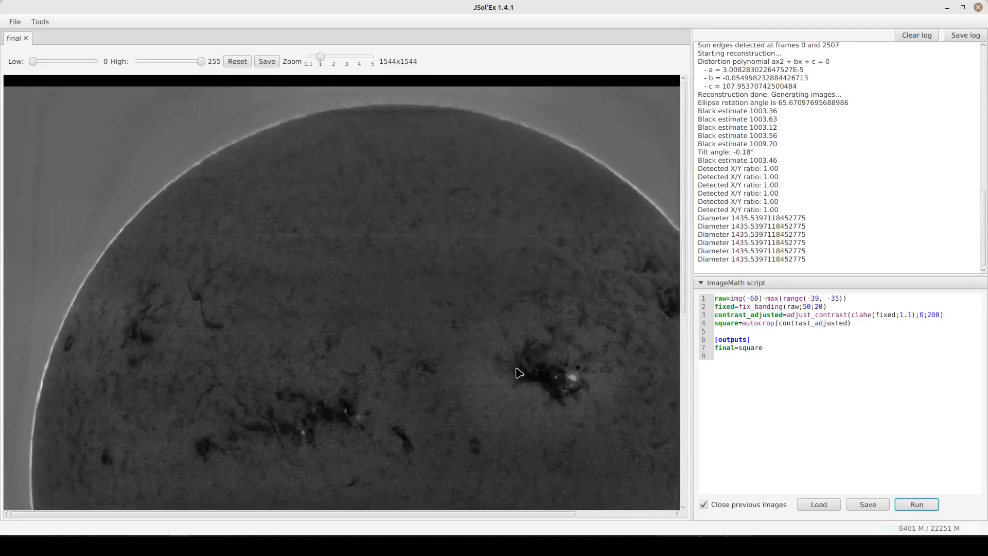
scroll(518, 373, down, 4)
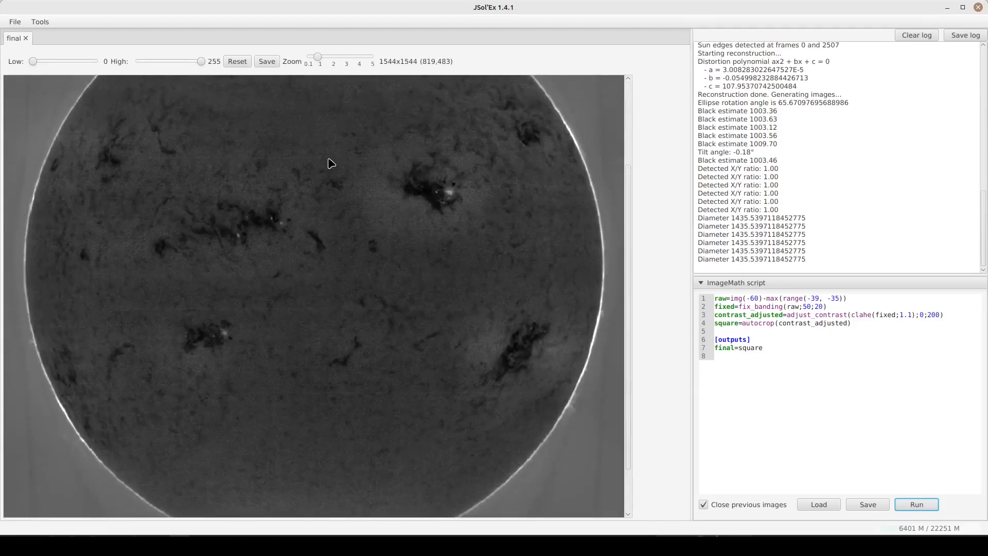
scroll(322, 233, up, 3)
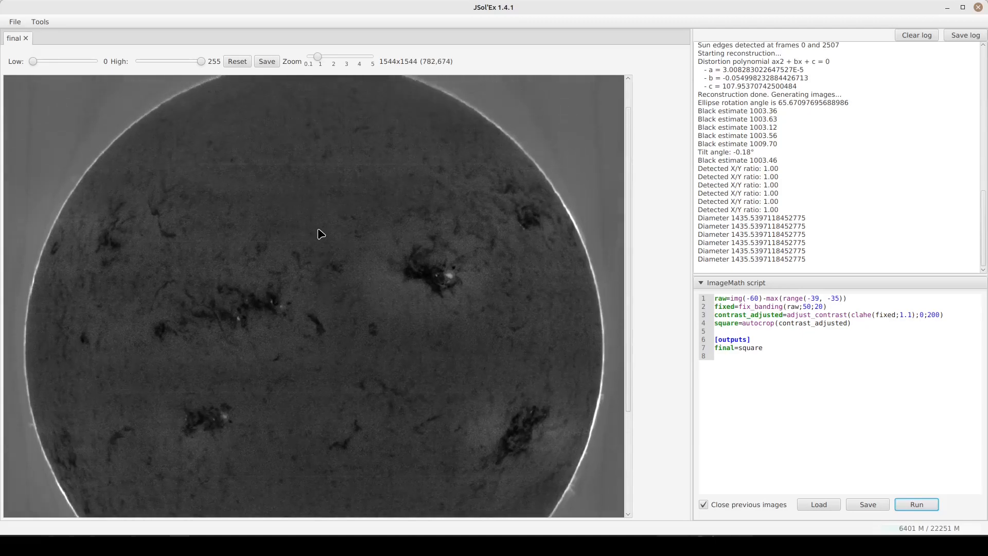
scroll(321, 233, down, 3)
scroll(321, 234, down, 2)
scroll(321, 234, up, 2)
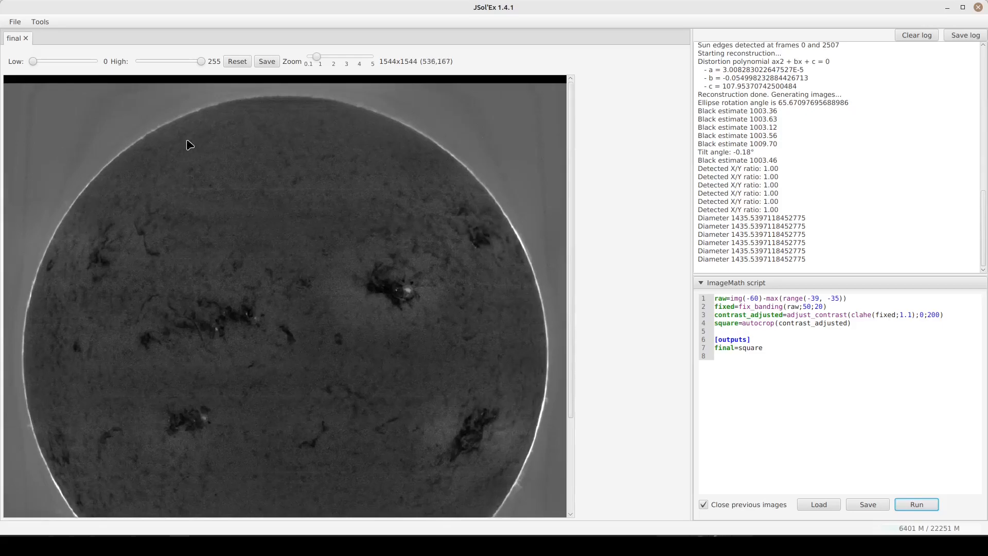
scroll(98, 153, up, 1)
scroll(96, 149, up, 2)
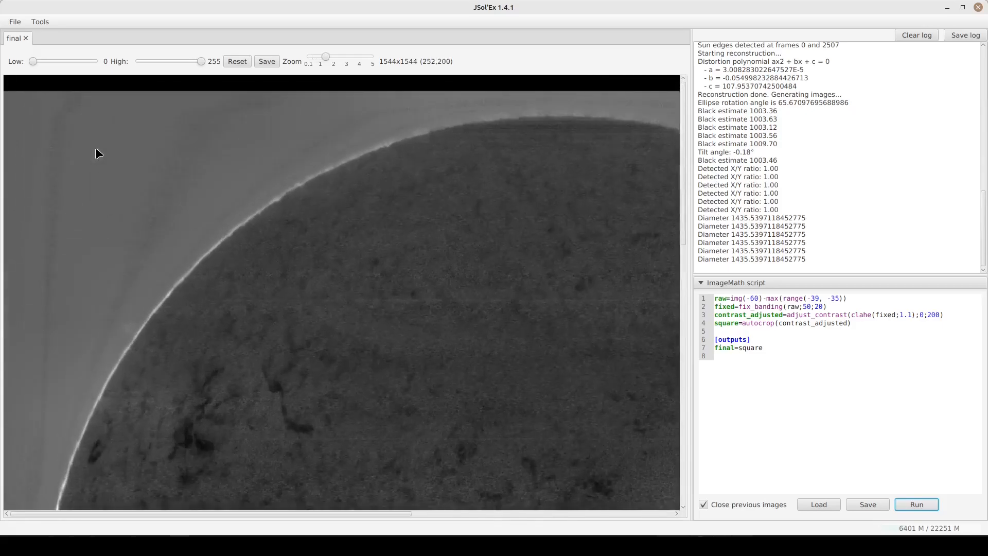
scroll(168, 256, down, 10)
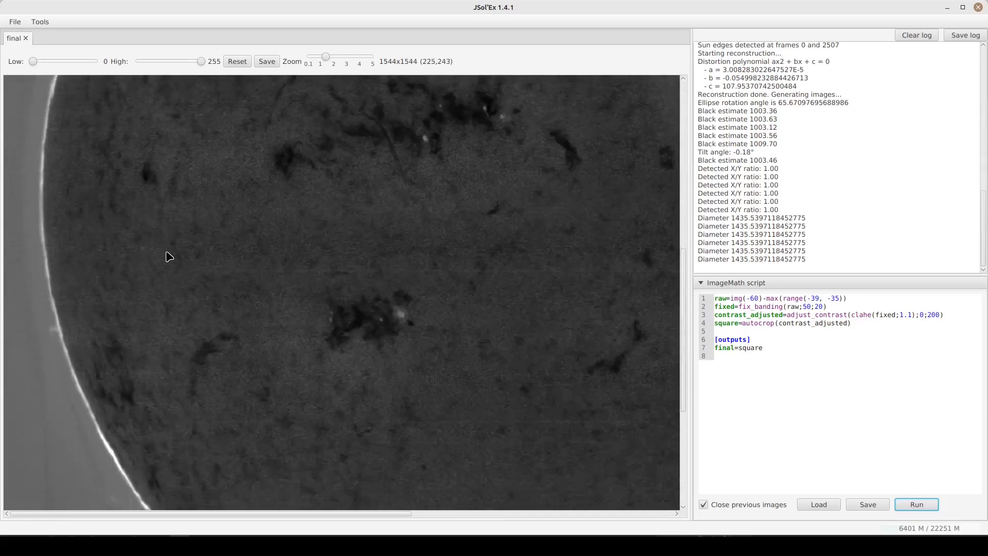
scroll(169, 257, down, 5)
scroll(119, 274, up, 1)
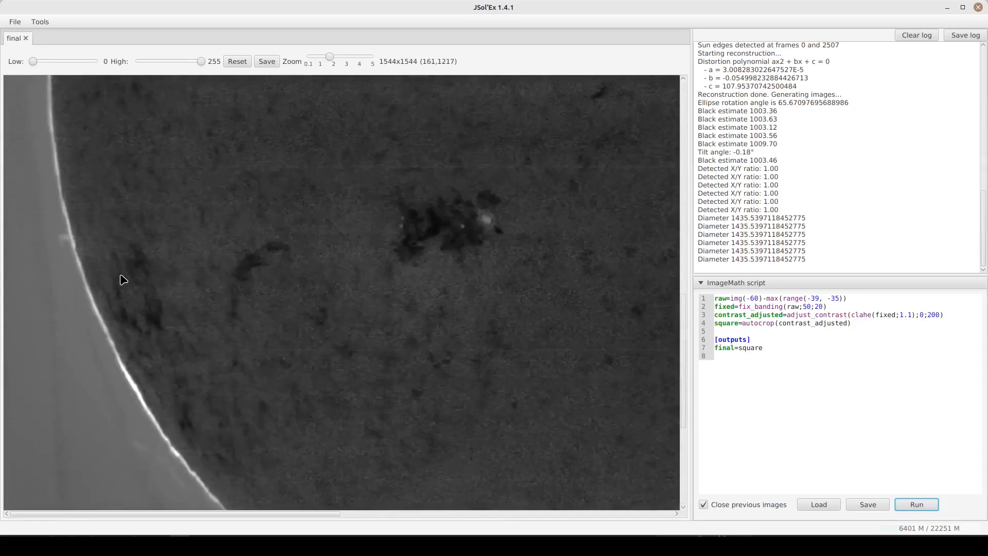
Inspect the lower limb and surrounding background of the square final image at different magnifications
scroll(123, 279, down, 5)
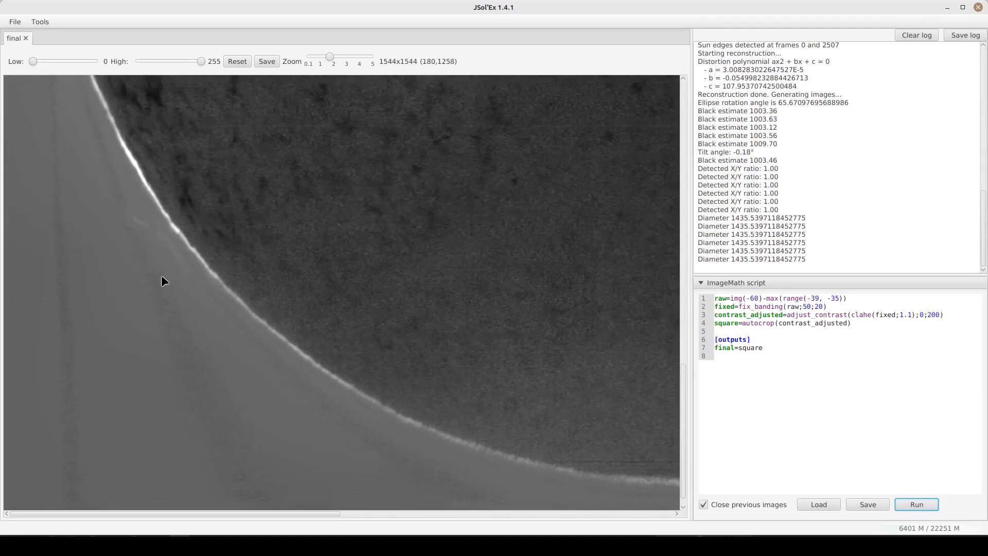
scroll(162, 277, up, 3)
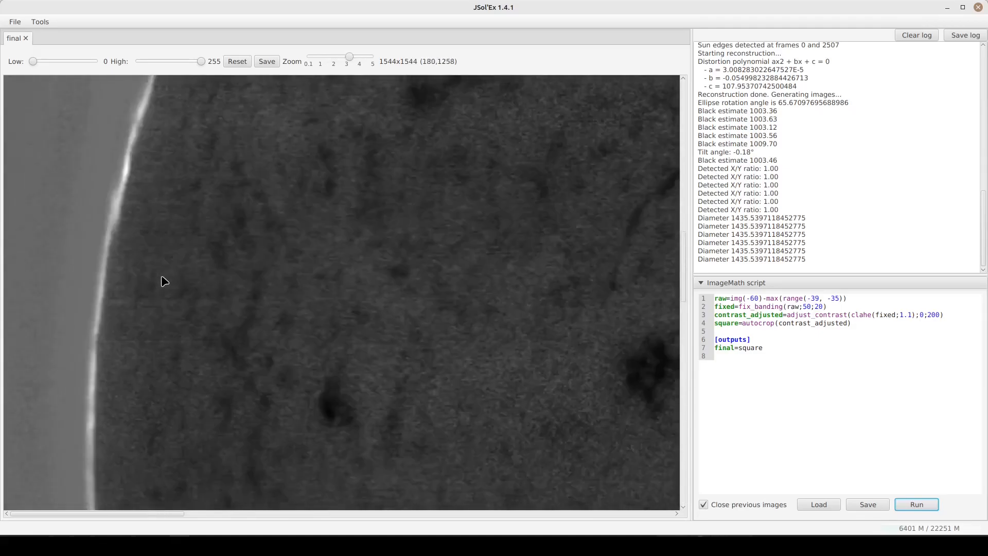
scroll(163, 280, down, 2)
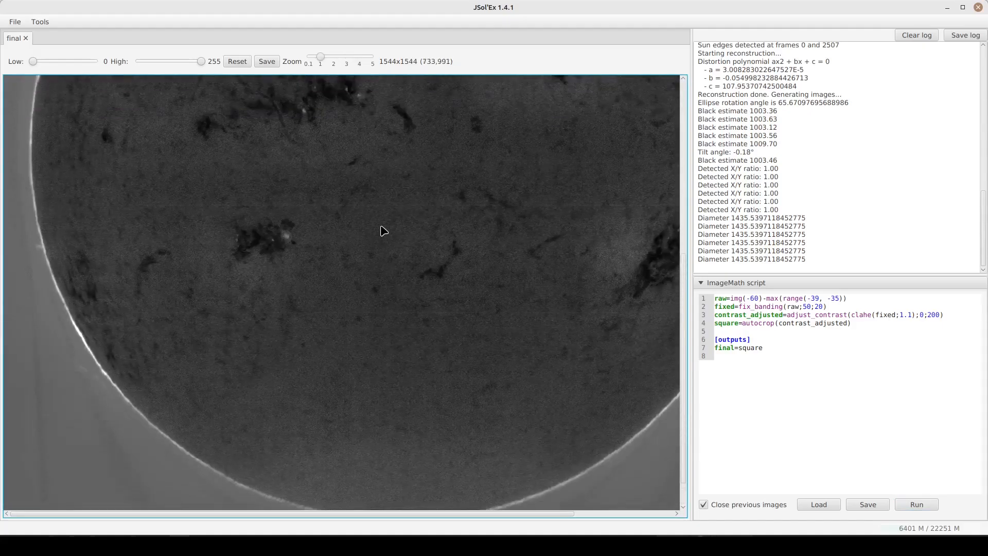
scroll(383, 231, down, 3)
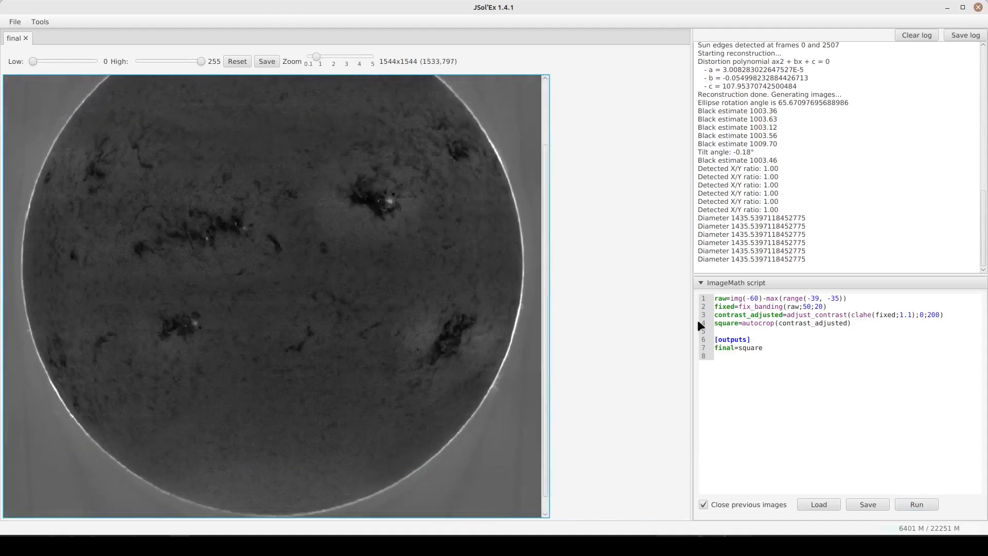
Try wrapping square in a remove_bg call in the final output line, run the script and check the image
click(738, 348)
text(remove_bg()
key(End)
text())
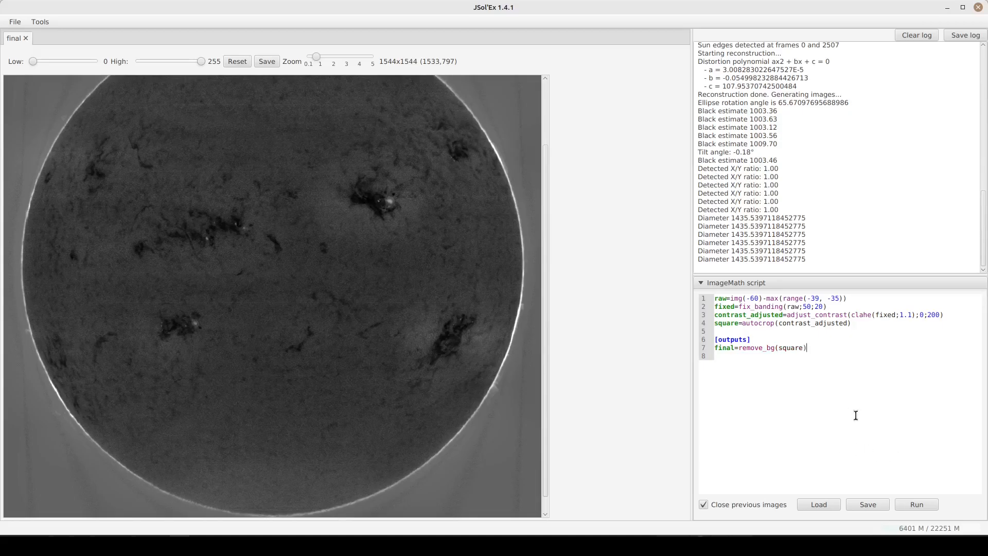
click(904, 499)
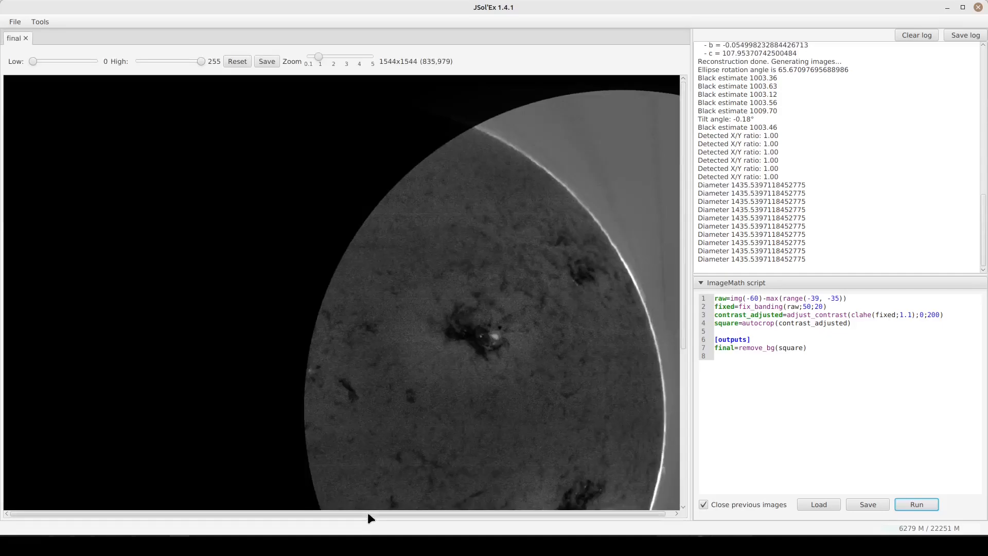
drag(367, 512, 570, 499)
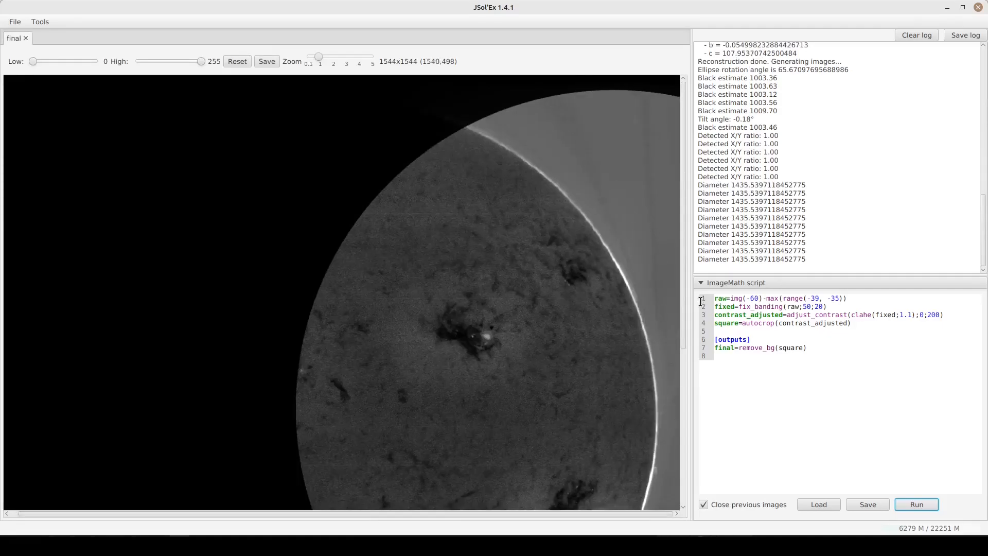
Copy the remove_bg function name from the final output line and delete it there
triple_click(754, 347)
click(755, 347)
double_click(754, 347)
key(ctrl+c)
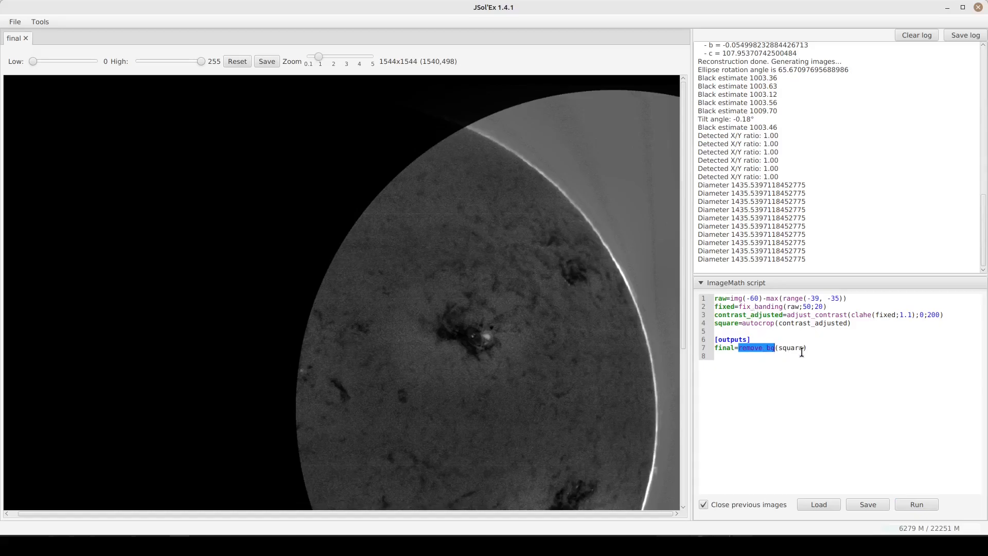
key(BackSpace)
click(787, 312)
text(remove_bg()
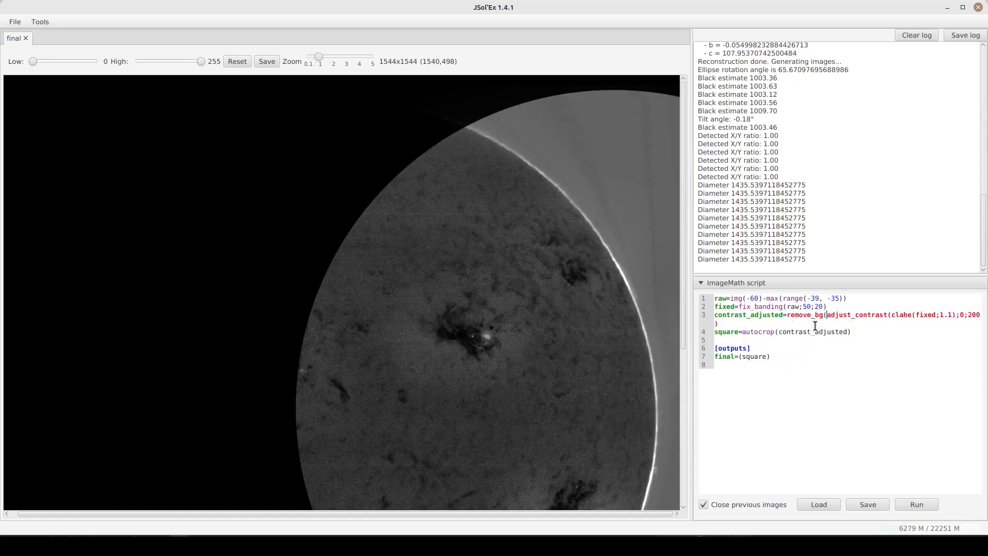
key(ctrl+z)
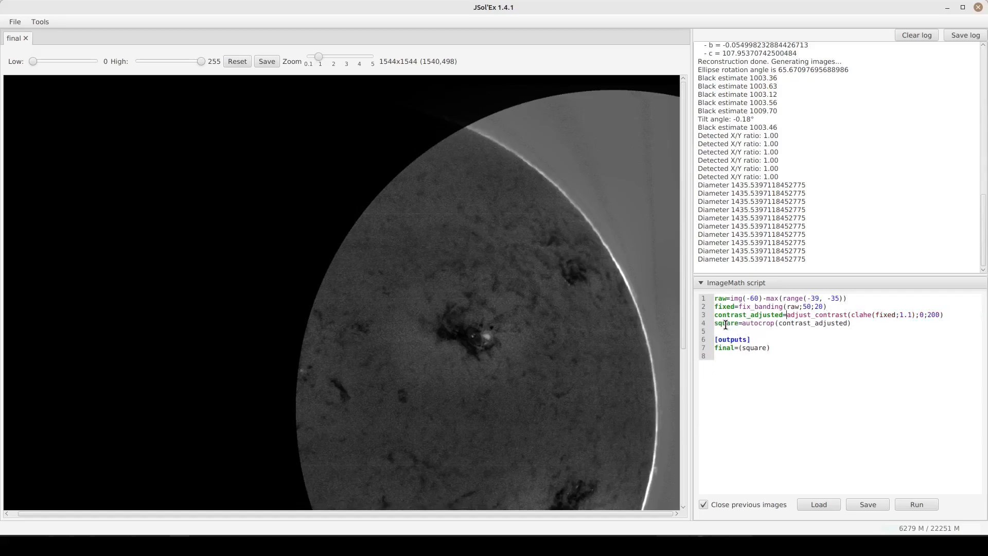
Wrap the fix_banding call of the fixed line in remove_bg(), restore the output to final=square, and run the script
drag(739, 306, 782, 306)
key(Left)
key(ctrl+v)
text(()
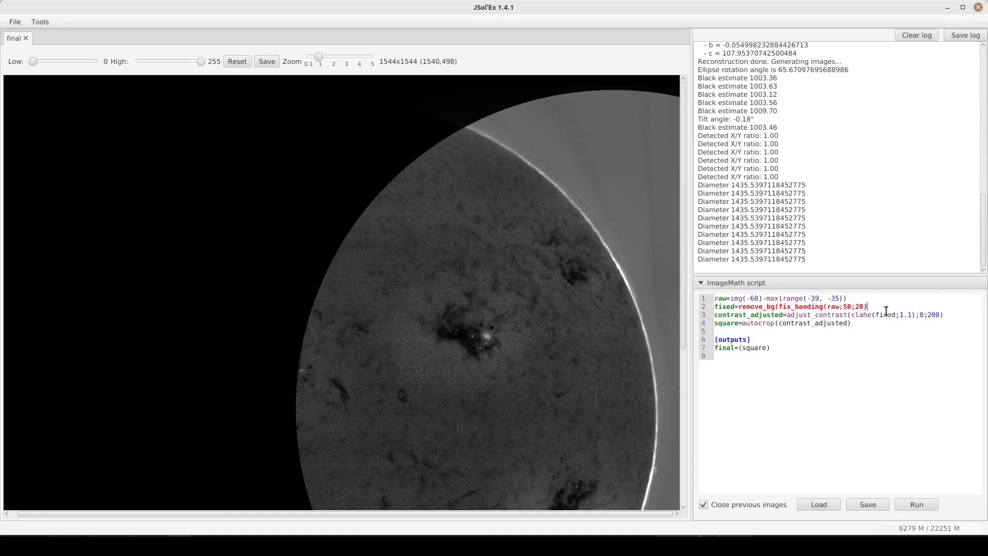
text())
click(792, 352)
click(917, 504)
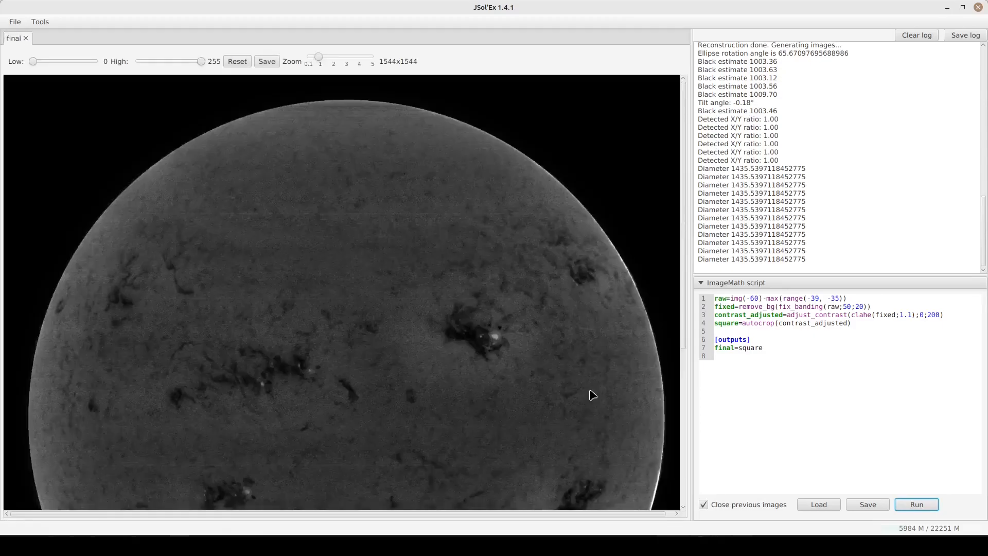
Examine the limb and background of the new final image, lowering the High level to 24 for the check and resetting it
drag(686, 234, 679, 430)
scroll(137, 393, up, 3)
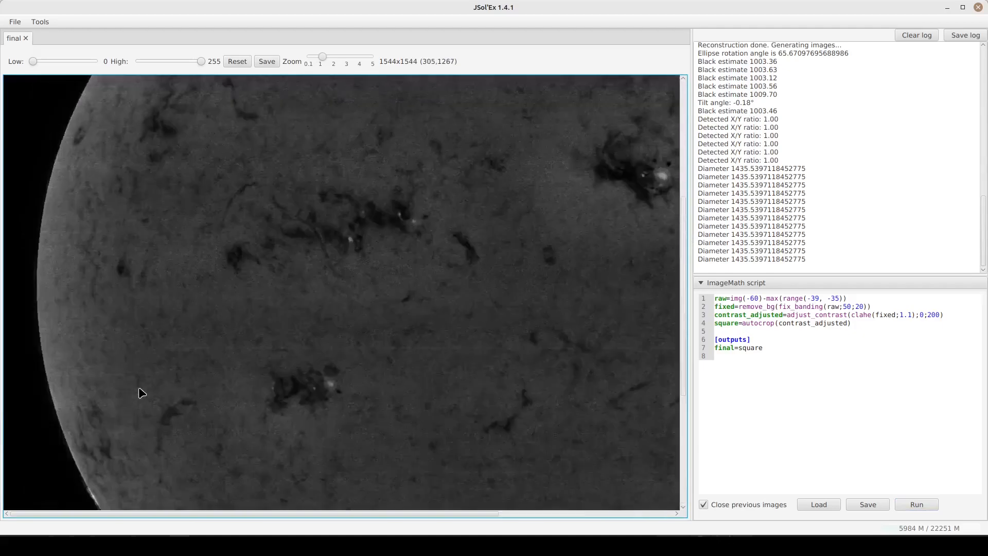
scroll(142, 393, down, 2)
scroll(142, 393, up, 4)
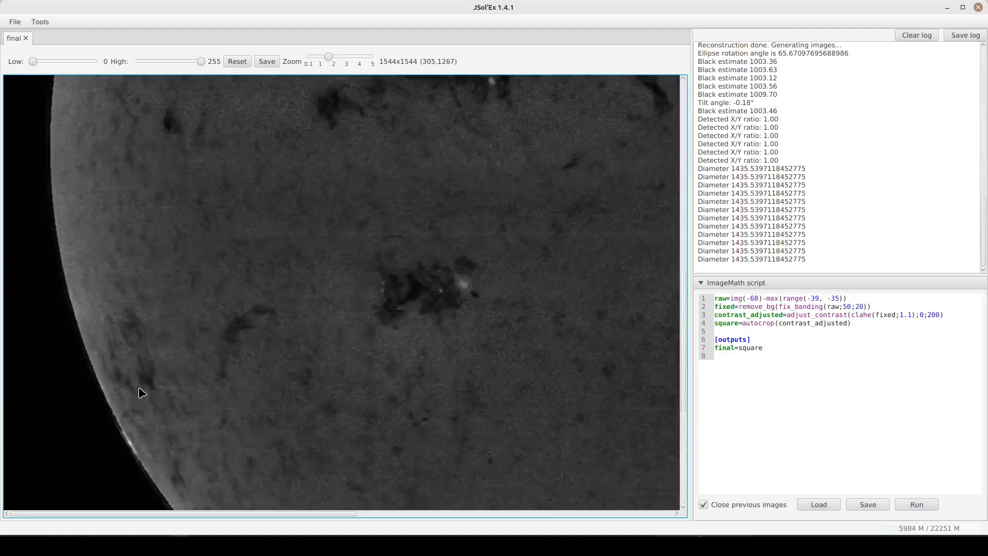
scroll(142, 393, up, 2)
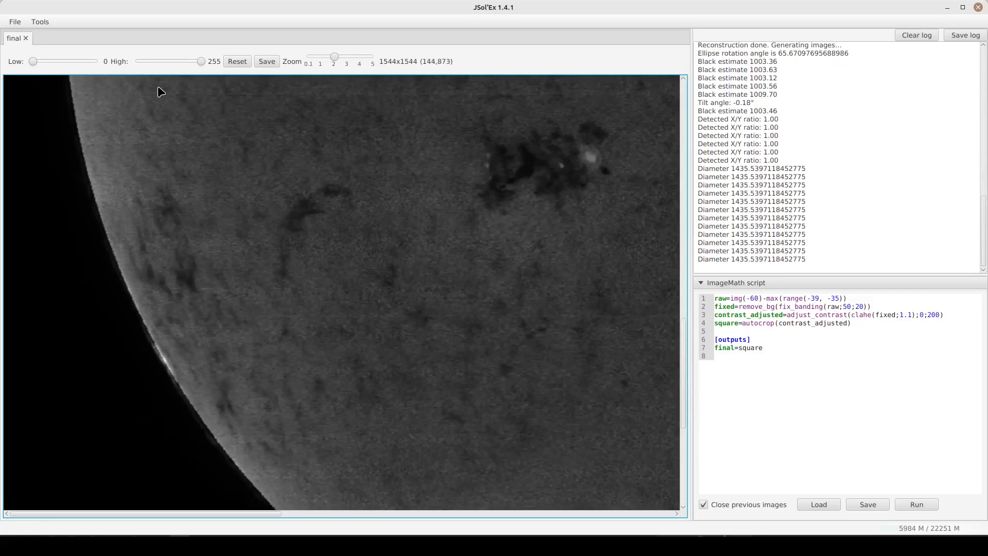
click(202, 60)
drag(176, 62, 174, 62)
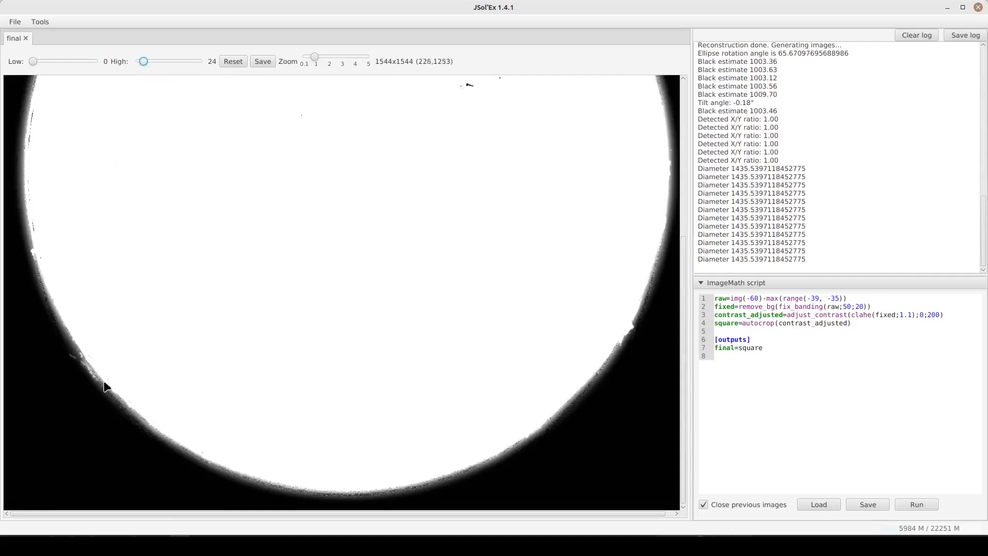
click(233, 62)
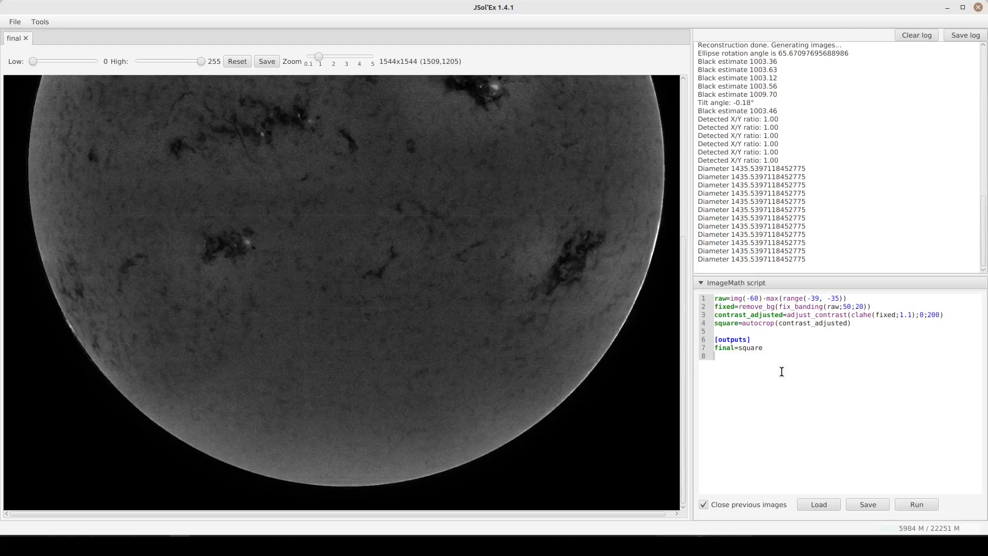
Add the output line colorized=colorize(square;"") below final=square, leaving the color profile string empty
text(colorized=colorize(square;")
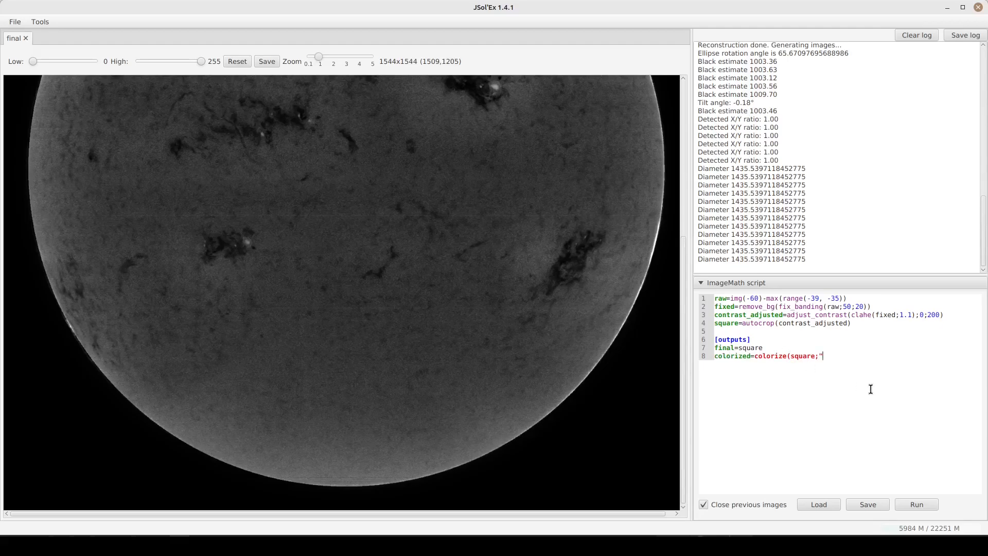
text("))
key(Return)
Copy the label of the Helium (D3) entry from the spectral ray editor and close the editor
click(39, 21)
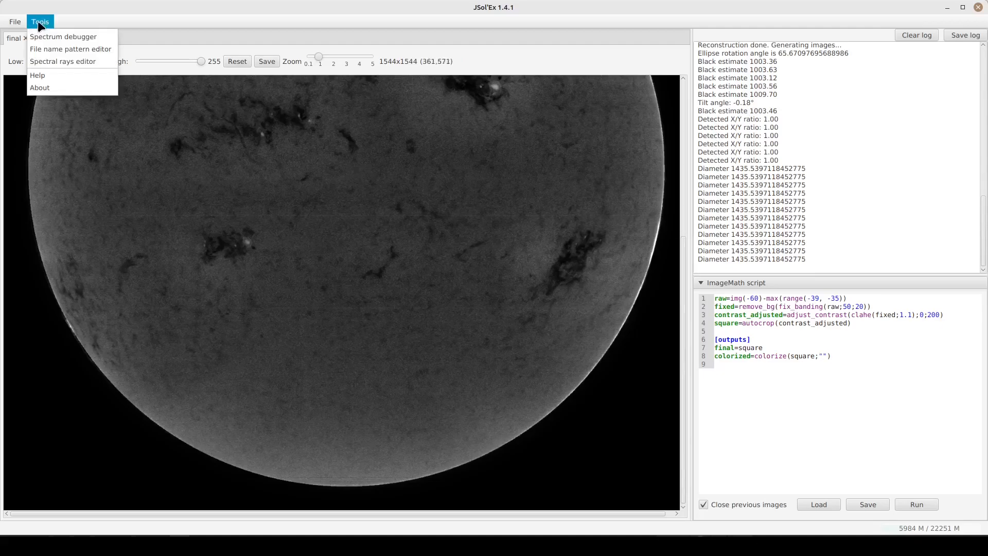
click(60, 62)
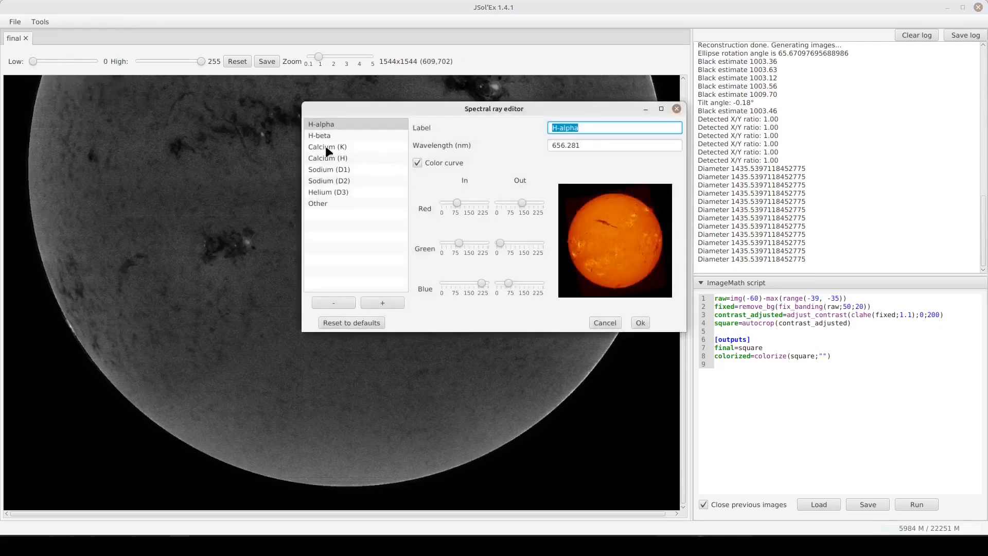
click(329, 188)
drag(606, 127, 530, 122)
key(ctrl+c)
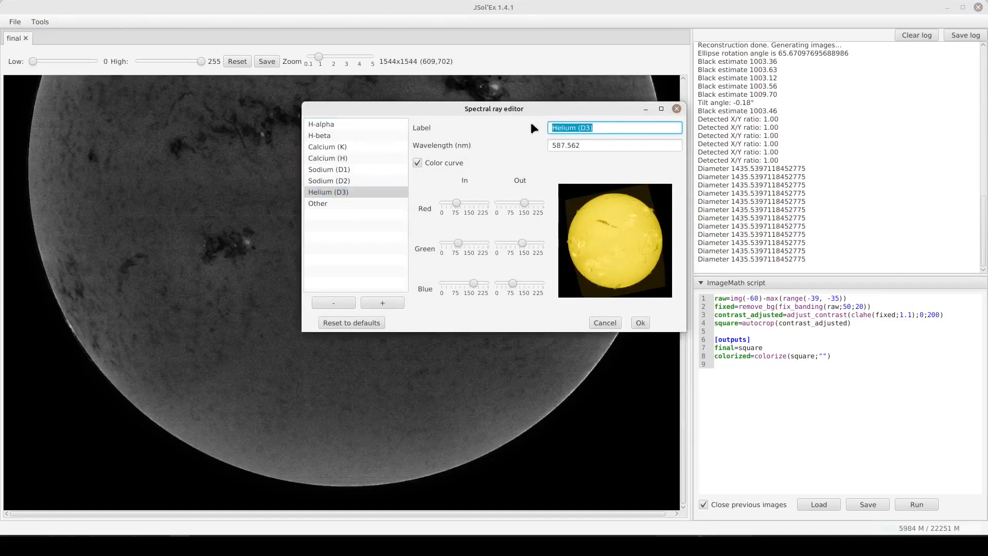
click(676, 109)
Paste Helium (D3) between the quotes of the colorize call and run the script
key(ctrl+v)
click(914, 365)
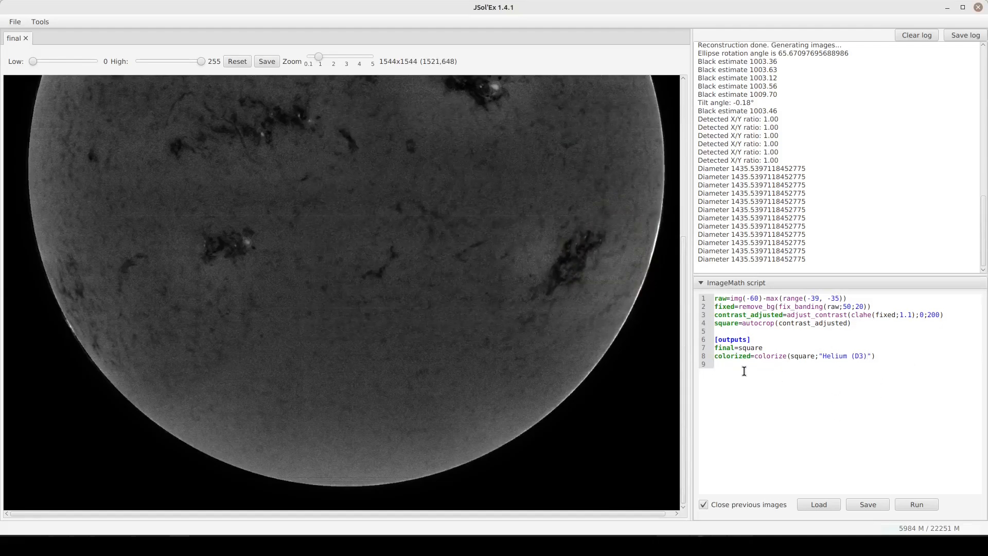
click(917, 504)
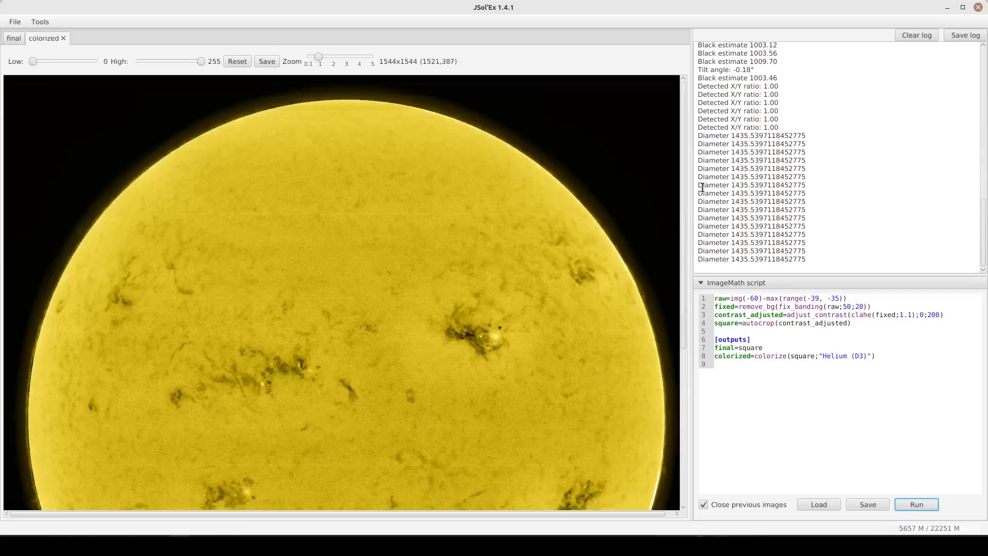
Examine the colorized image's disk and limb, compare it with the final image, and view the whole colorized disk
drag(684, 171, 681, 348)
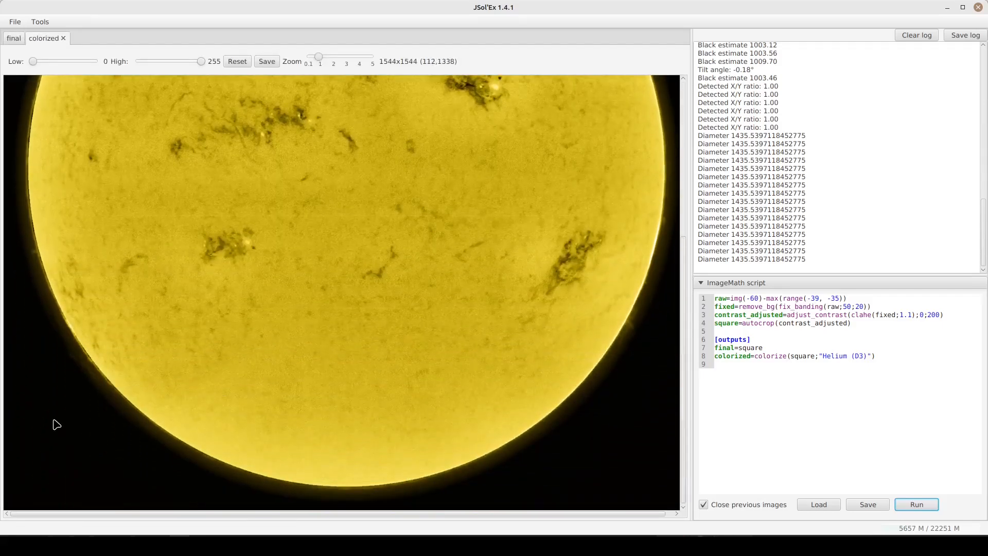
scroll(55, 421, up, 3)
scroll(500, 310, down, 10)
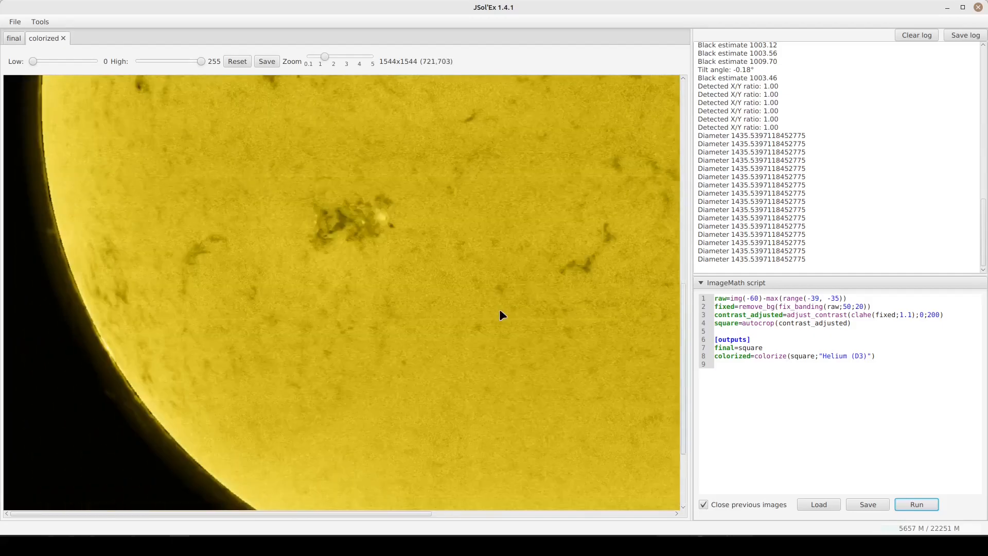
scroll(146, 353, up, 3)
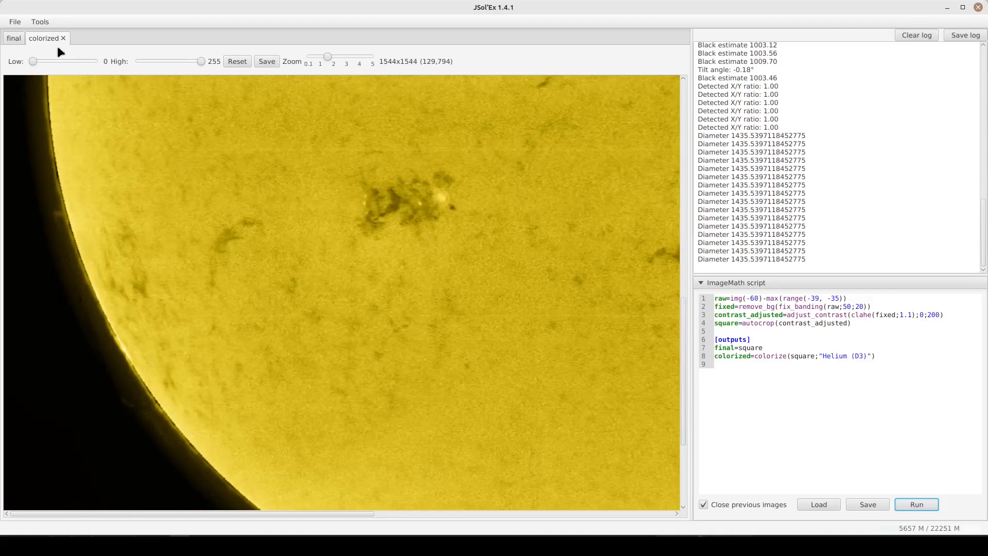
click(13, 39)
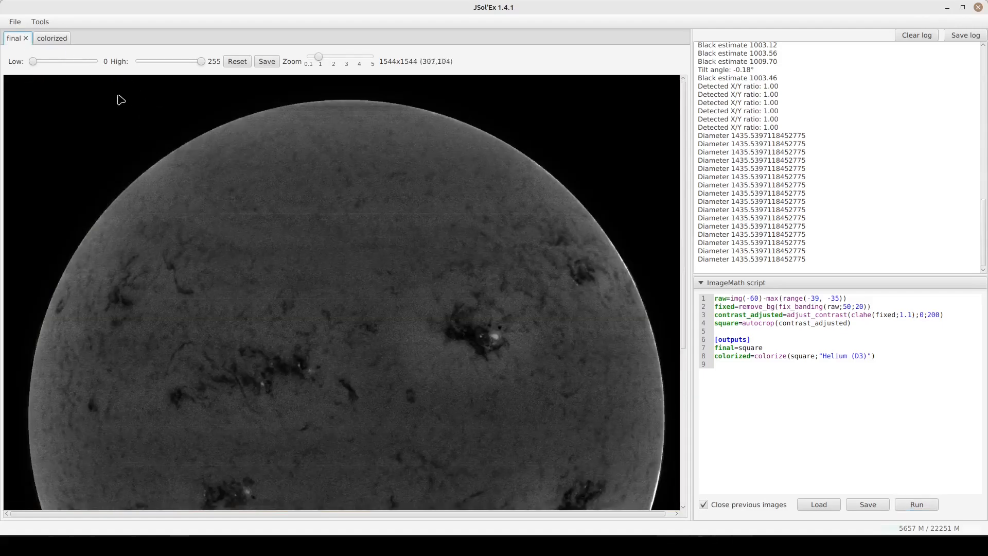
click(55, 40)
scroll(194, 234, up, 3)
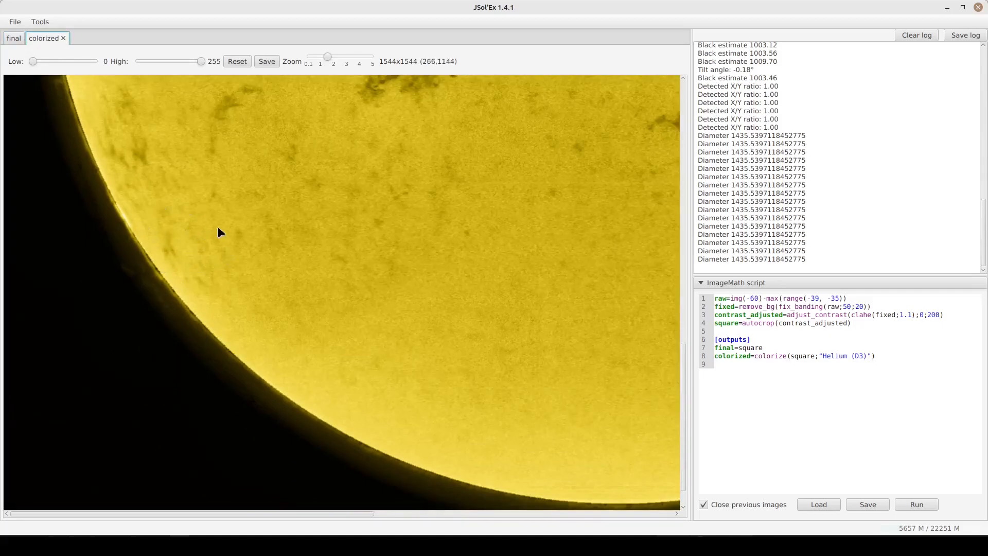
scroll(203, 249, down, 5)
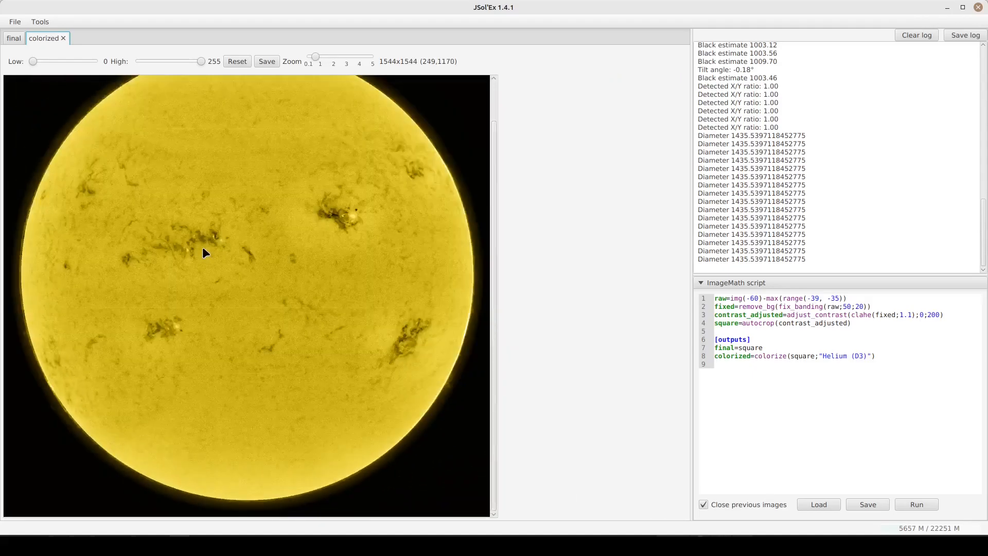
scroll(203, 248, down, 1)
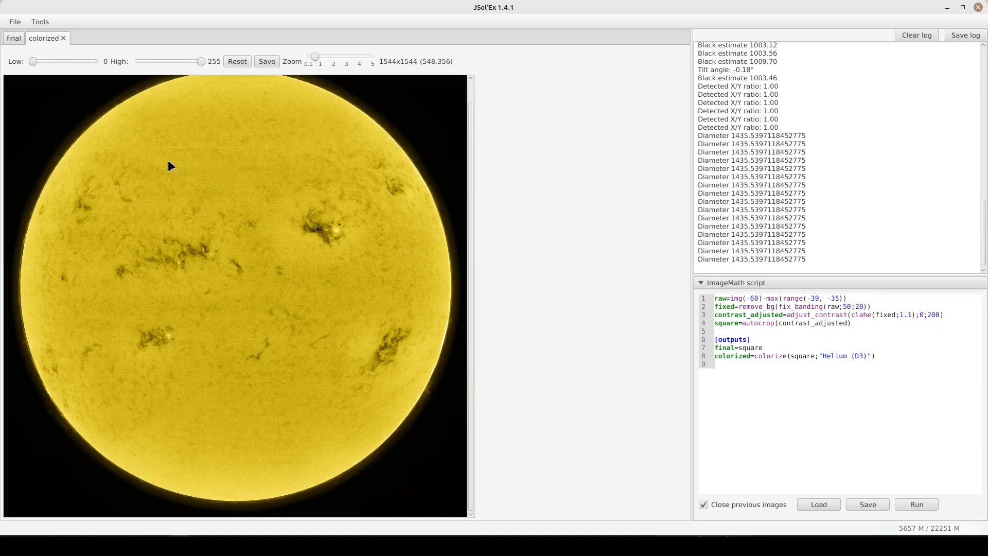
Save the script as demo-helium.math in the test-files folder, replacing the existing file
click(865, 502)
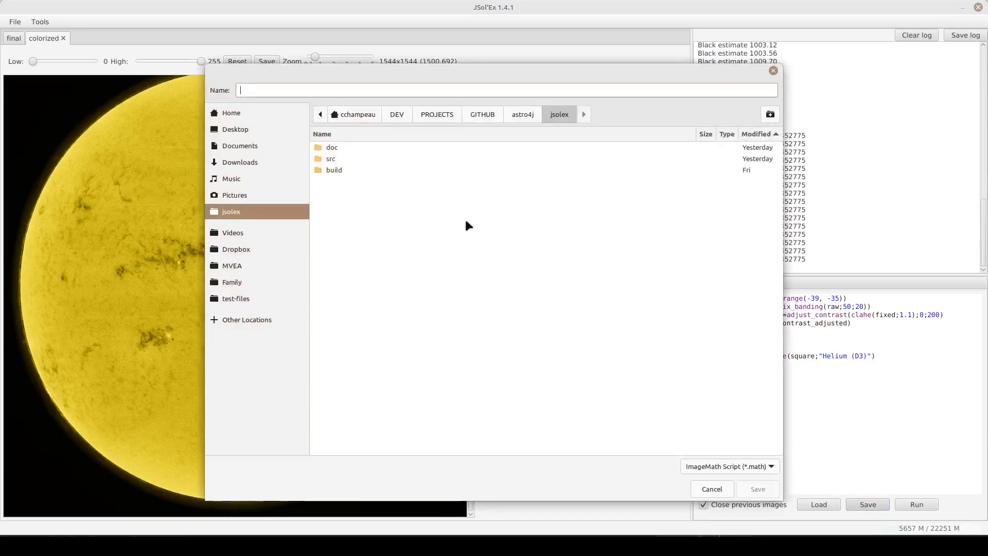
click(519, 109)
double_click(340, 148)
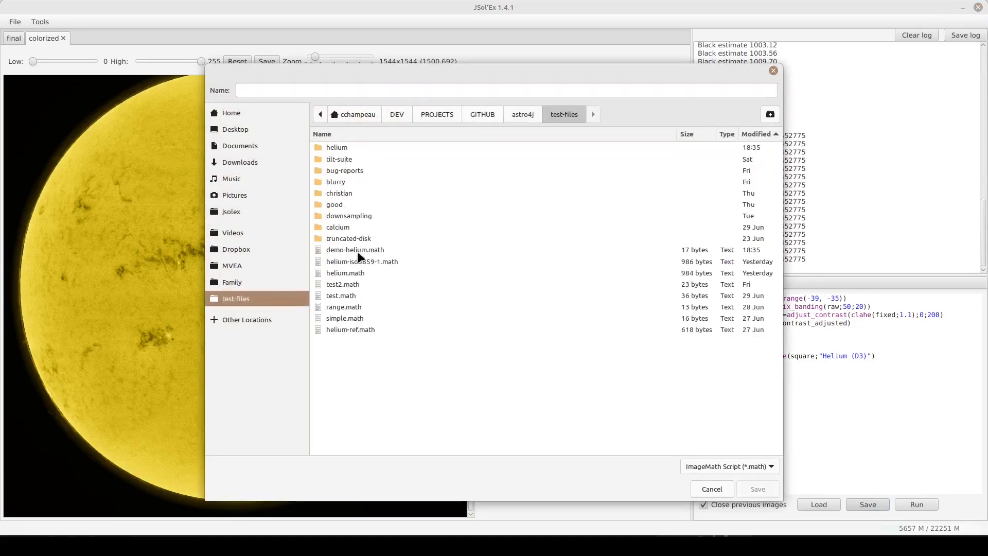
click(360, 252)
key(Return)
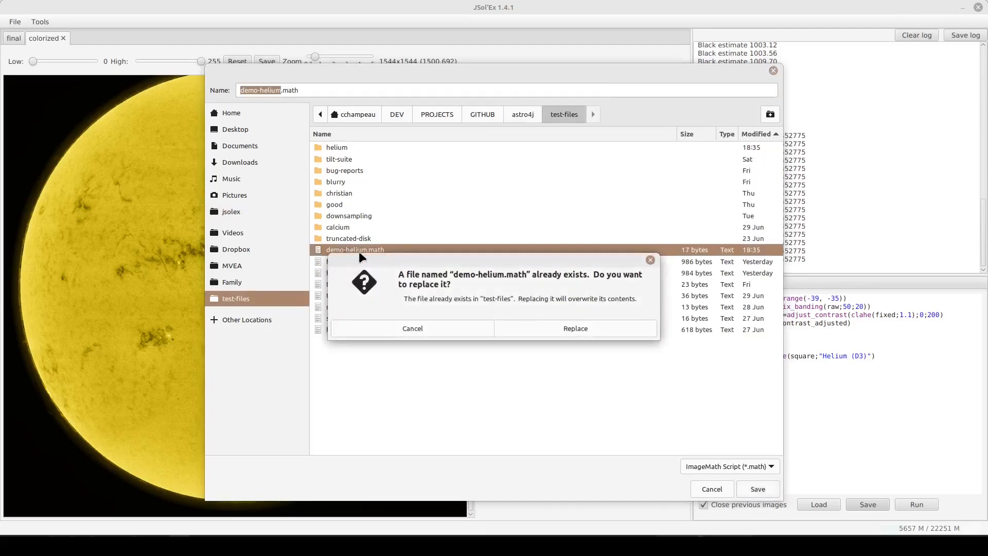
click(546, 327)
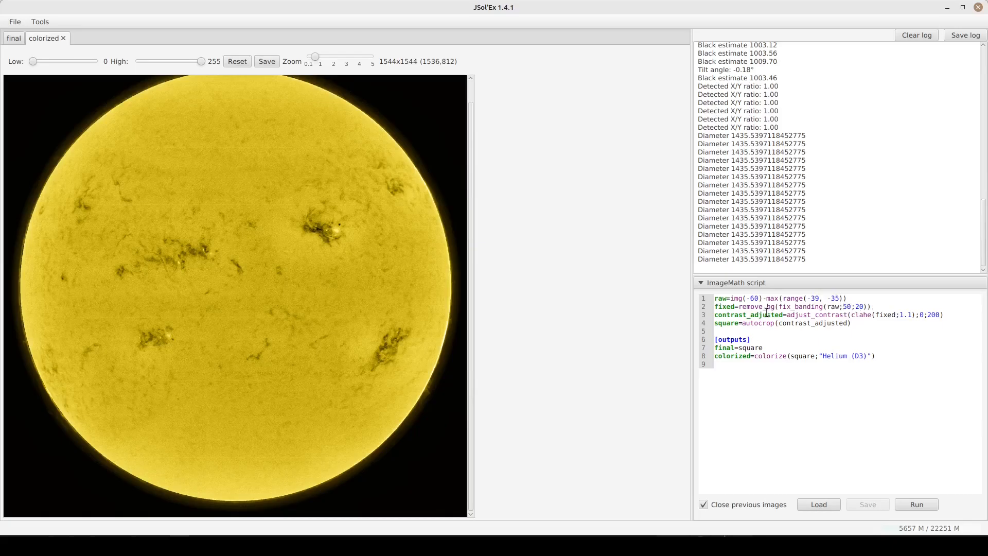
Insert a [params] section header at the start of the script and a [tmp] header directly above the raw line
key(Return)
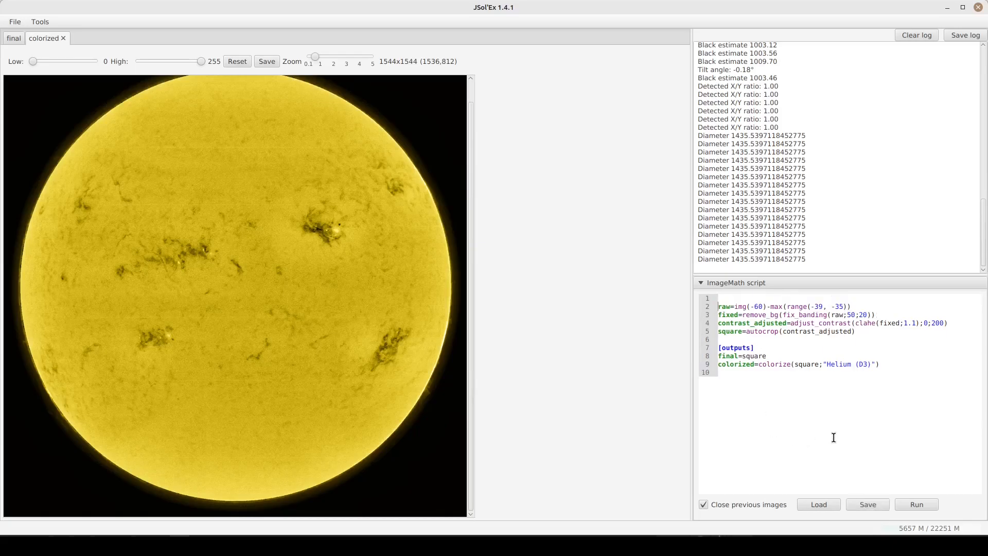
text([tmp])
key(Return)
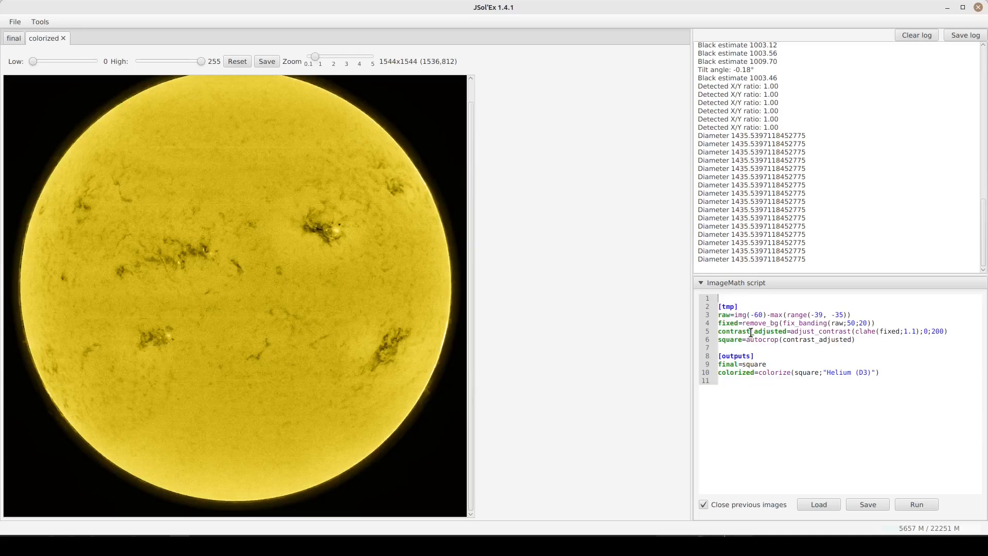
text(params])
key(Return)
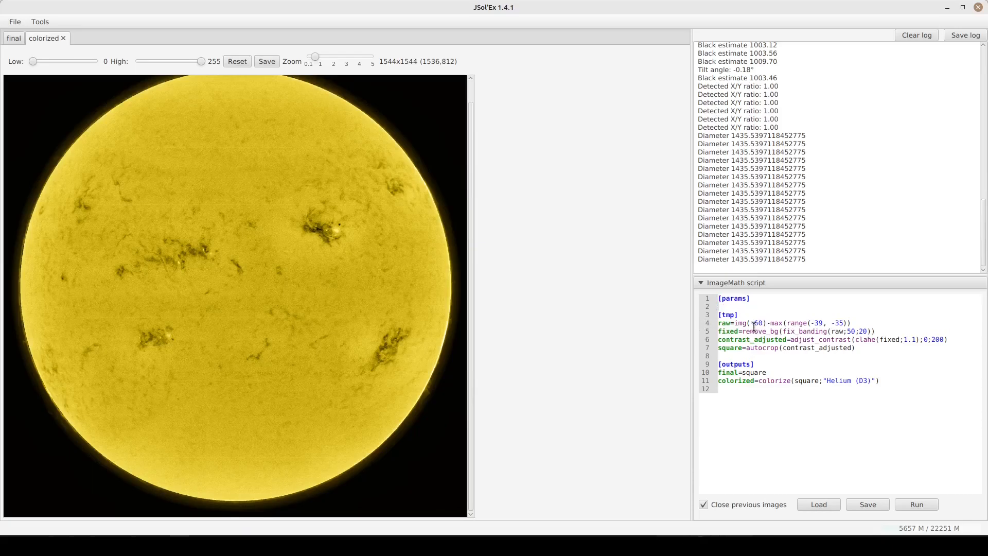
Define HeliumShift=-60 under [params] and use HeliumShift as the argument of the img call in the raw line
drag(750, 322, 763, 323)
key(BackSpace)
key(Return)
key(Up)
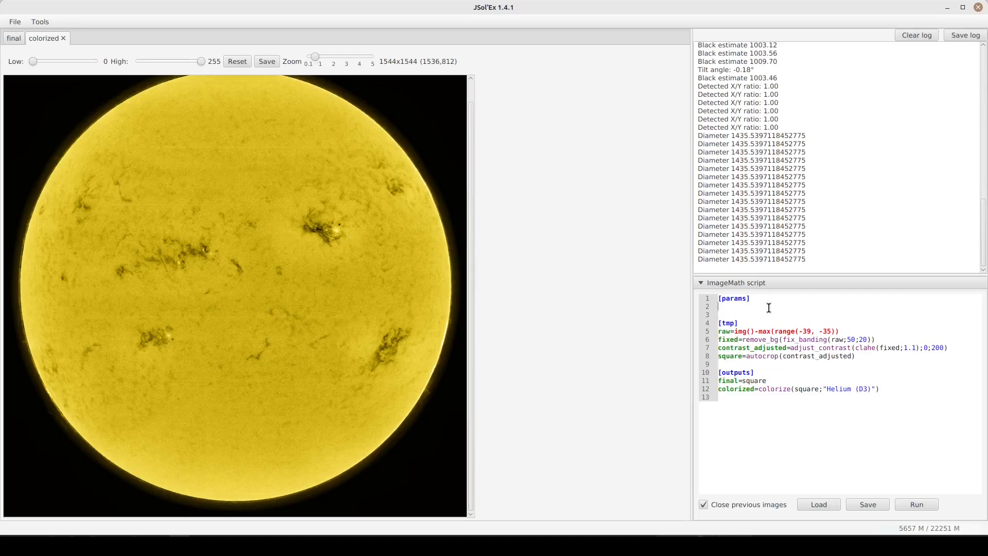
text(HeliumShift=-60)
double_click(746, 306)
key(ctrl+c)
click(750, 331)
key(ctrl+v)
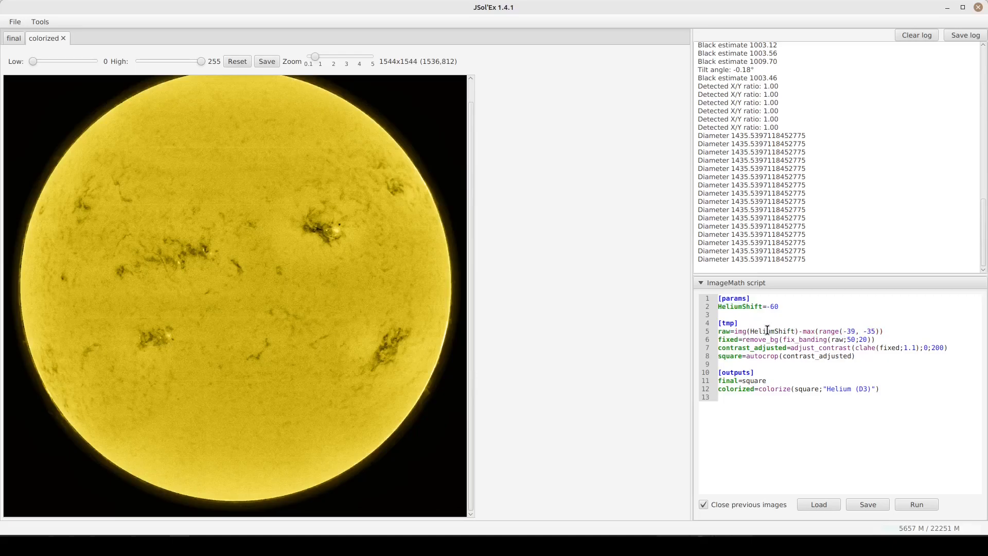
double_click(765, 331)
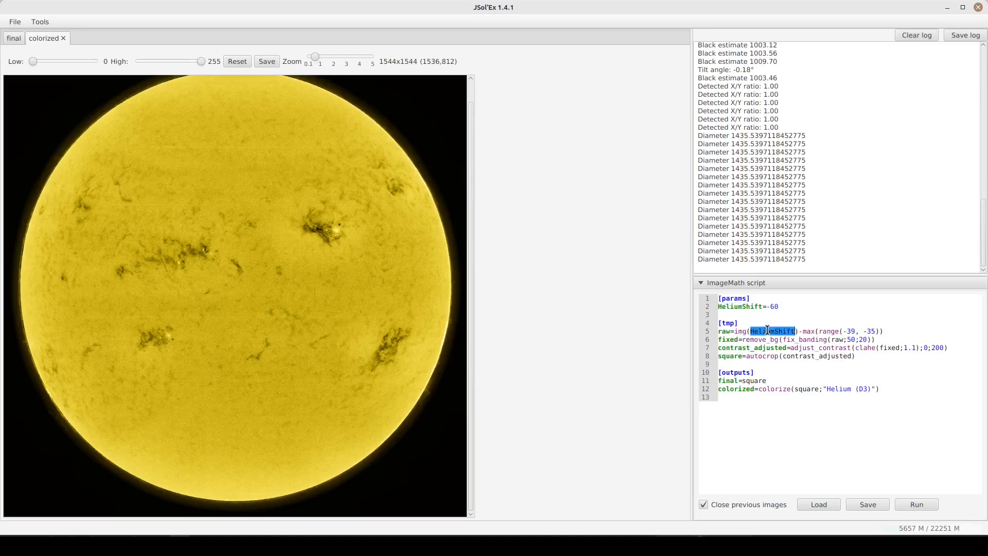
Remove the lower bound from the range call and define it as ContinuumLo=-39 under [params]
click(842, 331)
drag(842, 330, 856, 331)
key(BackSpace)
click(765, 315)
text(Contiuum)
key(BackSpace)
key(BackSpace)
key(BackSpace)
text(nuumLo=-39)
key(Return)
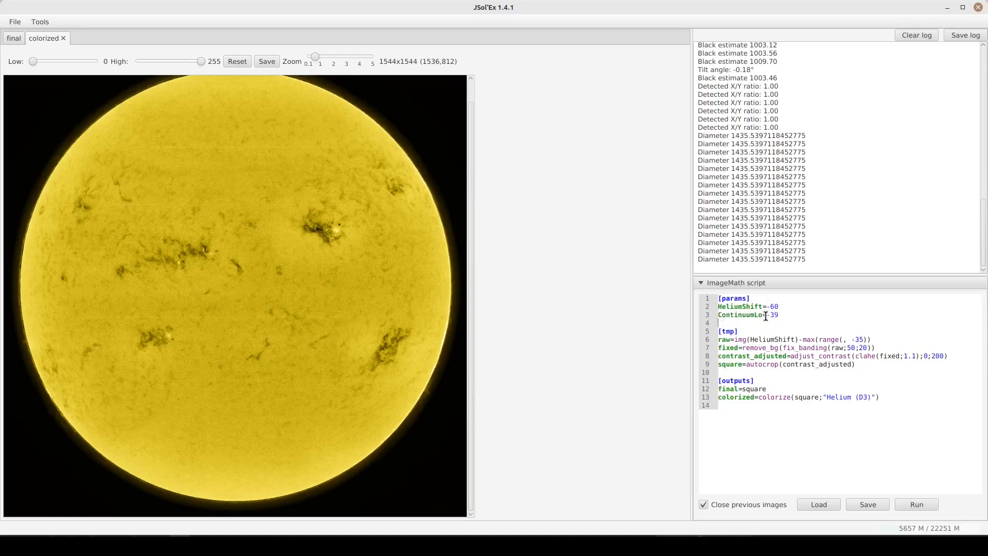
Duplicate the ContinuumLo line and turn the copy into ContinuumHi=-35
key(shift+Down)
key(ctrl+c)
key(ctrl+v)
key(ctrl+v)
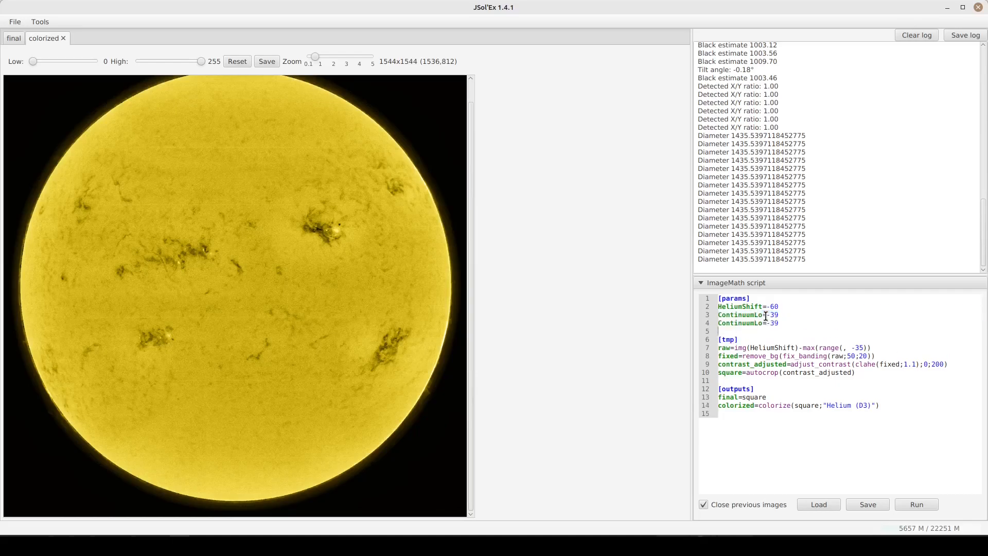
key(shift+Left)
key(shift+Left)
text(Hi)
key(shift+End)
text(-35)
key(BackSpace)
Use ContinuumLo and ContinuumHi as the lower and upper bounds of the range call in the raw line
double_click(740, 318)
click(843, 347)
key(ctrl+v)
double_click(735, 323)
key(ctrl+c)
click(896, 348)
key(shift+Right)
key(shift+Right)
key(shift+Right)
key(ctrl+v)
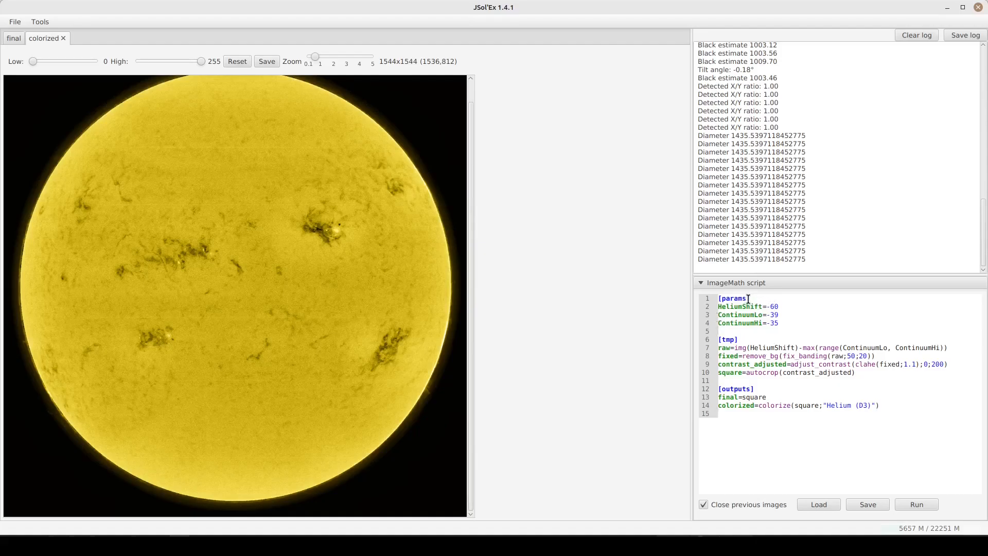
drag(766, 306, 781, 323)
click(782, 322)
double_click(938, 364)
double_click(851, 356)
Save the parameterized script as demo-helium.math in the test-files folder, replacing the existing file
click(875, 502)
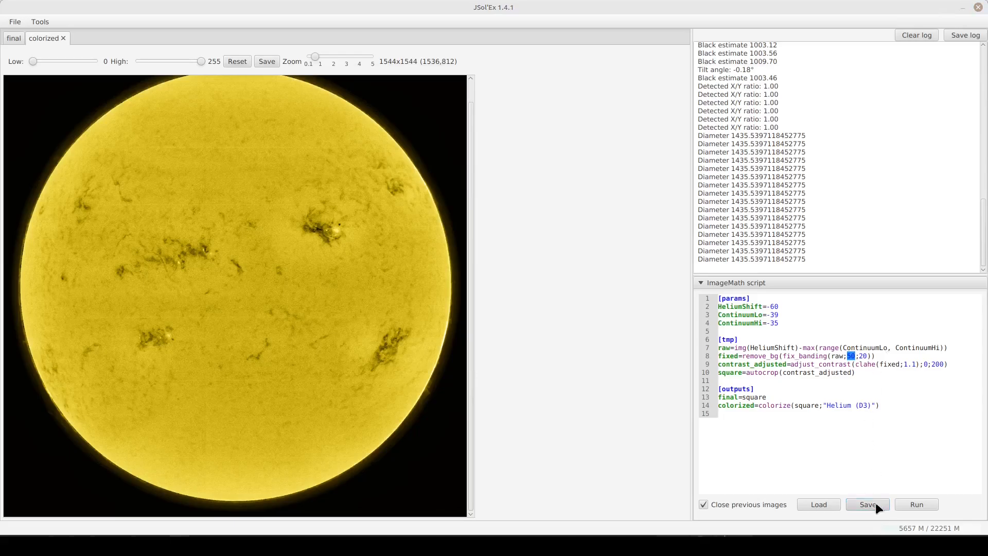
click(524, 113)
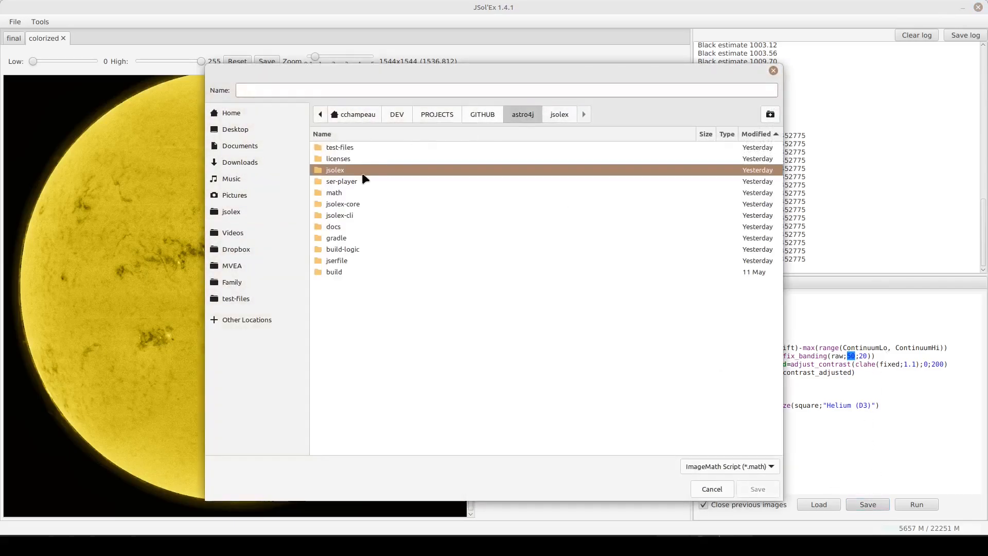
double_click(338, 149)
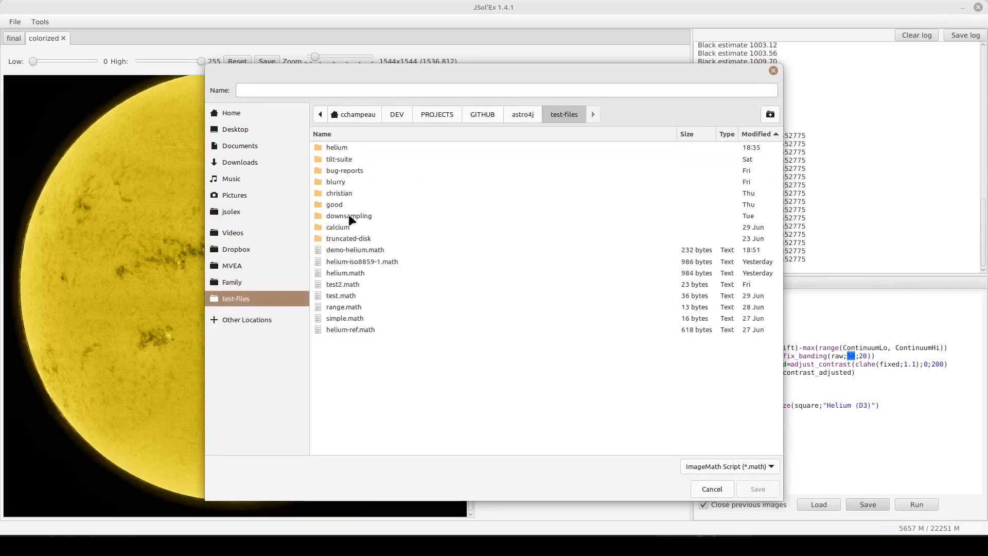
double_click(338, 249)
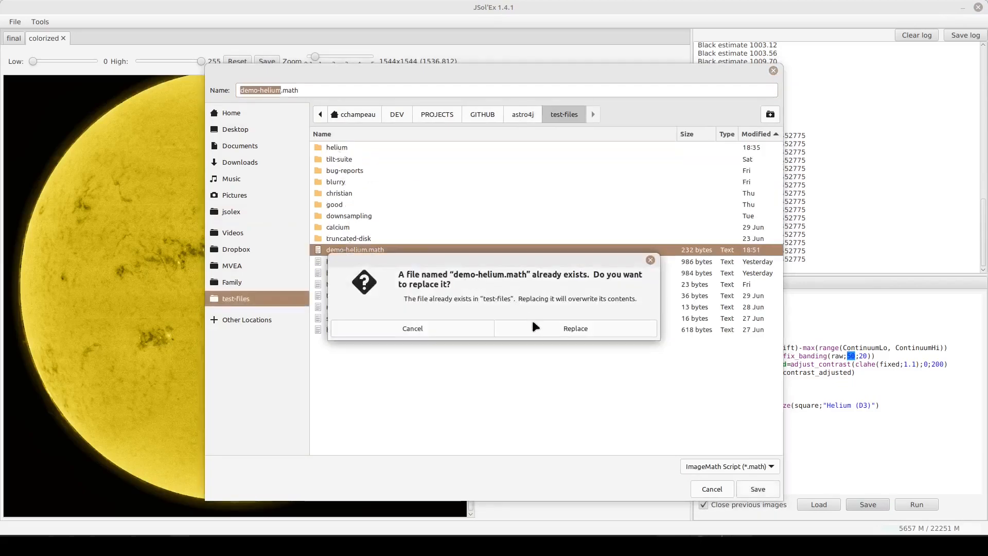
click(533, 328)
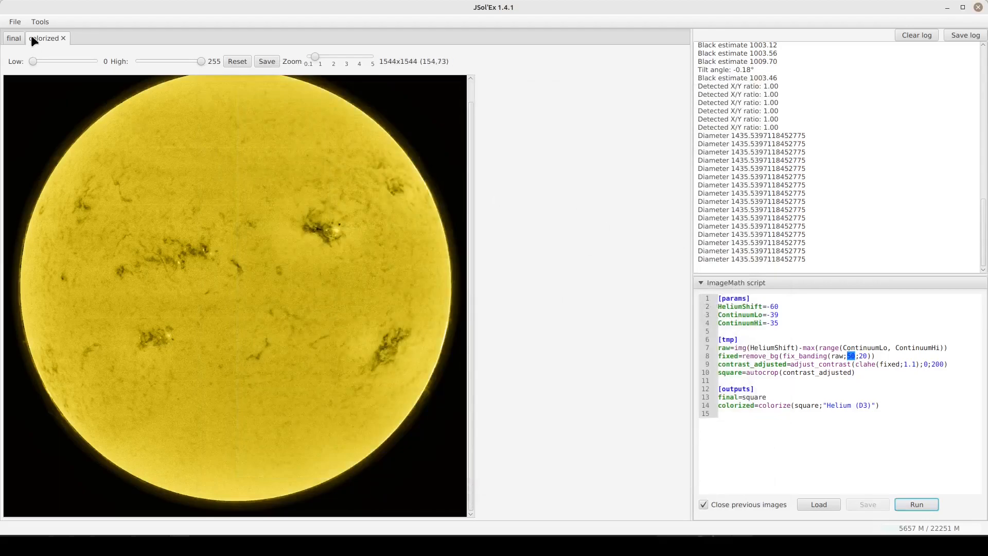
click(41, 21)
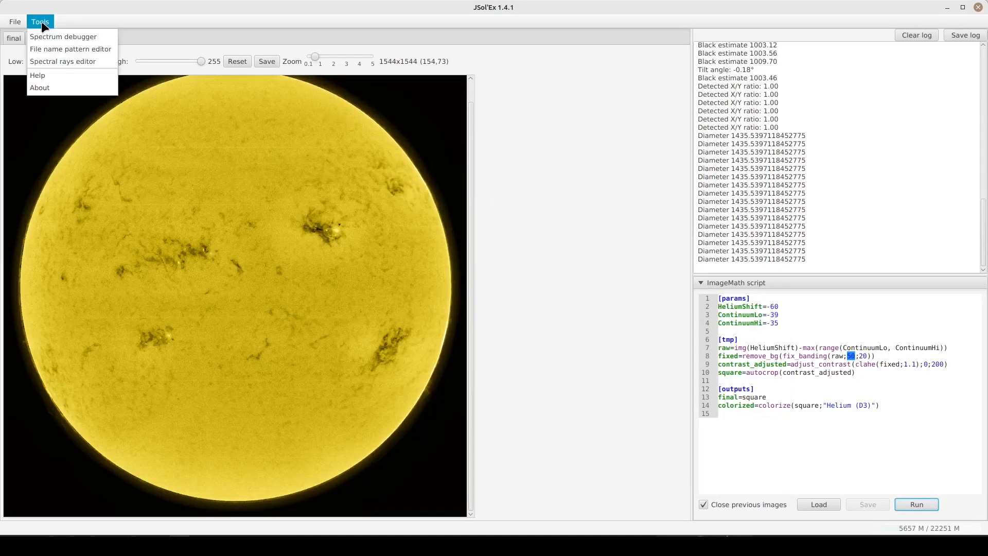
click(53, 35)
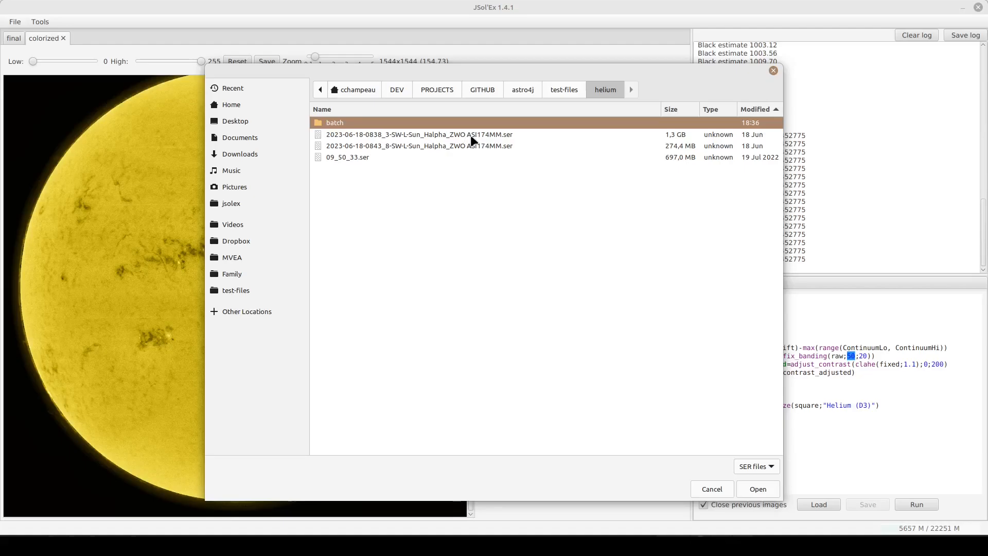
double_click(437, 137)
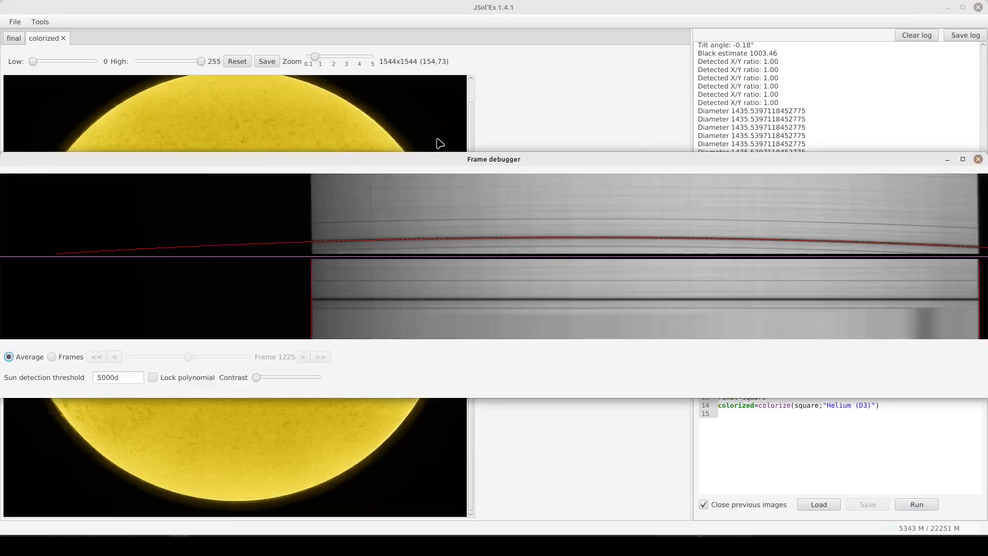
drag(598, 160, 637, 133)
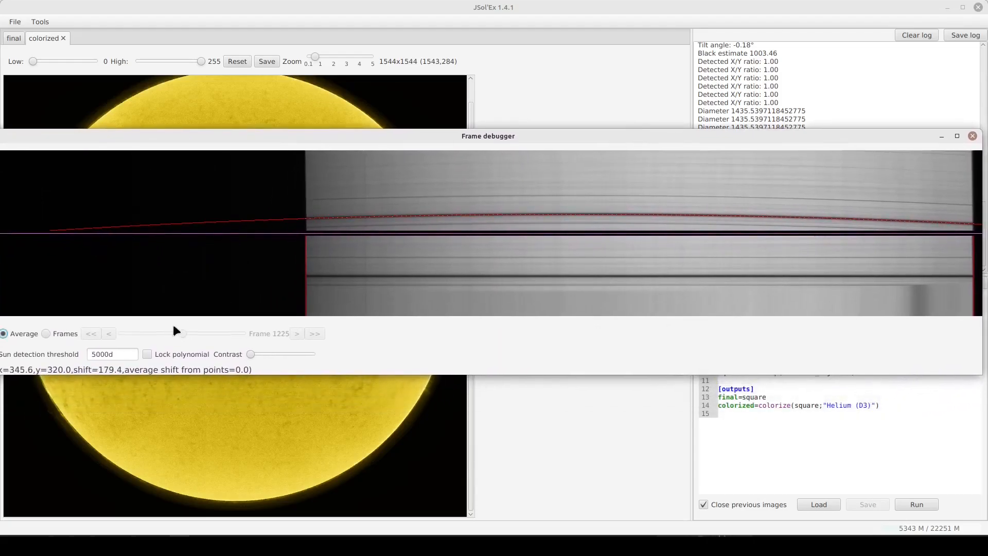
Lock the polynomial, switch to individual frames, and view frame 425 with raised contrast to reveal the helium emission line
click(147, 354)
click(60, 336)
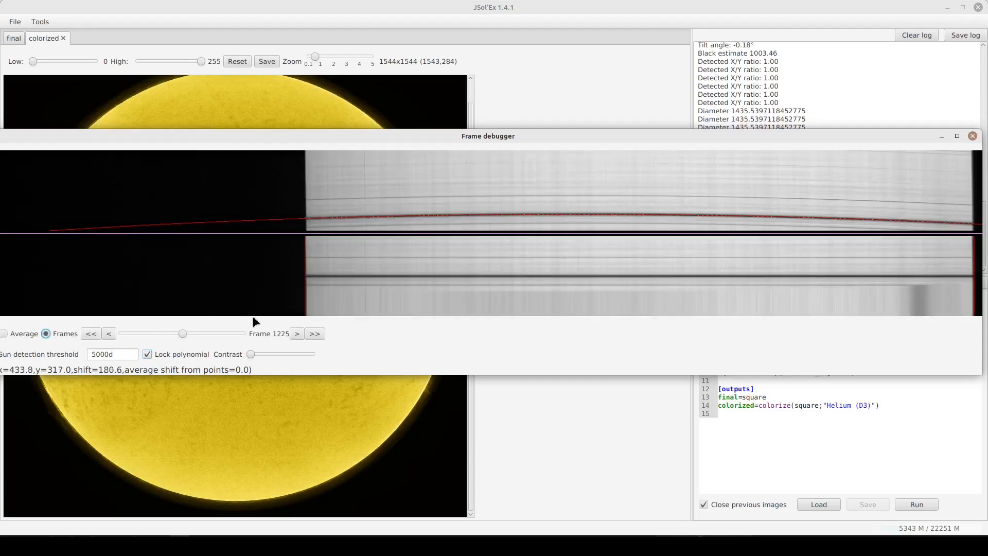
drag(183, 335, 144, 337)
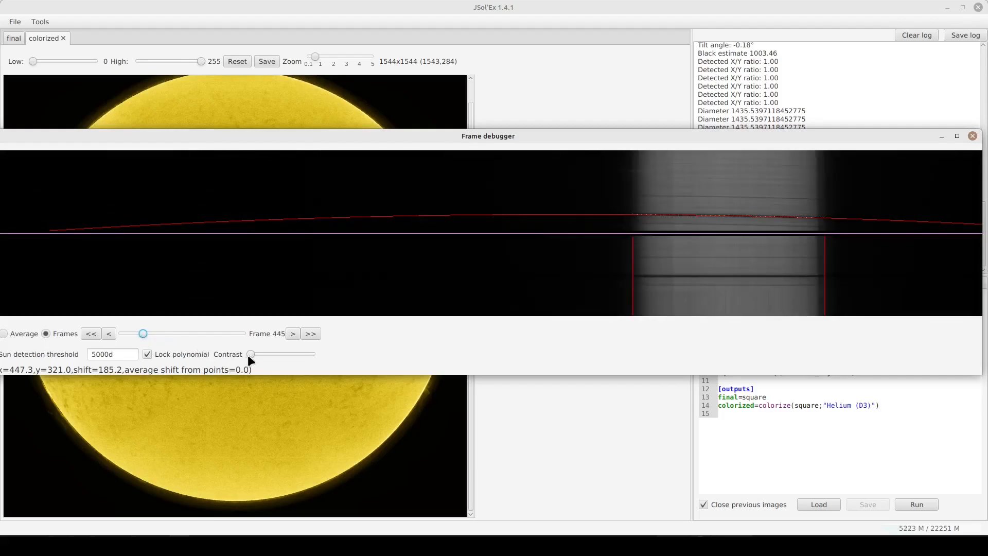
drag(250, 354, 263, 354)
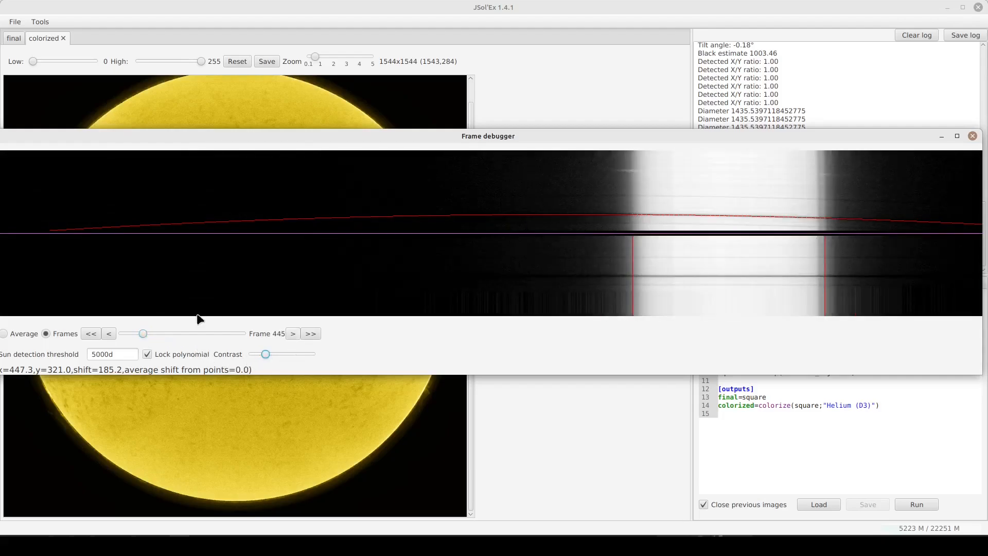
click(92, 335)
click(95, 337)
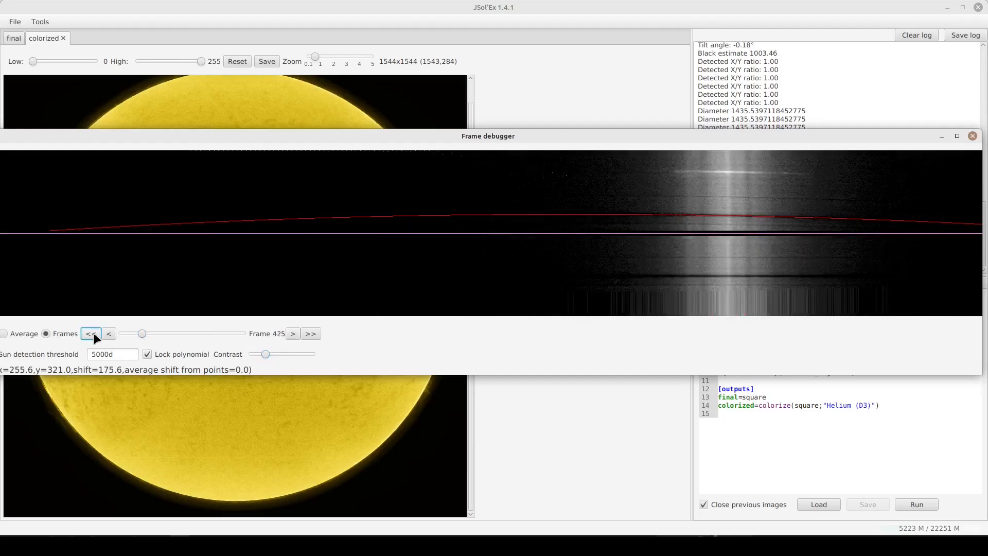
Measure the helium line's average distance to the spectral line by marking seven points along the bright emission line
click(698, 171)
click(707, 171)
click(716, 171)
click(727, 171)
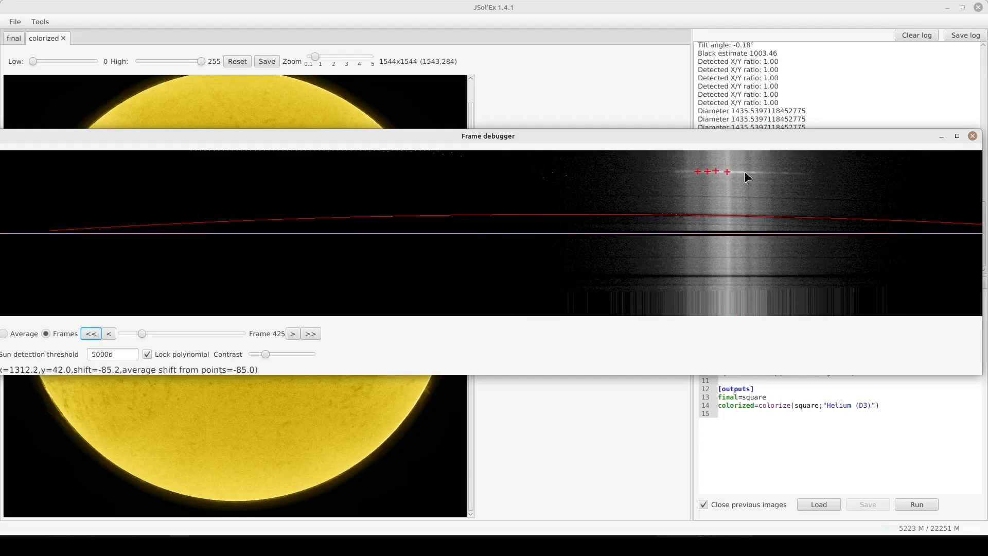
click(740, 171)
click(751, 172)
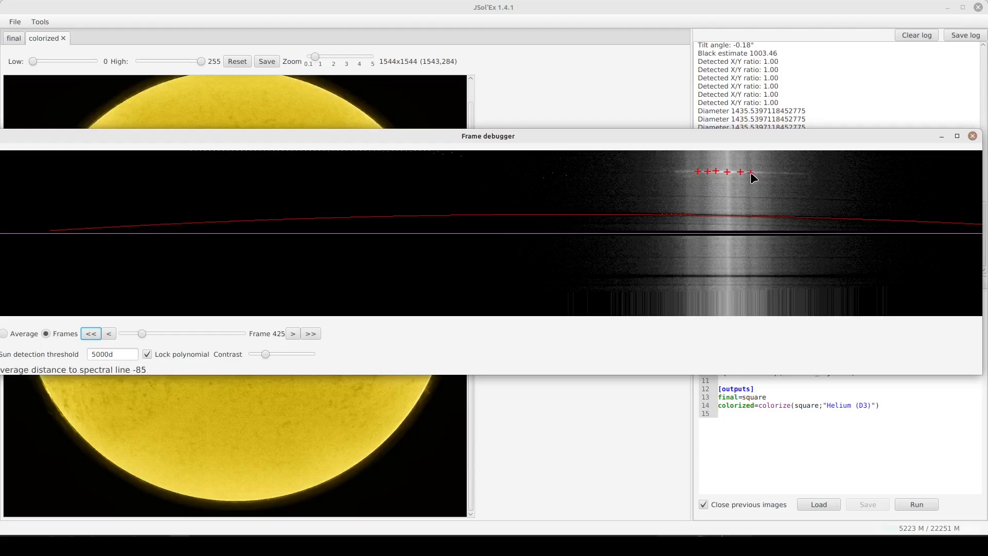
click(767, 172)
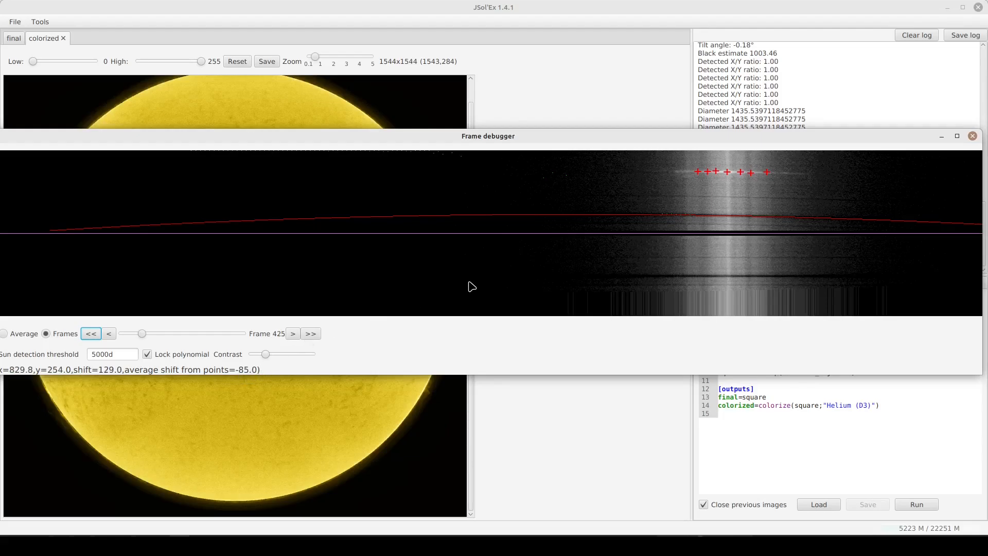
Compare the average image with frames 425 and 1134 at different contrast levels and close the frame debugger
click(16, 335)
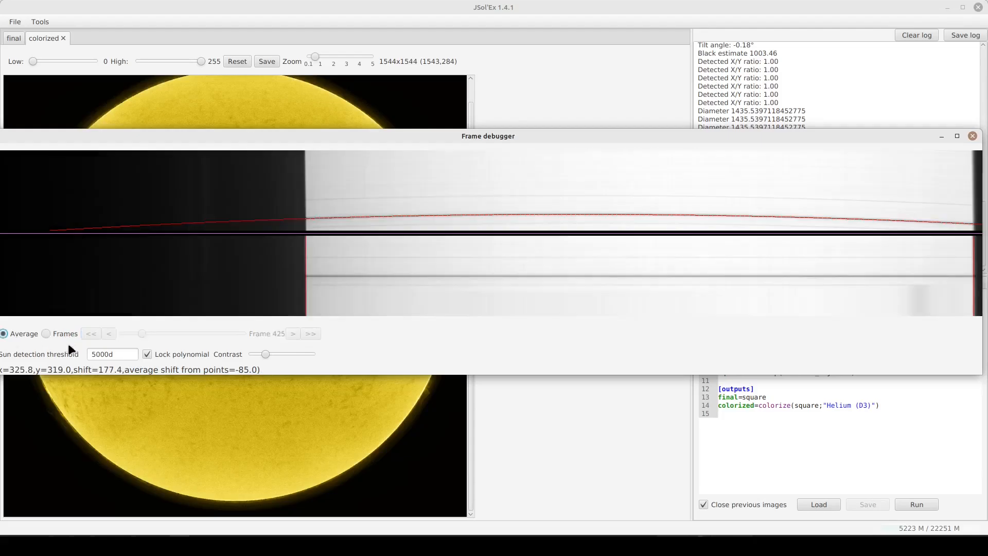
drag(264, 353, 235, 356)
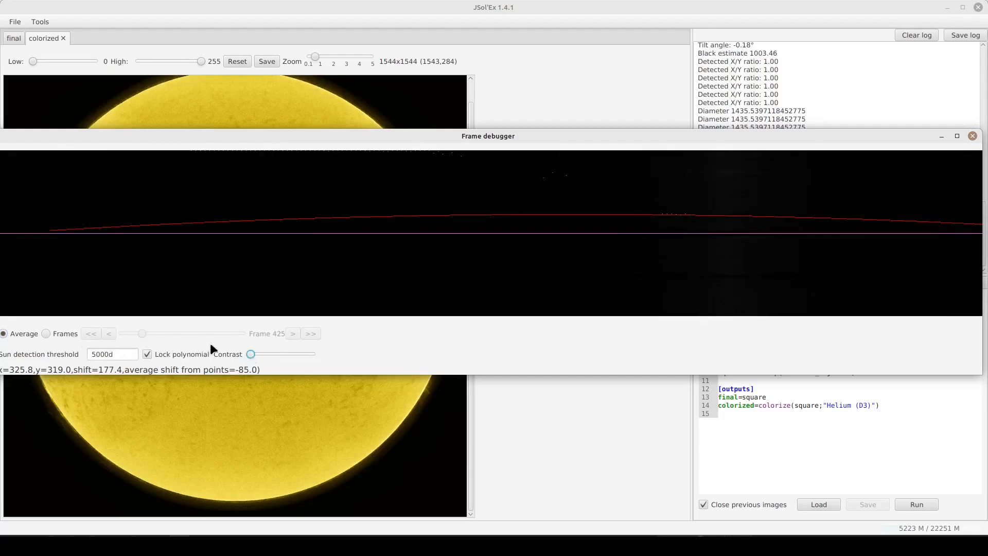
drag(251, 354, 276, 354)
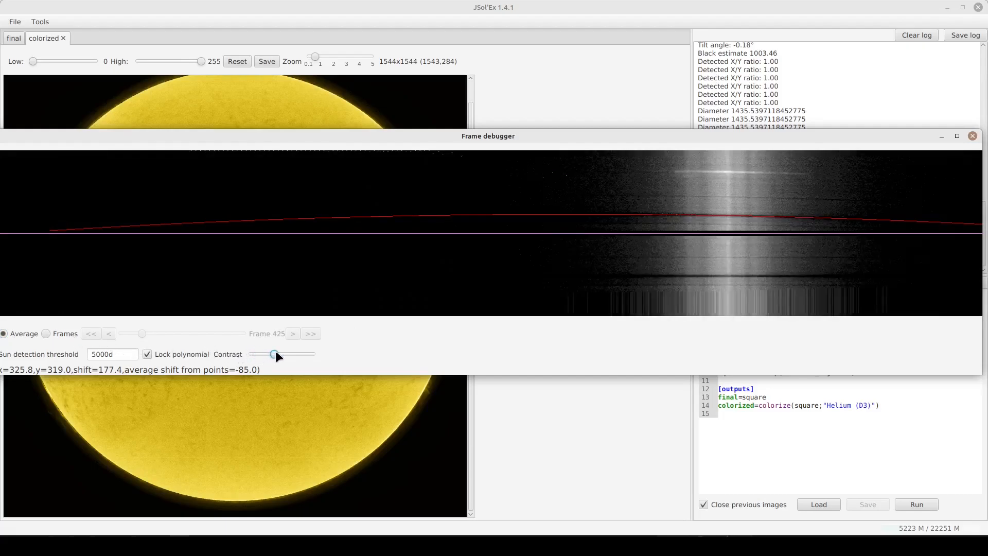
click(51, 334)
drag(269, 352, 261, 354)
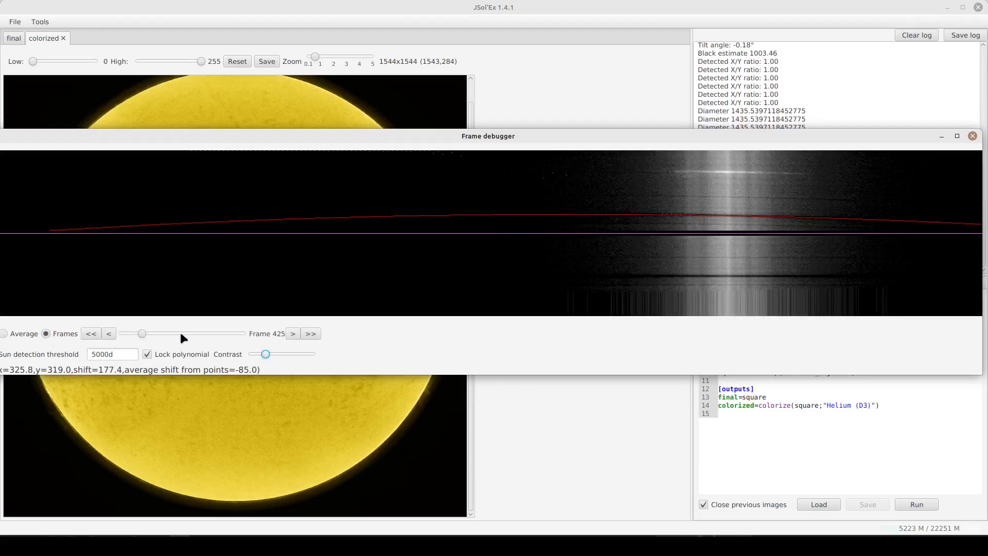
drag(139, 336, 175, 336)
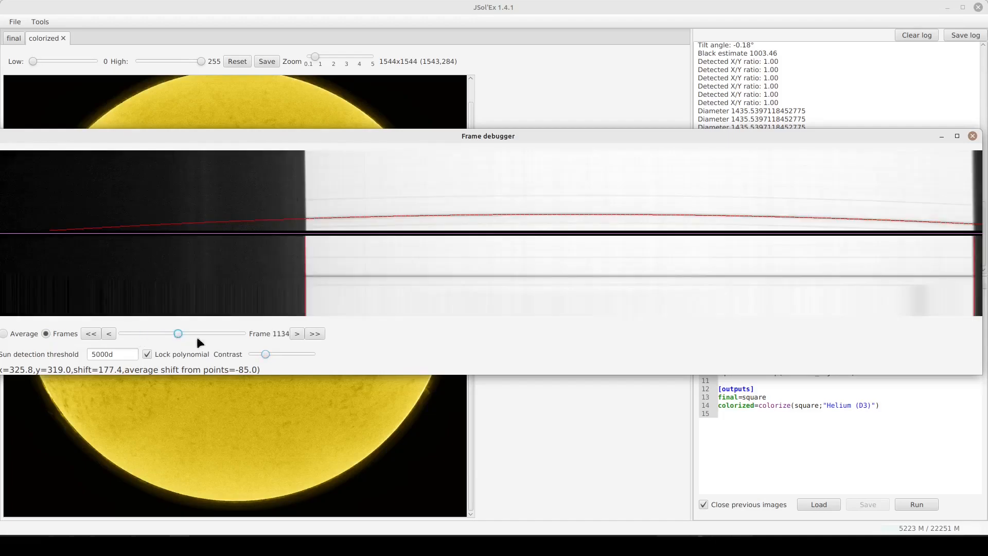
drag(264, 352, 231, 354)
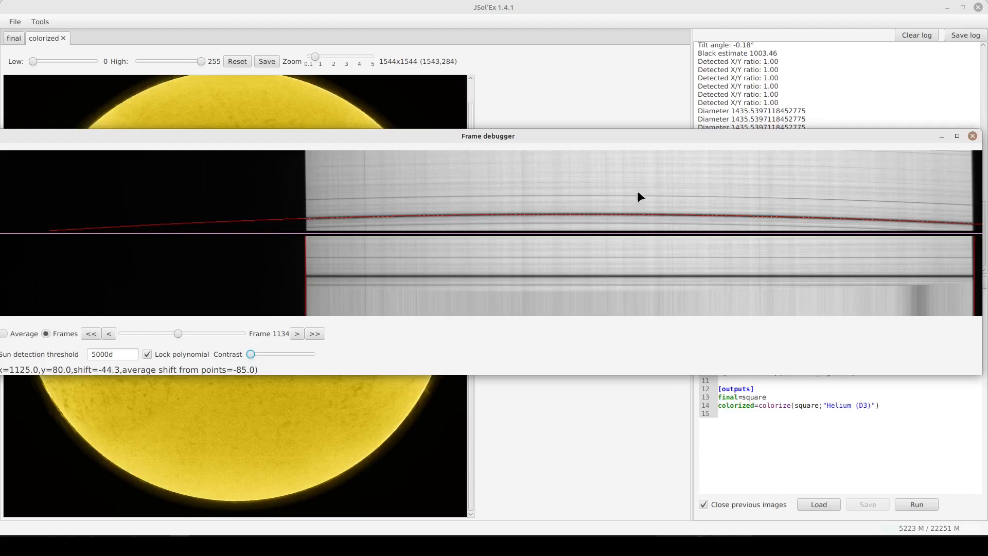
click(971, 136)
click(15, 21)
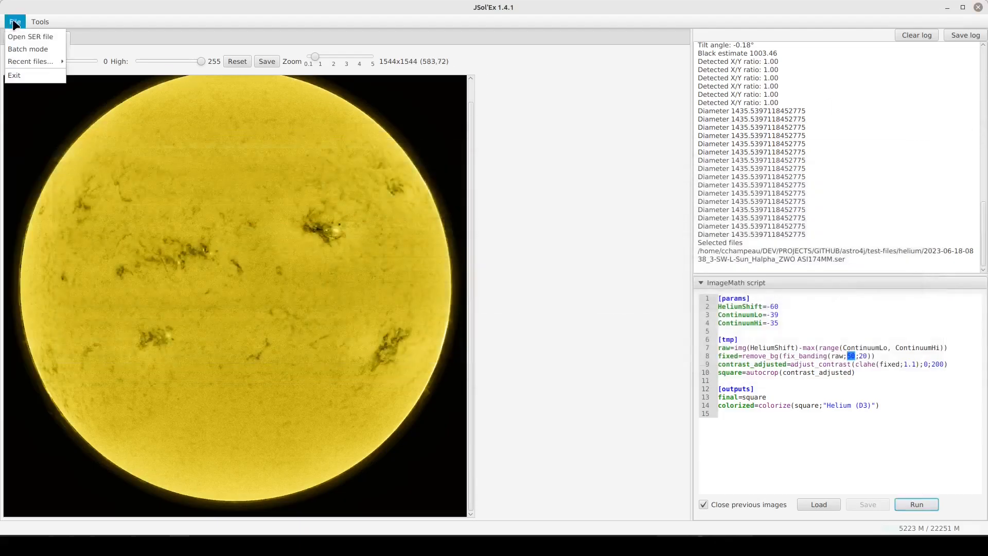
click(25, 38)
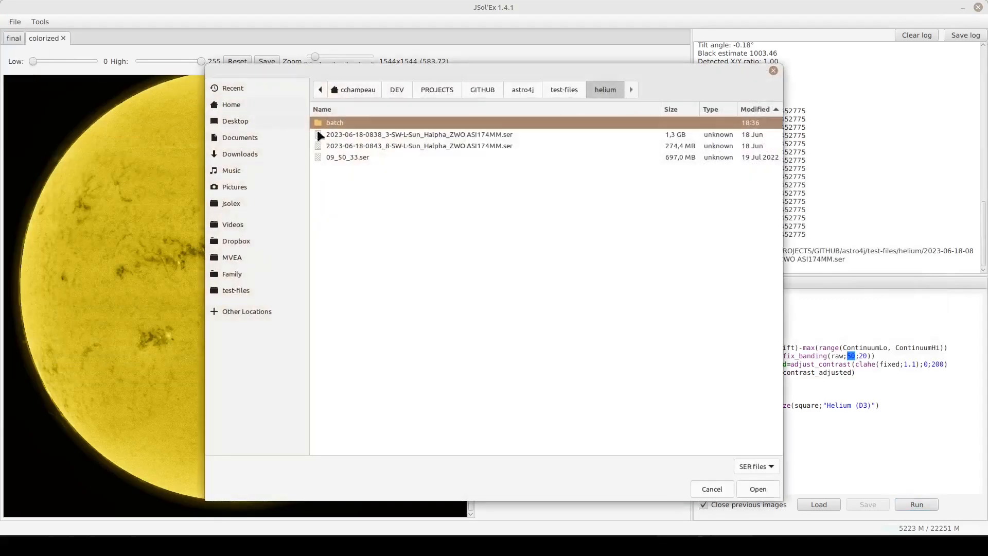
double_click(430, 135)
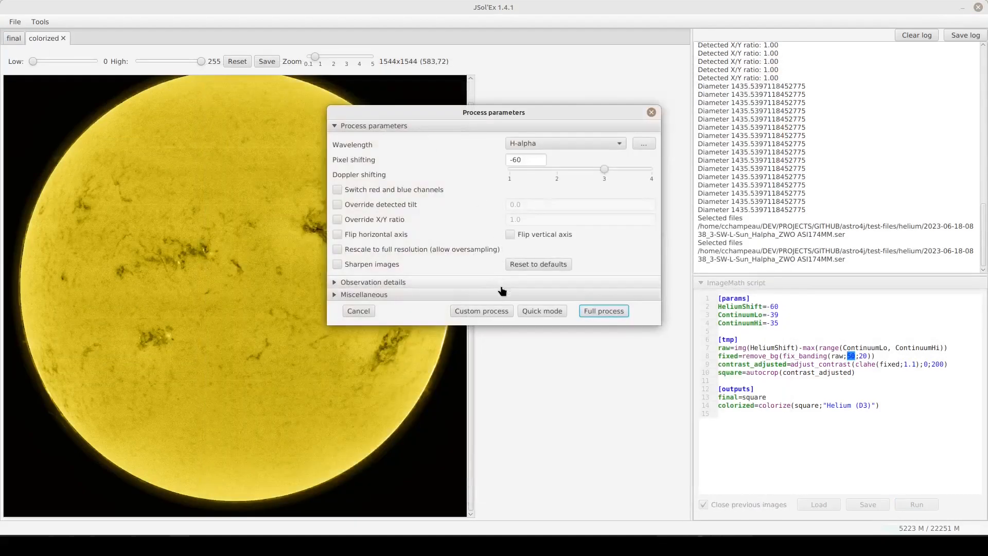
click(481, 312)
click(524, 133)
Set HeliumShift to -85, ContinuumLo to -40 and ContinuumHi to -45 in the demo-helium.math script of the processing setup
click(523, 155)
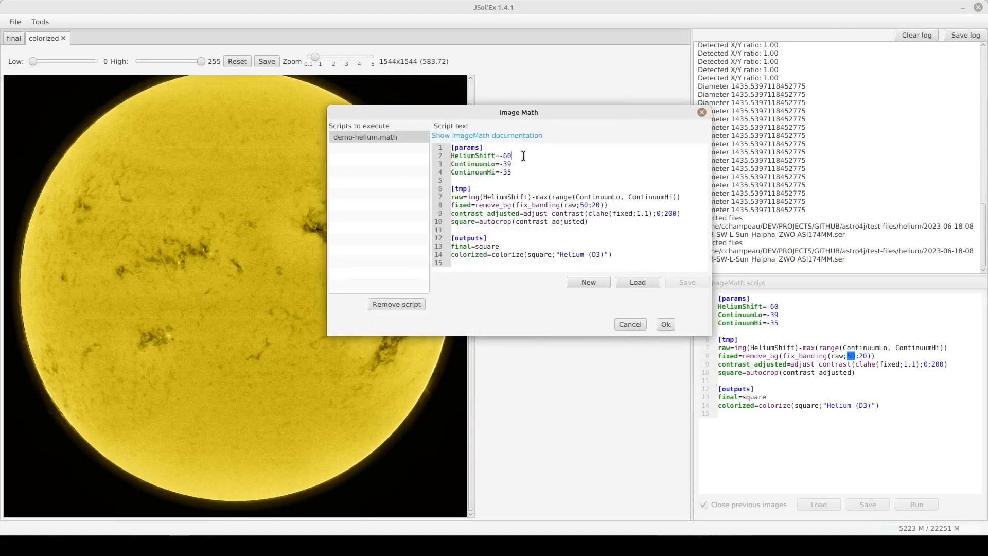
key(BackSpace)
key(BackSpace)
text(85)
key(shift+Left)
key(shift+Left)
text(40)
key(BackSpace)
key(BackSpace)
text(45)
Proceed without saving the script, process the SER file and inspect the resulting colorized image
click(672, 324)
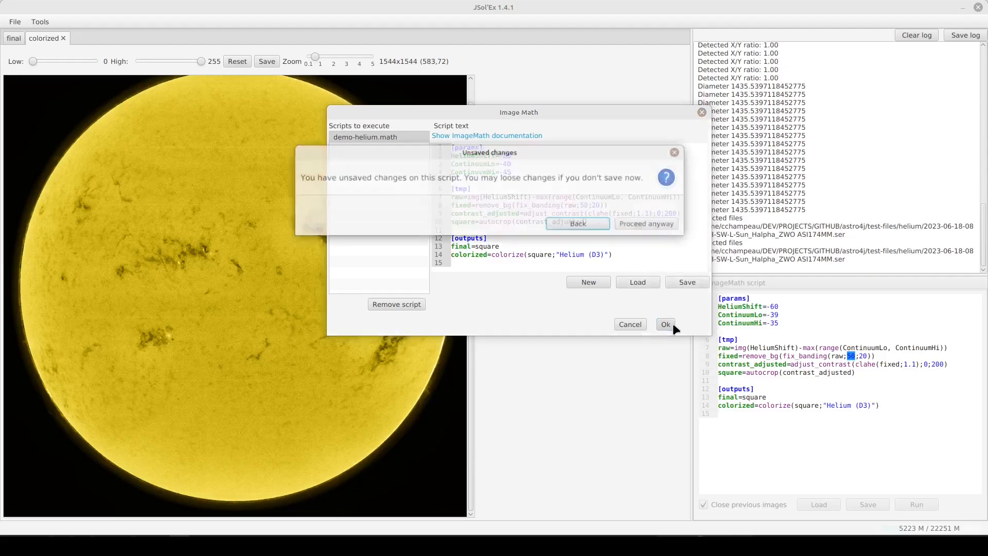
click(651, 227)
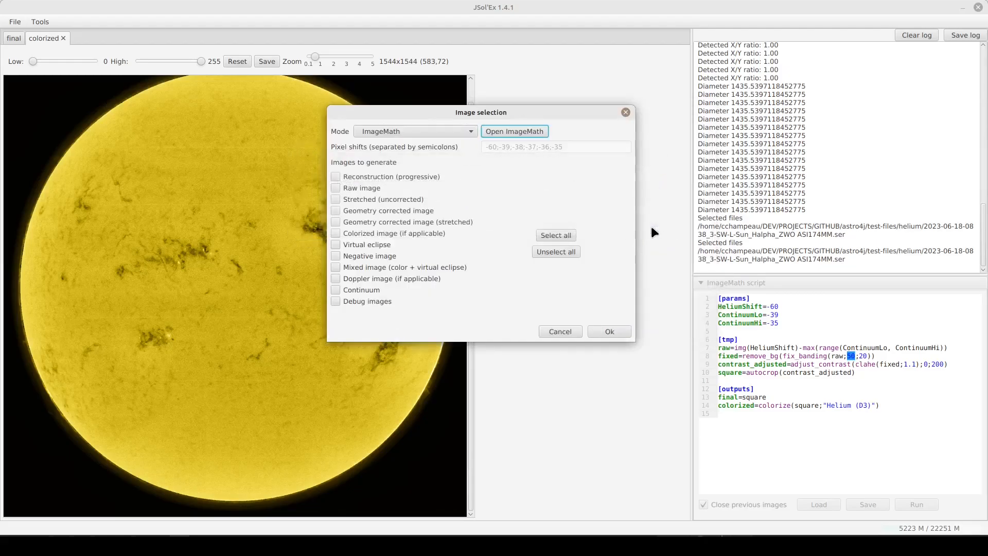
click(617, 333)
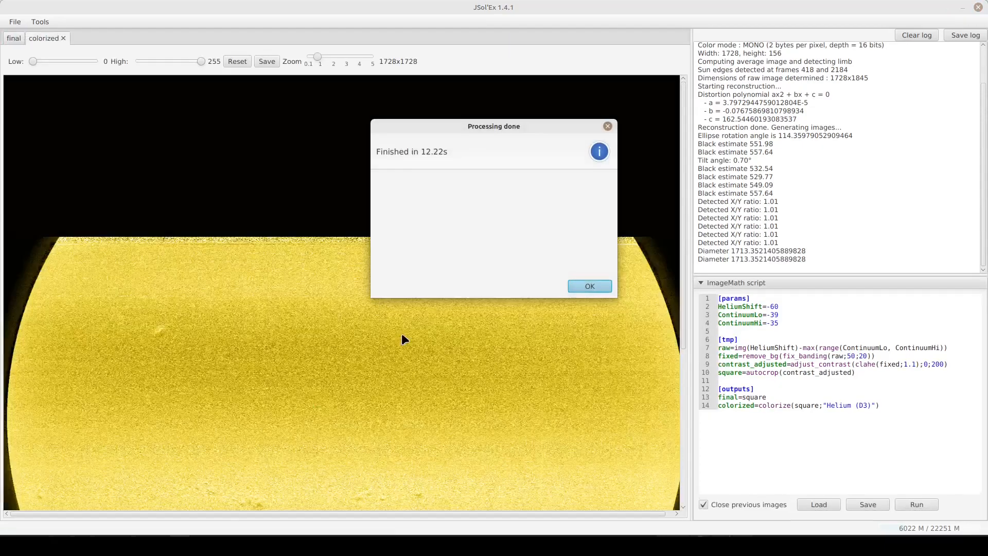
click(590, 287)
drag(684, 180, 678, 294)
Set HeliumShift to -85, ContinuumLo to -40 and ContinuumHi to -45 in the main window's ImageMath script and run it
click(804, 304)
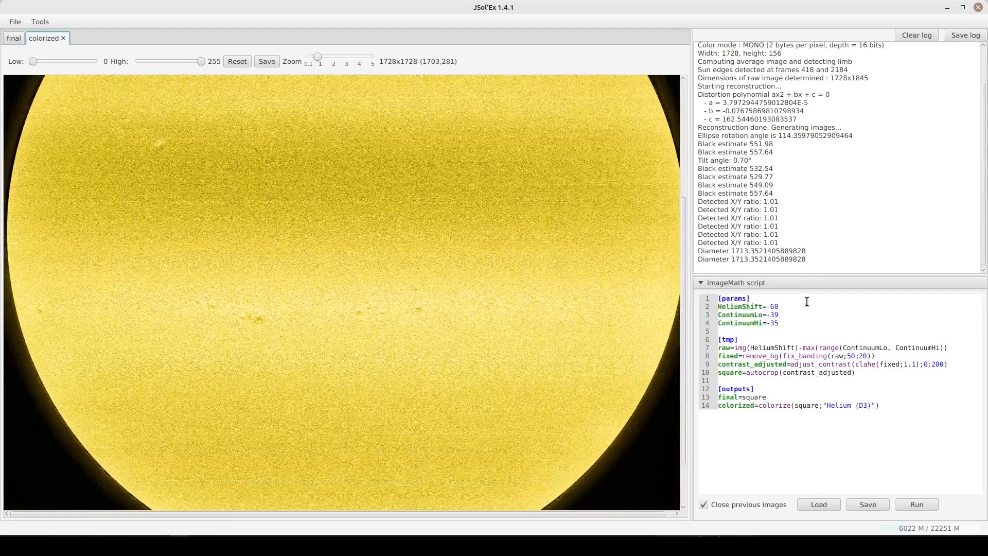
key(BackSpace)
key(BackSpace)
text(85)
key(Down)
key(shift+Left)
key(shift+Left)
text(40)
key(BackSpace)
key(BackSpace)
text(45)
click(916, 504)
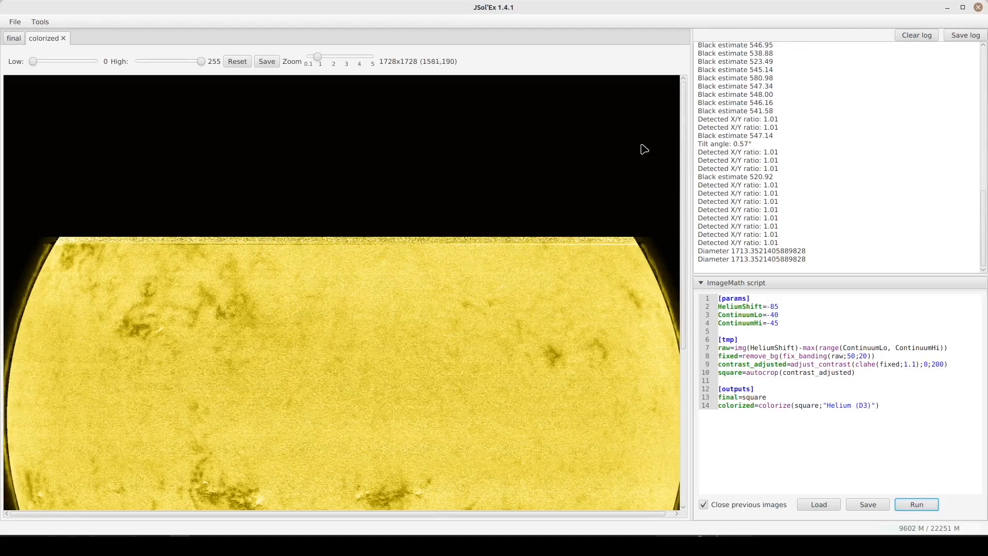
Inspect the lower part and surface details of the new colorized image at different zoom levels
drag(682, 113, 673, 247)
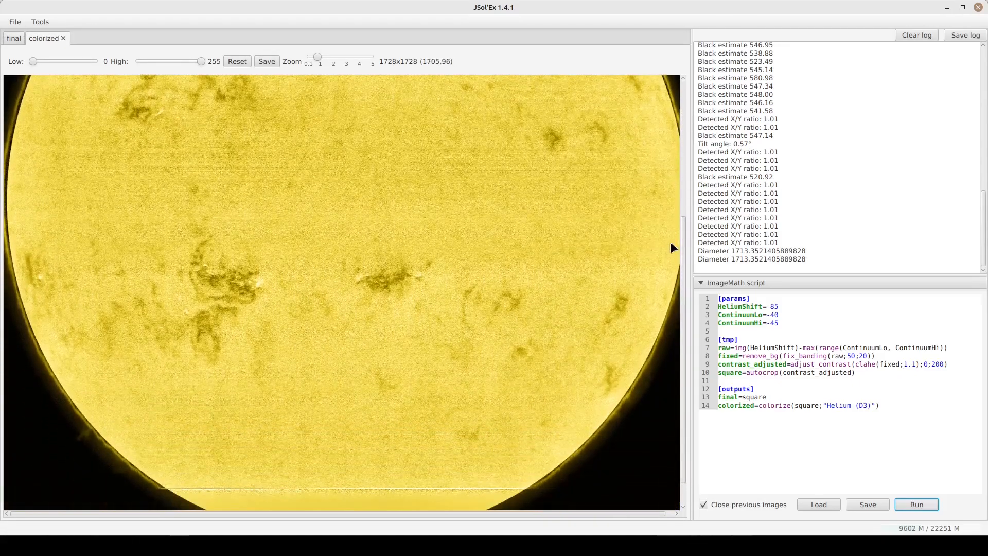
scroll(221, 257, up, 5)
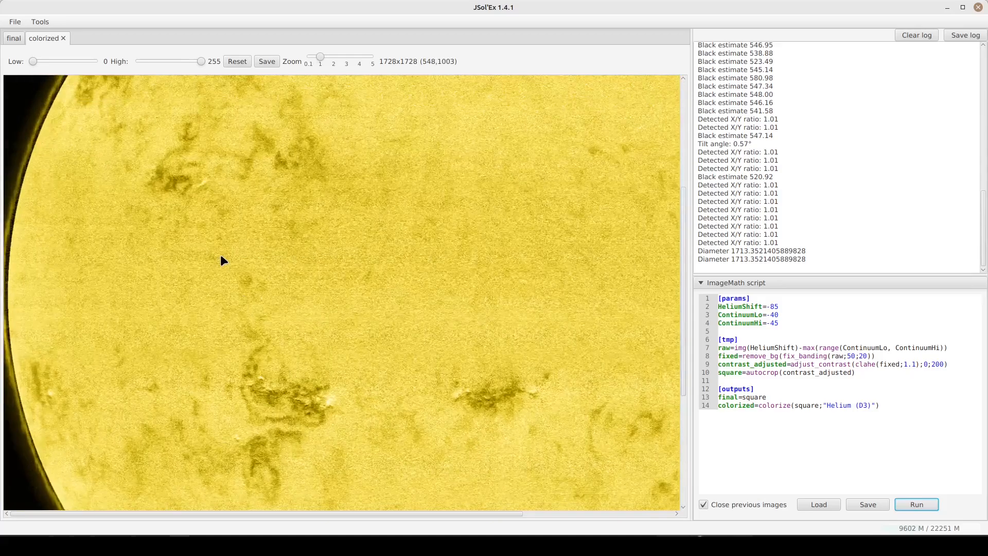
scroll(221, 258, down, 4)
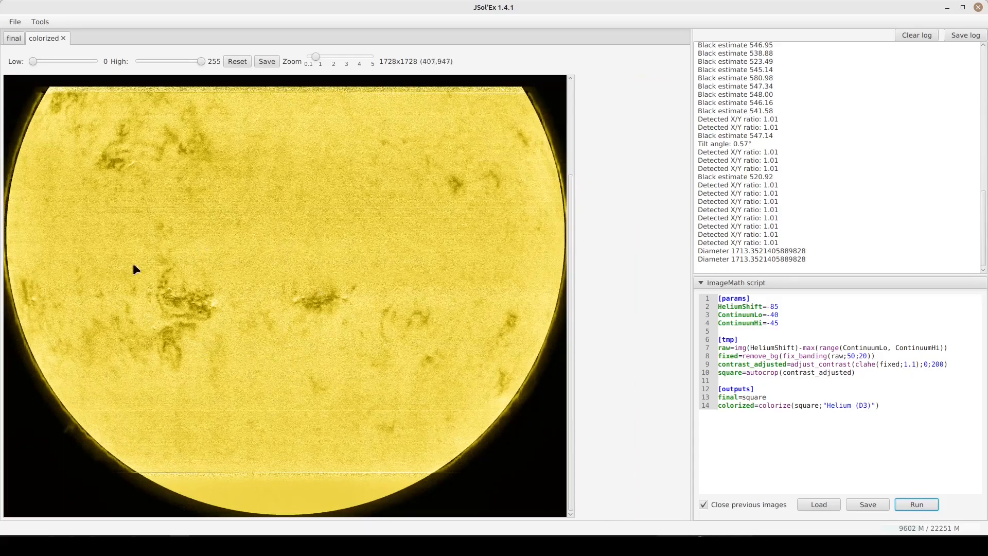
click(770, 443)
Open 09_50_33.ser for custom processing and bring up its ImageMath script
click(13, 21)
click(24, 38)
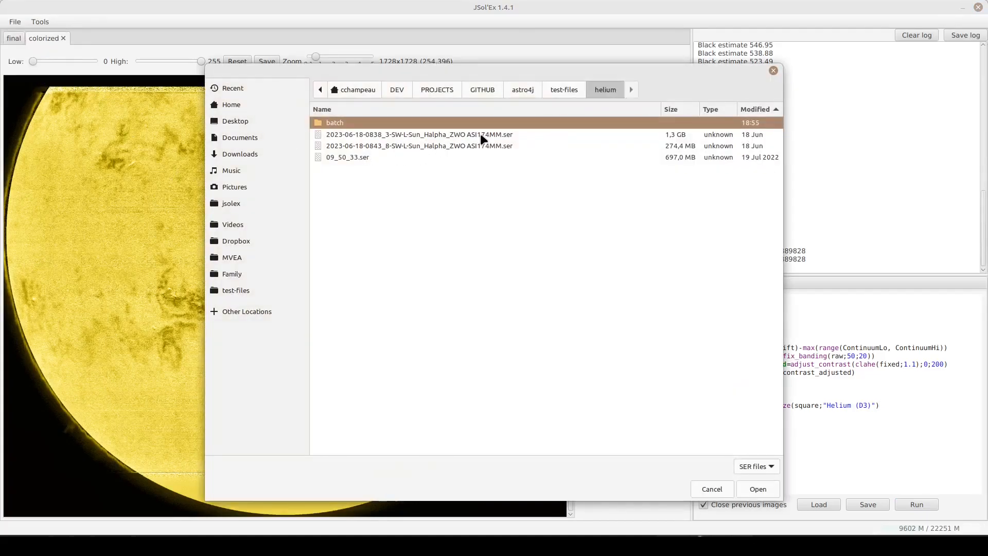
double_click(338, 156)
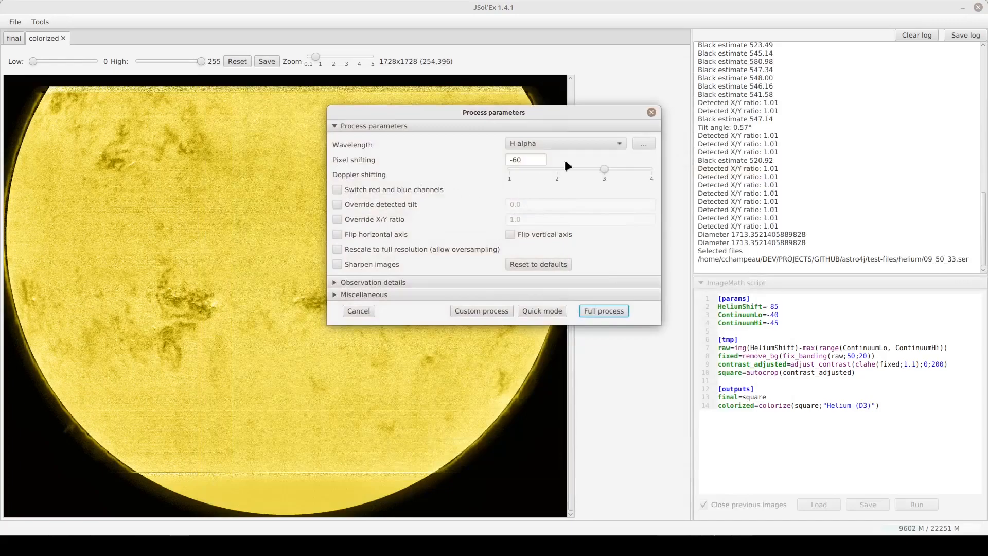
click(480, 308)
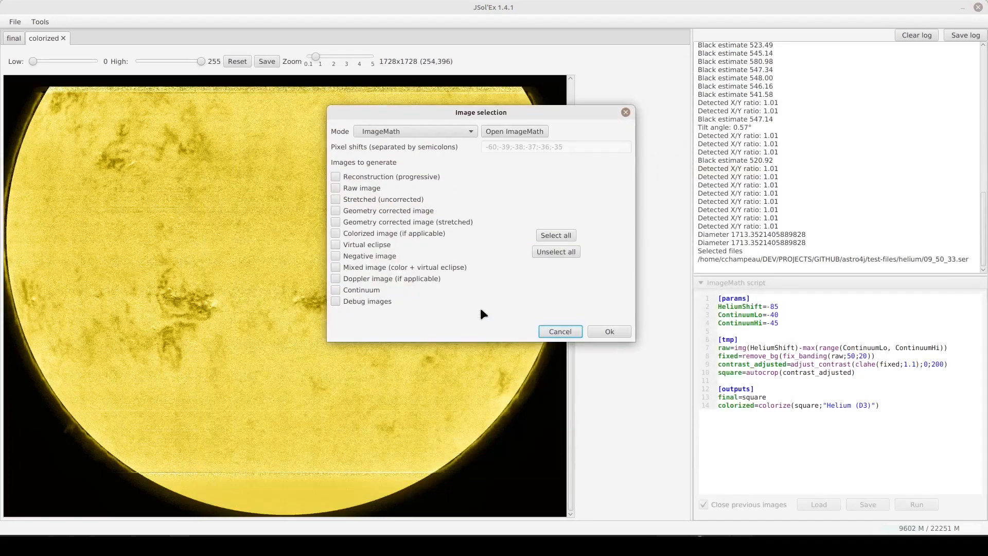
click(502, 130)
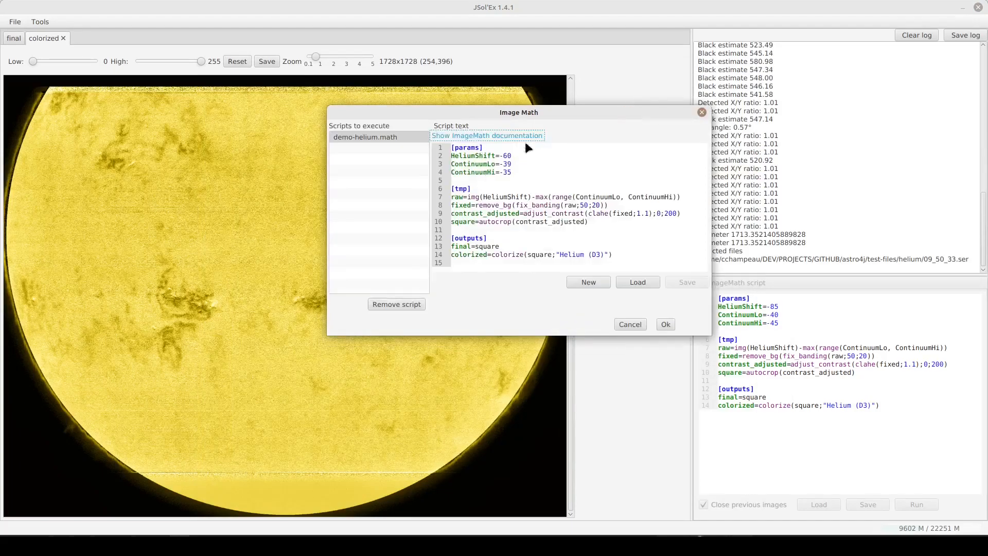
Replace demo-helium.math in the scripts to execute with helium-iso8859-1.math from the astro4j test-files folder
click(359, 138)
click(391, 304)
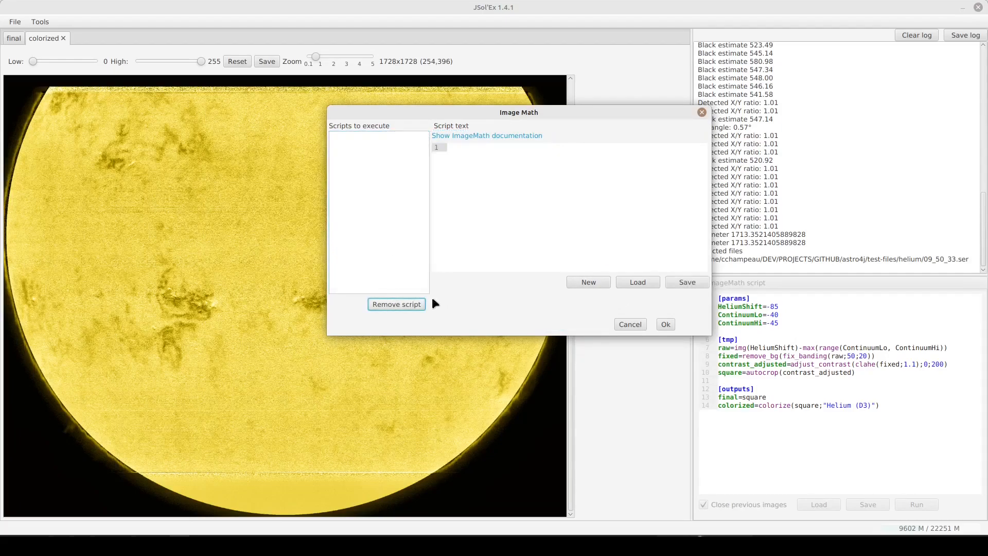
click(642, 281)
click(646, 227)
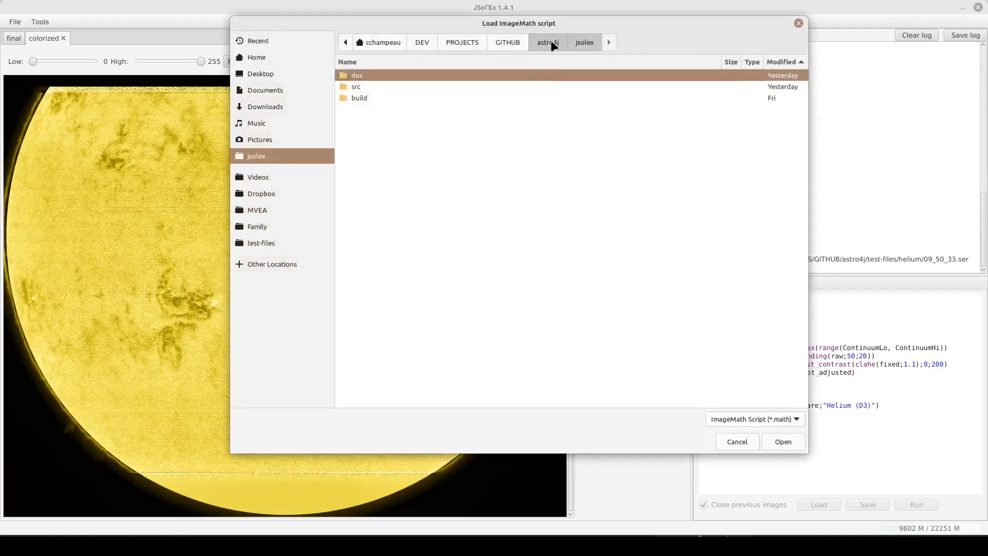
click(550, 42)
double_click(364, 75)
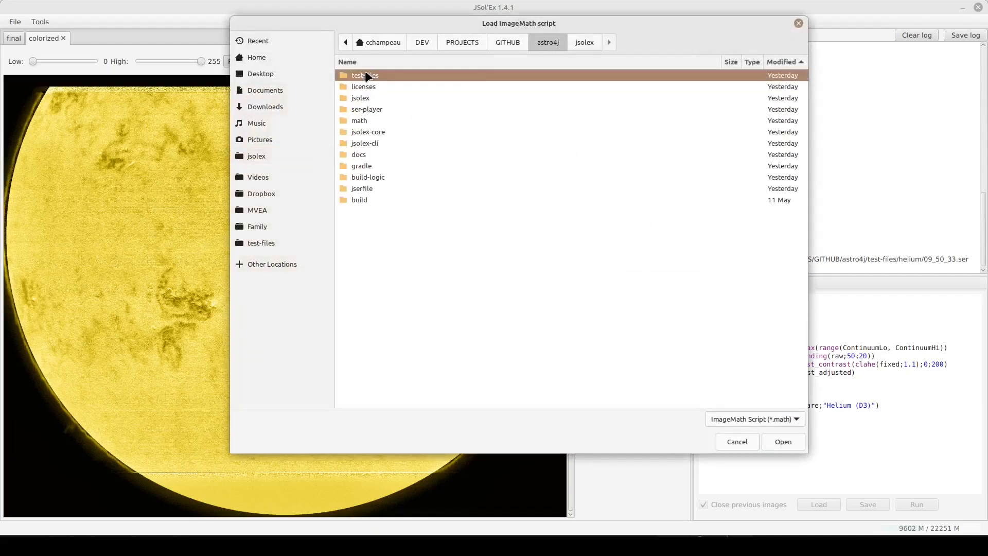
double_click(385, 190)
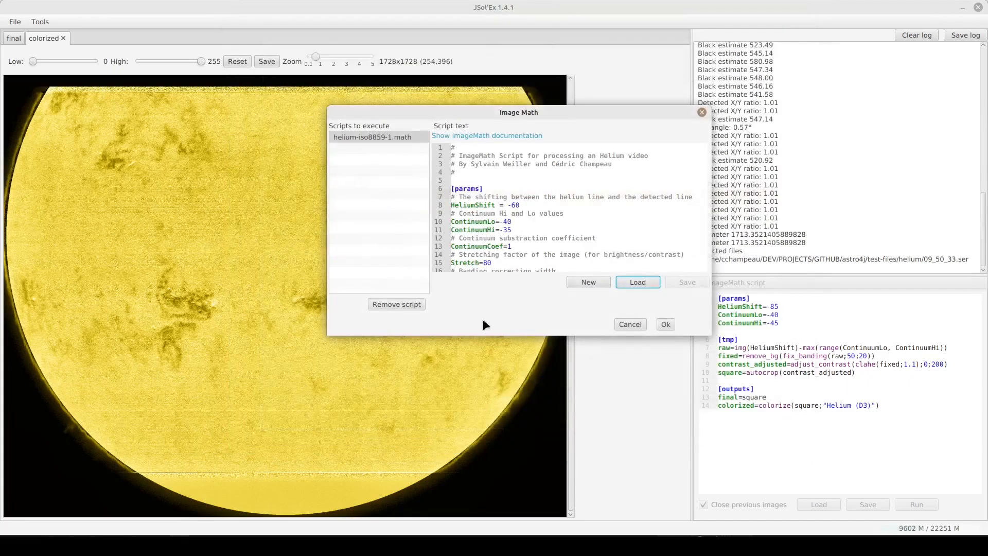
Enlarge the script dialog and review the helium script's parameters, from the helium shift and continuum values to banding correction and clip limit
drag(474, 333, 465, 431)
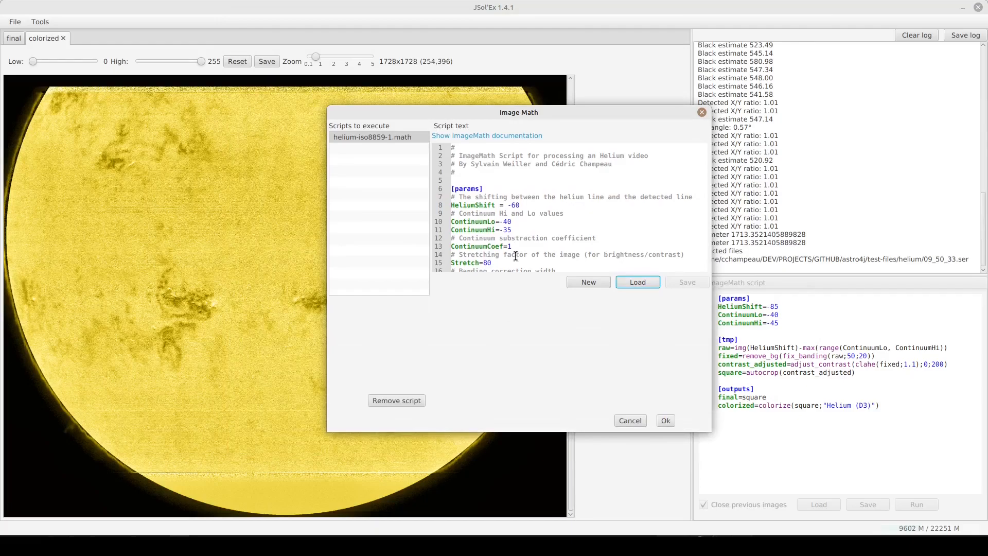
double_click(474, 206)
double_click(481, 222)
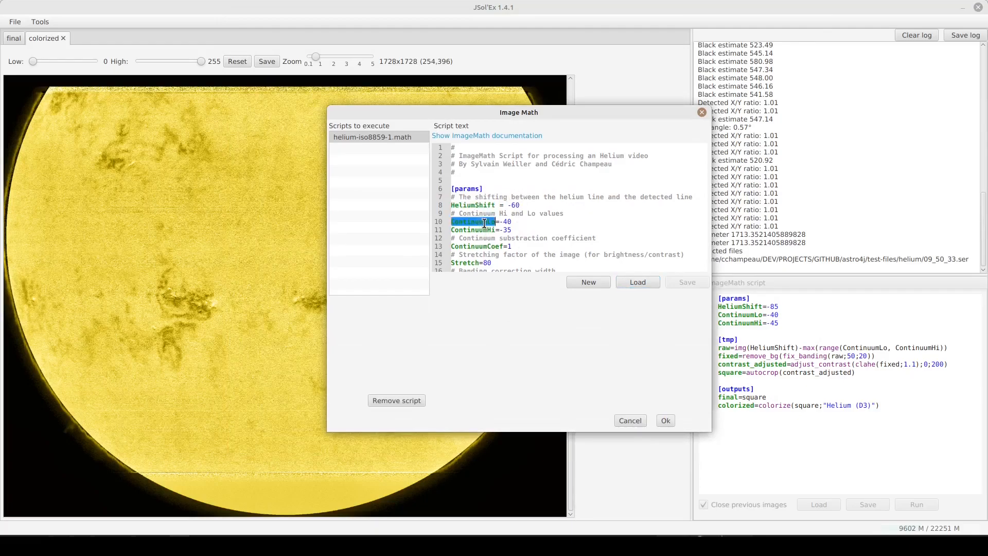
scroll(524, 227, down, 2)
drag(523, 229, 485, 206)
click(484, 206)
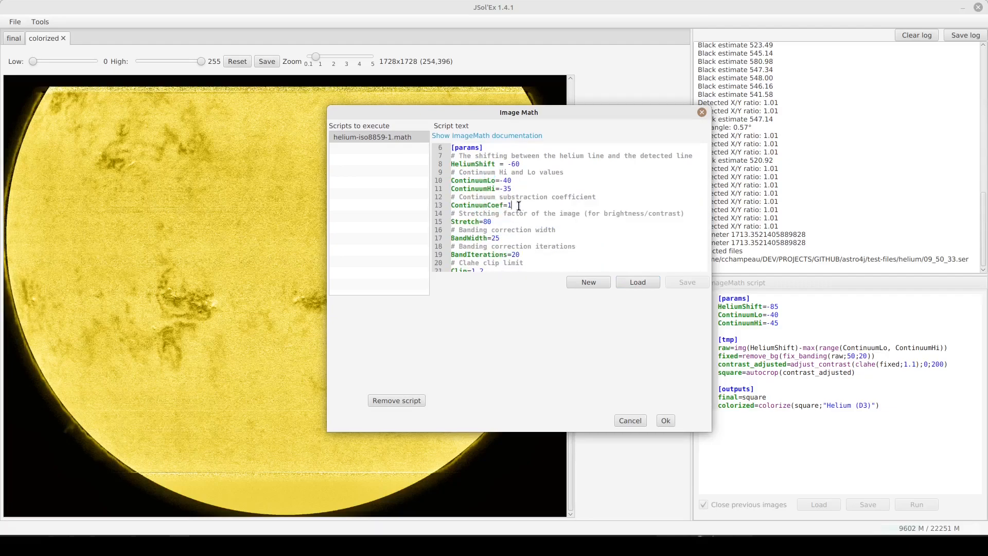
scroll(518, 205, down, 1)
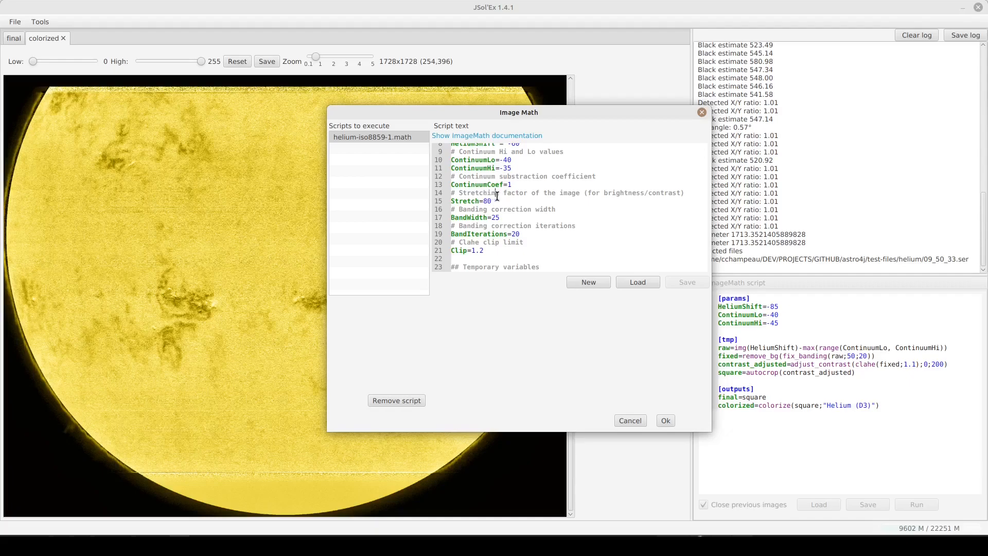
click(496, 194)
scroll(516, 220, down, 2)
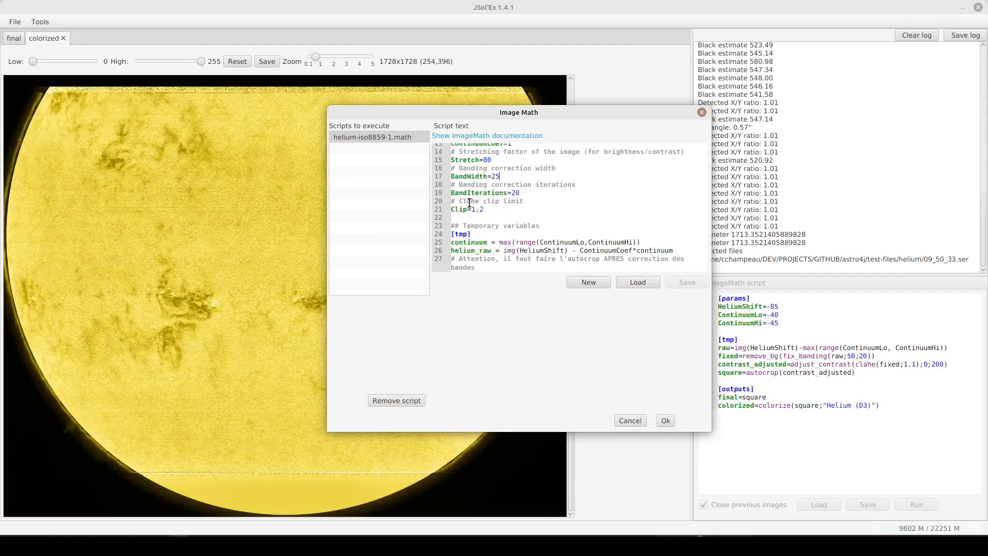
click(496, 208)
Review the helium script's temporary variables and the contrast adjustment and colorize calls in its outputs section
scroll(529, 219, down, 3)
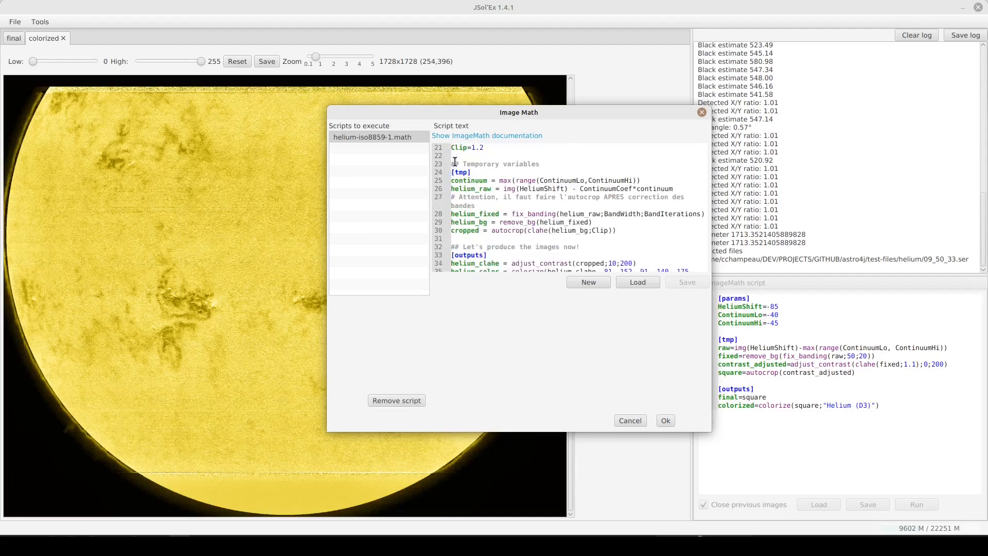
drag(452, 156, 484, 243)
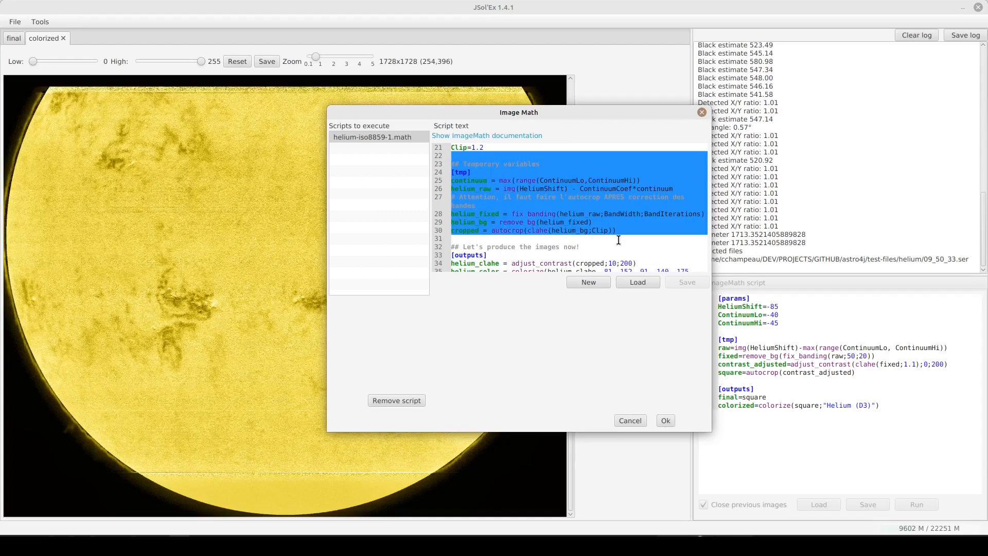
click(546, 246)
scroll(546, 247, down, 1)
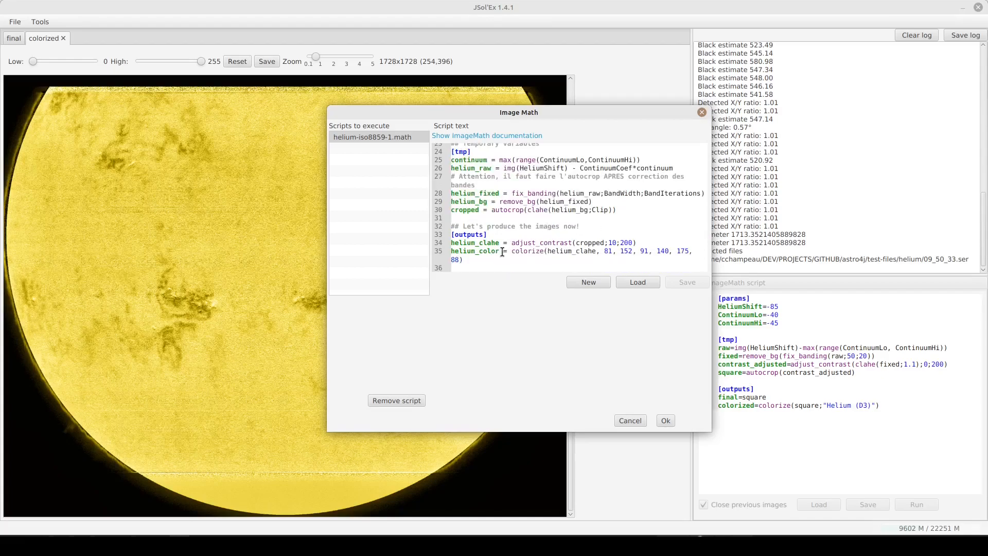
double_click(530, 246)
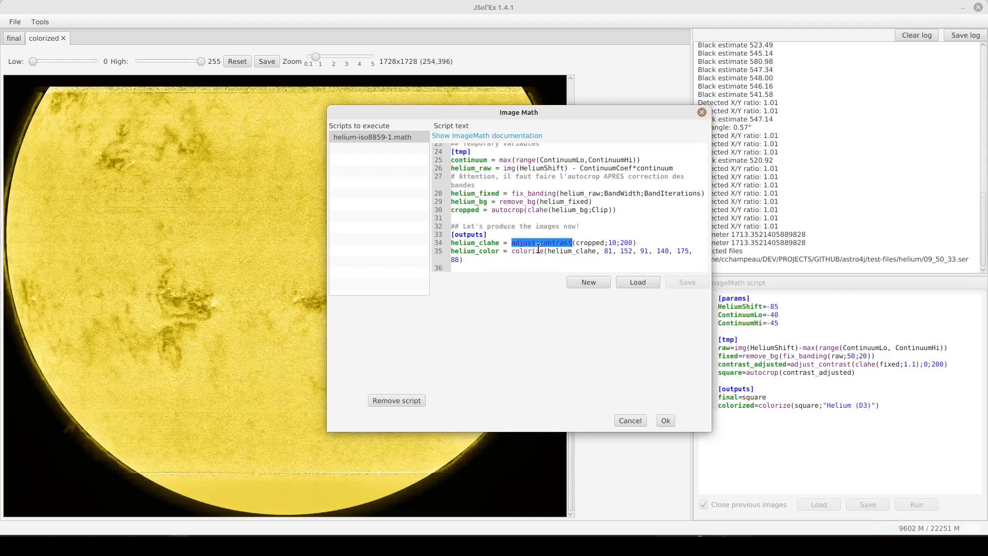
double_click(538, 250)
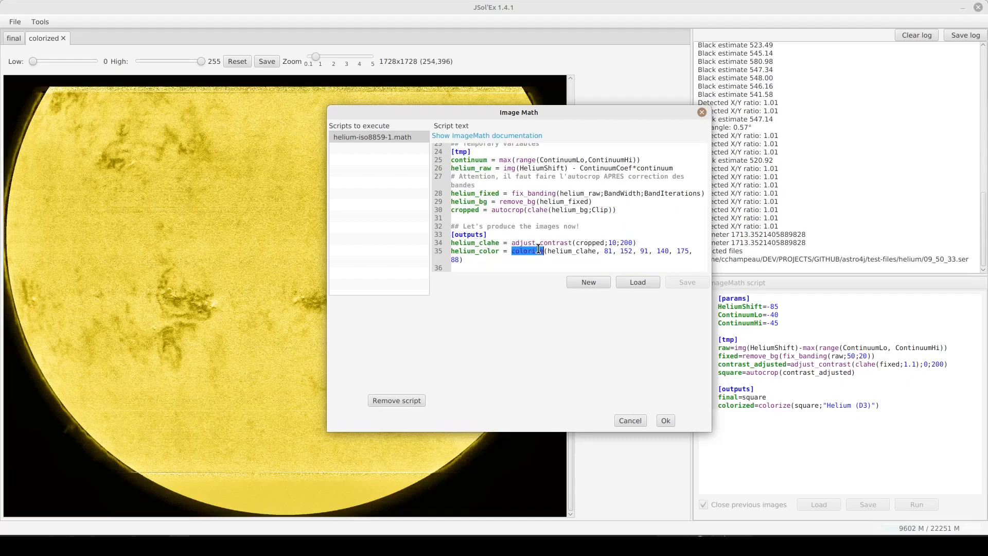
Process 09_50_33.ser with the loaded helium script and inspect the helium_color image
click(658, 418)
click(619, 334)
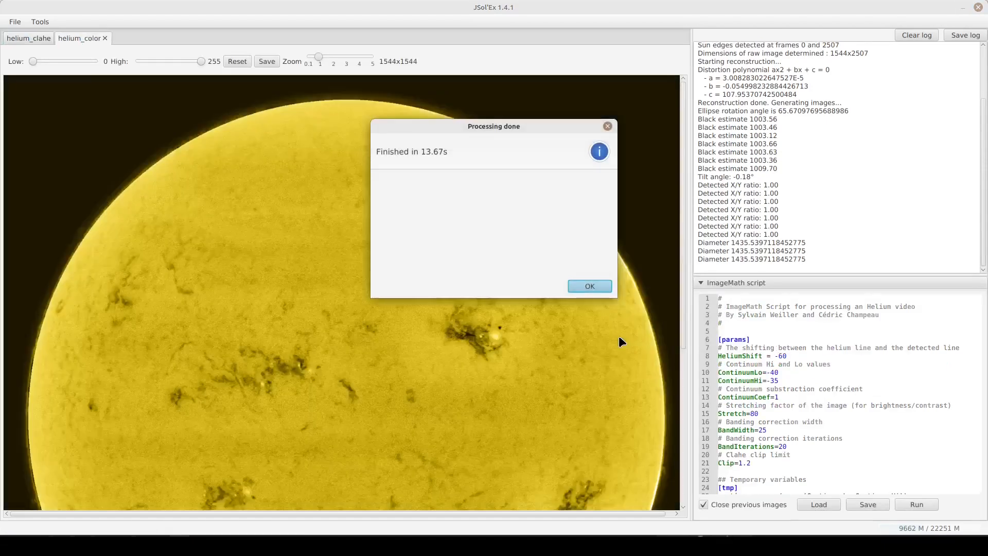
click(589, 286)
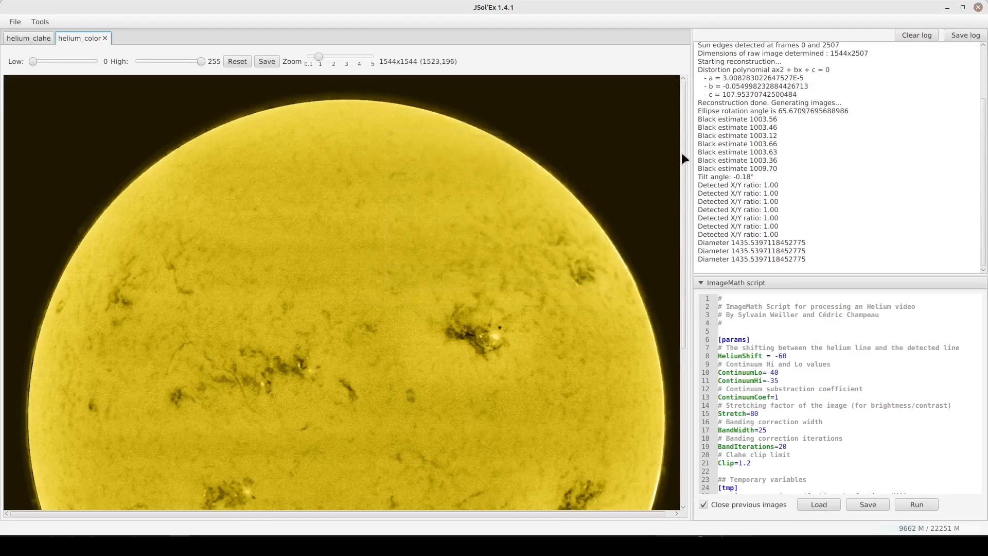
scroll(664, 368, down, 5)
scroll(663, 368, up, 5)
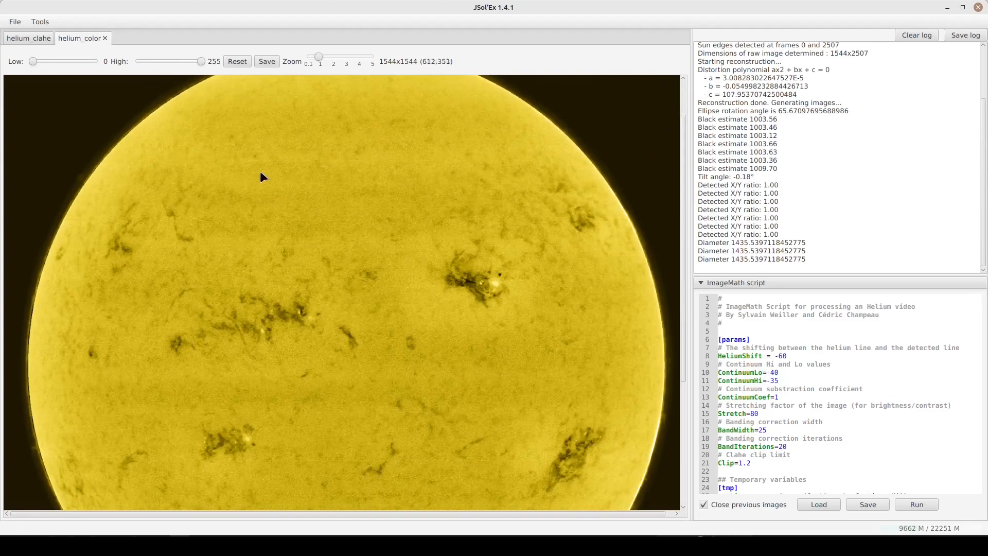
Open the recent file 12_08_34.ser for processing
click(13, 23)
mouse_move(41, 64)
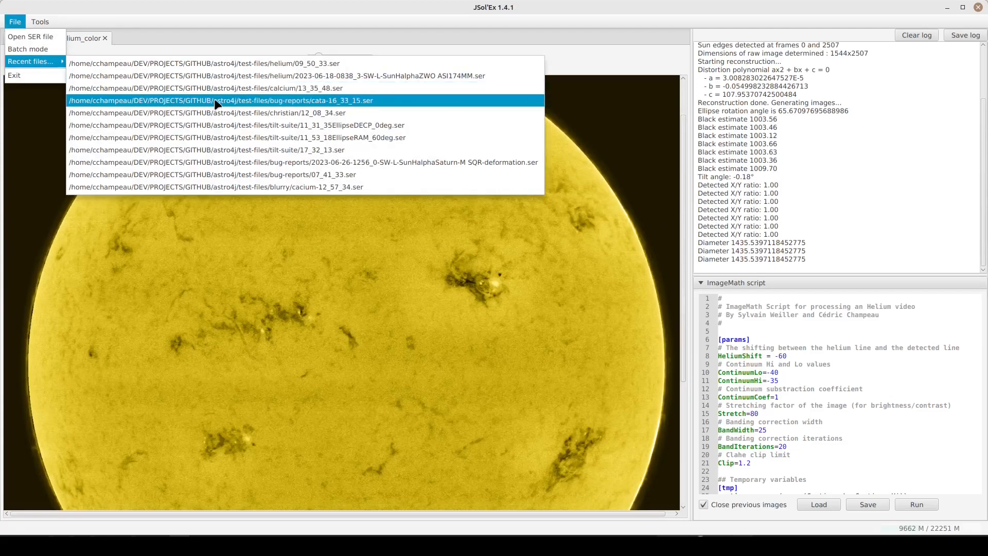
click(268, 112)
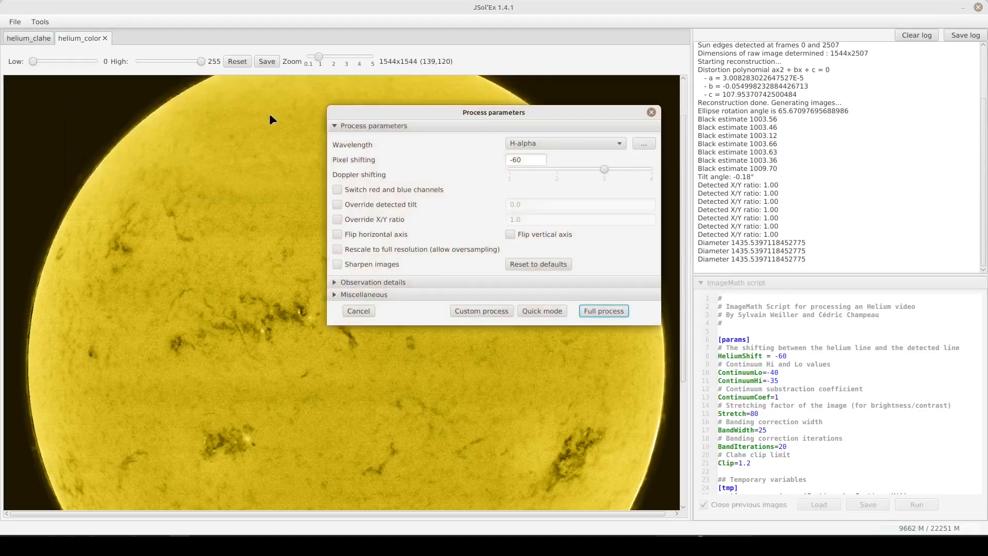
Reset the process parameters to defaults, set pixel shifting to 0 and process 12_08_34.ser in quick mode
click(543, 264)
double_click(512, 159)
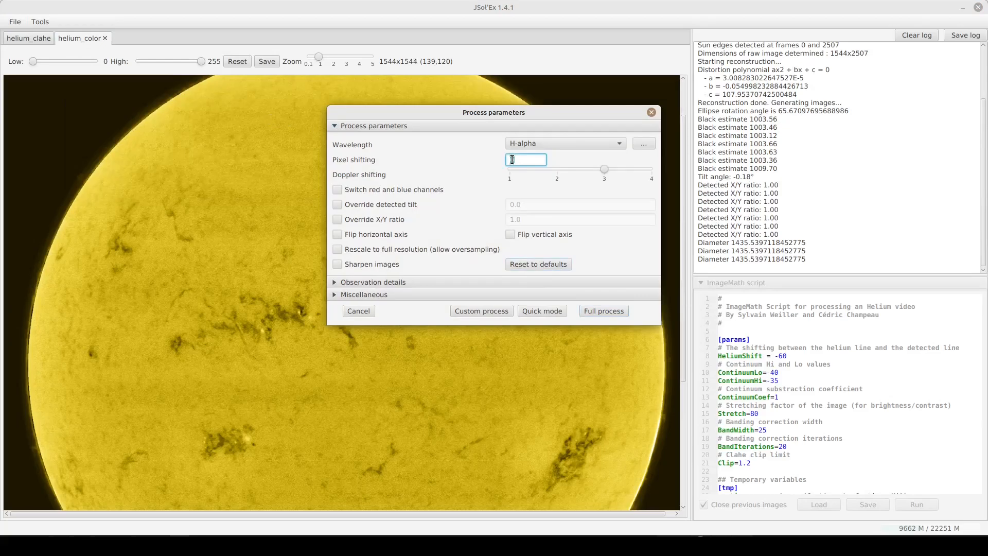
click(541, 313)
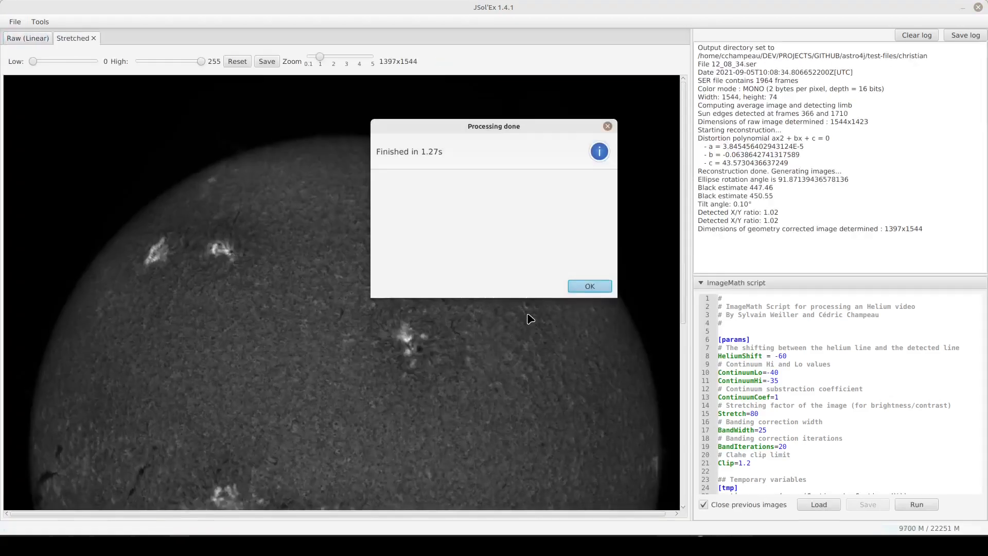
click(589, 286)
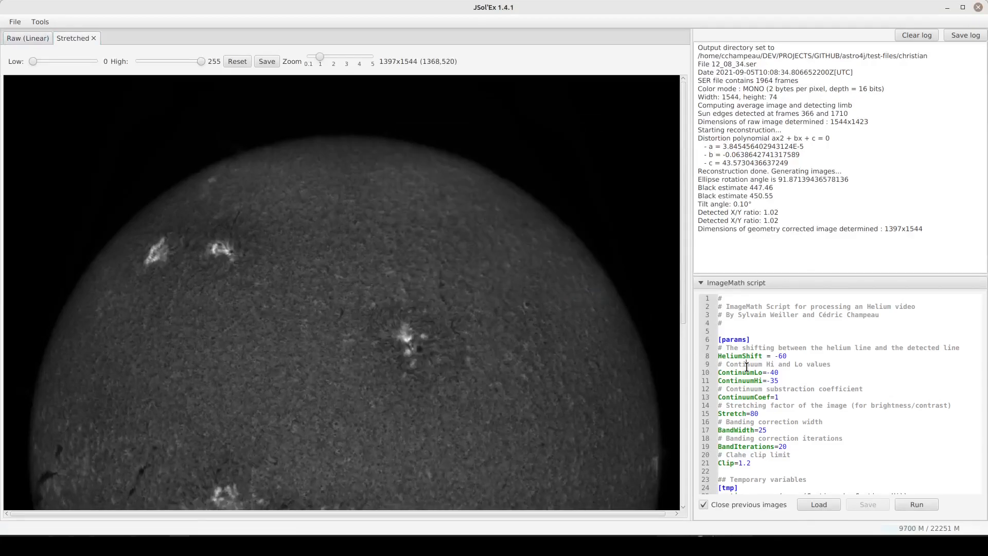
Replace the whole ImageMath script with img(0) and run it
key(ctrl+a)
key(Delete)
text(ing)
key(BackSpace)
key(BackSpace)
text(mg)
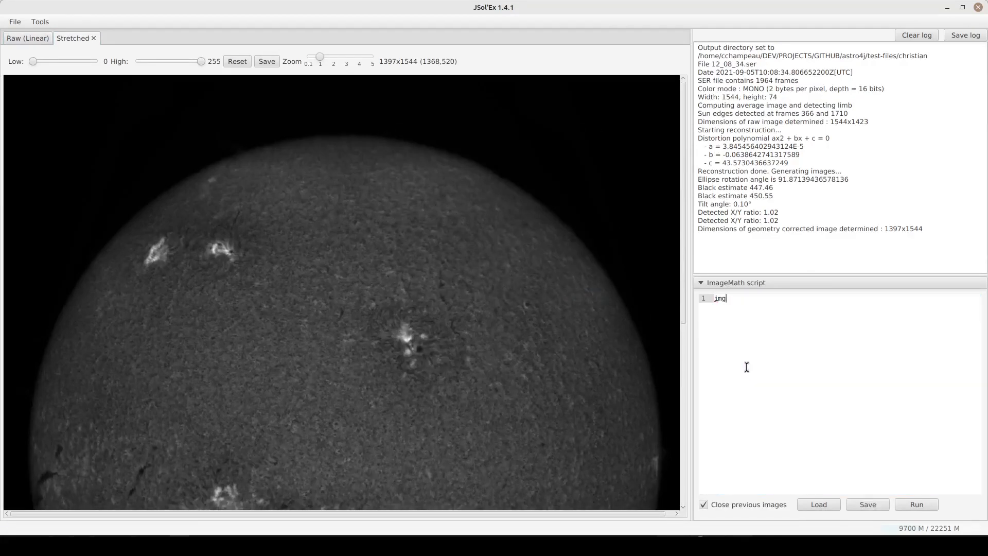
text((0))
click(912, 504)
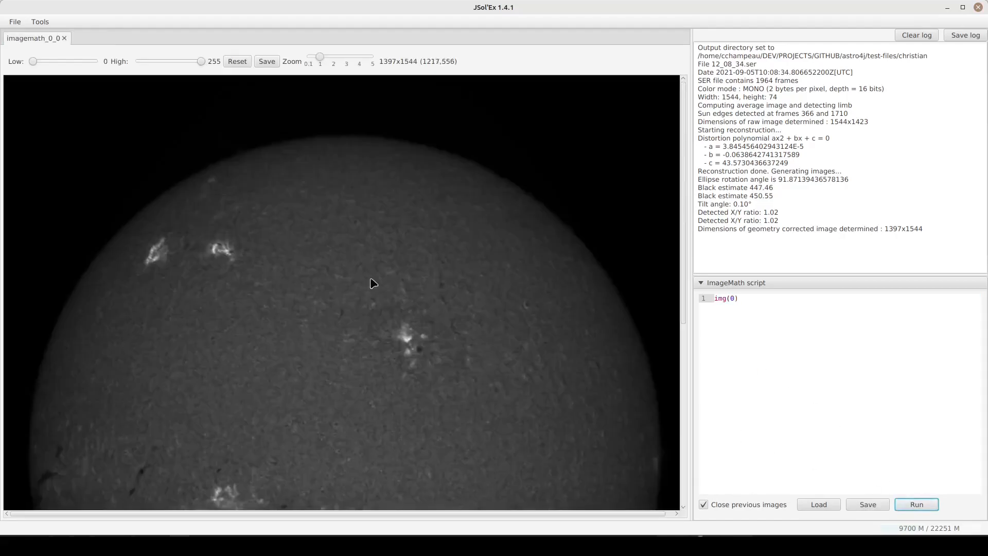
Change the script to avg(img(-1),img(1)) and run it with previous images kept open
click(750, 300)
text(avg()
click(751, 300)
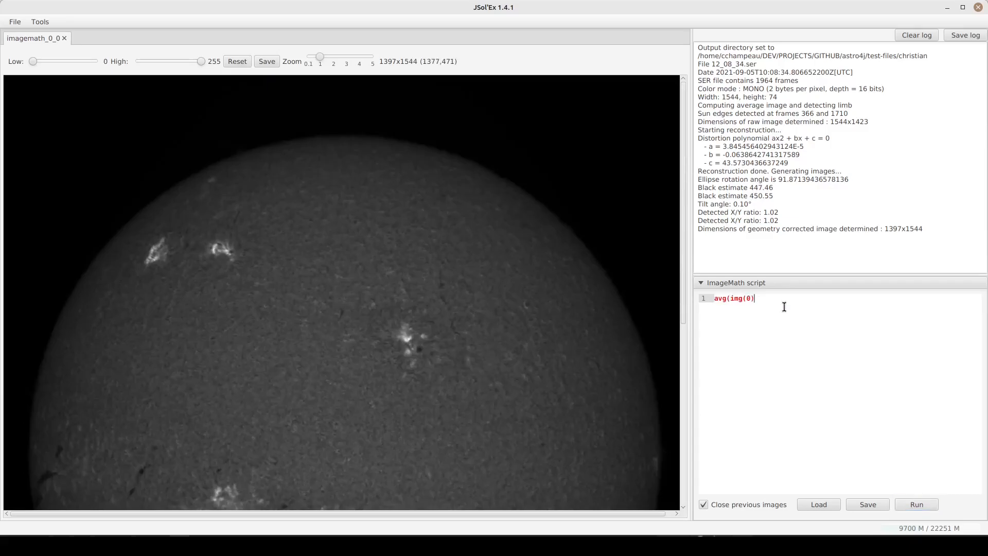
key(BackSpace)
text(-1),i)
text(mg(1)))
click(737, 505)
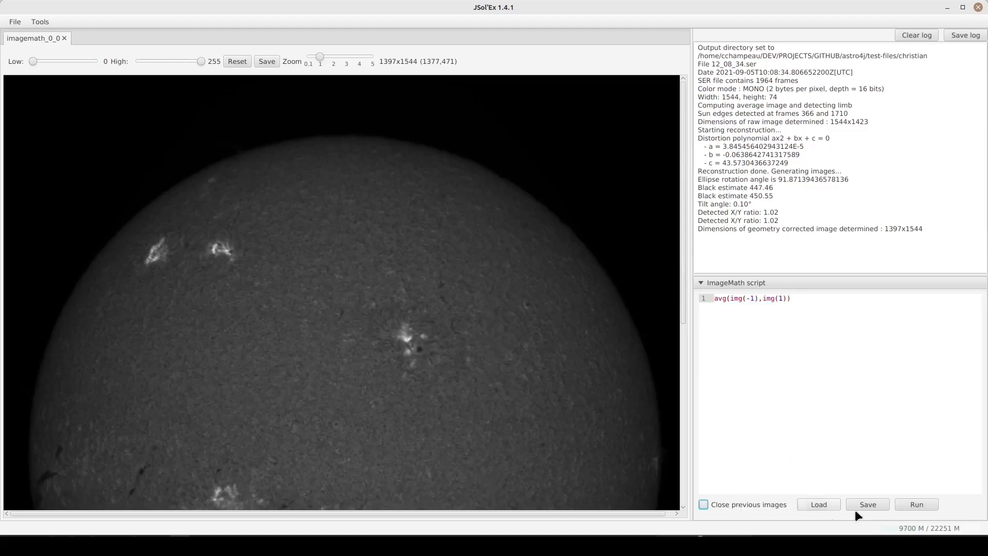
click(913, 503)
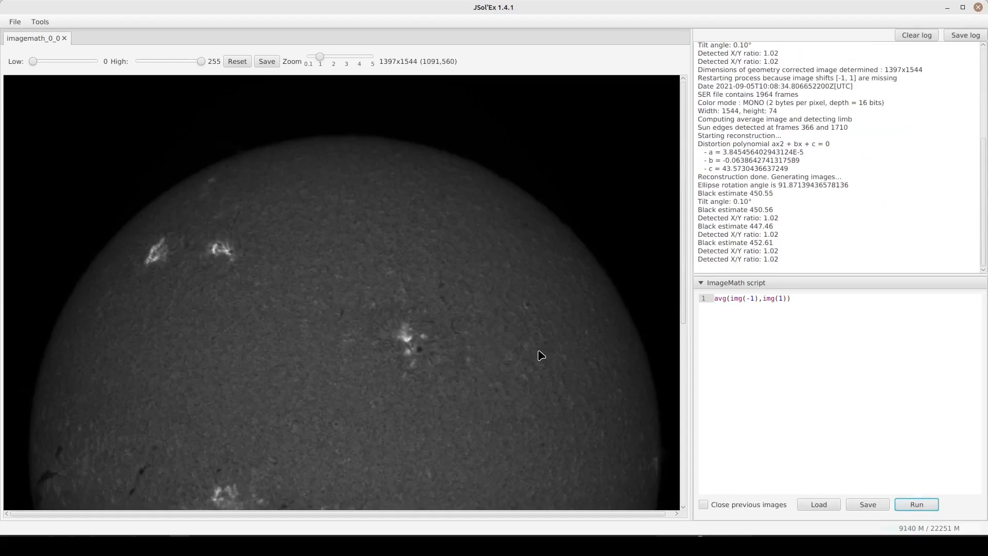
Compare the imagemath_0_0 and imagemath_1_0 images around the bright active regions
click(49, 38)
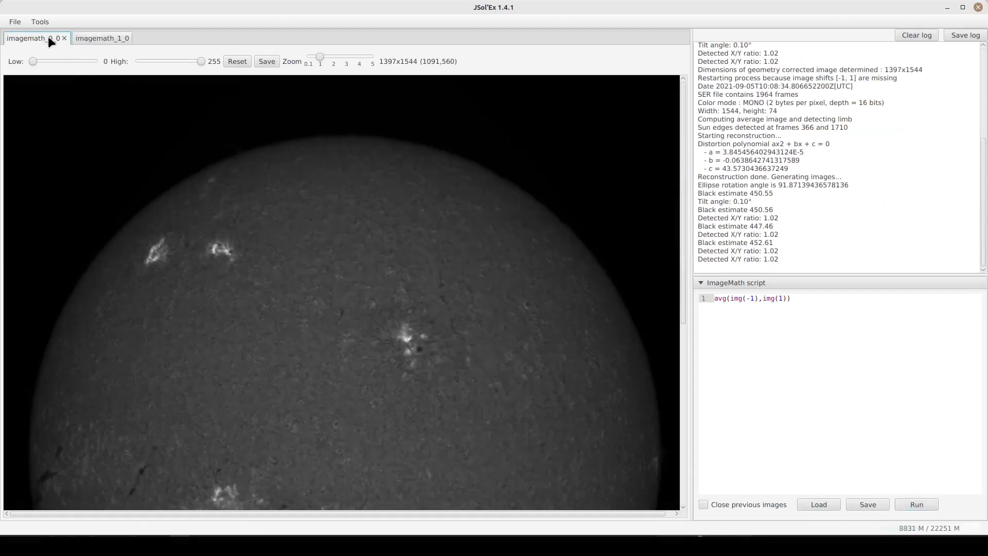
click(89, 36)
scroll(206, 254, up, 3)
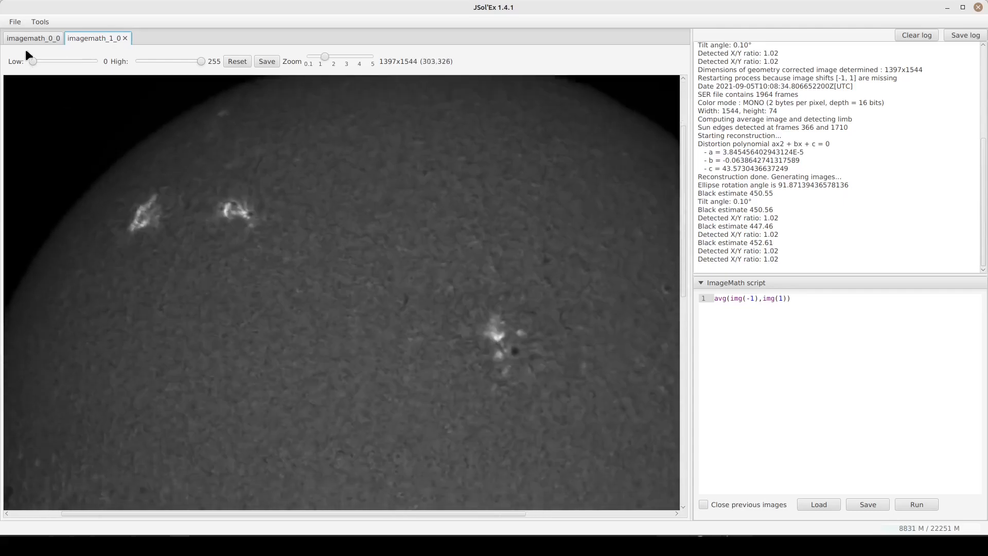
click(51, 39)
scroll(354, 347, up, 4)
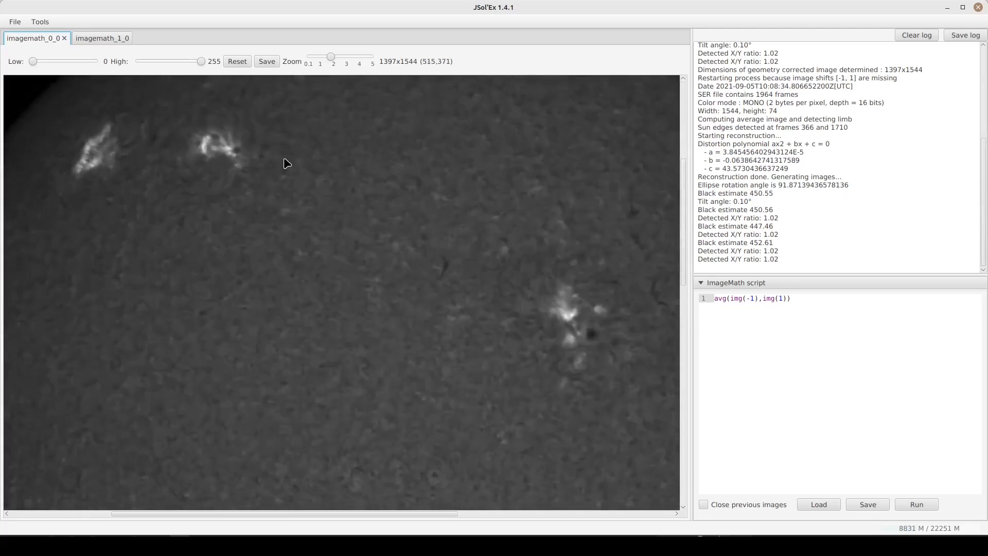
click(93, 37)
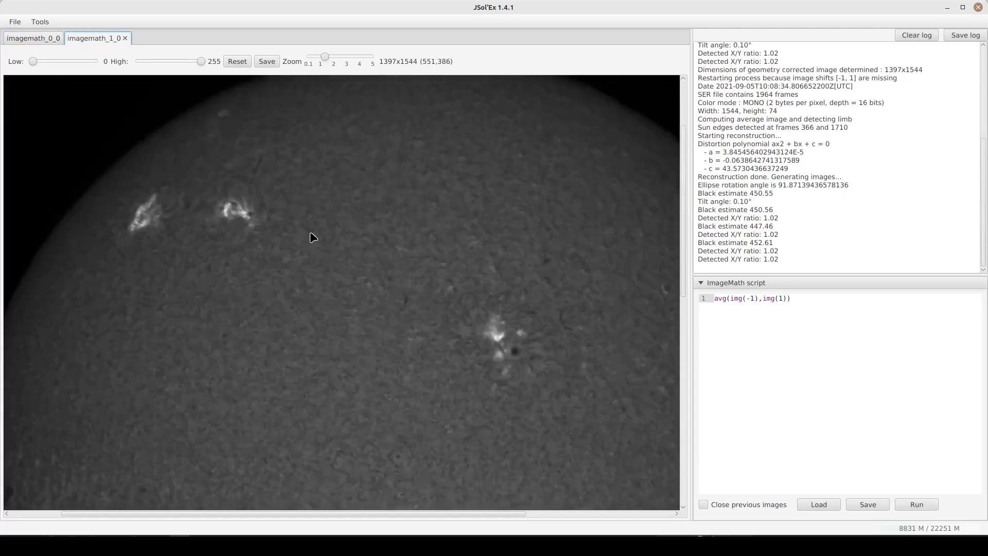
Reopen the recent file 12_08_34.ser and process it in full mode
click(822, 332)
click(16, 22)
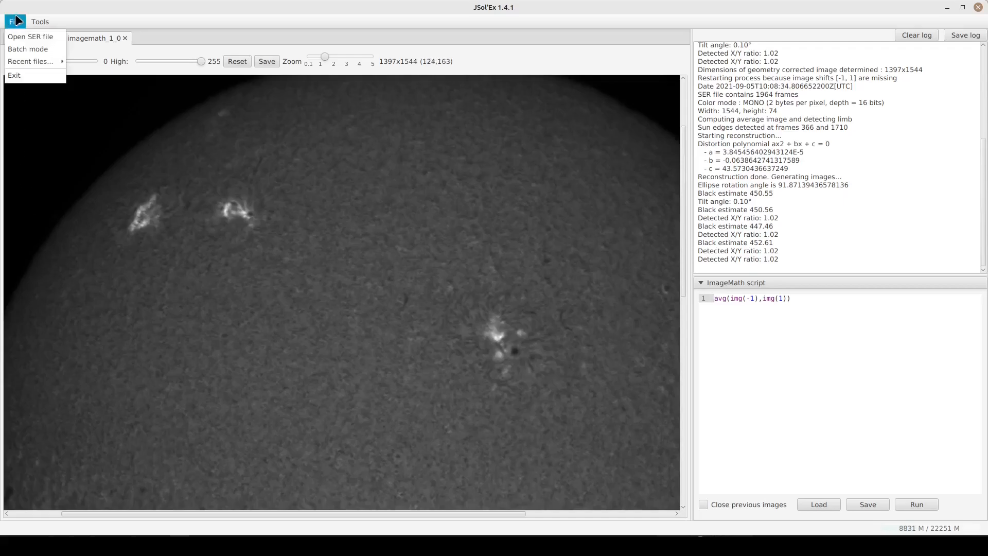
mouse_move(48, 63)
click(104, 62)
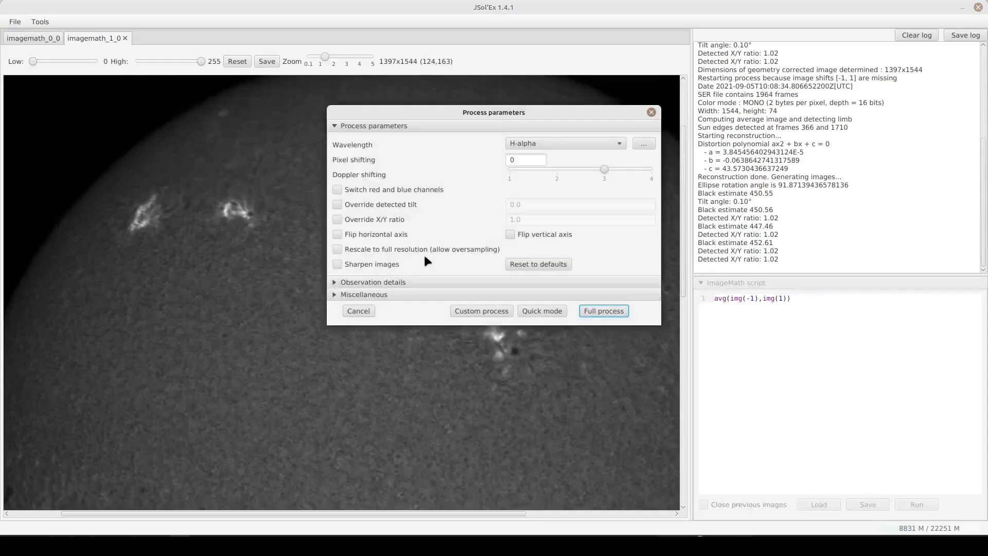
click(599, 310)
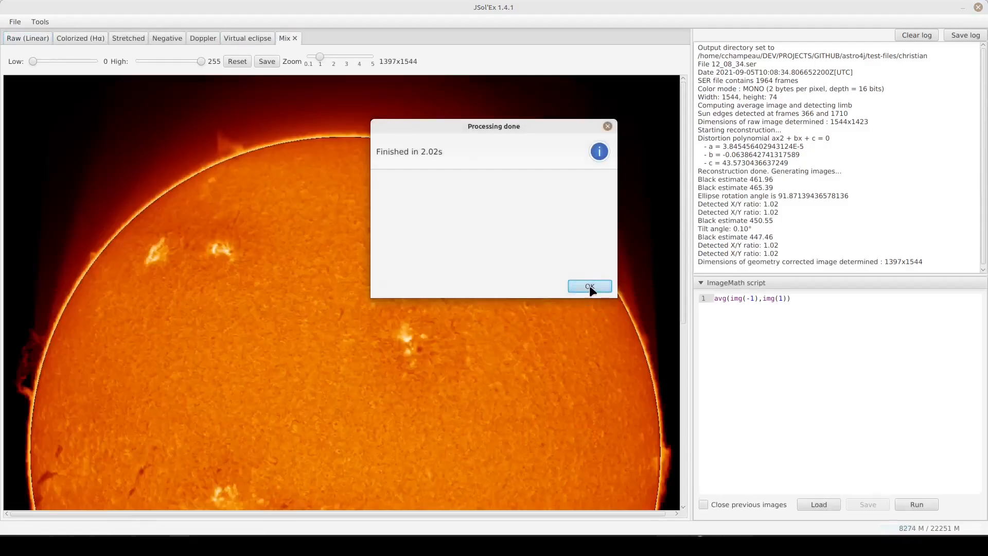
click(590, 287)
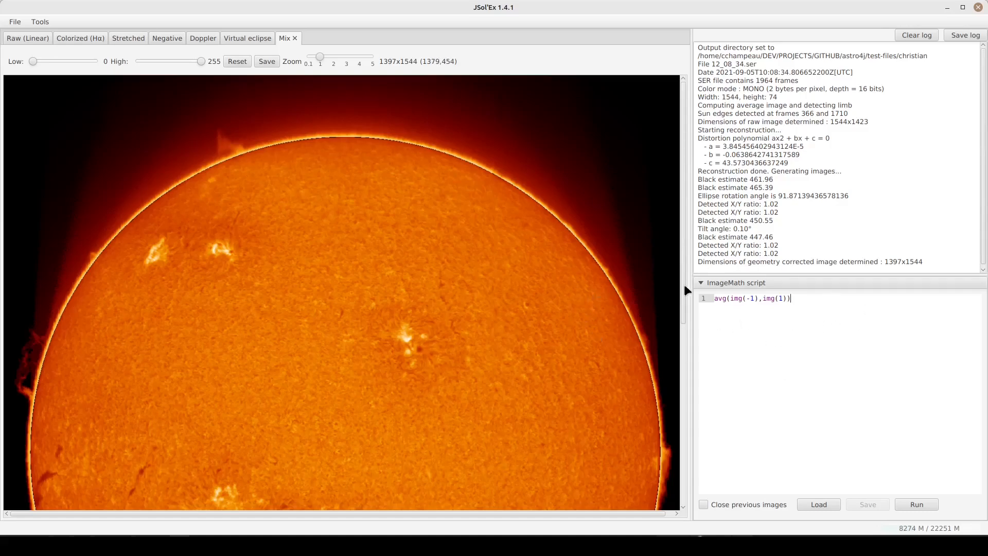
Inspect the generated Virtual eclipse, Stretched and Negative images
click(230, 40)
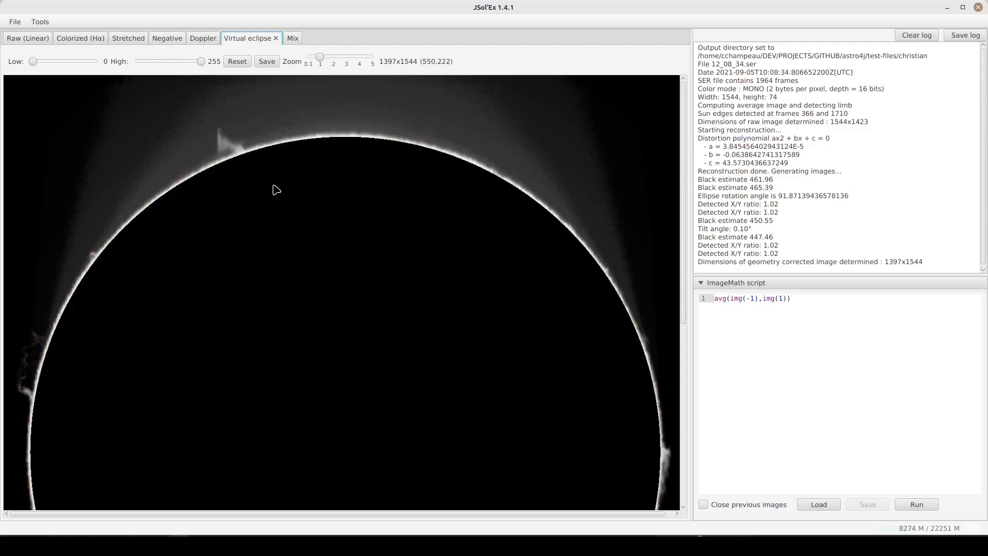
drag(680, 159, 690, 187)
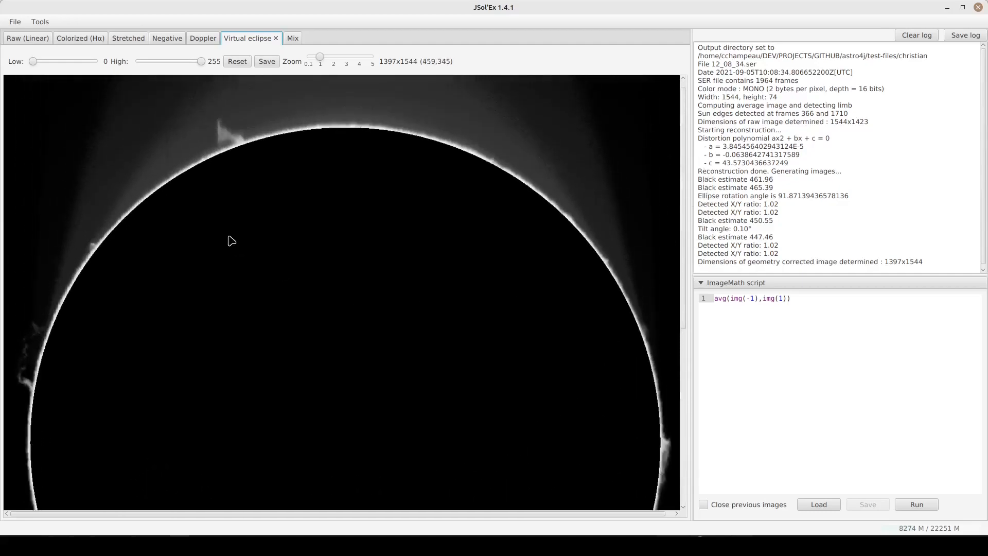
click(129, 39)
click(179, 41)
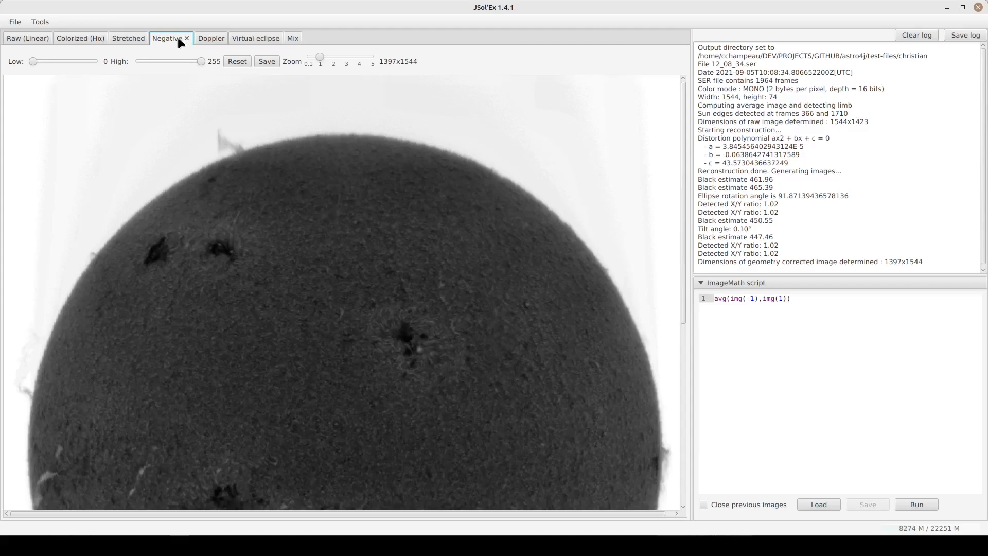
Wrap the averaging expression in a negative() call and enable closing of previous images
click(844, 372)
click(725, 505)
text(n)
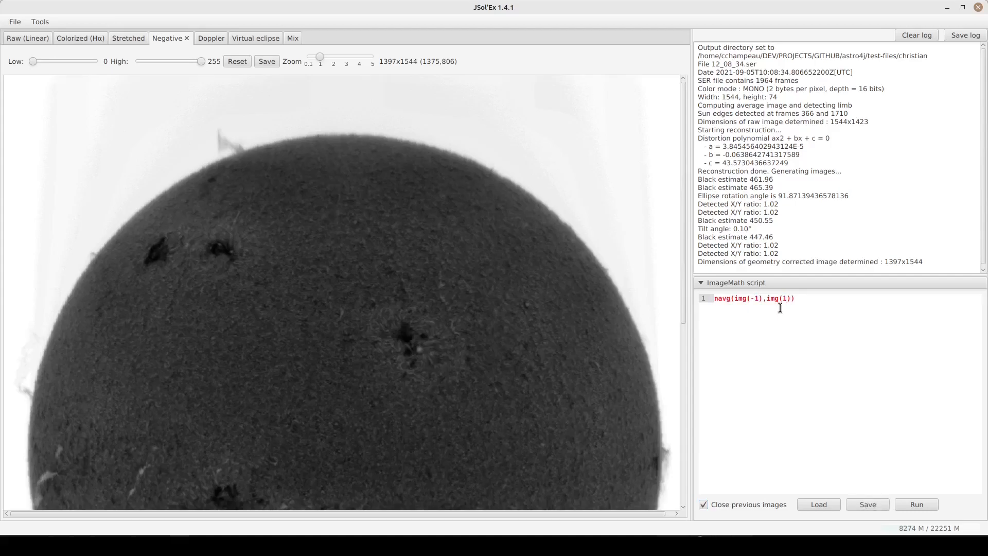
text(egate()
click(780, 308)
text())
text(iv)
Switch to the JSol'Ex documentation in Firefox and search it for "negat" and "inver" to find the image inversion function
mouse_move(77, 540)
click(157, 493)
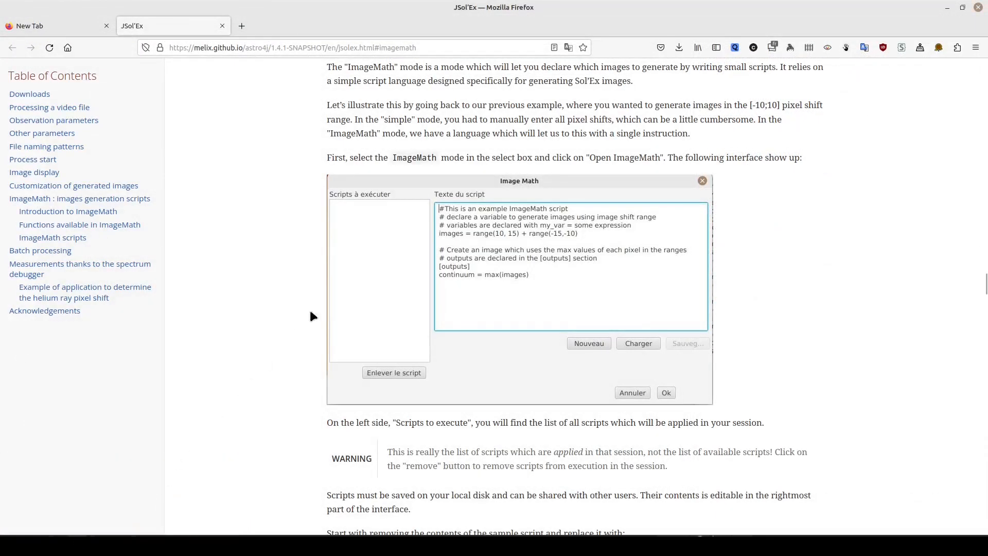
key(ctrl+f)
text(nega)
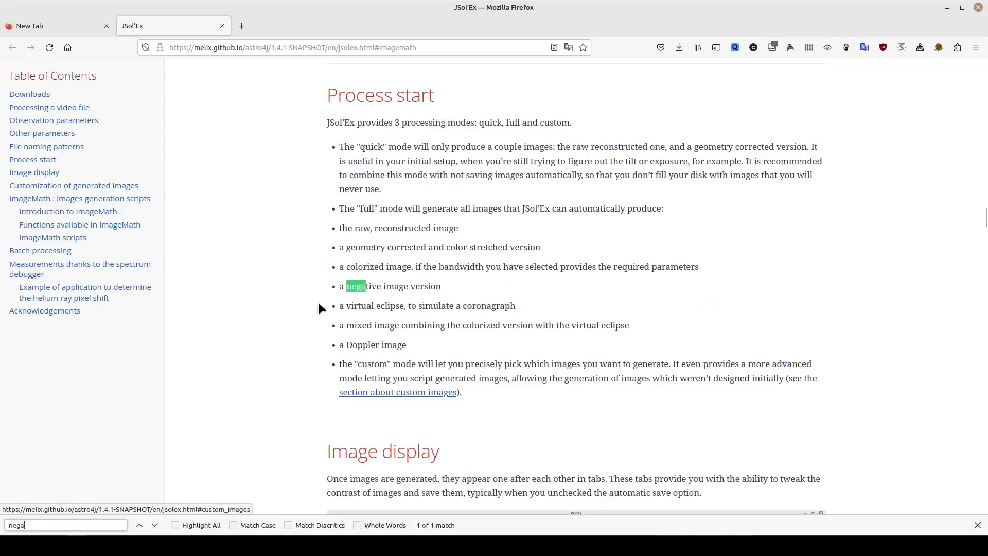
text(t)
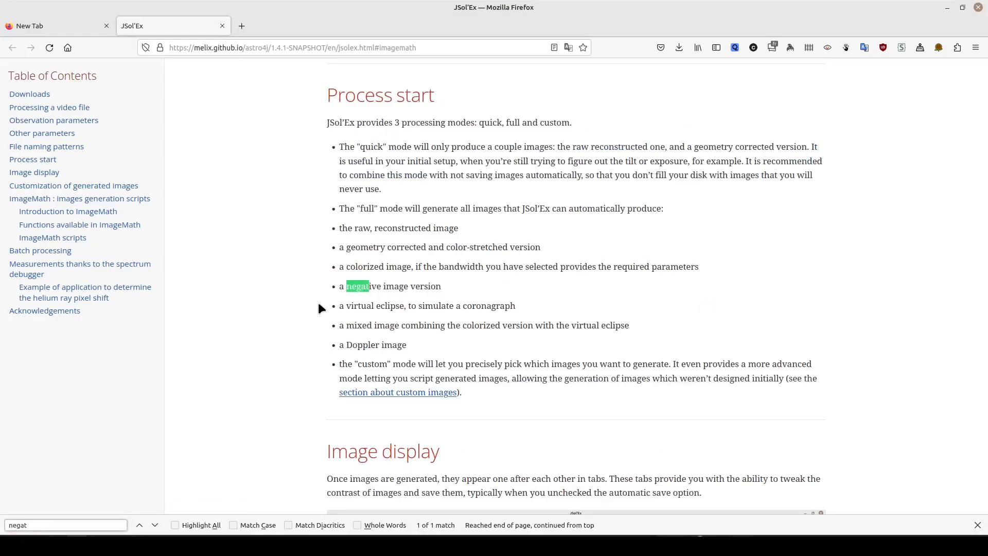
scroll(318, 307, down, 8)
key(ctrl+f)
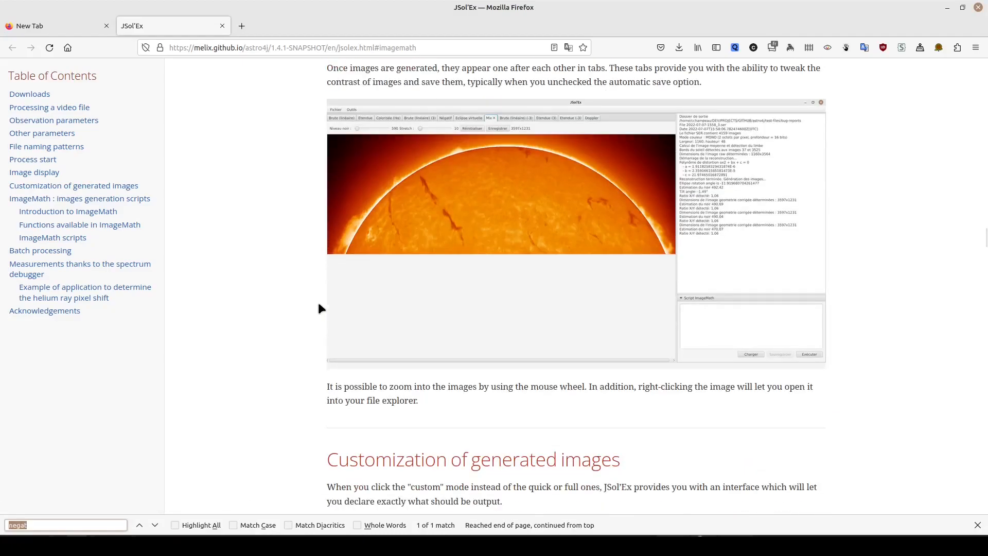
text(inver)
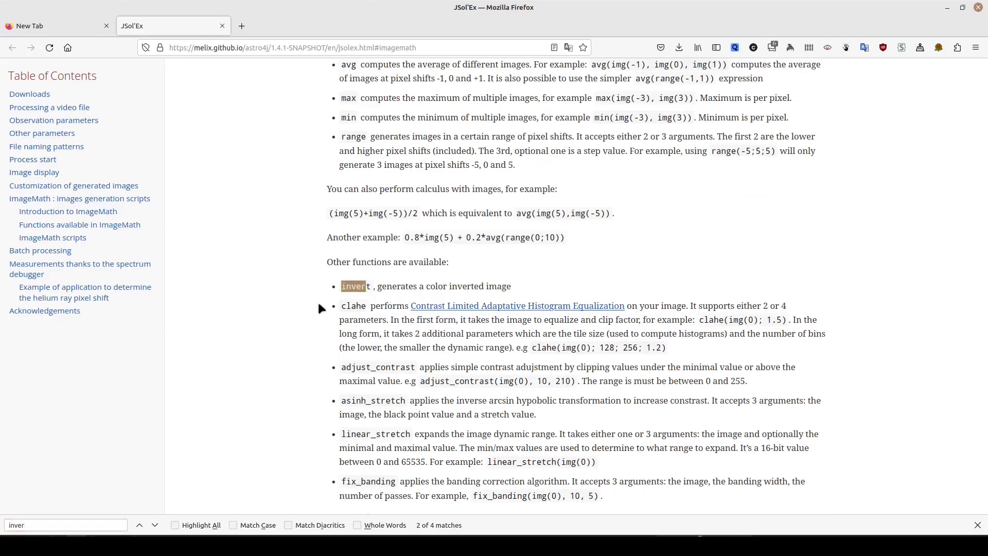
Back in JSol'Ex, replace the negative function with invert, run the script and inspect the image
key(alt+Tab)
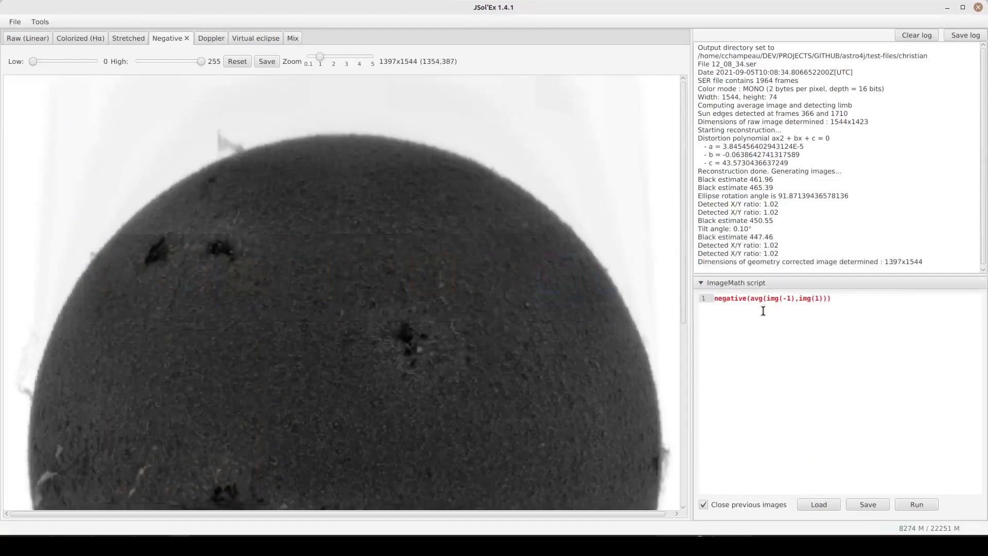
double_click(730, 298)
text(invert)
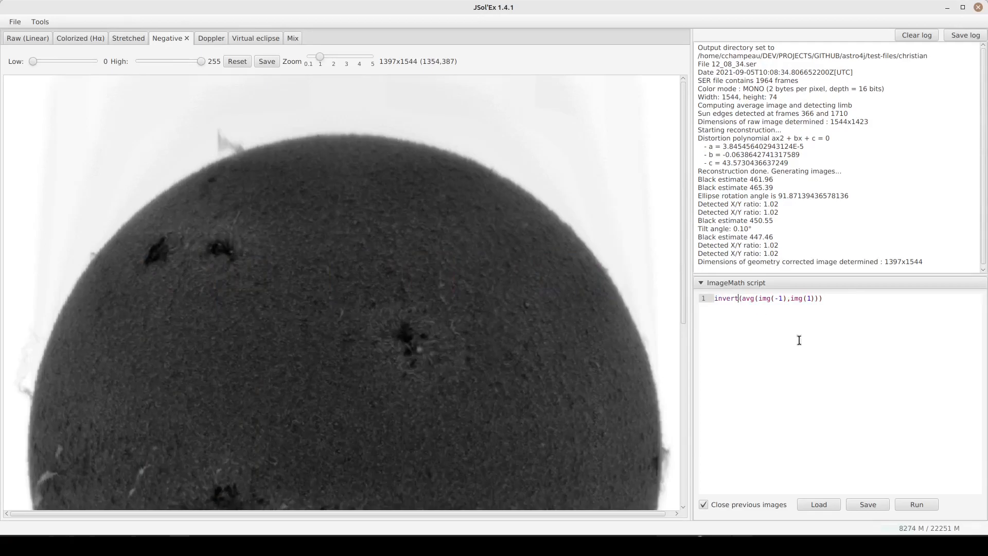
key(Return)
click(915, 504)
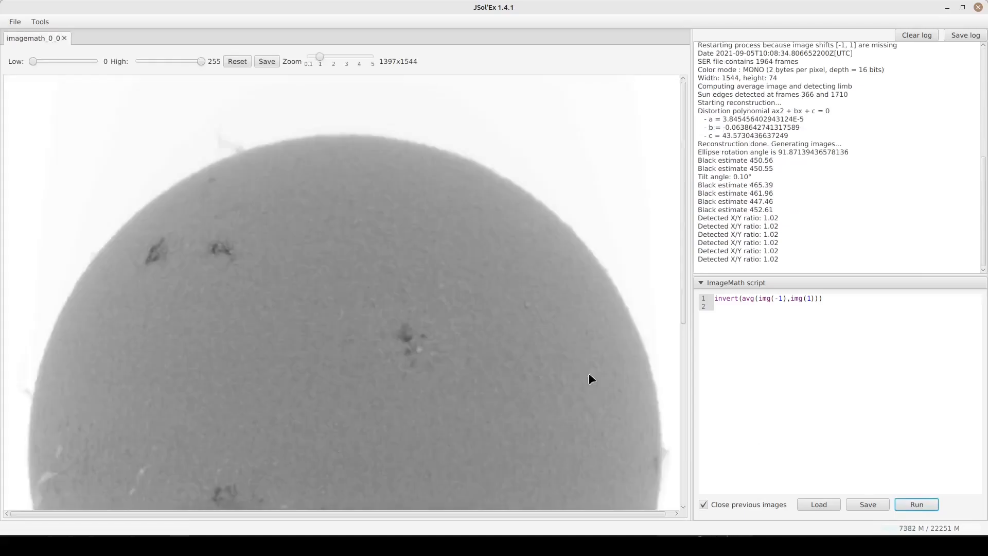
drag(684, 215, 658, 229)
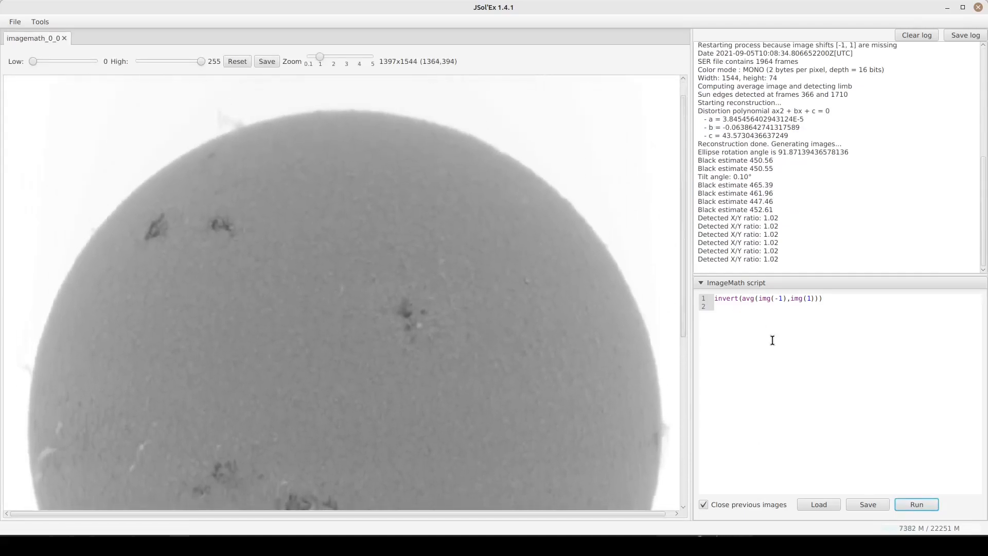
Wrap the average inside invert in a clahe call with clip factor 1.1, run the script and inspect the image
click(719, 296)
text(clahe()
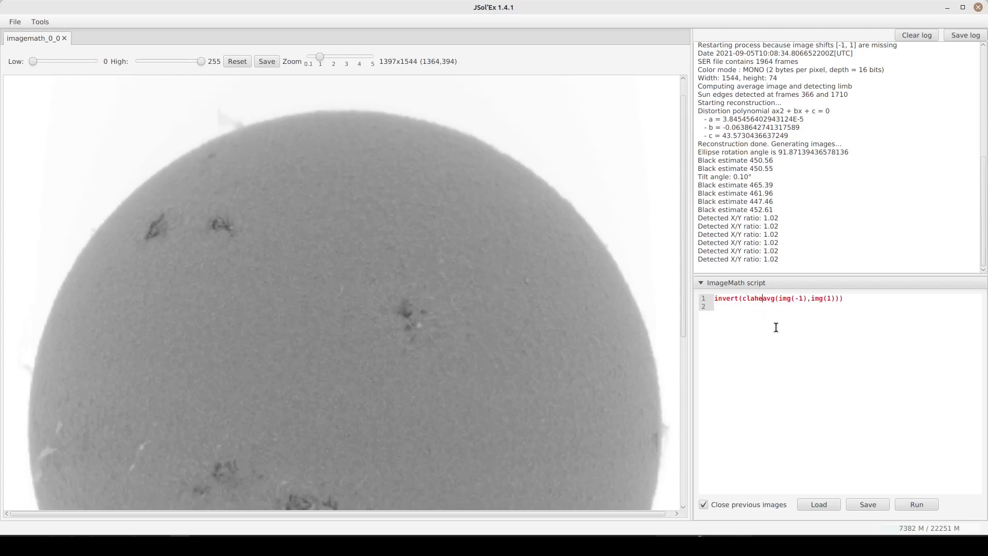
key(Right)
key(Right)
key(Right)
key(Right)
text(;1.1)
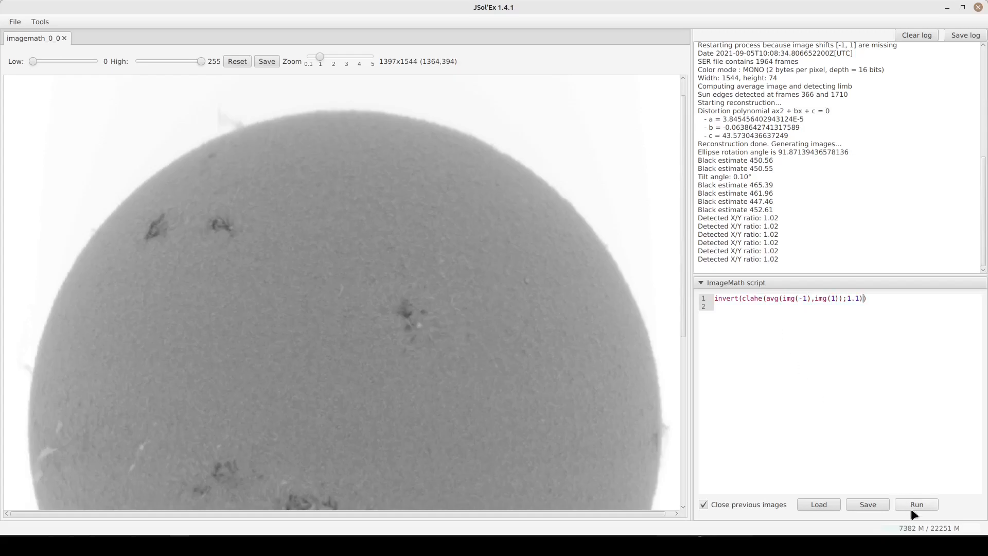
click(911, 507)
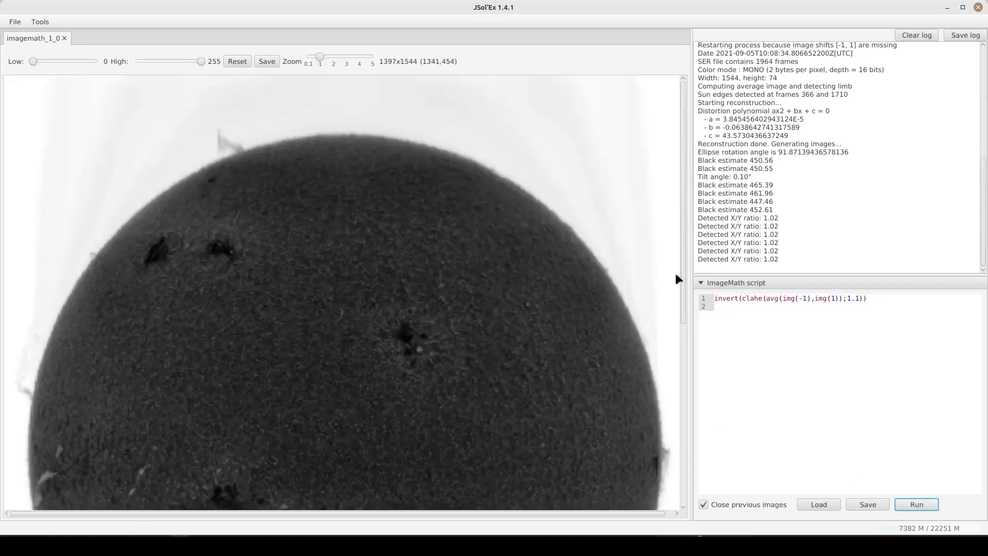
drag(681, 217, 680, 277)
Set the clahe clip factor to 0.5, run the script keeping previous images, and compare the result with imagemath_1_0
click(856, 298)
key(shift+Right)
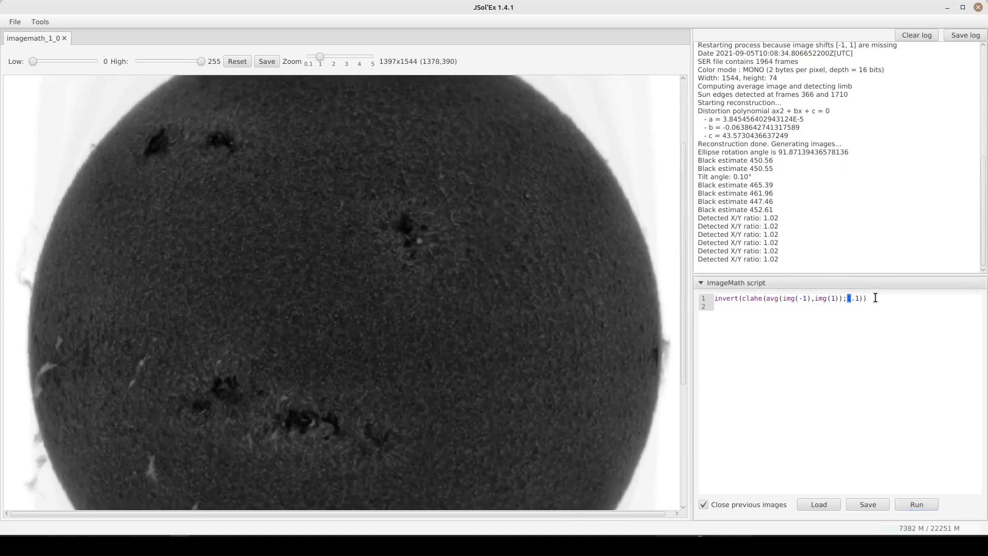
text(0)
key(Right)
key(Delete)
text(5)
click(734, 504)
click(905, 502)
click(38, 35)
click(110, 38)
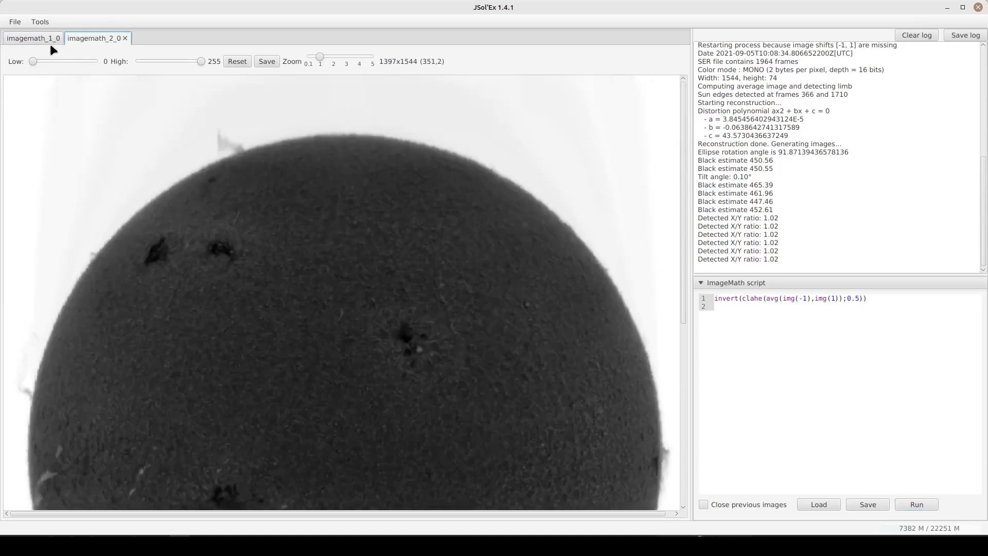
Set the clahe clip factor to 1.5, run the script and inspect the inverted image from limb to limb
click(850, 300)
text(1)
click(913, 505)
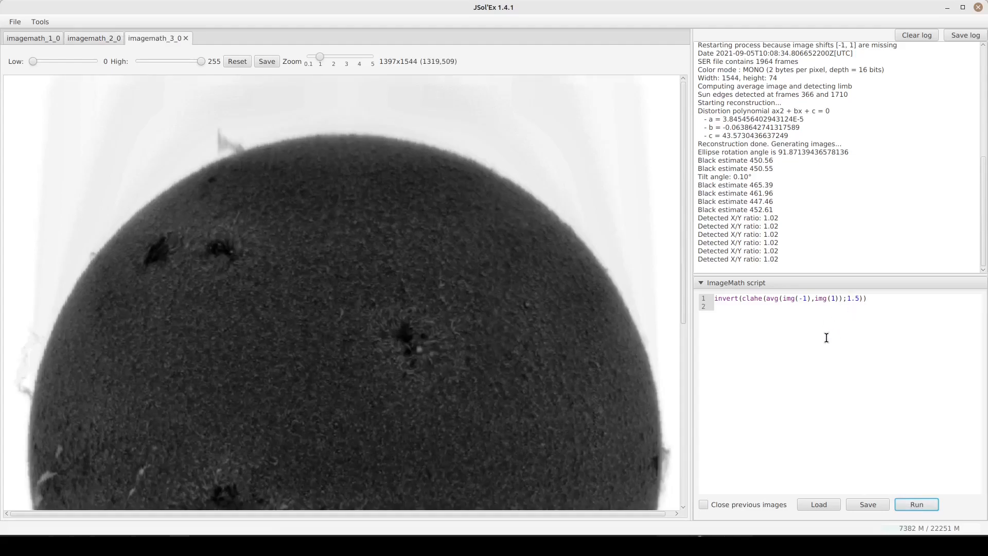
drag(682, 167, 672, 276)
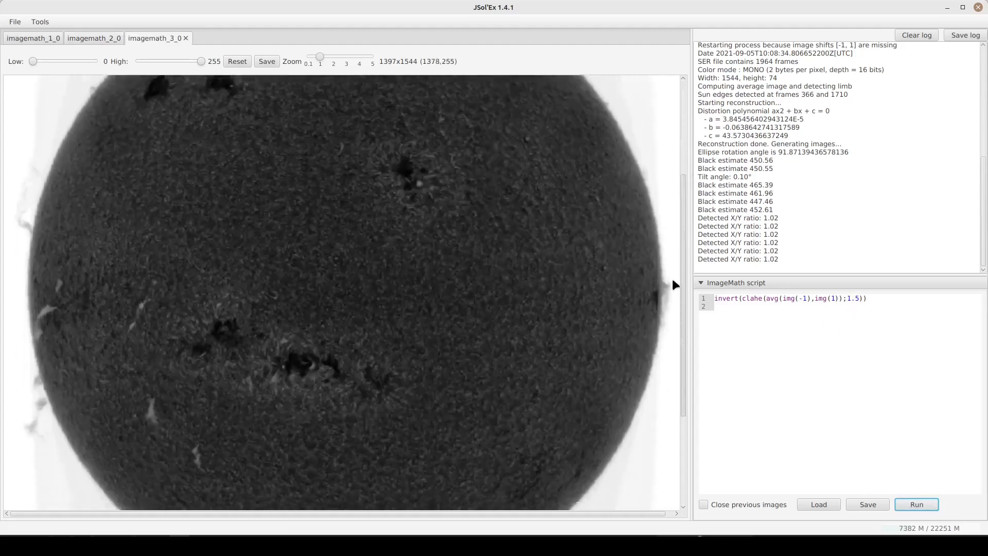
drag(683, 214, 678, 165)
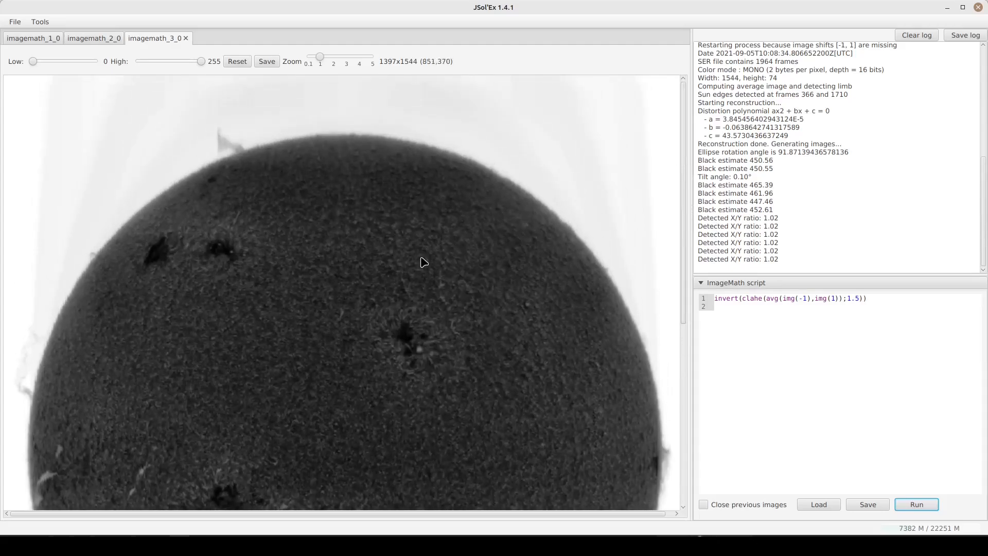
drag(682, 157, 689, 178)
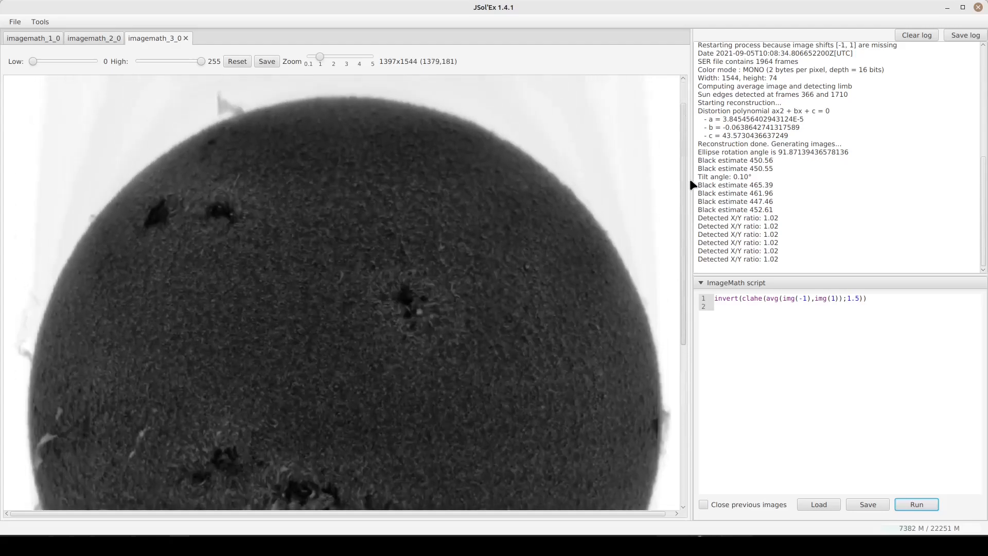